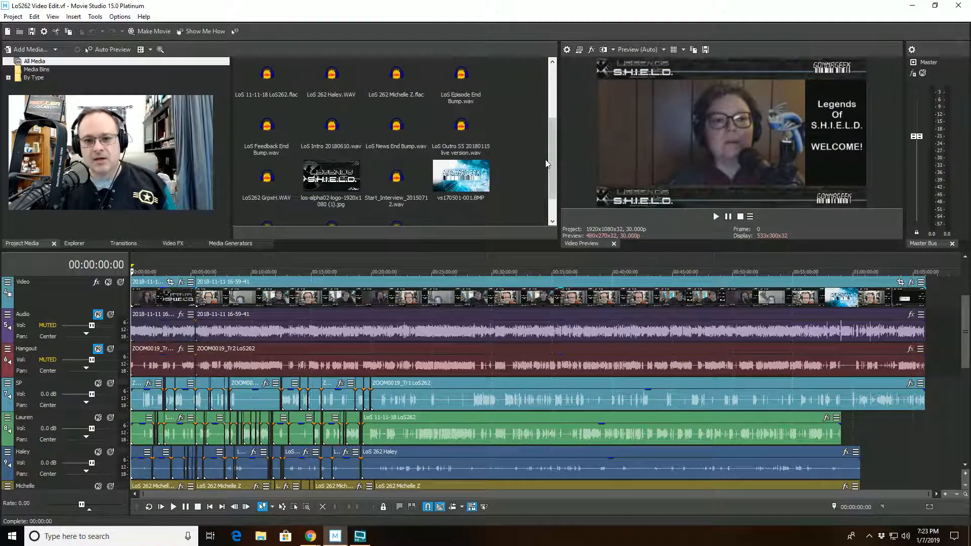
- Look through the project media and inspect the GMax effect on the Master bus
left_click_drag(550, 165, 549, 133)
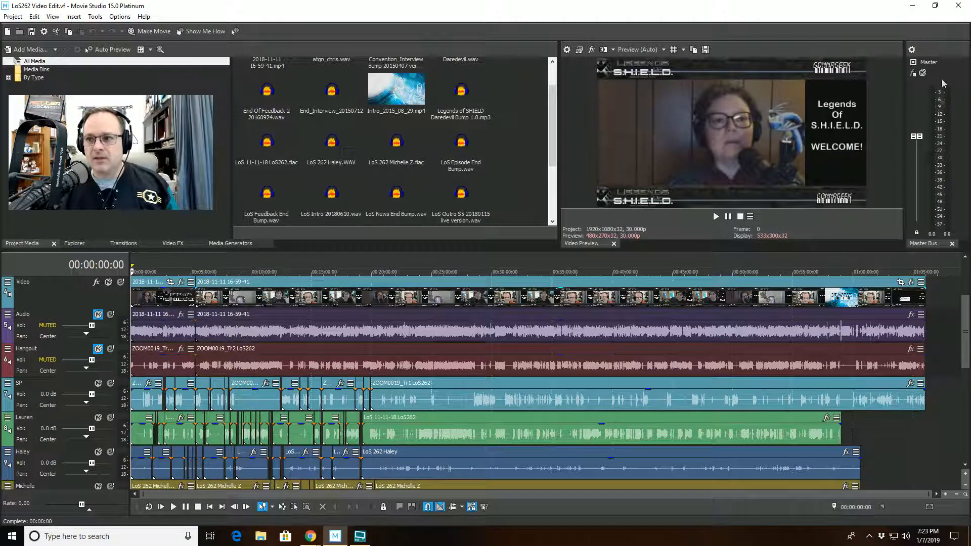
left_click(913, 73)
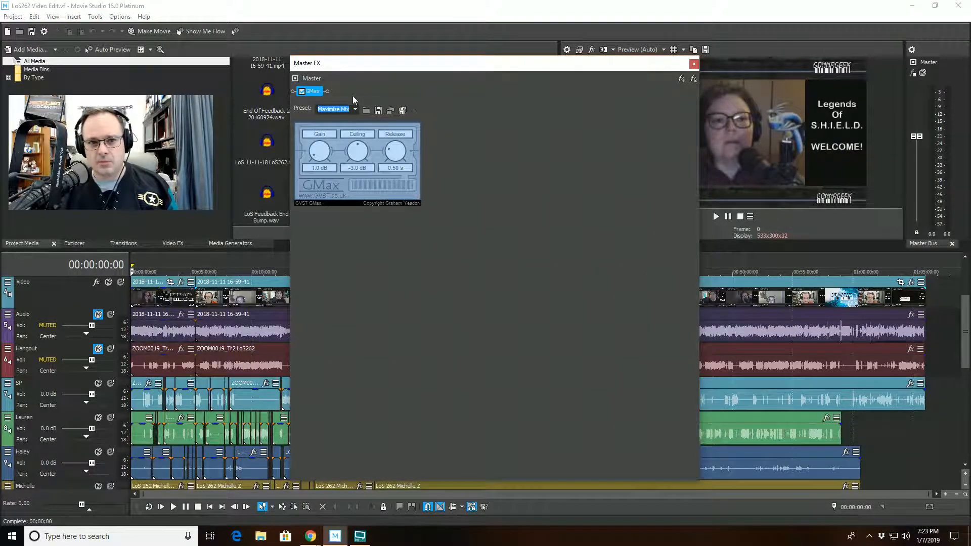
left_click(692, 64)
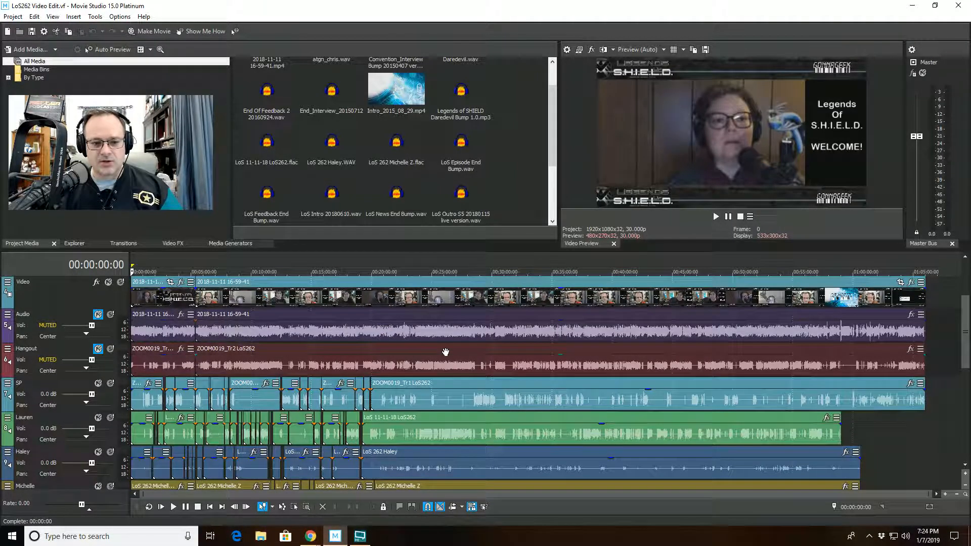
- Examine the audio tracks from Hangout down to Music and the unedited section around 00:20:31:03, where the Soundboard clip begins
left_click_drag(967, 317, 968, 336)
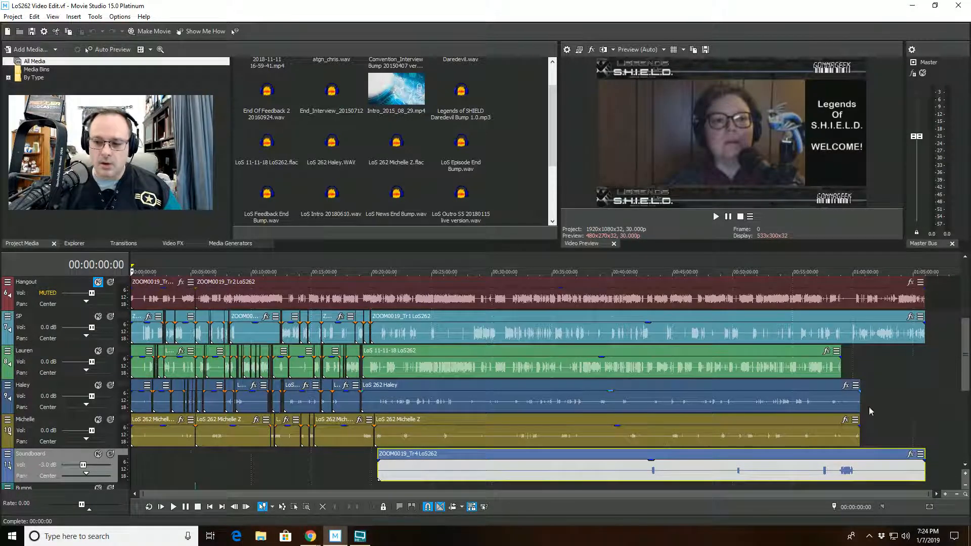
left_click_drag(967, 366, 967, 390)
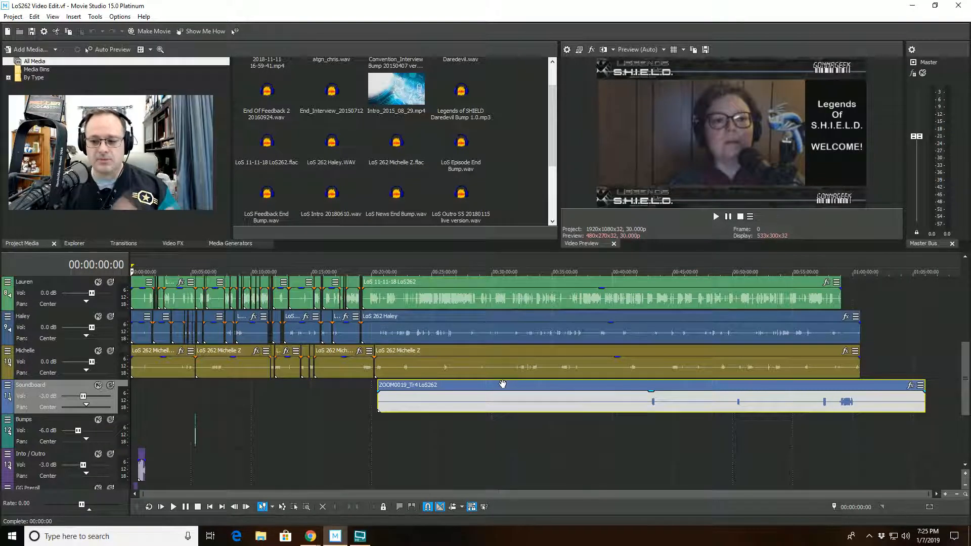
left_click(377, 419)
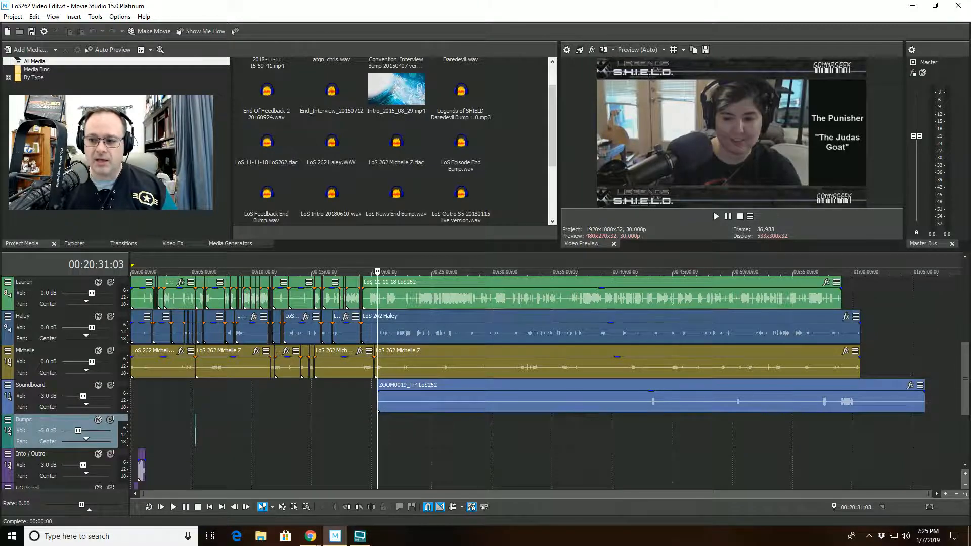
scroll(964, 259, "up", 2)
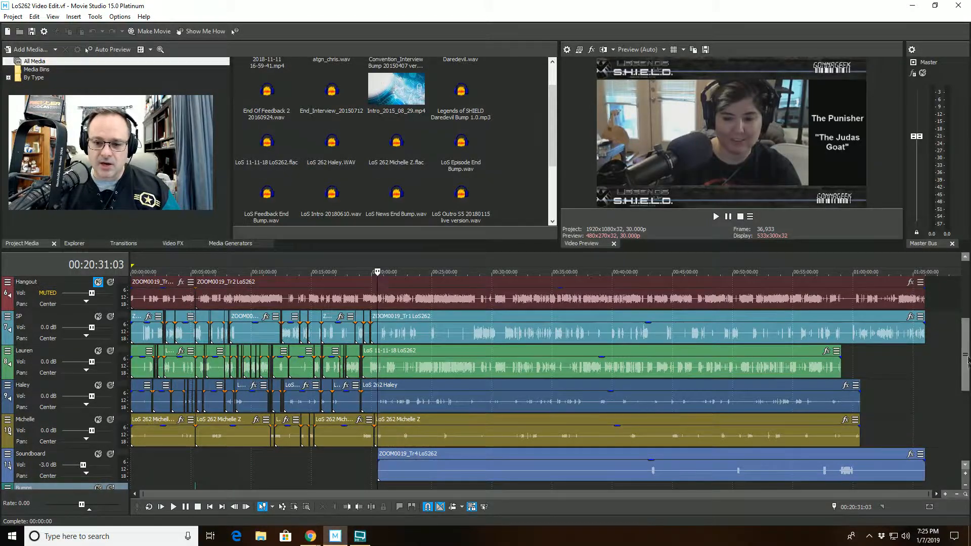
left_click_drag(966, 359, 967, 407)
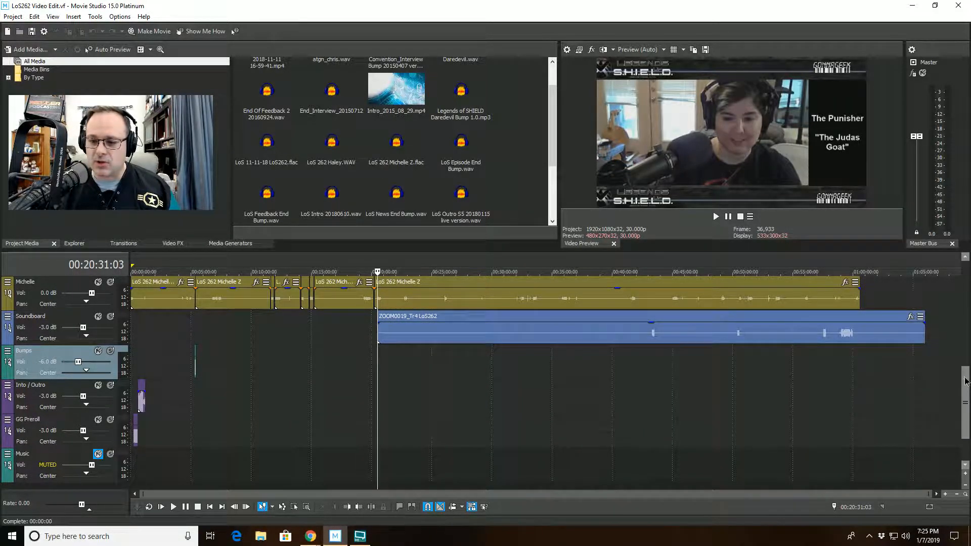
scroll(967, 375, "up", 1)
left_click_drag(967, 375, 967, 342)
scroll(490, 382, "up", 10)
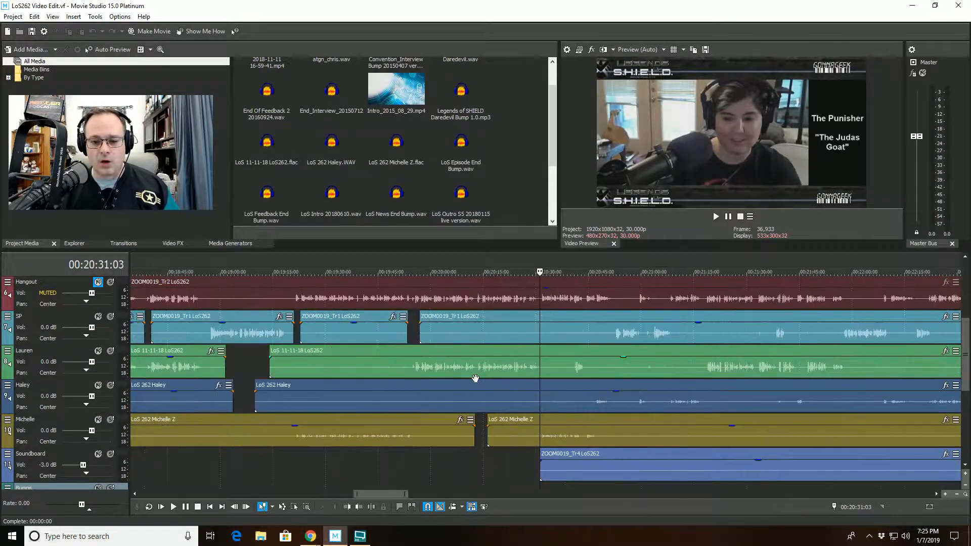
scroll(475, 378, "down", 1)
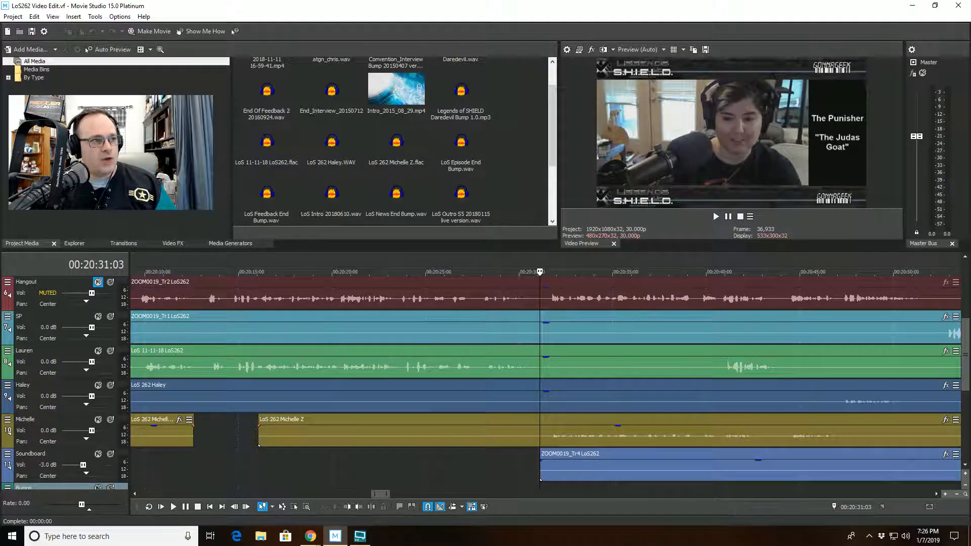
key("alt+Tab")
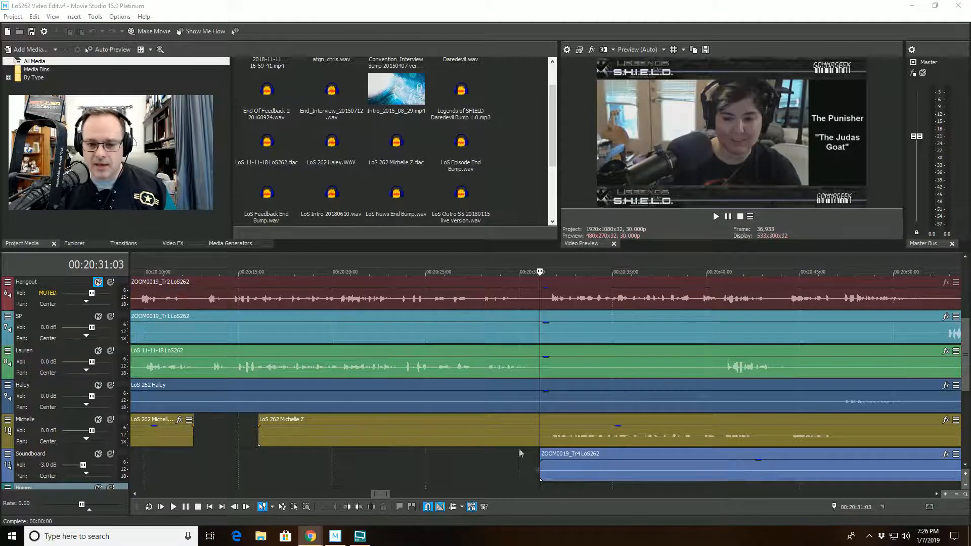
- Play the timeline from 00:20:25:21 to the crosstalk between tracks 8 and 10, stopping at 00:20:41:28
left_click(439, 272)
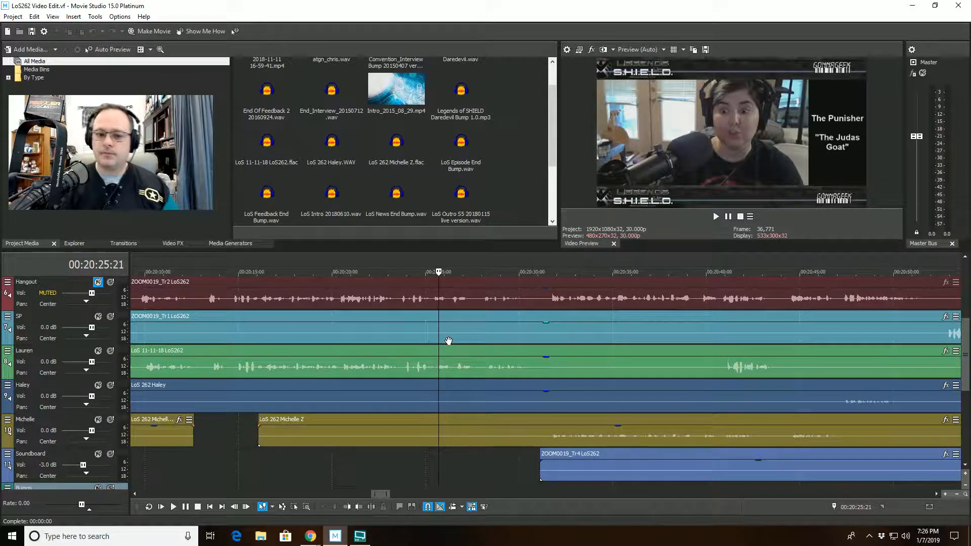
left_click(173, 507)
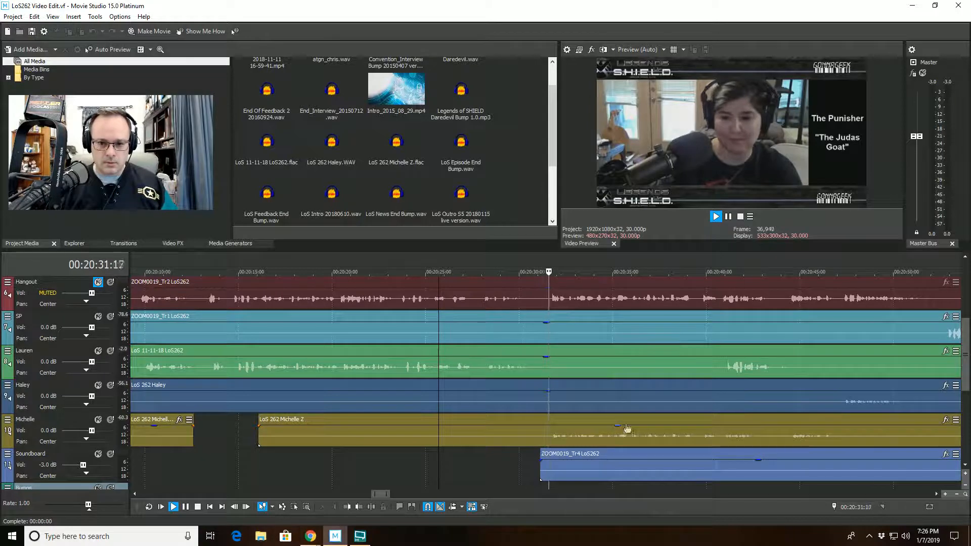
scroll(625, 424, "up", 6)
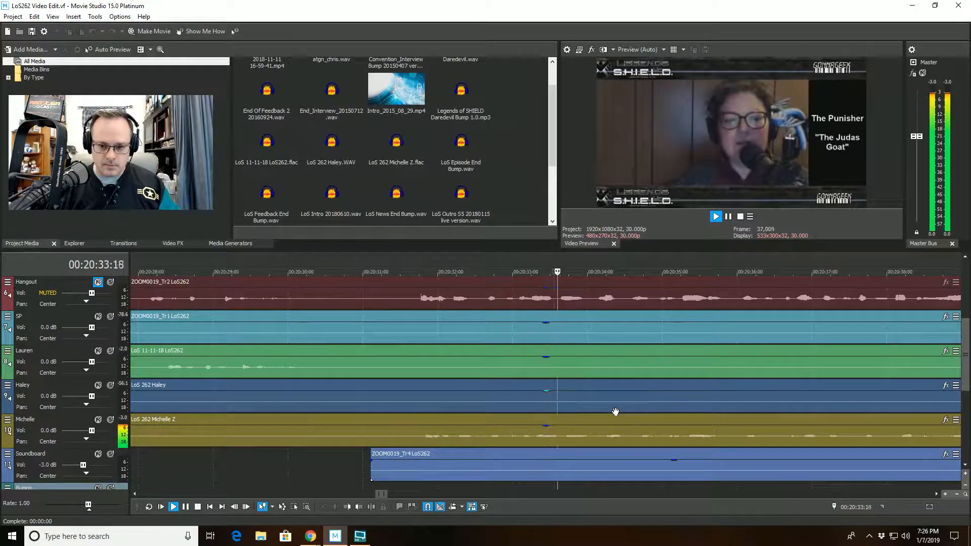
left_click_drag(965, 362, 966, 377)
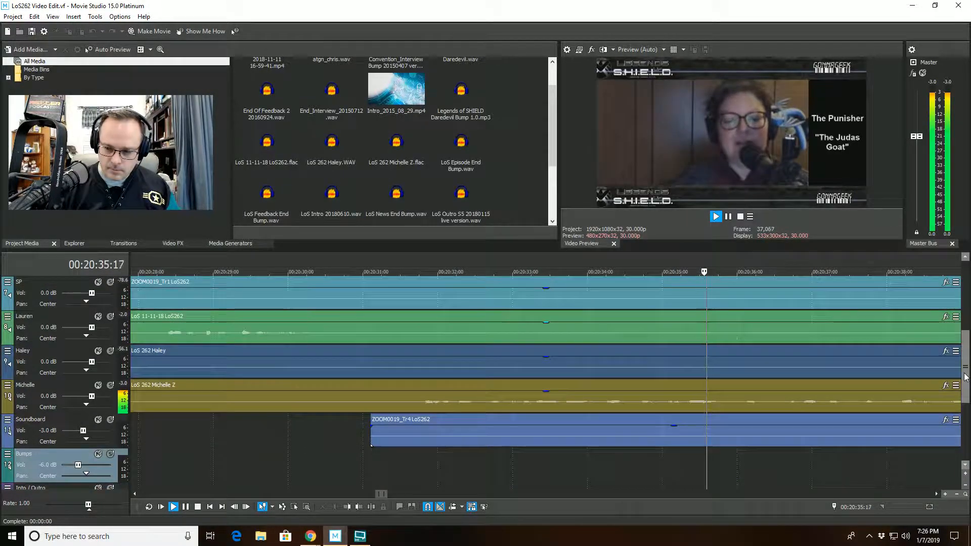
scroll(698, 442, "up", 3)
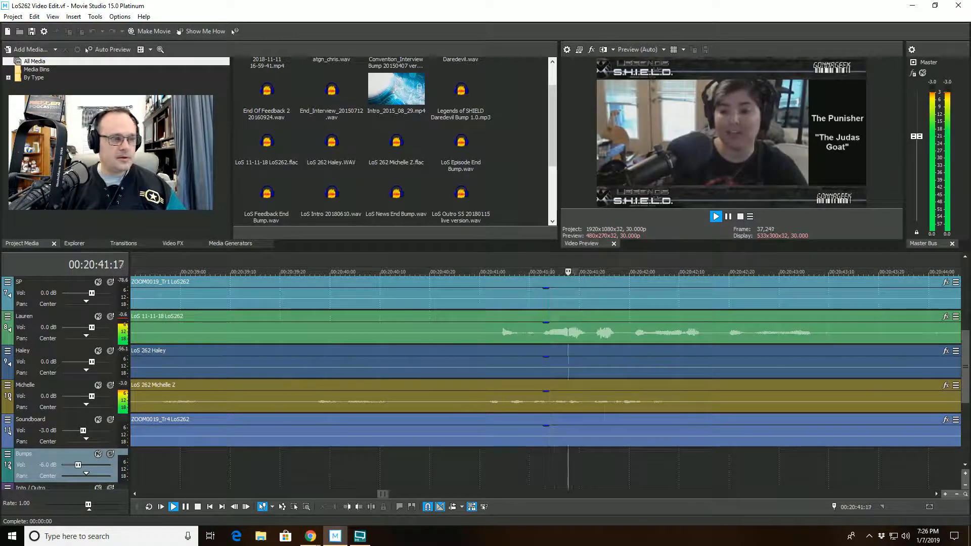
left_click(619, 345)
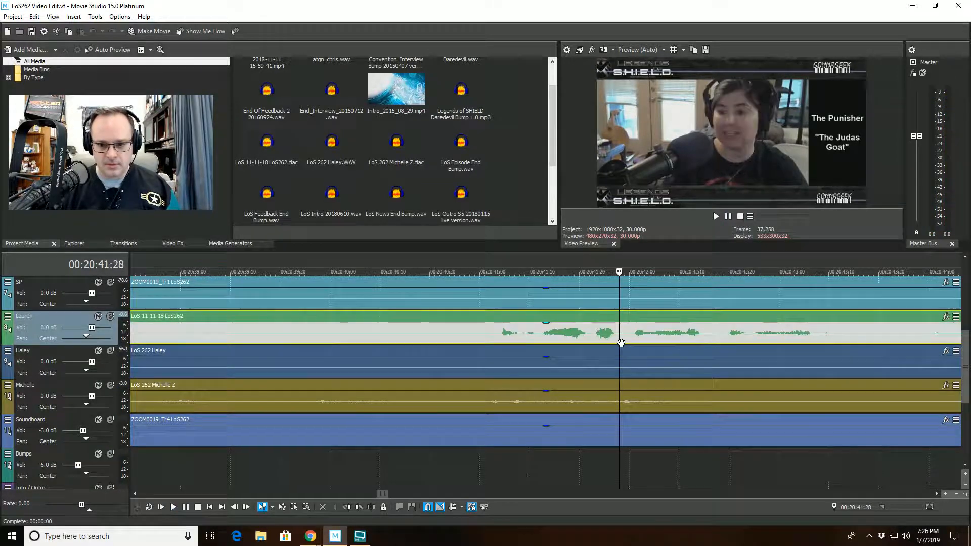
- Replay the crosstalk on tracks 8 and 10 from 00:20:40:24 and again from 00:20:37:08
left_click(449, 403)
key("space")
key("space")
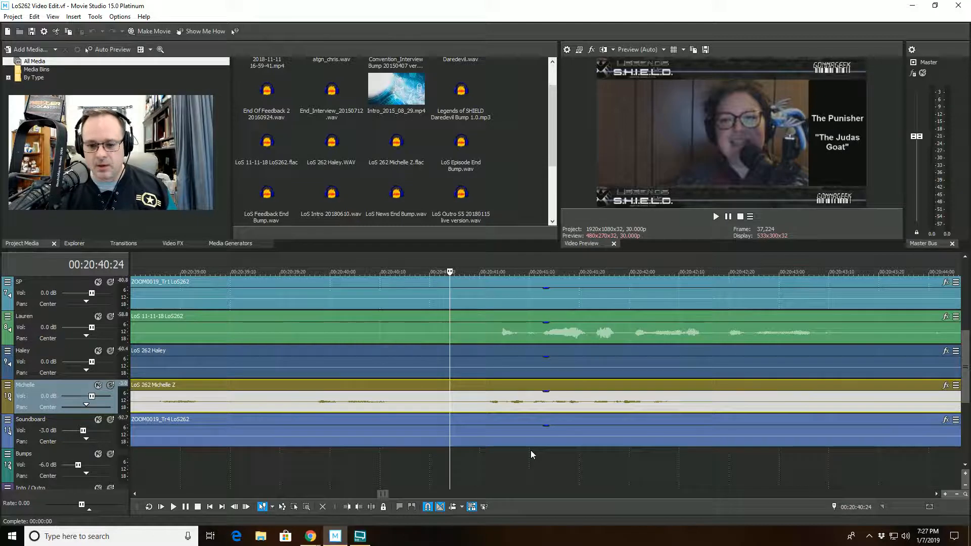
scroll(530, 453, "down", 1)
scroll(525, 450, "down", 1)
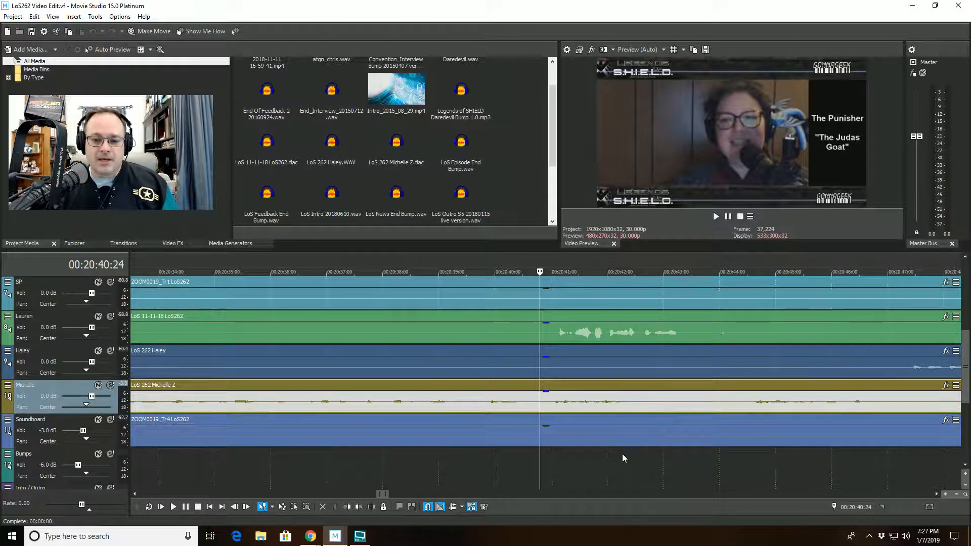
scroll(621, 453, "down", 3)
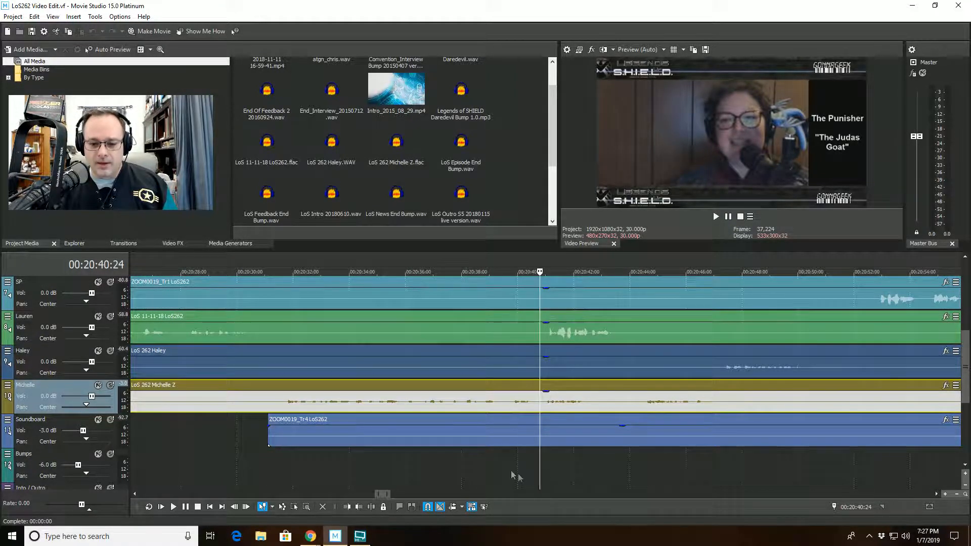
left_click(497, 462)
left_click(440, 463)
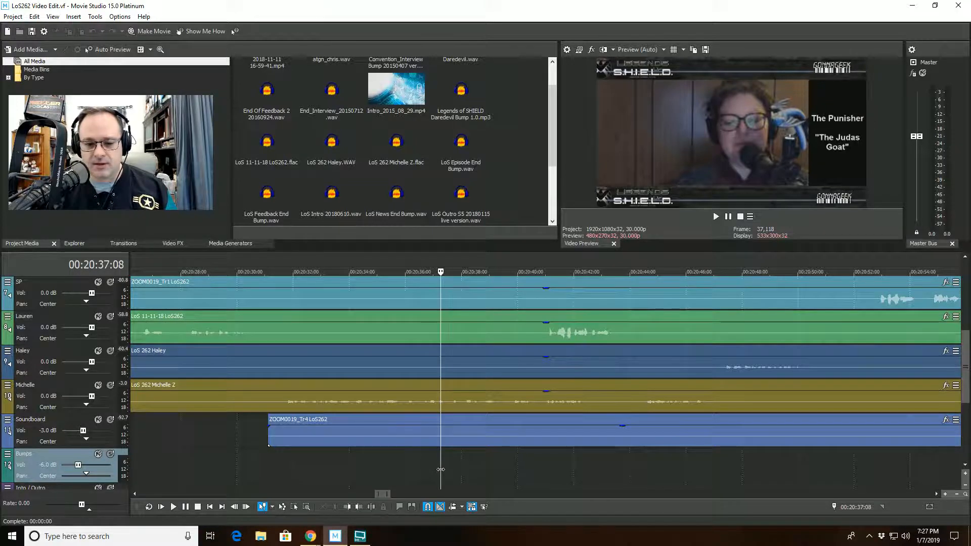
key("space")
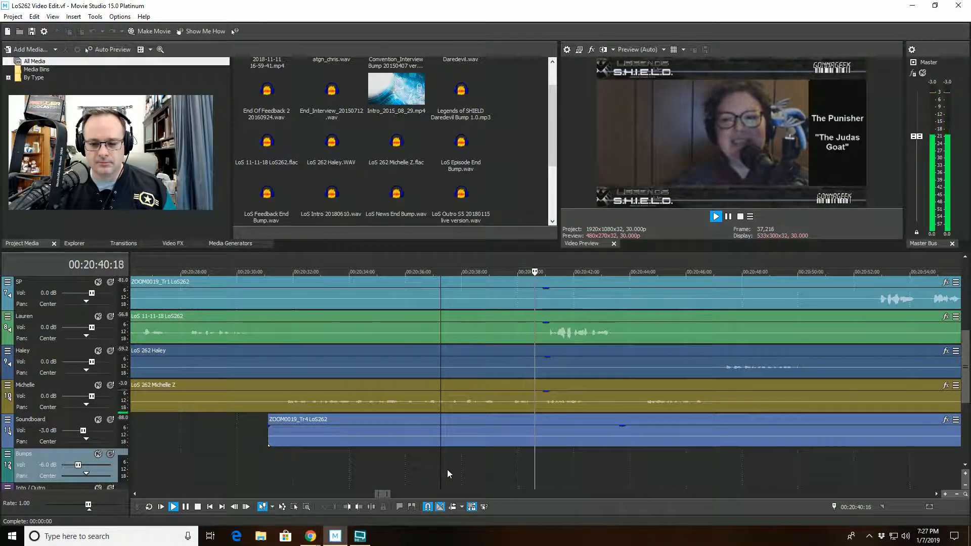
key("space")
- Split the track 10 clip at 00:20:40:21 and 00:20:42:29, and lower the middle segment's gain all the way down
left_click(533, 467)
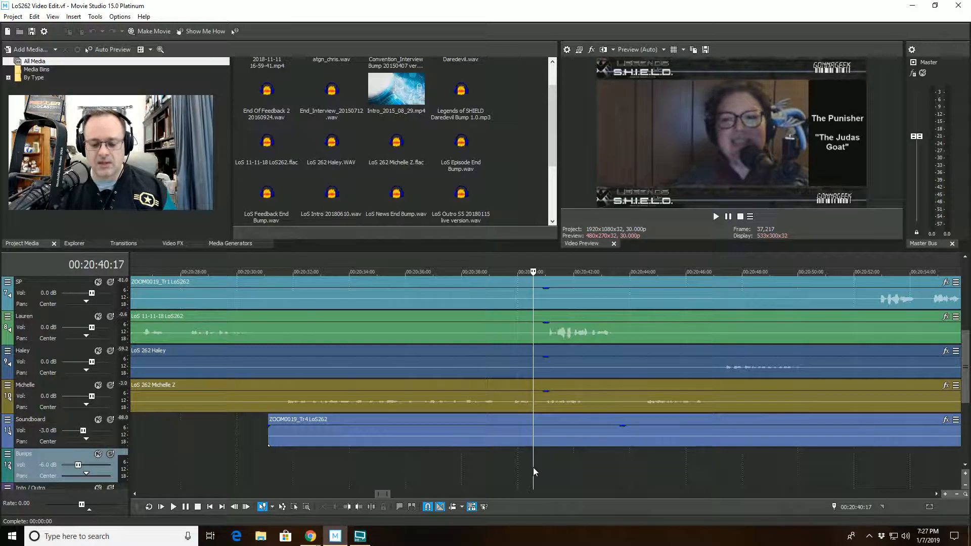
left_click(537, 474)
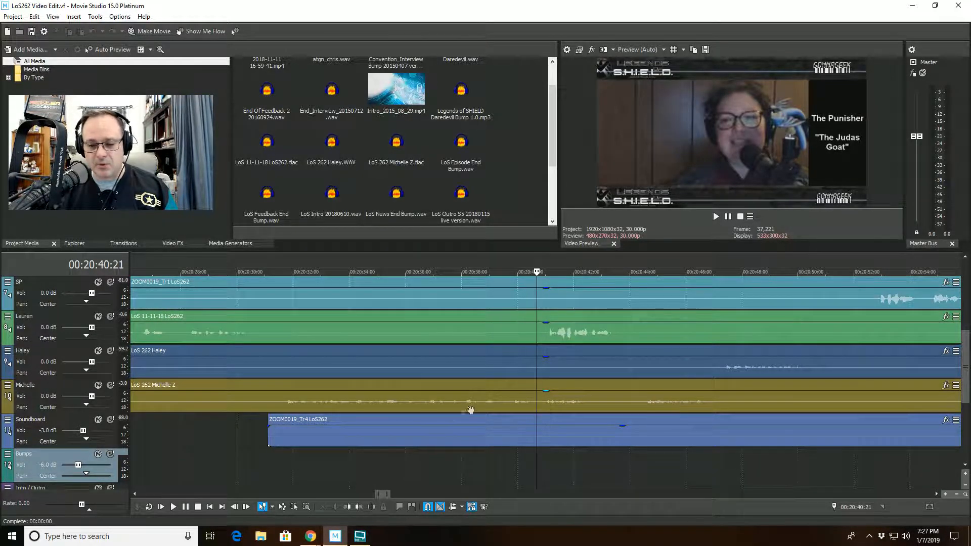
left_click(536, 406)
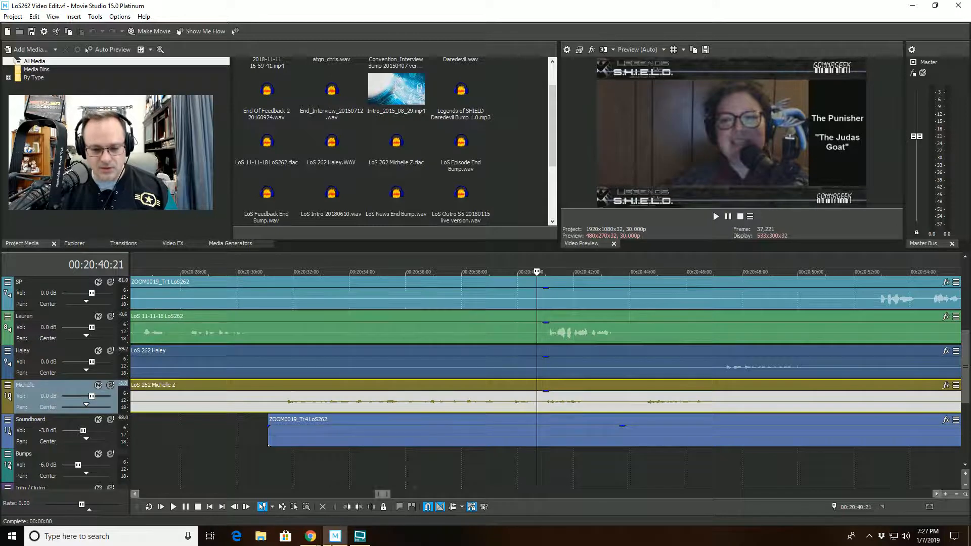
left_click(372, 508)
left_click(372, 508)
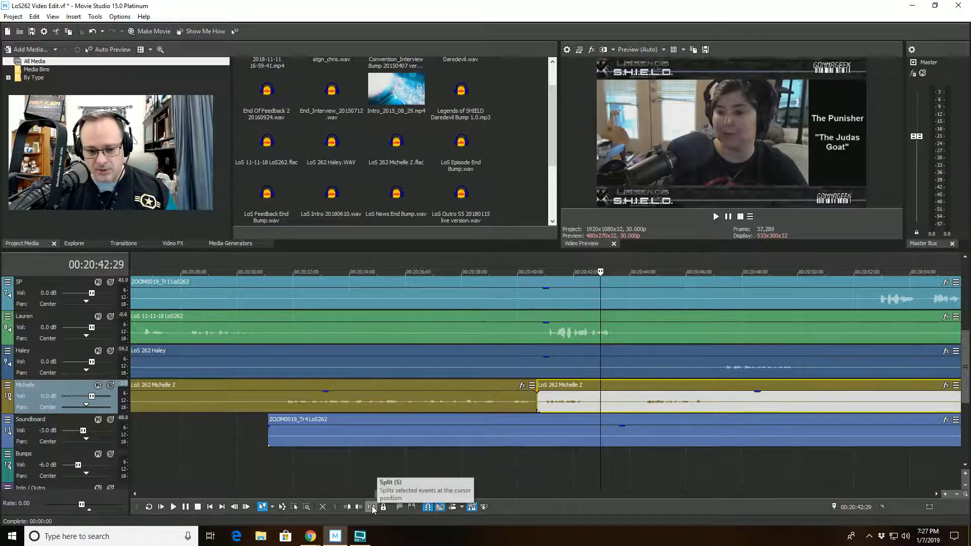
left_click(372, 507)
left_click_drag(572, 395, 567, 434)
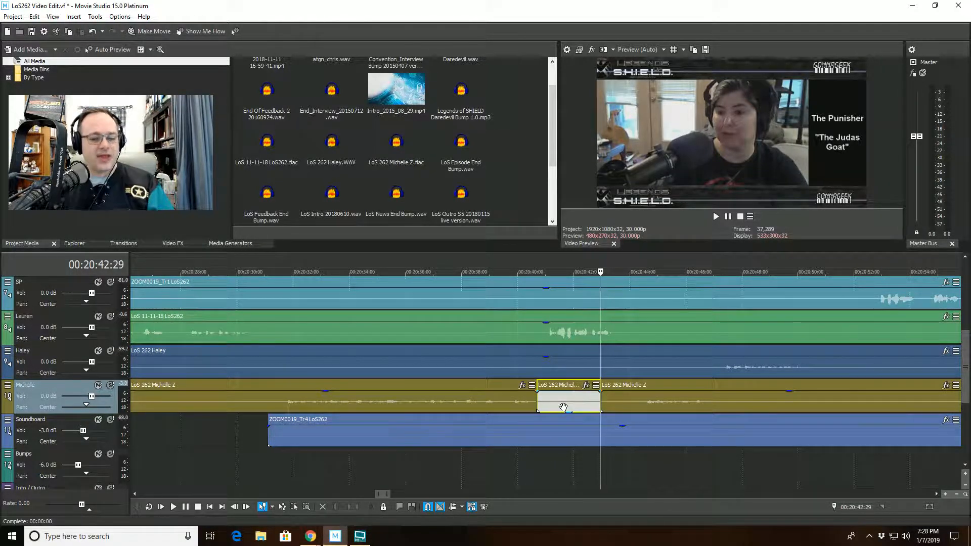
- Play the timeline from just before the silenced track 10 segment through about 00:21:05 to review the edit and following dialogue
left_click(440, 456)
key("space")
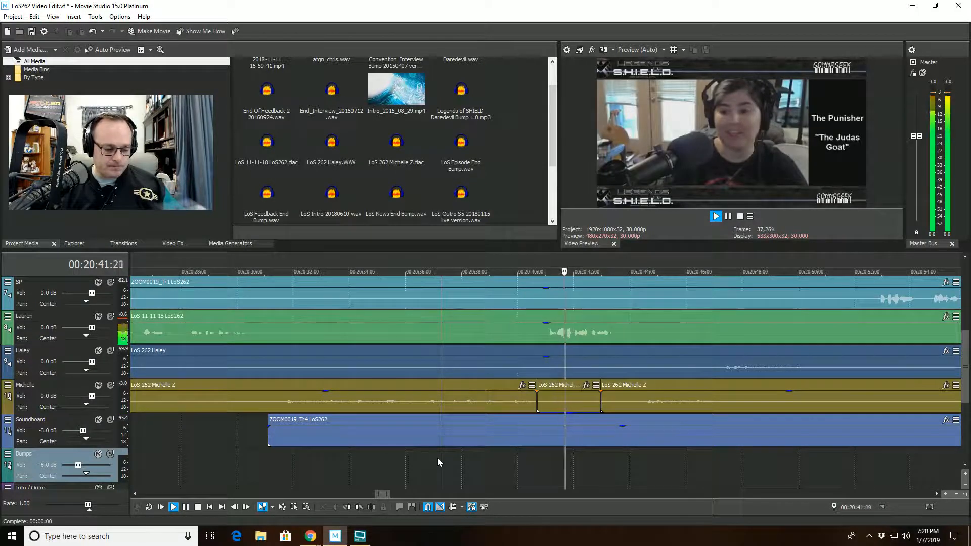
scroll(438, 461, "down", 2)
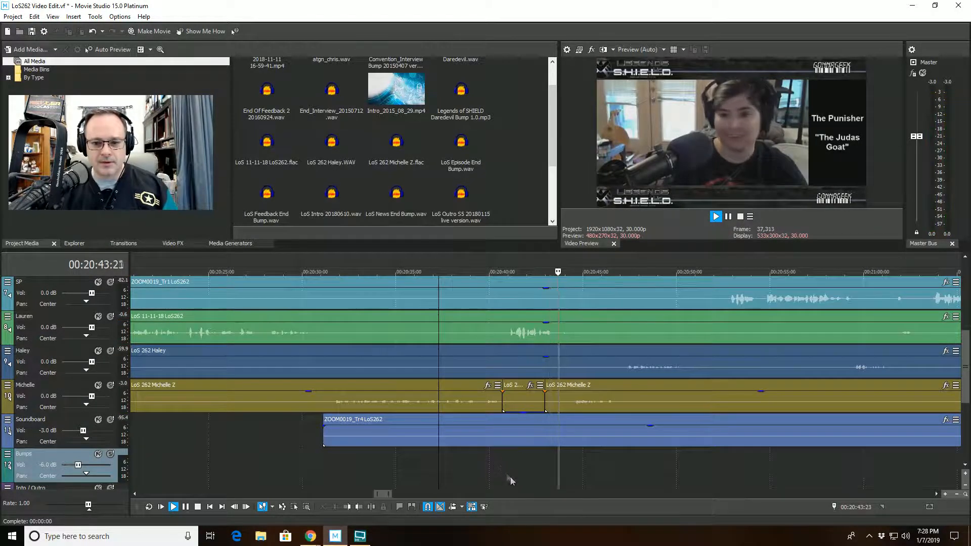
scroll(614, 473, "up", 2)
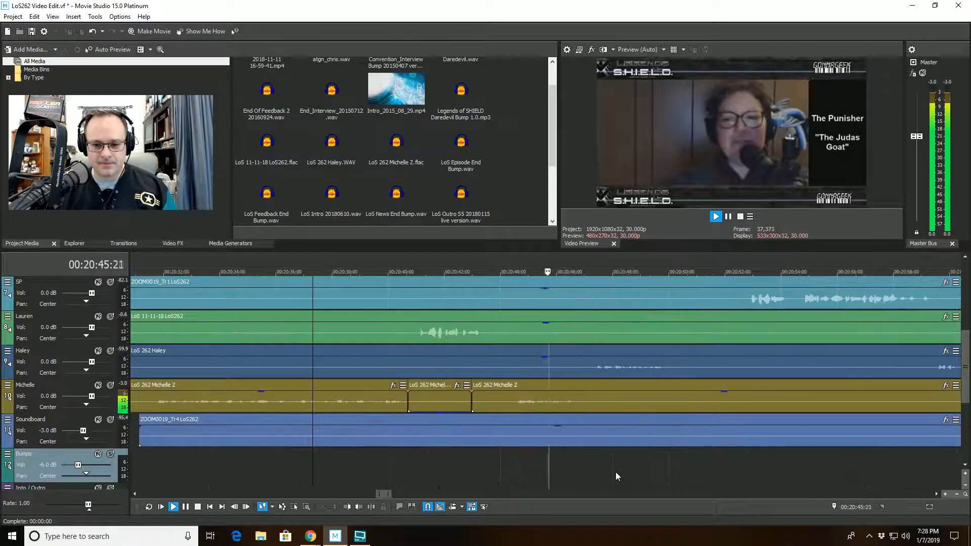
scroll(615, 472, "up", 1)
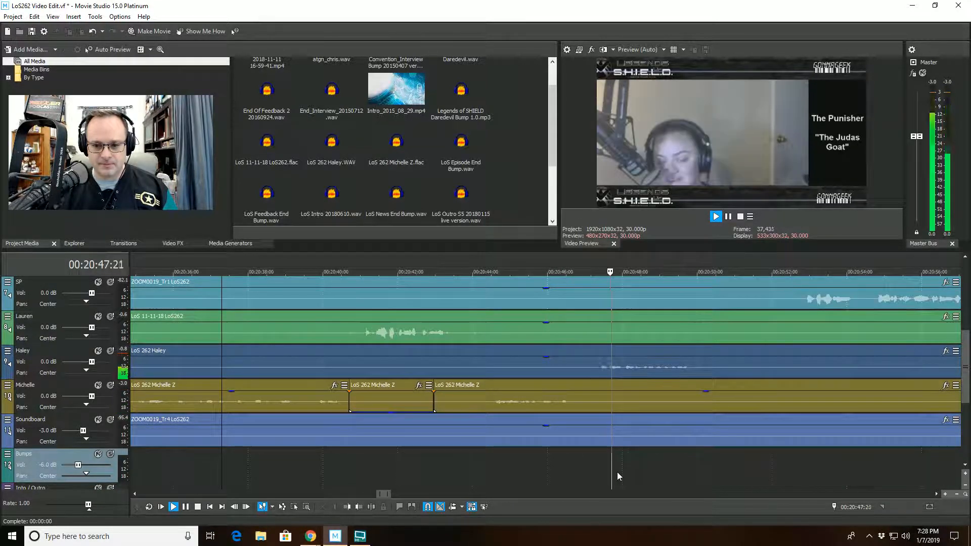
scroll(618, 472, "down", 1)
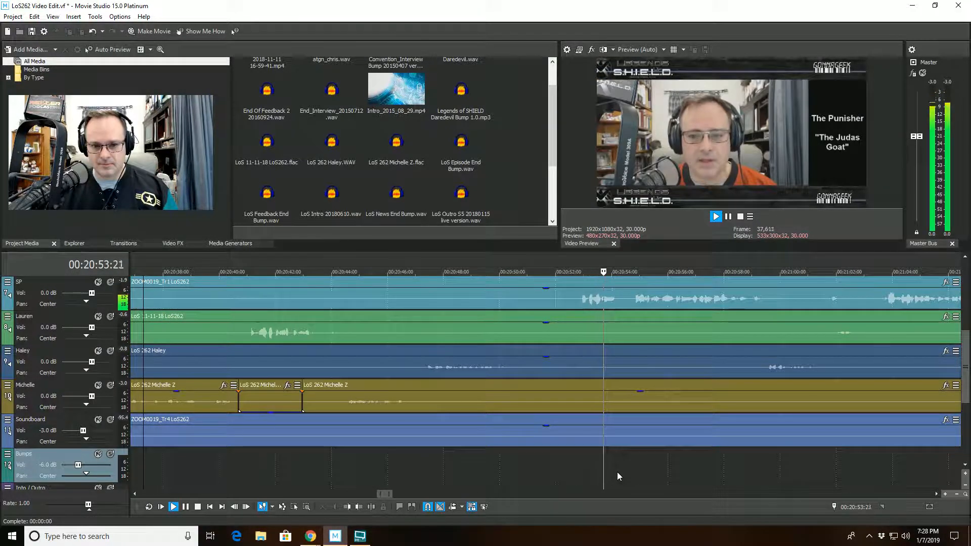
scroll(617, 475, "down", 1)
scroll(616, 476, "down", 3)
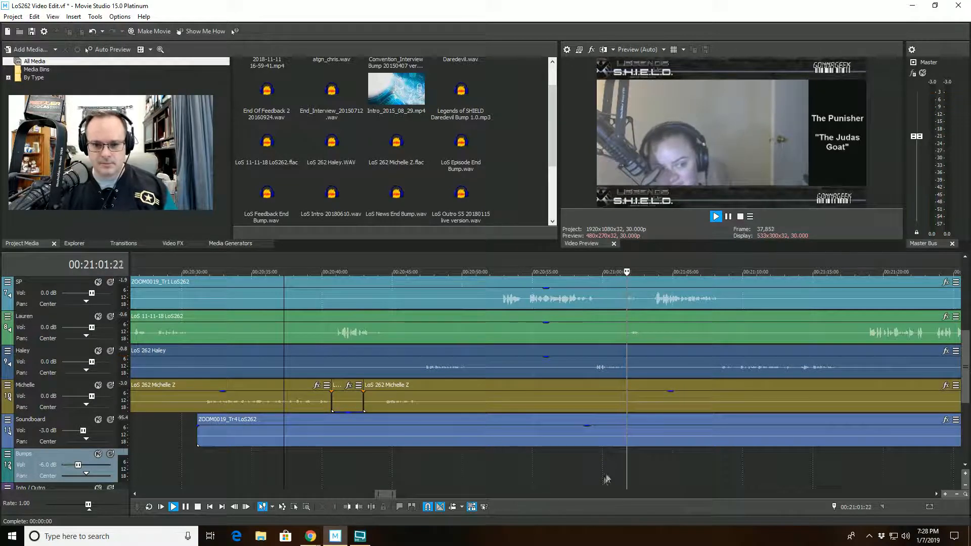
scroll(619, 475, "up", 3)
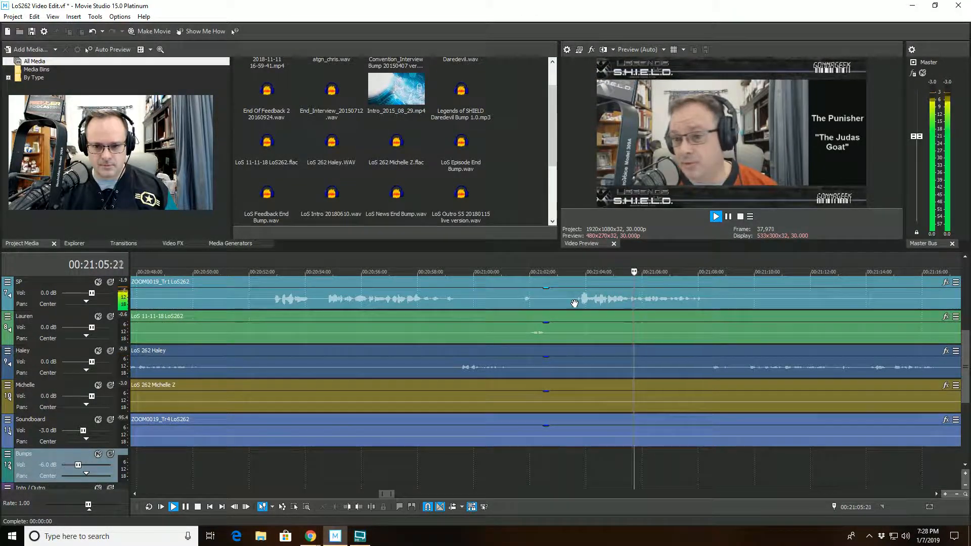
- Split the track 7 clip at 00:21:03:18 and trim the start of the clip after the split to 00:21:03:24
left_click(574, 303)
scroll(575, 354, "up", 6)
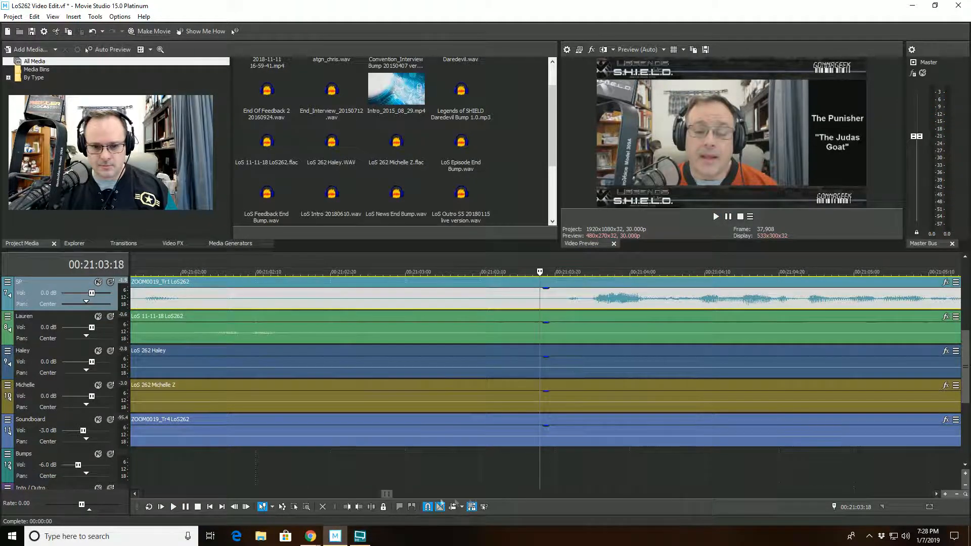
key("s")
left_click(585, 304)
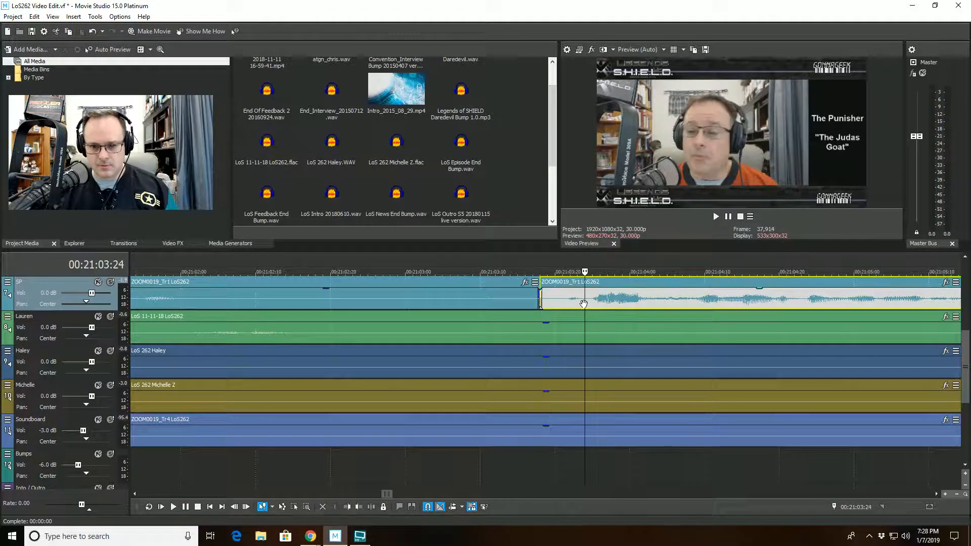
left_click(346, 507)
- Play the timeline from just before the new track 7 gap through about 00:21:34 to review the edit and following dialogue
left_click(353, 466)
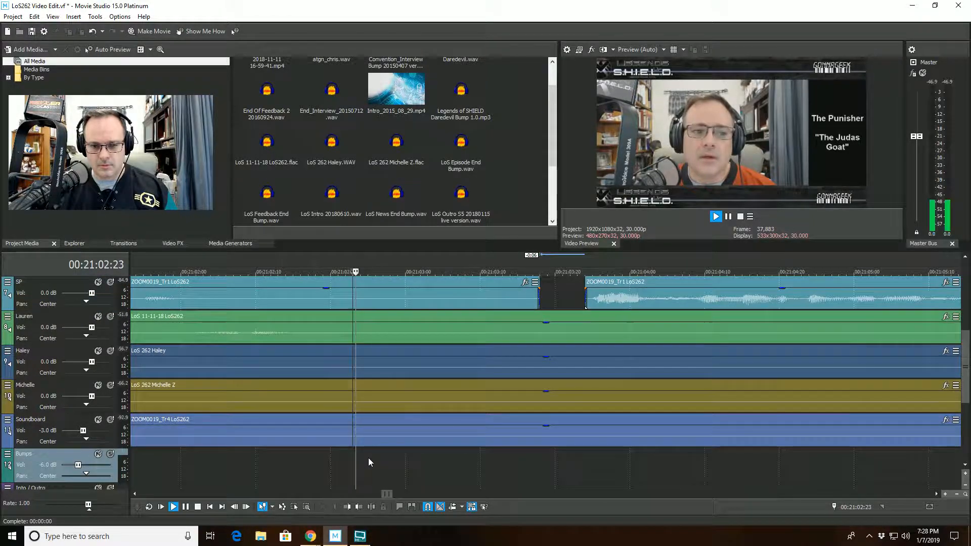
key("space")
scroll(368, 457, "down", 6)
scroll(368, 462, "down", 1)
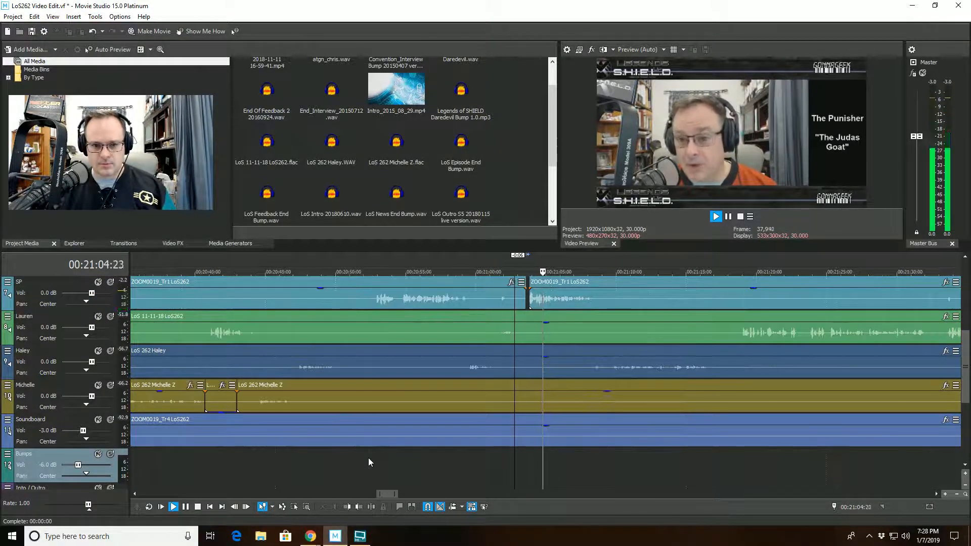
scroll(499, 474, "up", 1)
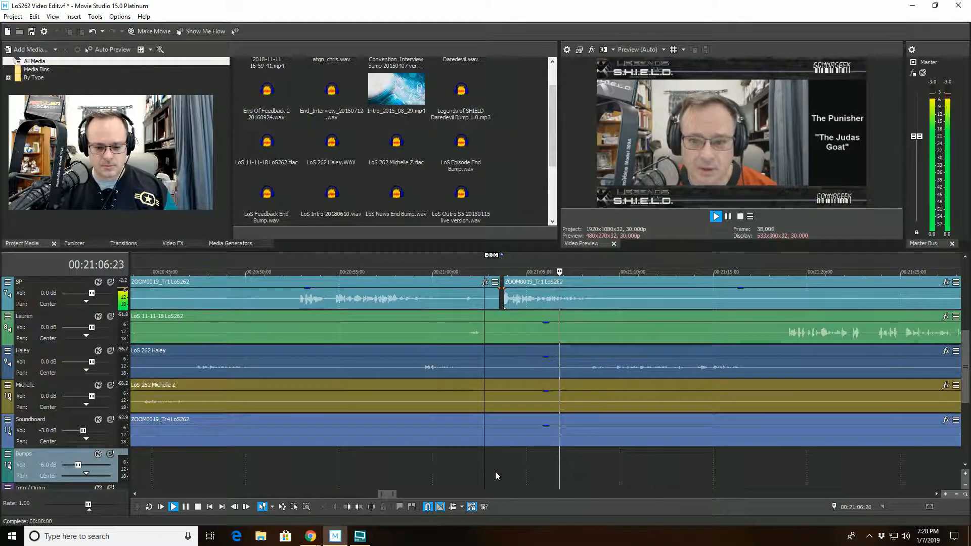
scroll(625, 485, "up", 2)
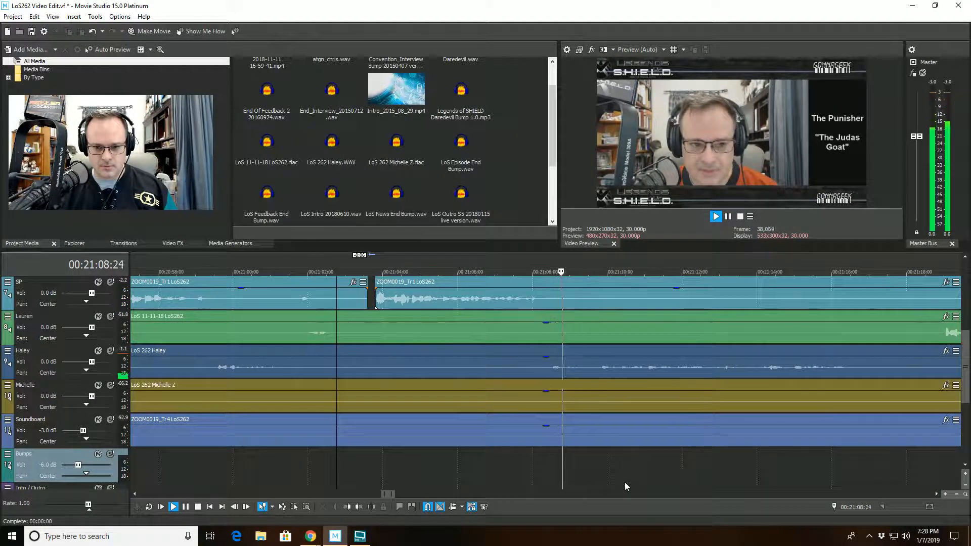
scroll(625, 485, "down", 1)
scroll(624, 481, "down", 1)
scroll(623, 478, "up", 3)
scroll(623, 478, "down", 1)
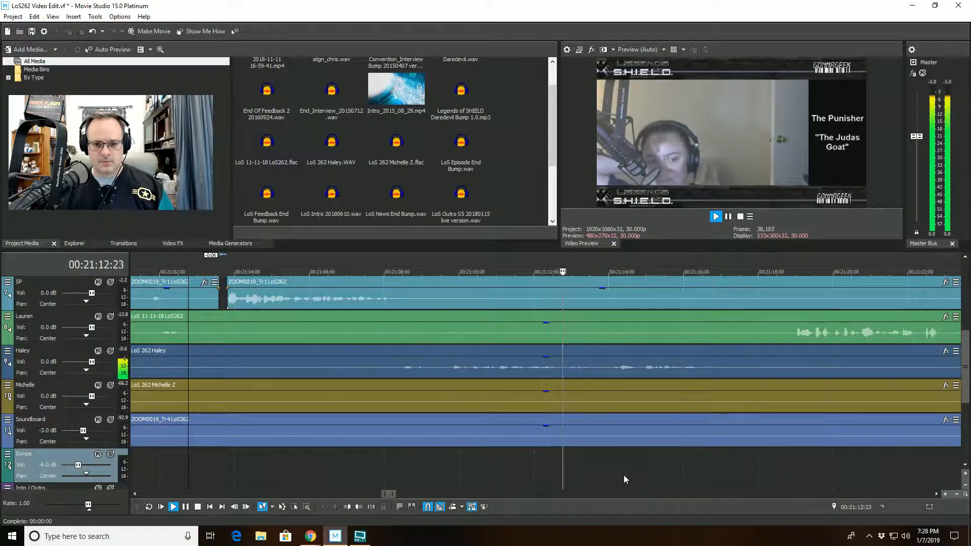
scroll(625, 479, "down", 1)
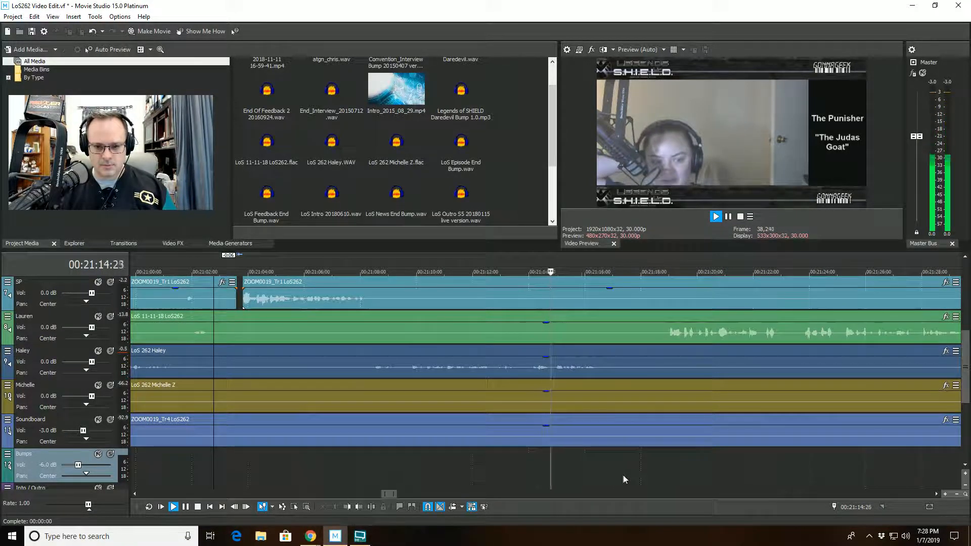
scroll(621, 478, "down", 1)
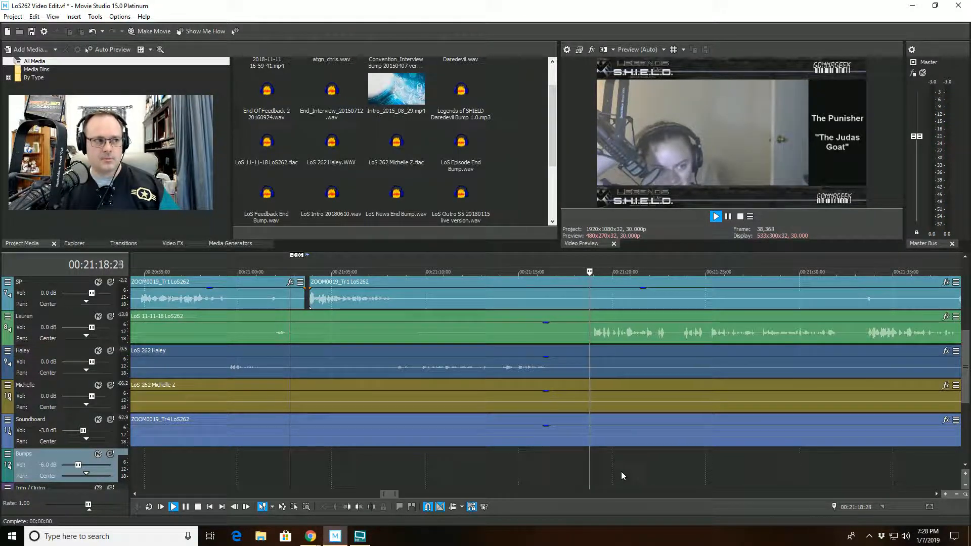
scroll(621, 470, "down", 1)
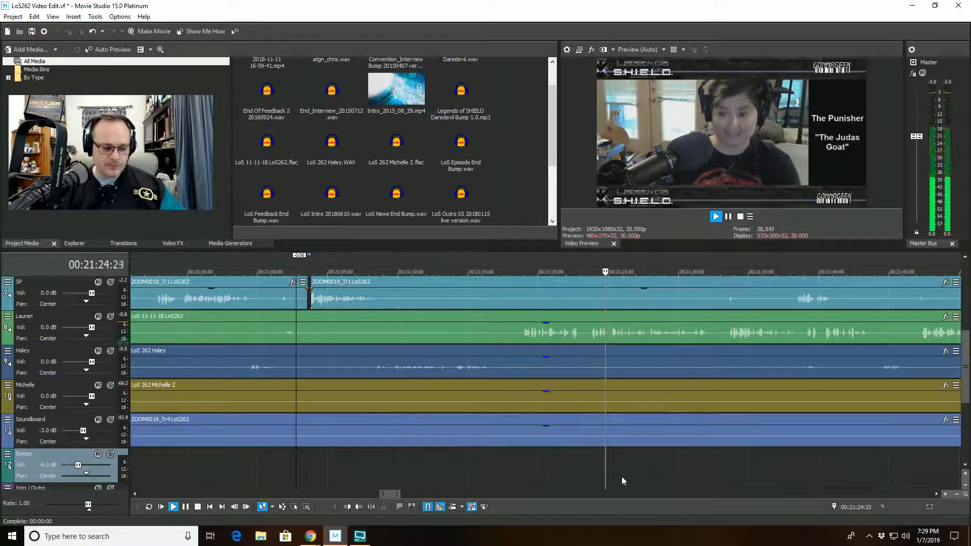
scroll(621, 474, "down", 2)
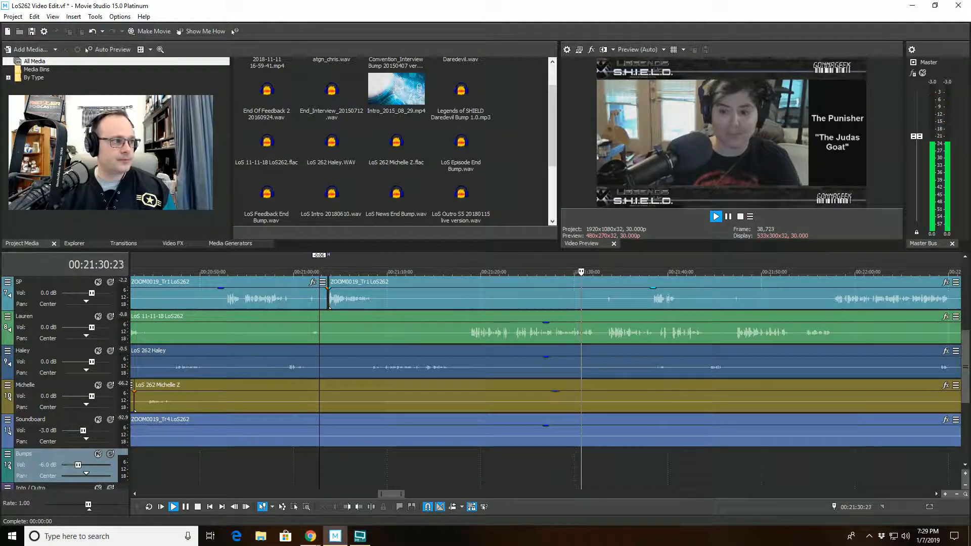
key("alt+Tab")
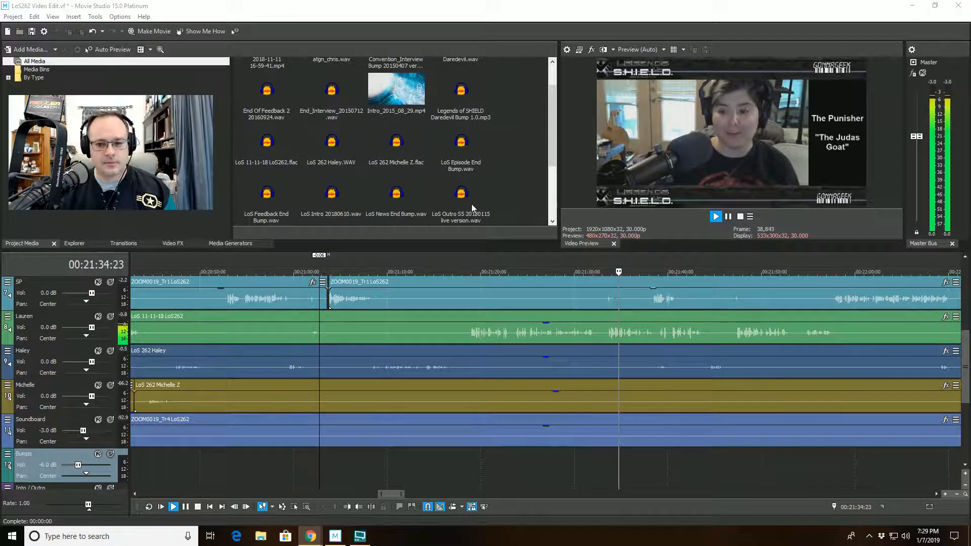
- Split the track 7 clip at 00:21:32:28 and trim the start of the clip after the split to 00:21:34:18
left_click(602, 284)
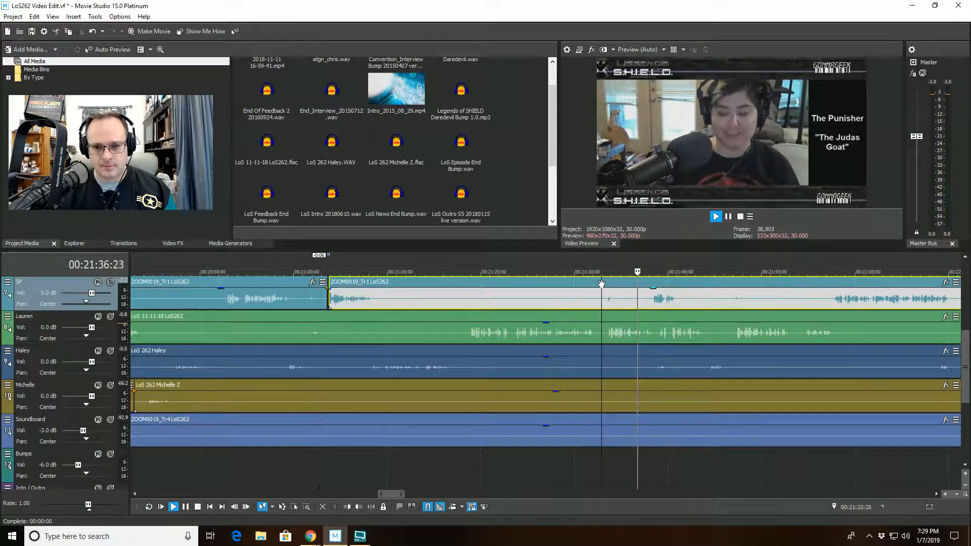
key("s")
left_click(617, 284)
left_click(347, 507)
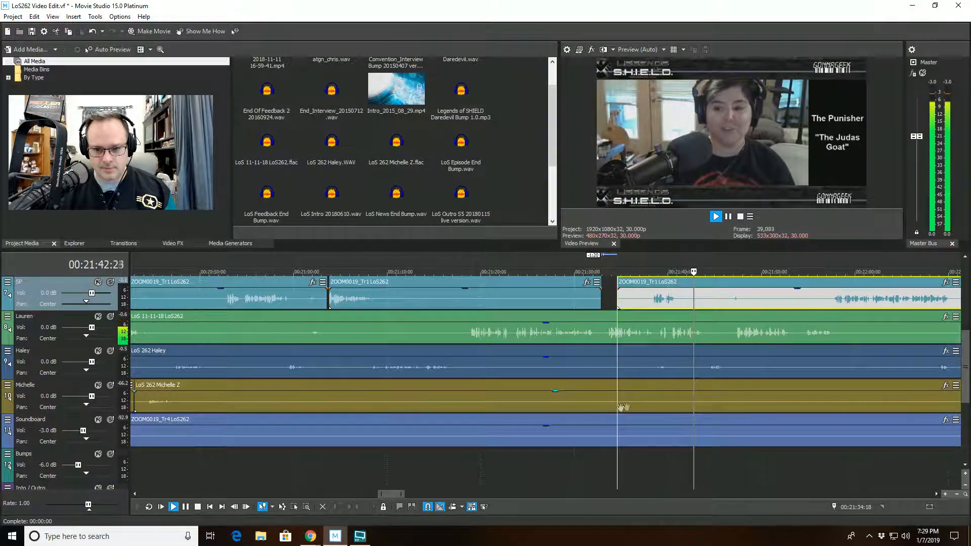
- Replay the overlapping speech on tracks 7, 8 and 9 from 00:21:37:17
left_click(645, 371)
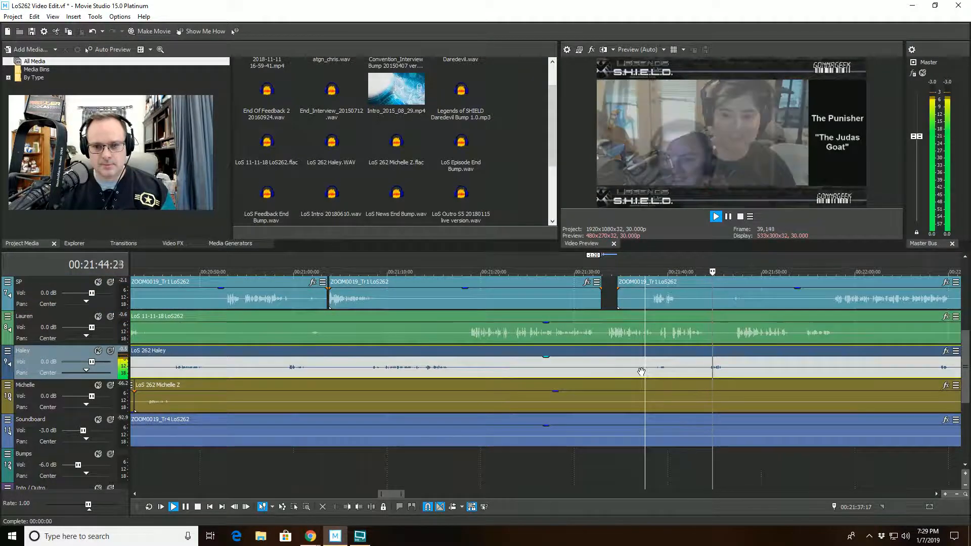
key("space")
scroll(589, 379, "up", 4)
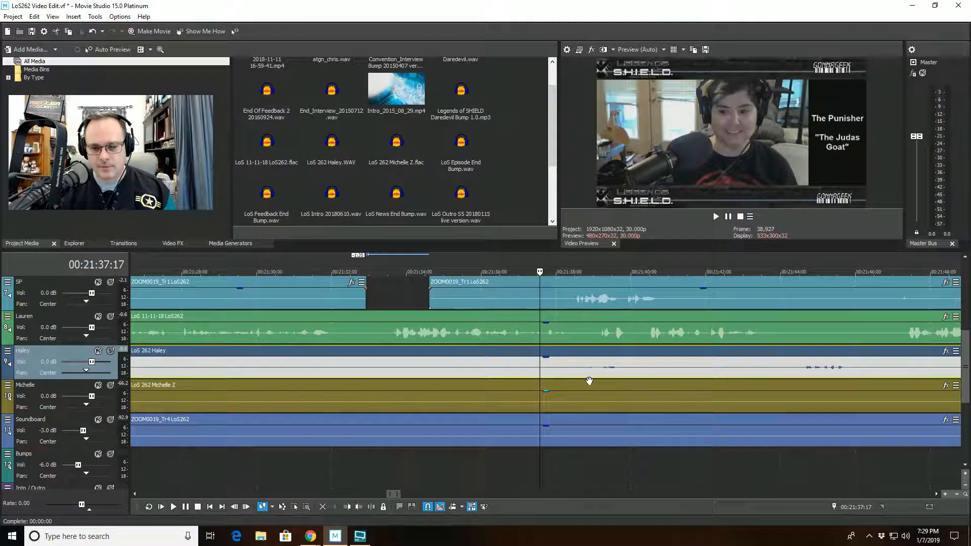
key("space")
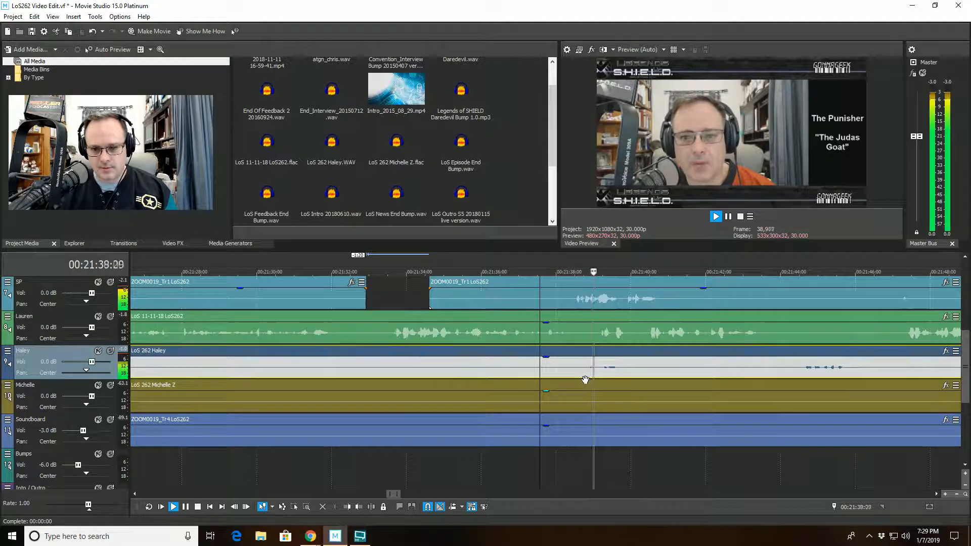
key("space")
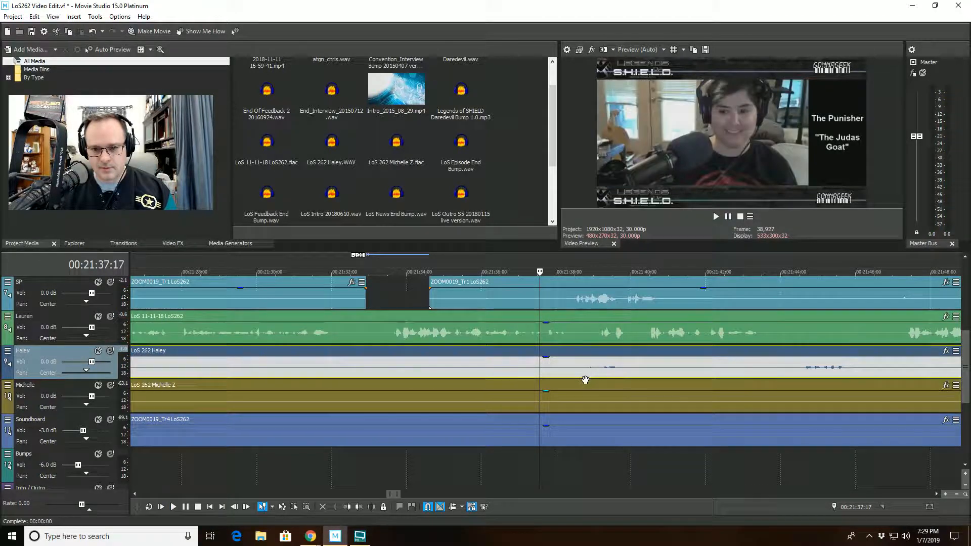
- Solo track 9 to hear its audio alone from 00:21:37:17, then turn the solo off
left_click(110, 351)
key("space")
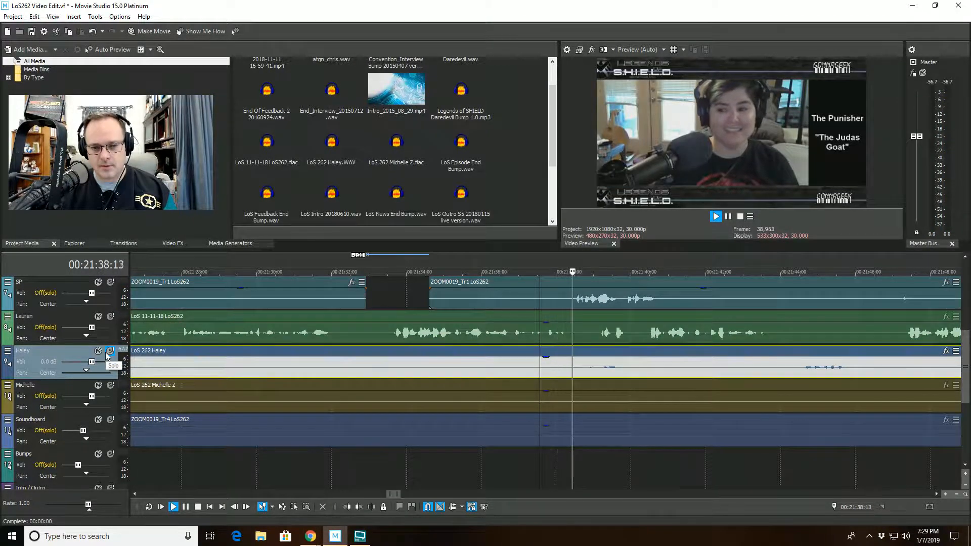
key("space")
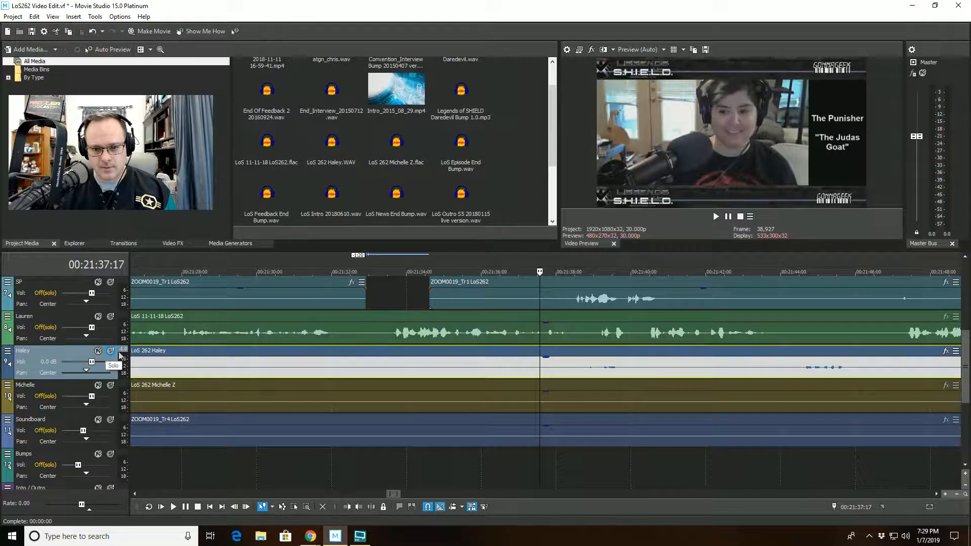
left_click(111, 351)
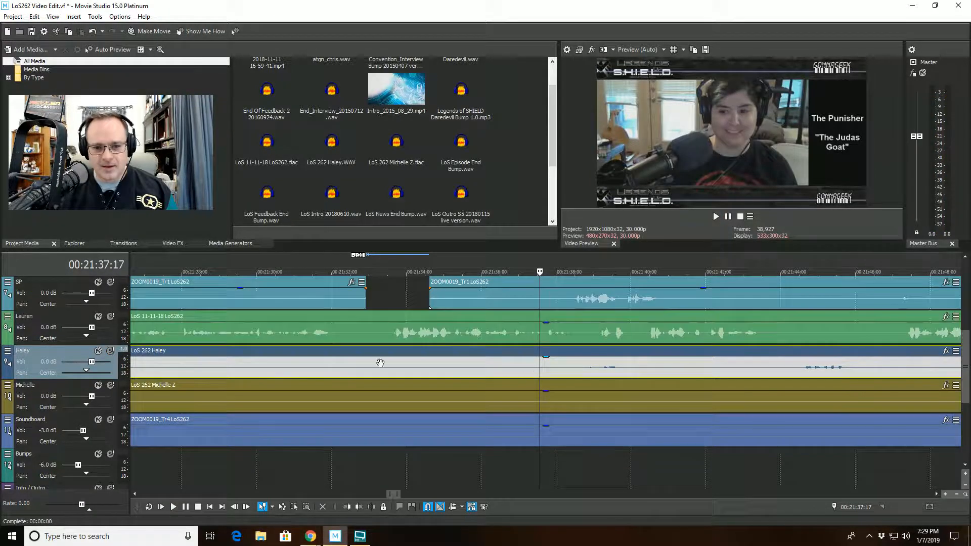
- Split the track 9 clip at 00:21:37:15 and trim the start of the clip after the split to 00:21:40:09
left_click(538, 373)
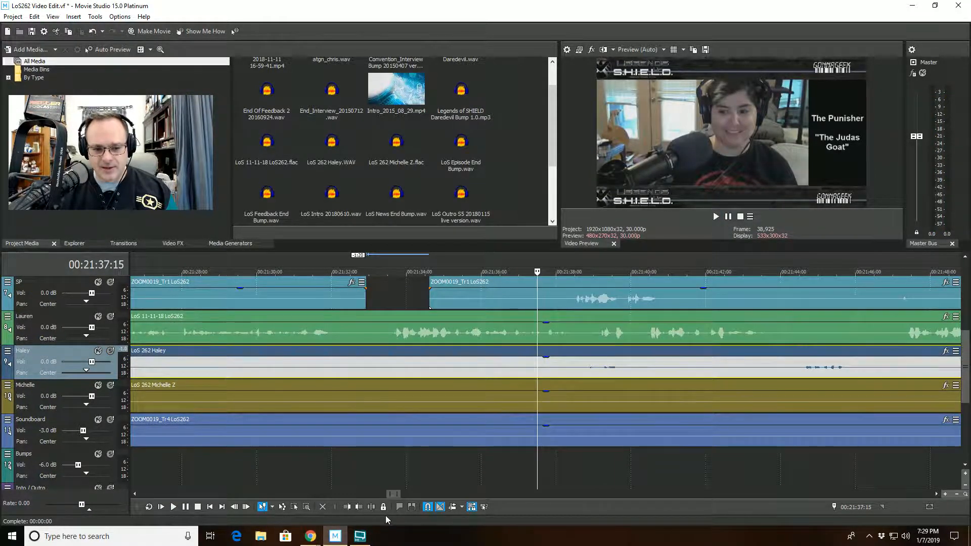
key("s")
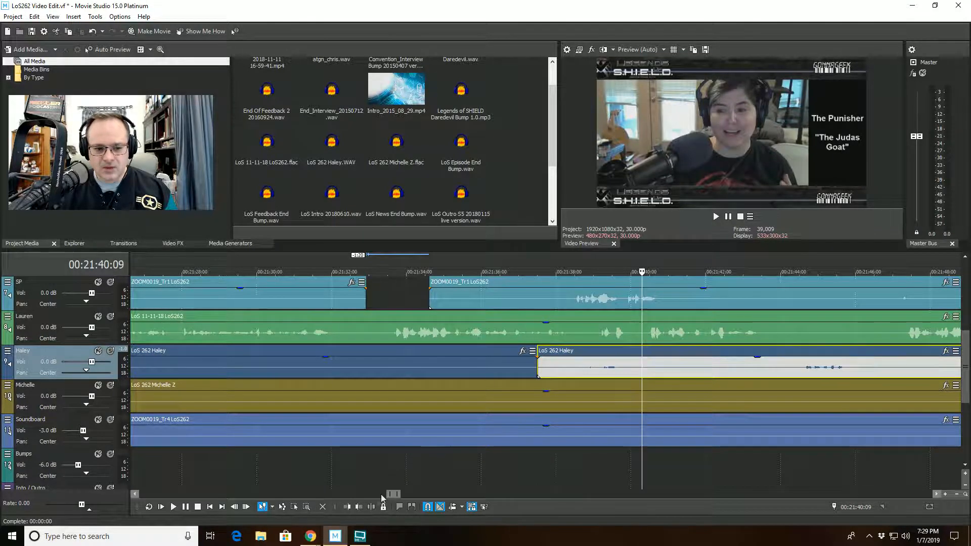
left_click(347, 507)
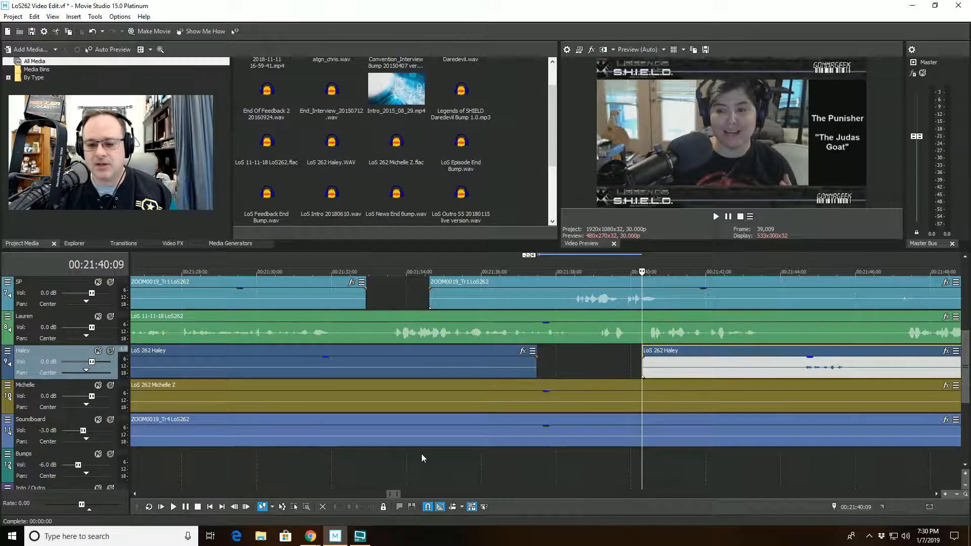
- Play the timeline from 00:21:34:12 past the track 9 gap to review the edit, and return the playhead to 00:21:39:22
left_click(421, 454)
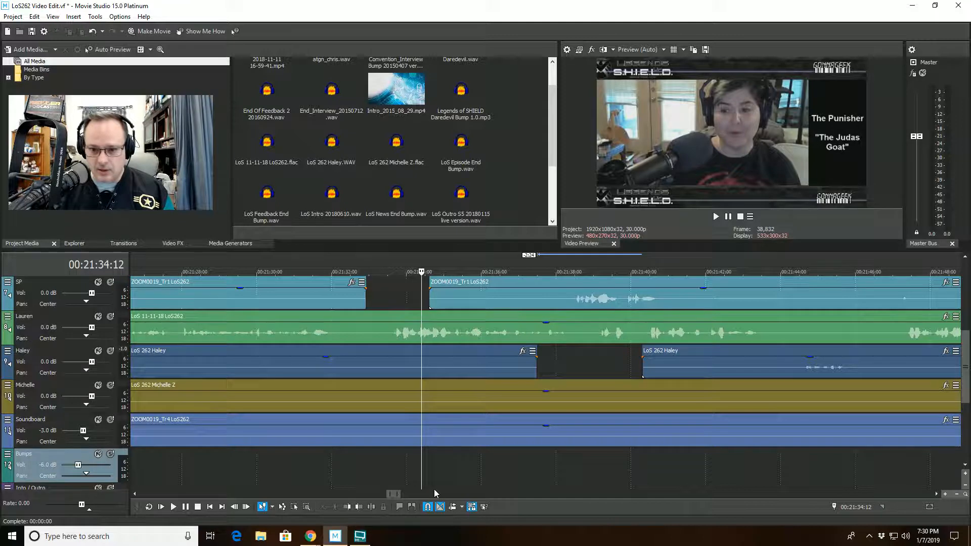
key("space")
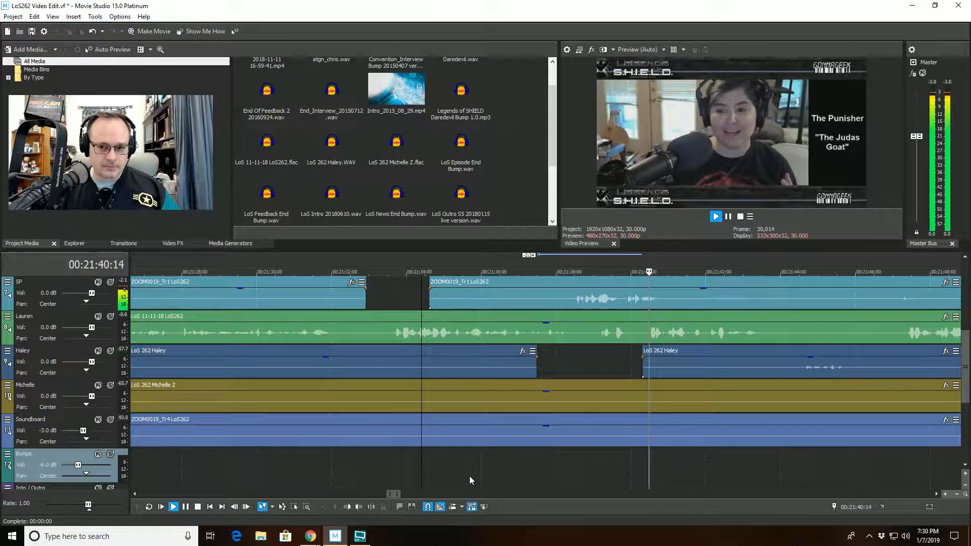
left_click(620, 459)
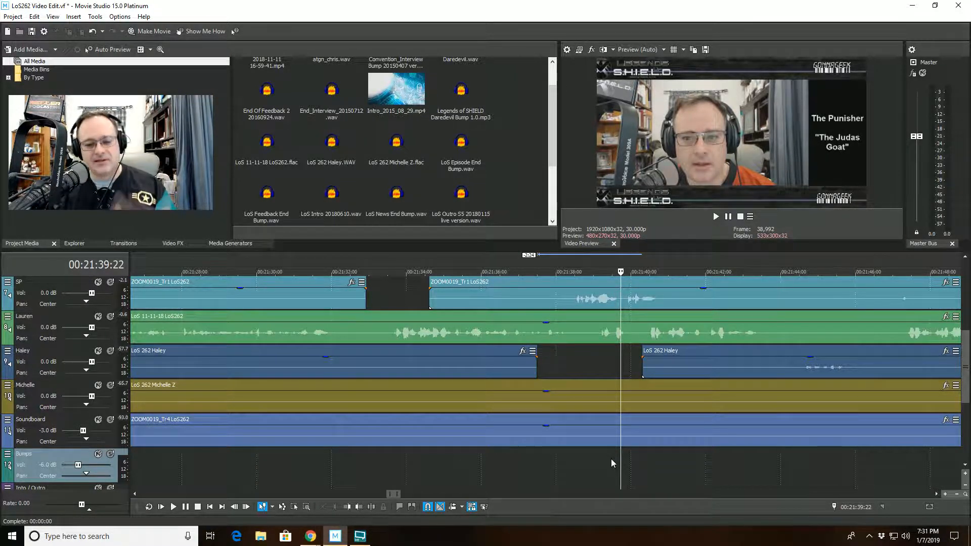
- Play the timeline from 00:21:36:05 through about 00:21:47 to review the track 9 edit and the following dialogue
left_click(486, 462)
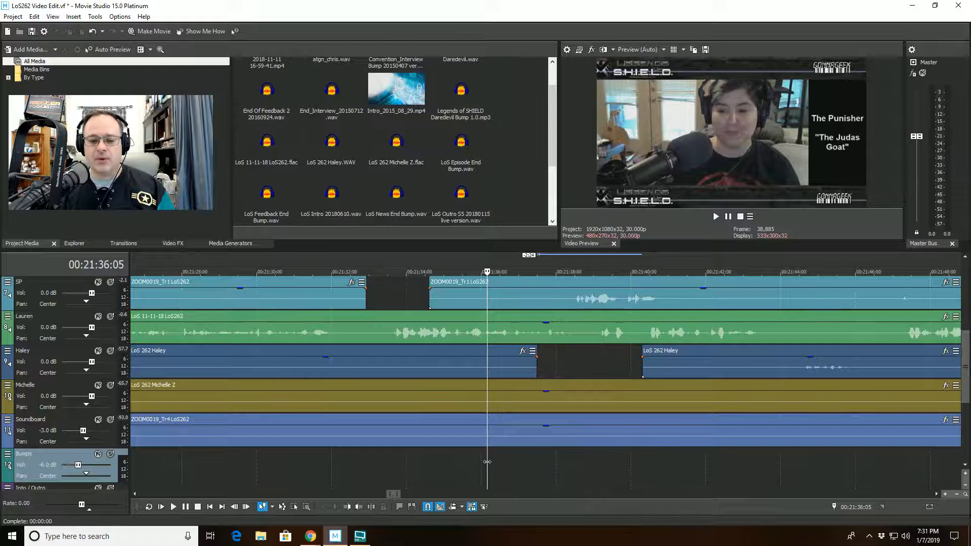
key("s")
key("space")
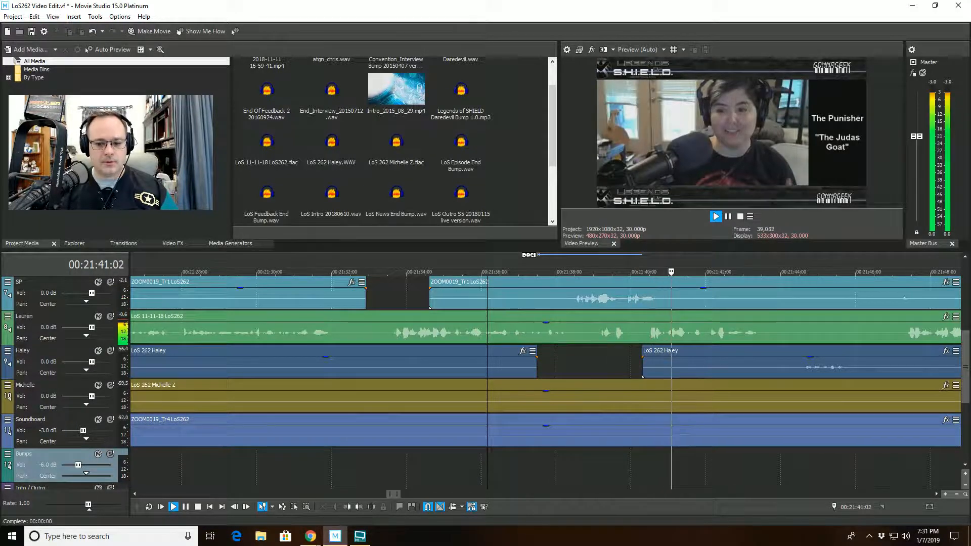
scroll(667, 444, "down", 2)
scroll(659, 450, "up", 2)
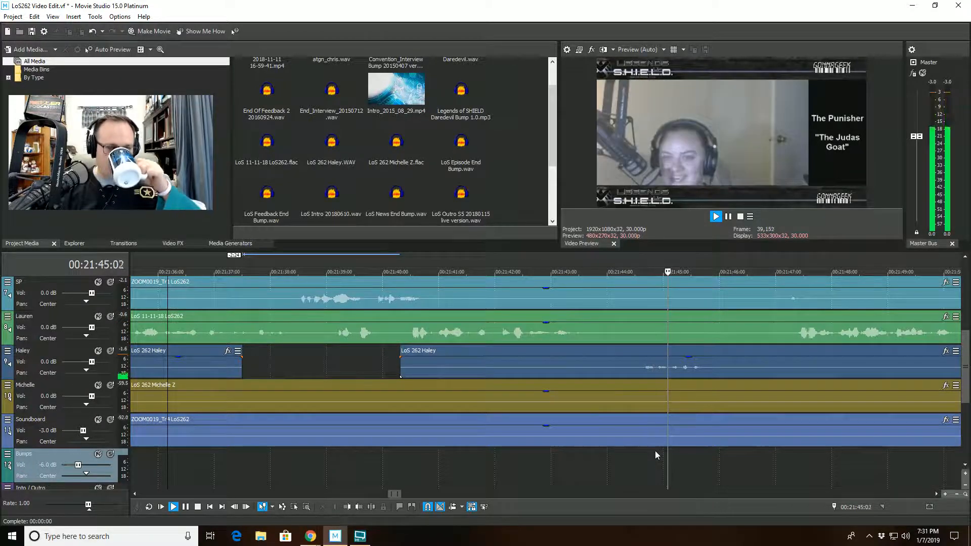
scroll(655, 453, "down", 1)
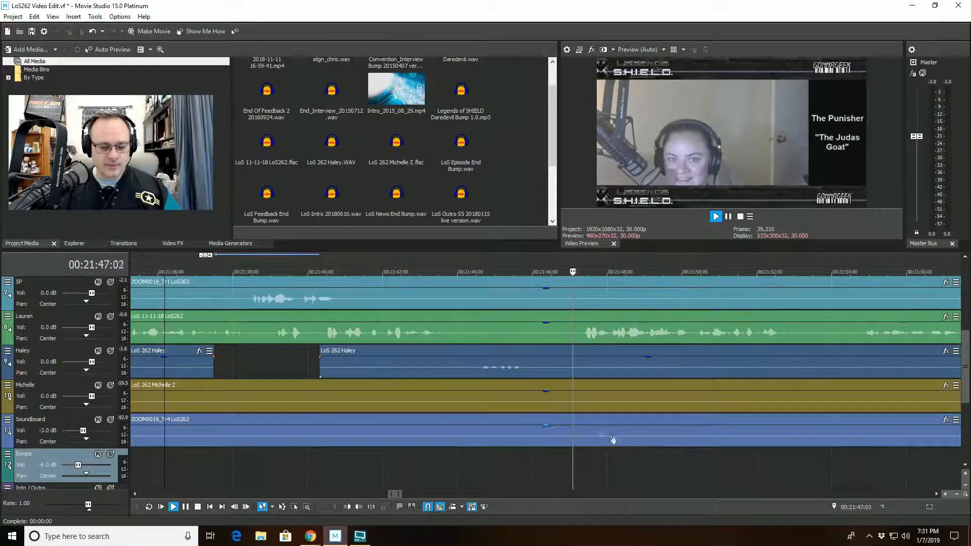
- Split the track 7 clip at 00:21:46:21 and trim the start of the clip after the split to 00:21:48:00
left_click(558, 300)
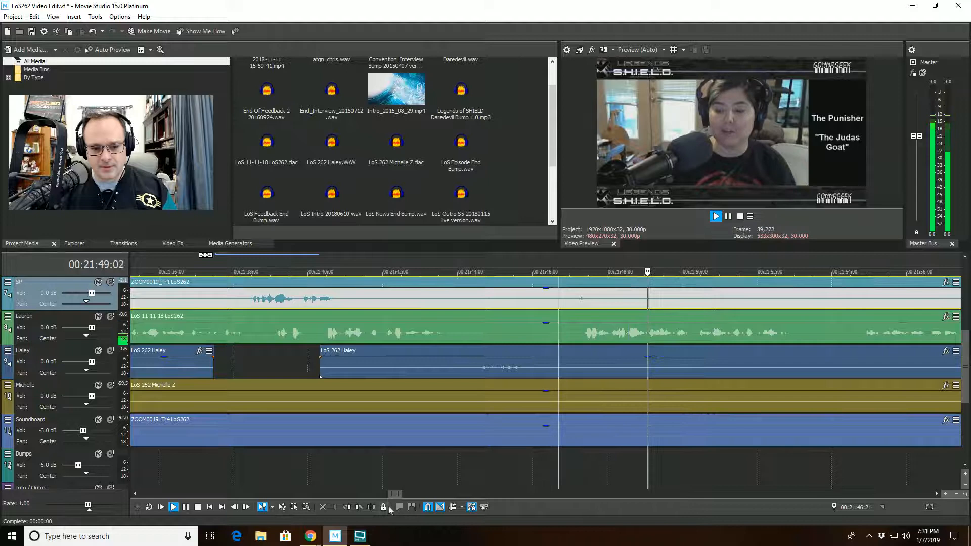
key("s")
left_click(607, 306)
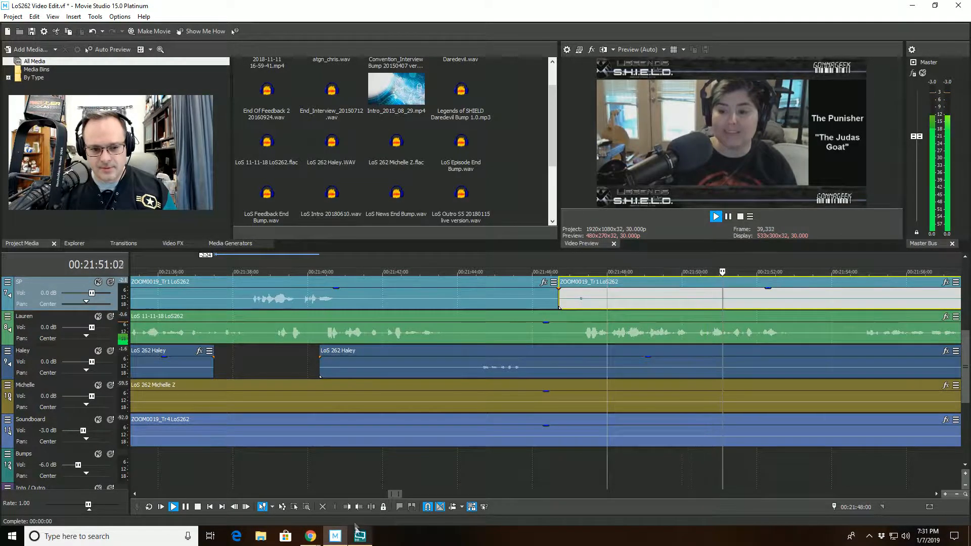
left_click(350, 507)
- Play the timeline from 00:21:44:17 past the track 7 gap to review the edit, and place the playhead at 00:21:48:28
left_click(564, 325)
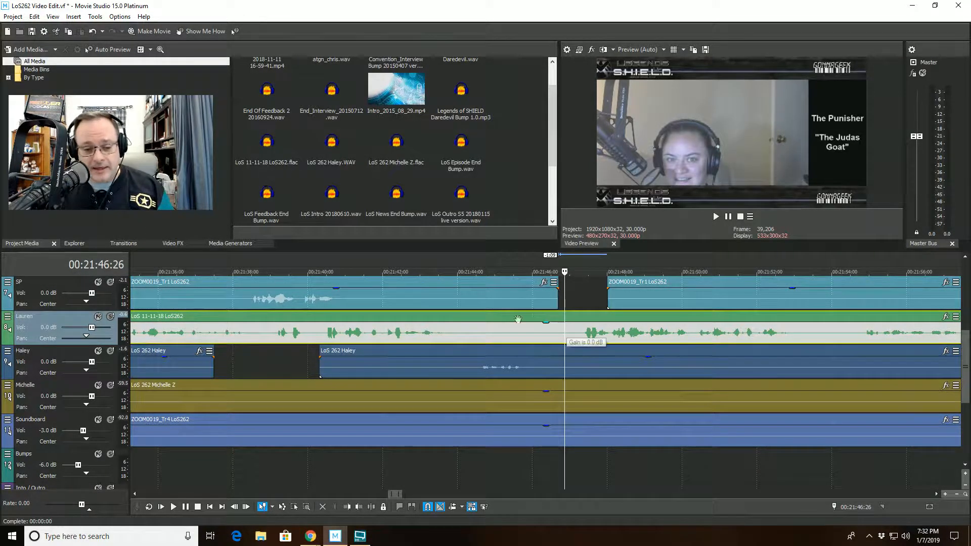
left_click(478, 469)
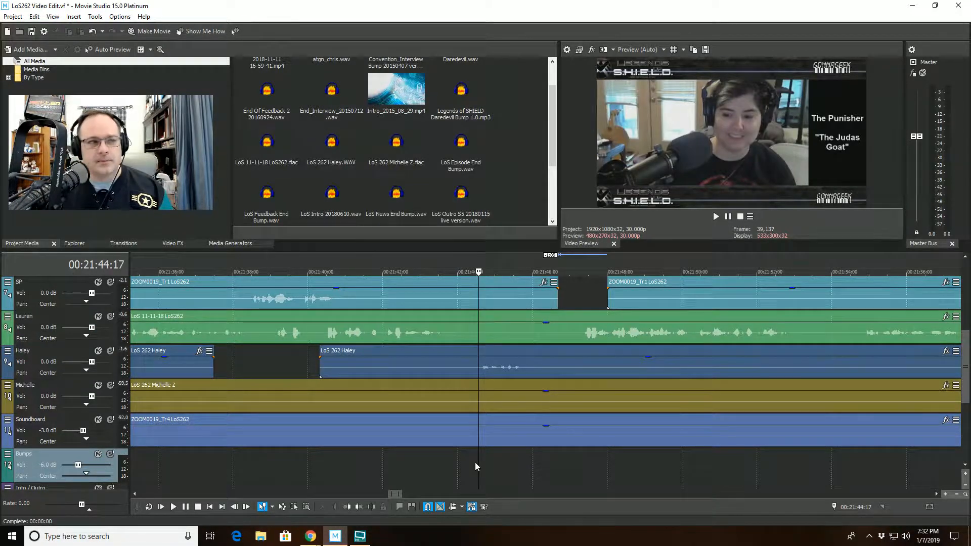
key("space")
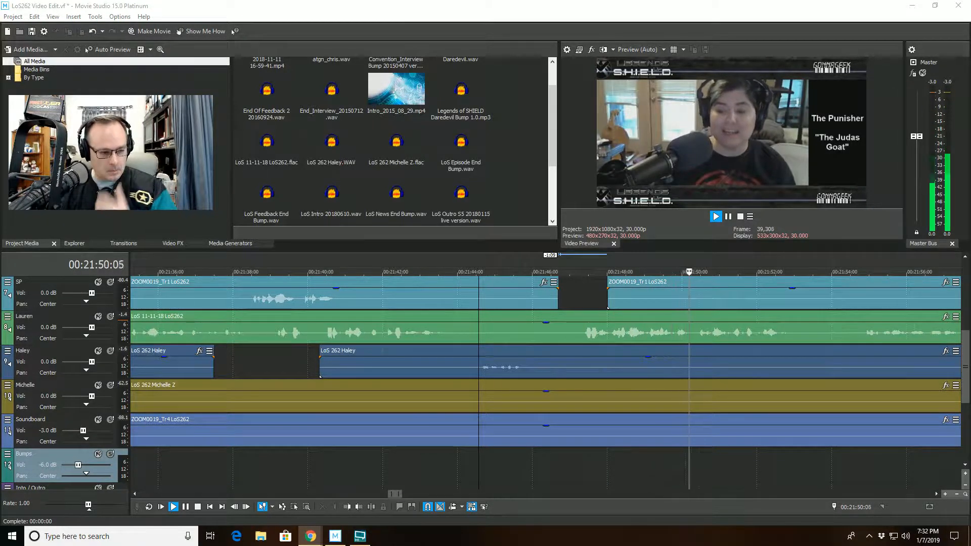
left_click(642, 461)
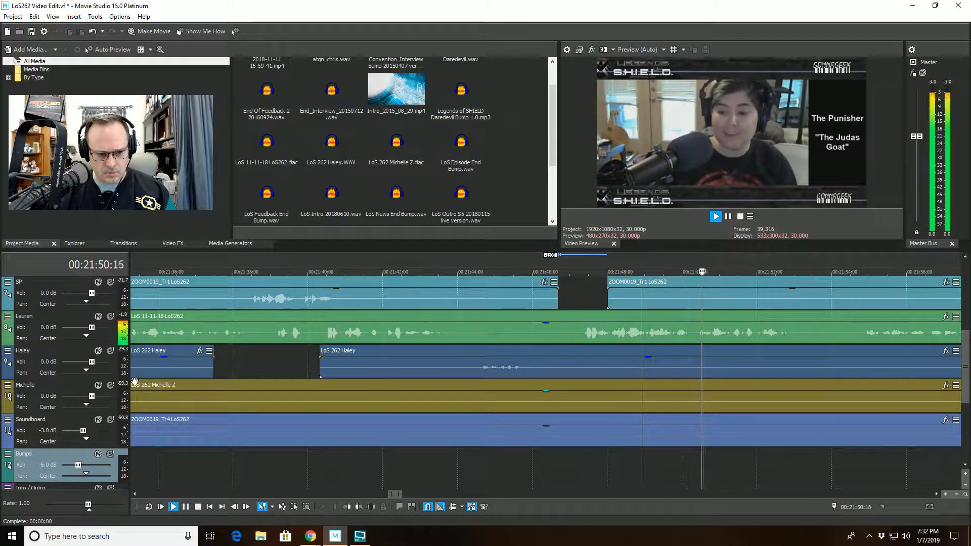
key("space")
- Mute track 8 and play from 00:21:48:28 twice to listen for noise on the remaining tracks
left_click(98, 316)
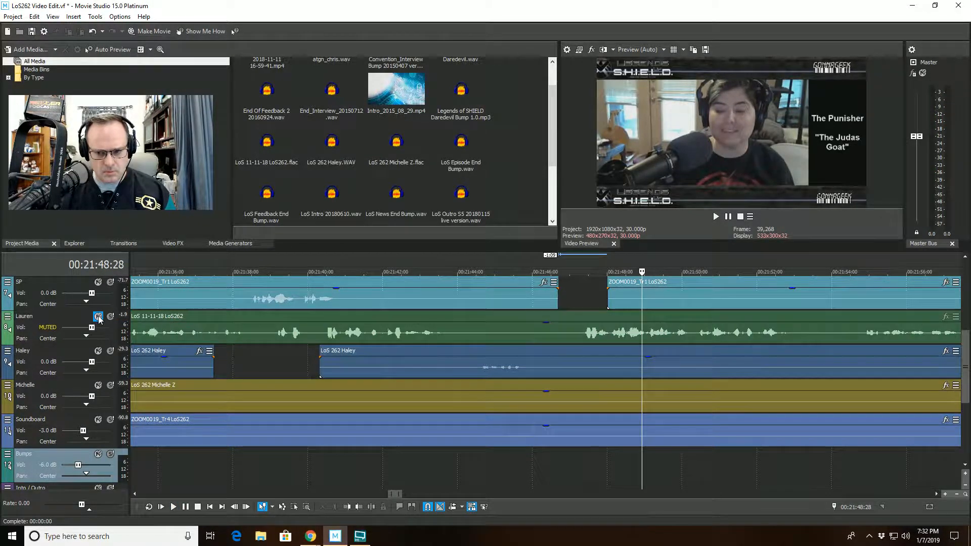
key("space")
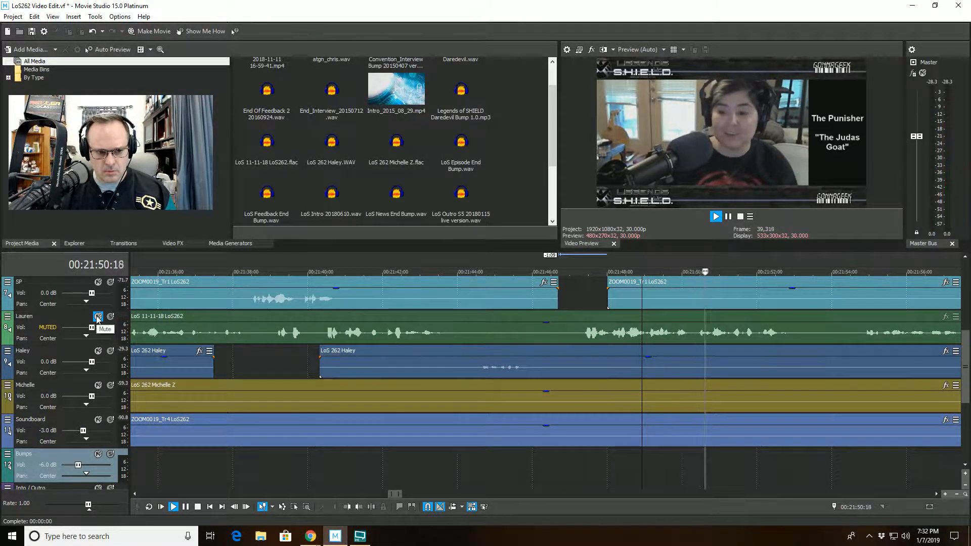
key("space")
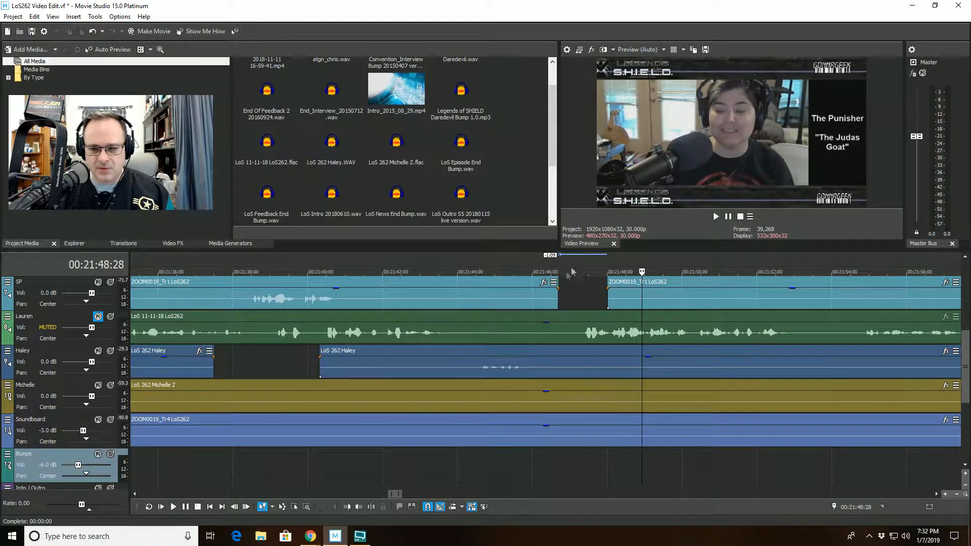
key("space")
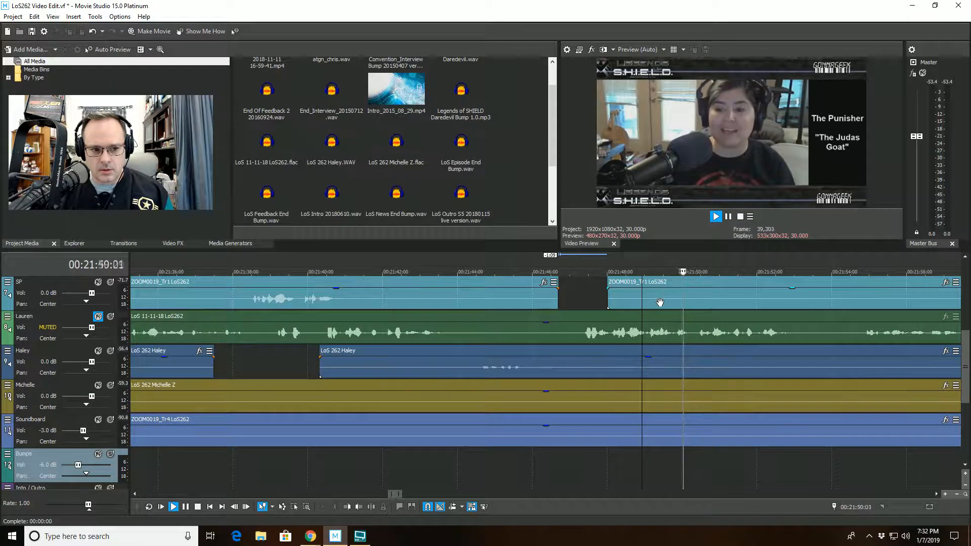
key("space")
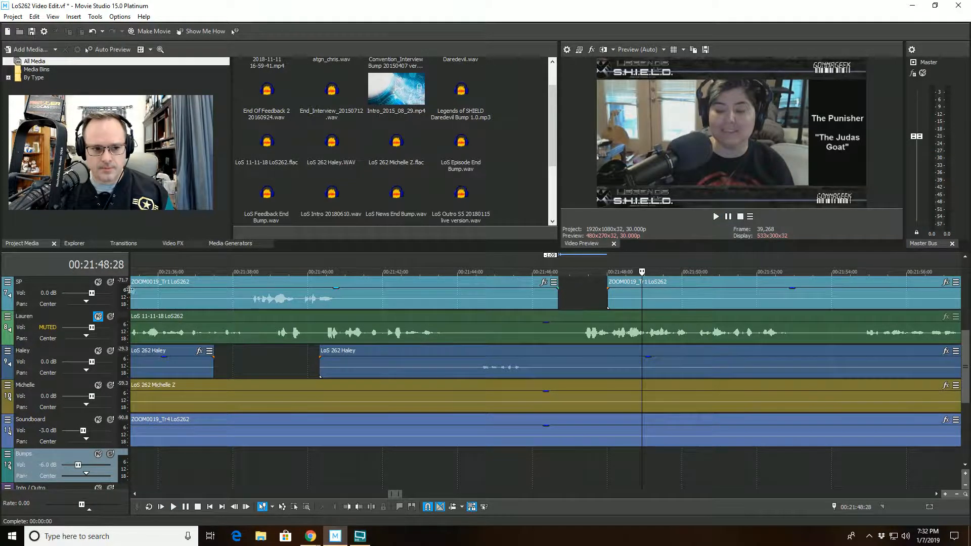
- Mute track 7 and then track 9, replaying from 00:21:48:28 after each to isolate the source of the noise
left_click(98, 281)
key("space")
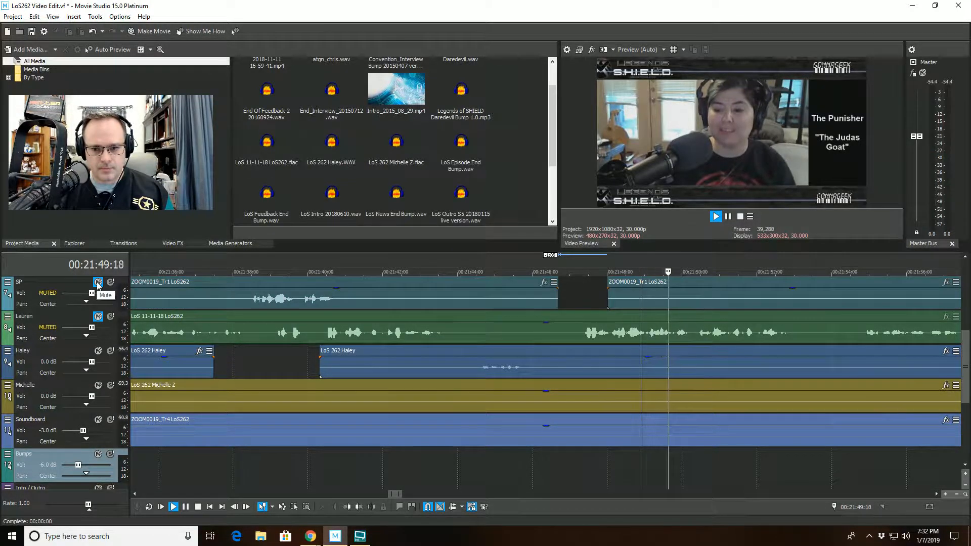
key("space")
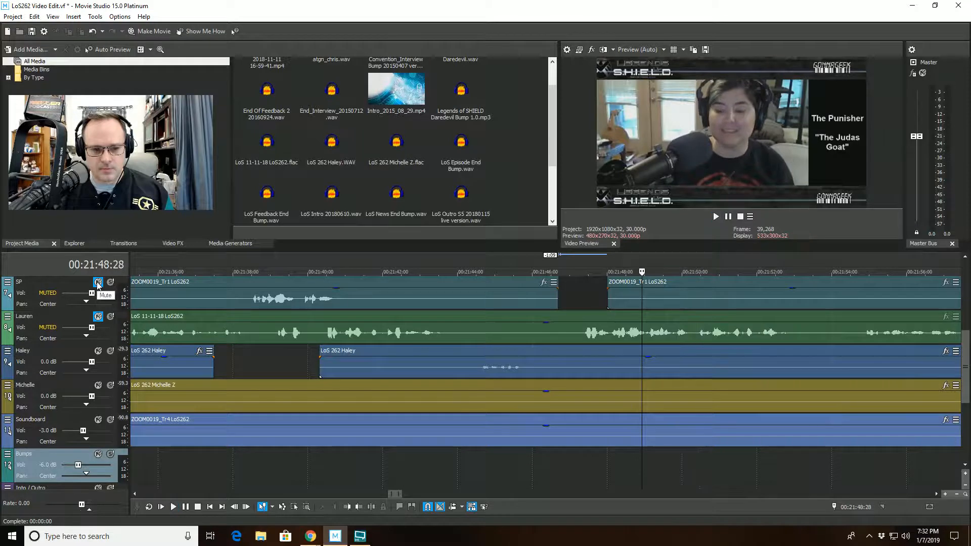
left_click(98, 351)
key("space")
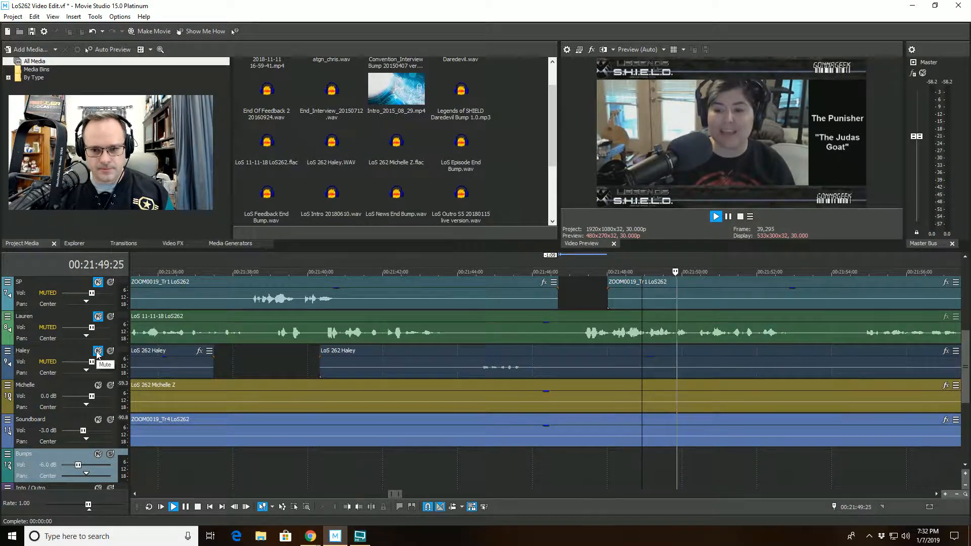
key("space")
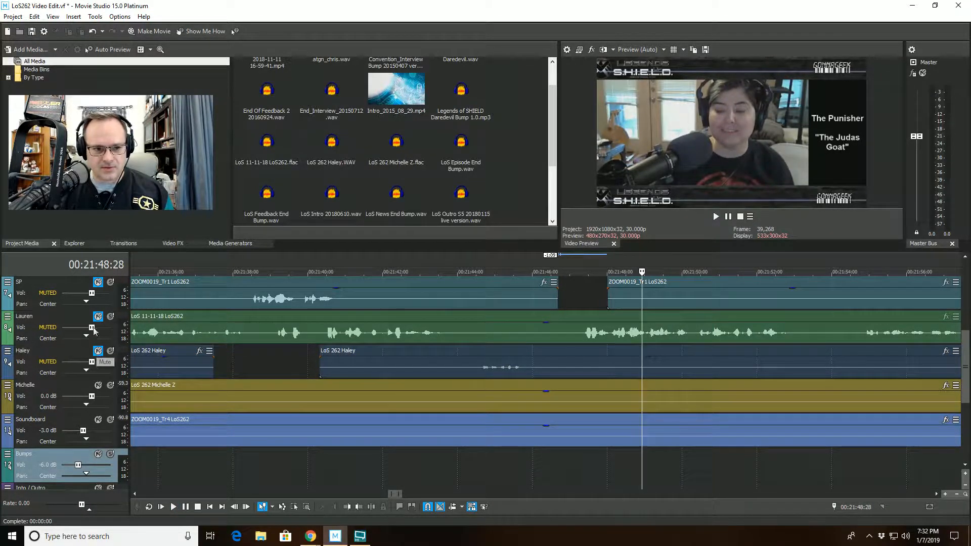
- Unmute tracks 8, 7 and 9
left_click(98, 316)
left_click(98, 282)
left_click(98, 351)
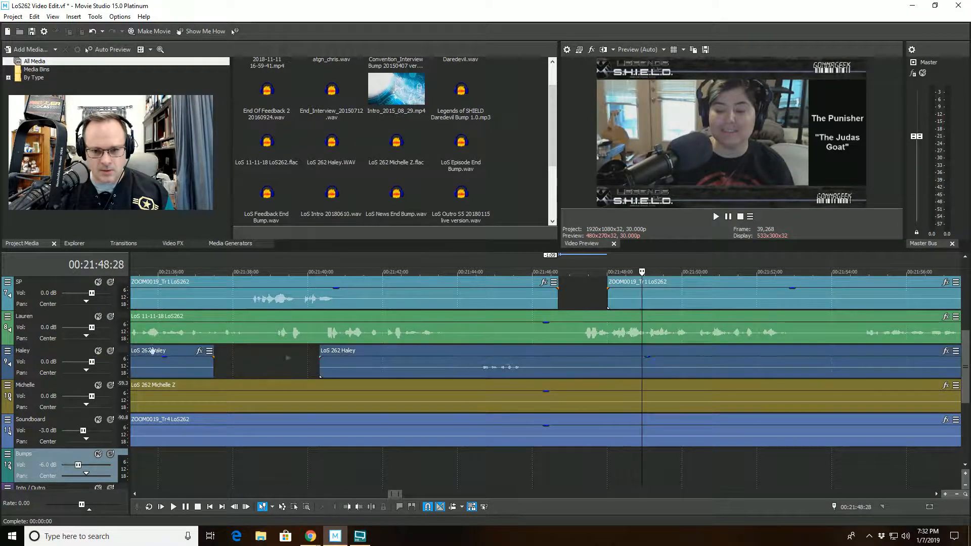
- Split the track 9 clip at 00:21:48:19 and trim the start of the clip after the split to 00:21:51:23
left_click(630, 360)
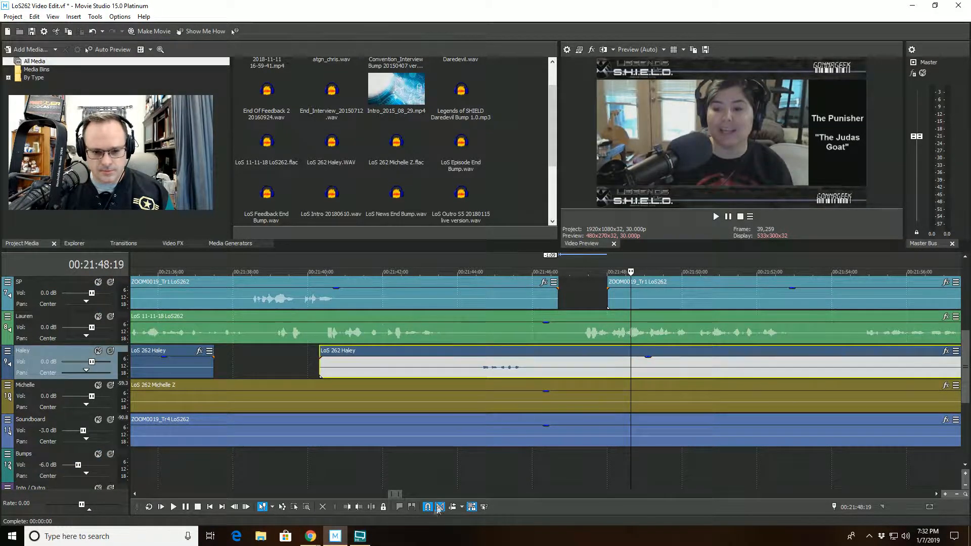
left_click(370, 507)
key("space")
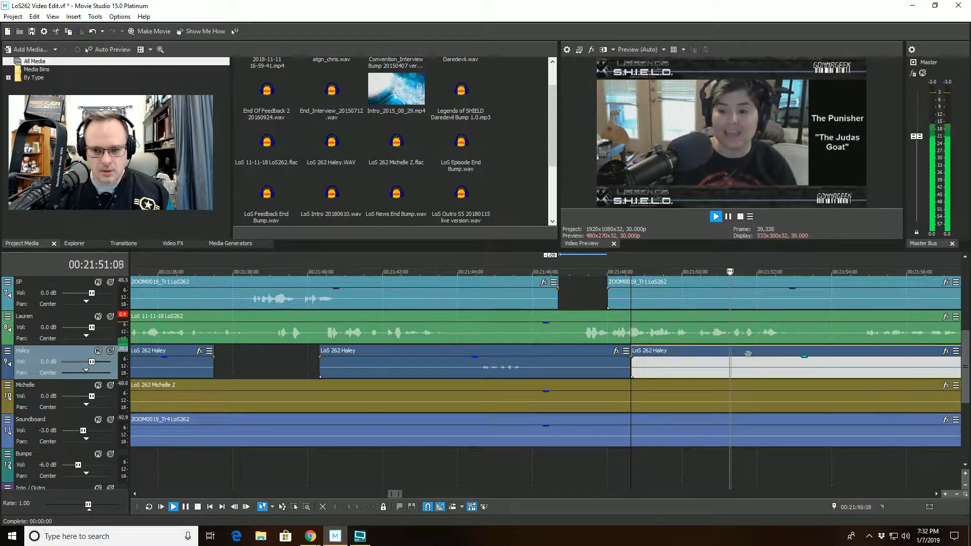
key("Return")
left_click(349, 507)
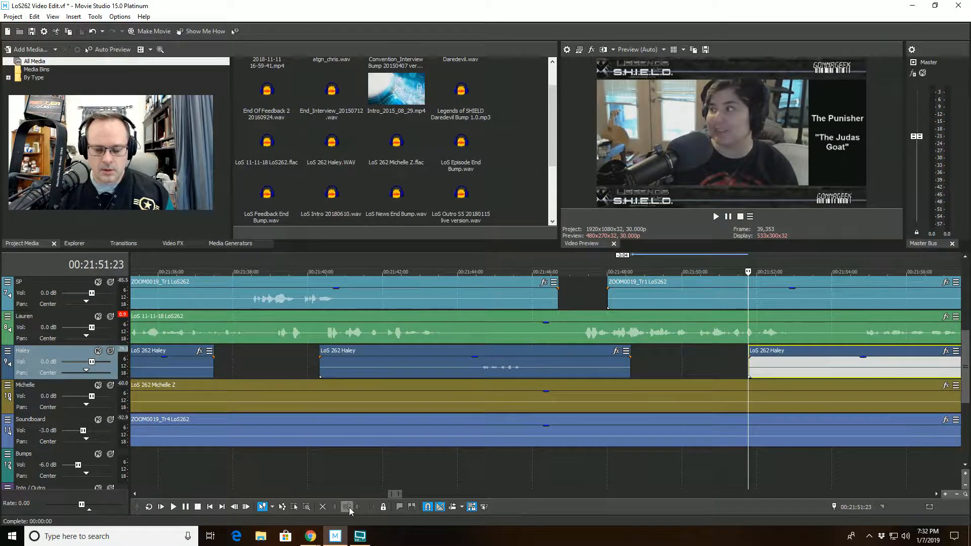
- Play the timeline from 00:21:51:23 through about 00:22:45 to check the dialogue on all tracks for crosstalk and noises
key("space")
scroll(659, 392, "down", 1)
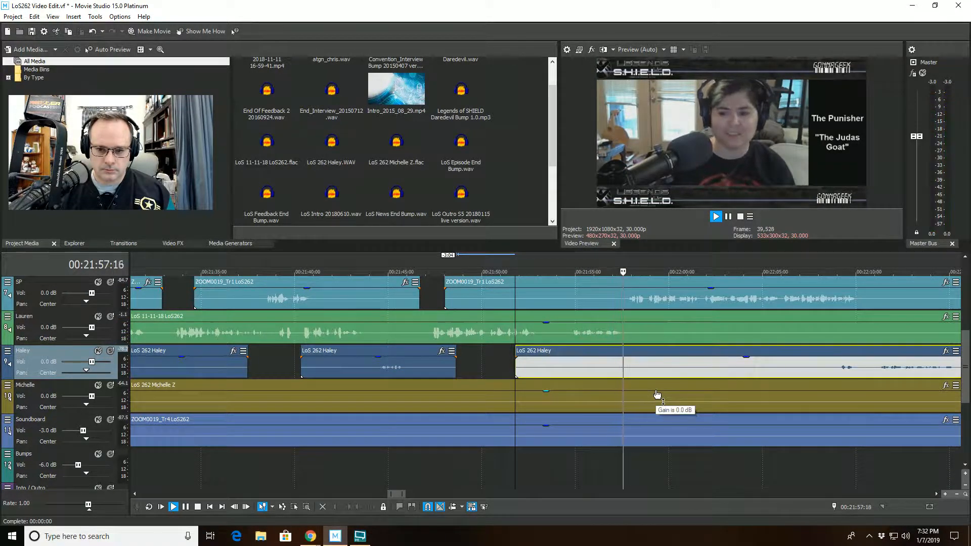
scroll(649, 389, "down", 1)
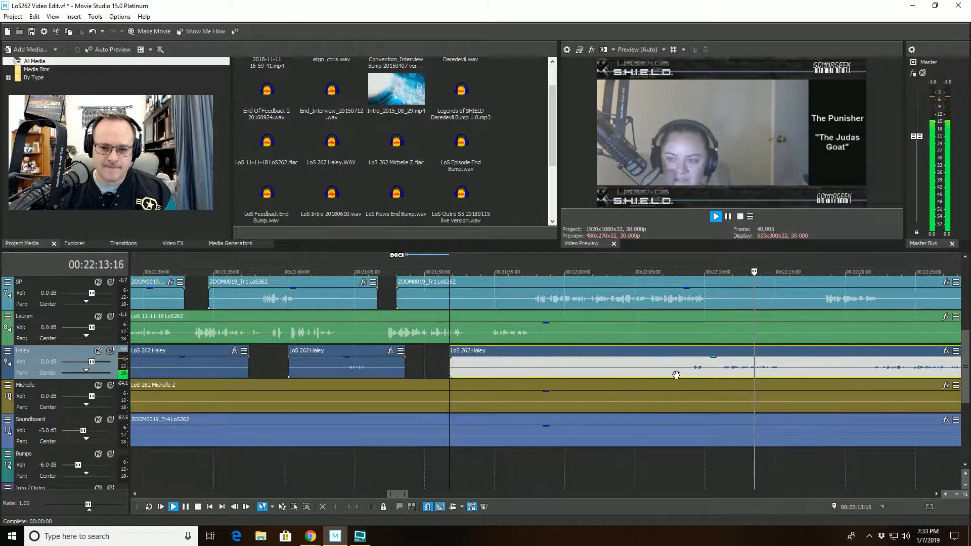
scroll(678, 374, "down", 2)
scroll(744, 373, "up", 2)
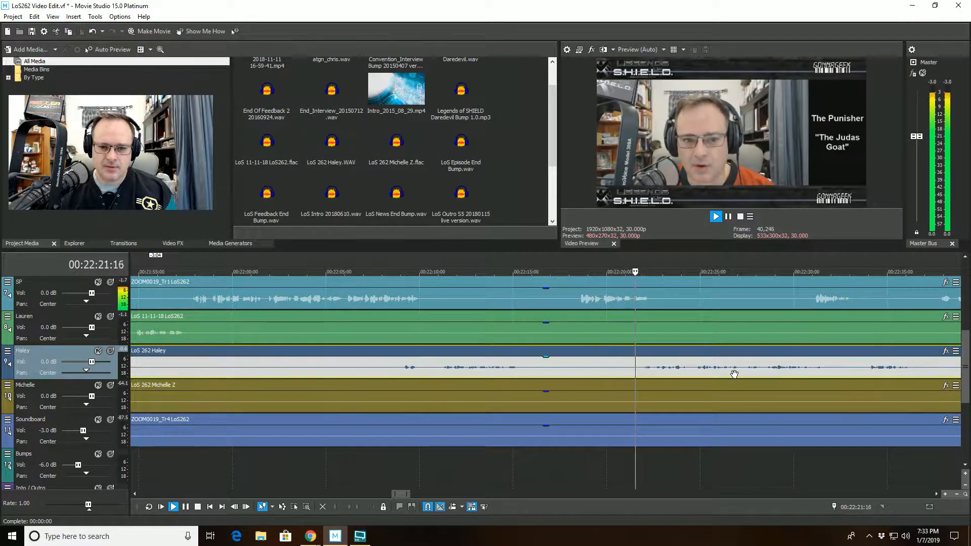
scroll(734, 374, "down", 2)
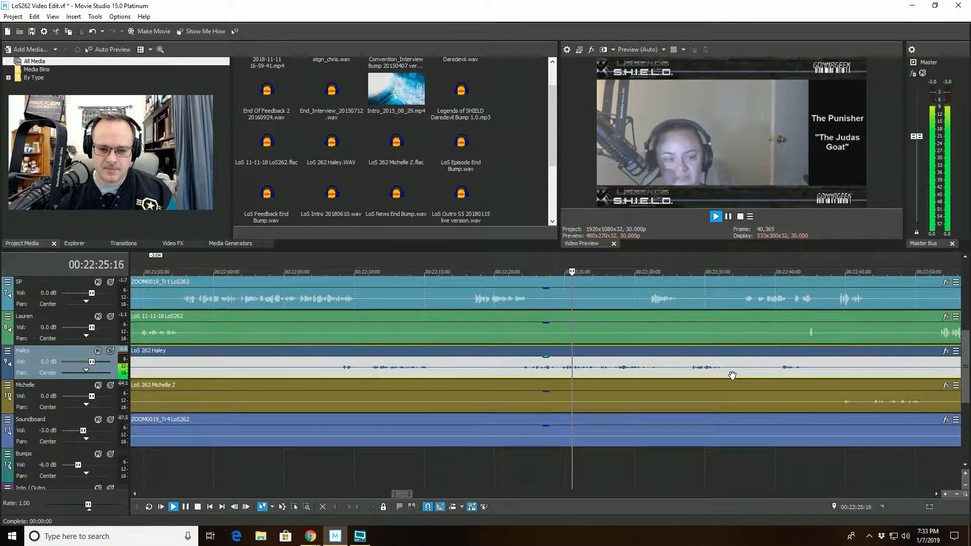
scroll(732, 375, "up", 2)
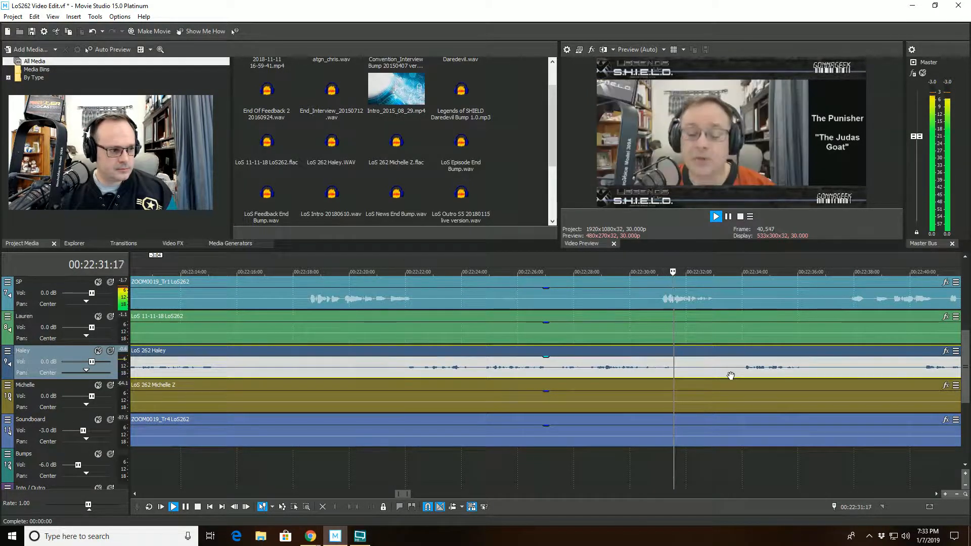
scroll(731, 375, "down", 2)
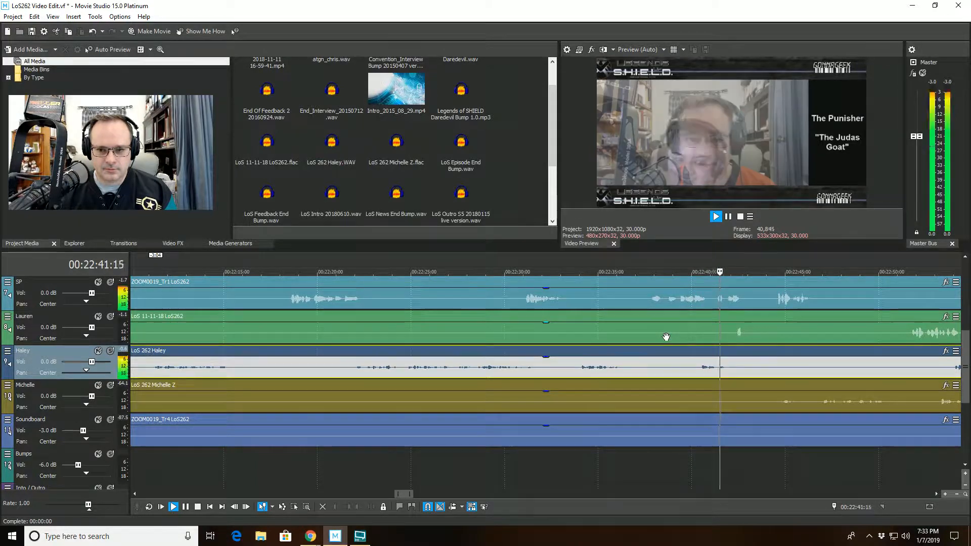
scroll(672, 337, "up", 2)
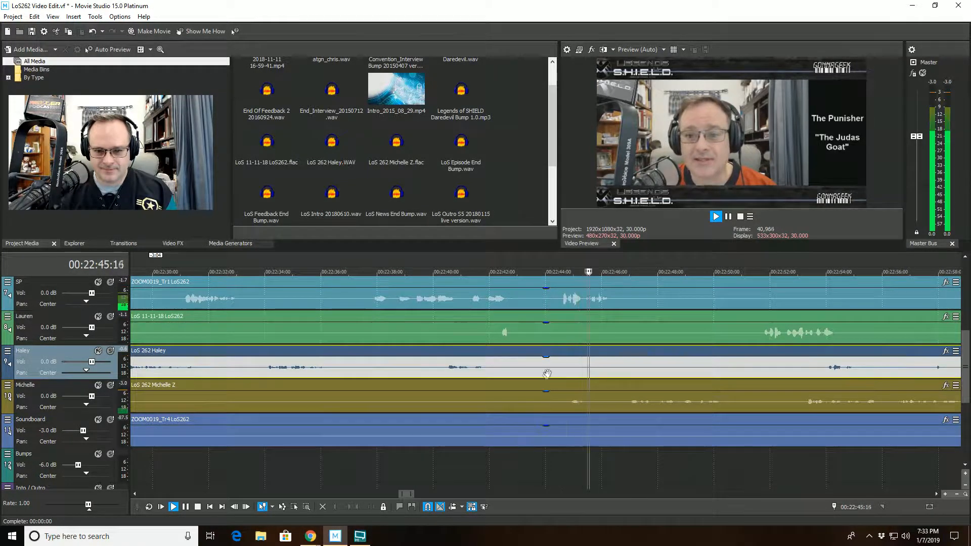
- Split the track 10 clip at 00:22:43:14 and trim the start of the clip after the split to 00:22:46:14
left_click(539, 354)
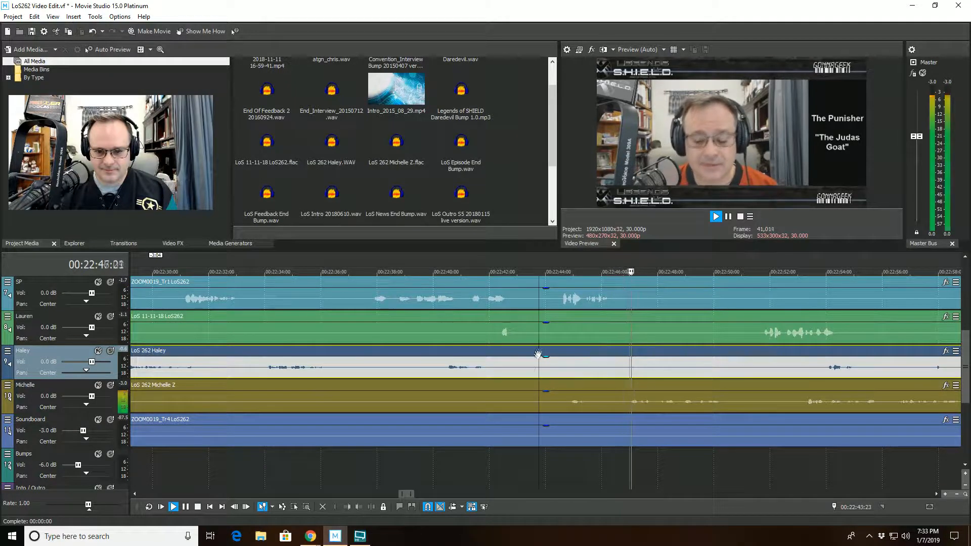
left_click(530, 397)
key("s")
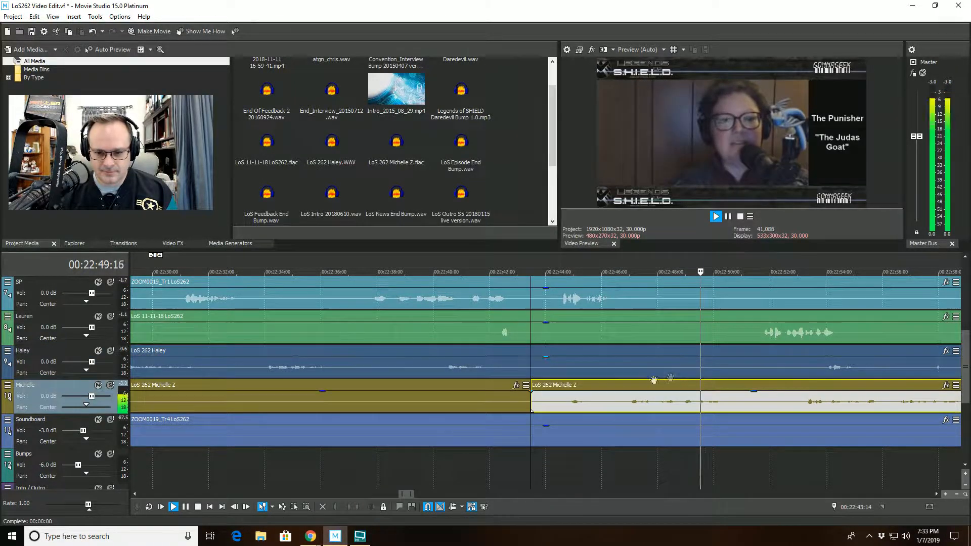
left_click(614, 397)
left_click(347, 507)
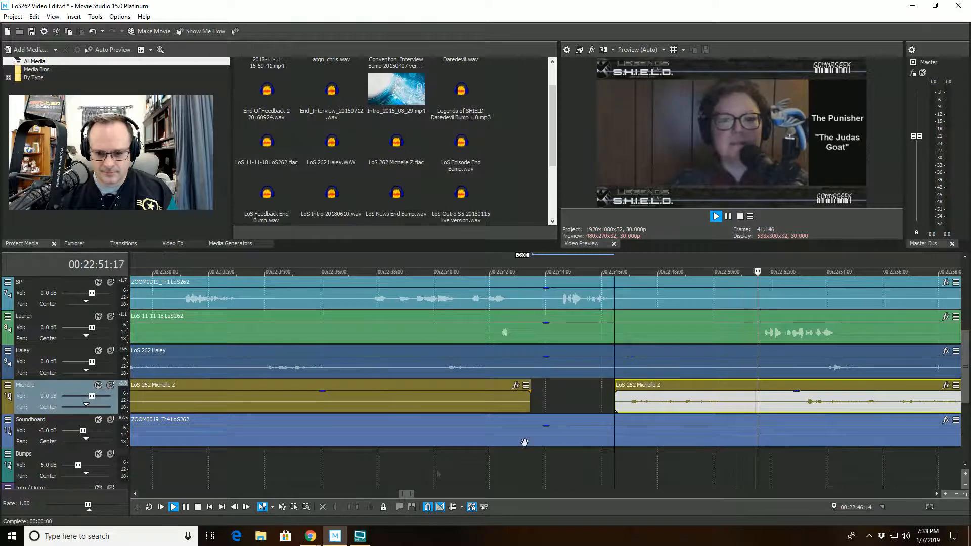
- Split the track 9 clip at 00:22:57:12 and trim the start of the clip after the split to 00:23:00:14
scroll(591, 419, "down", 1)
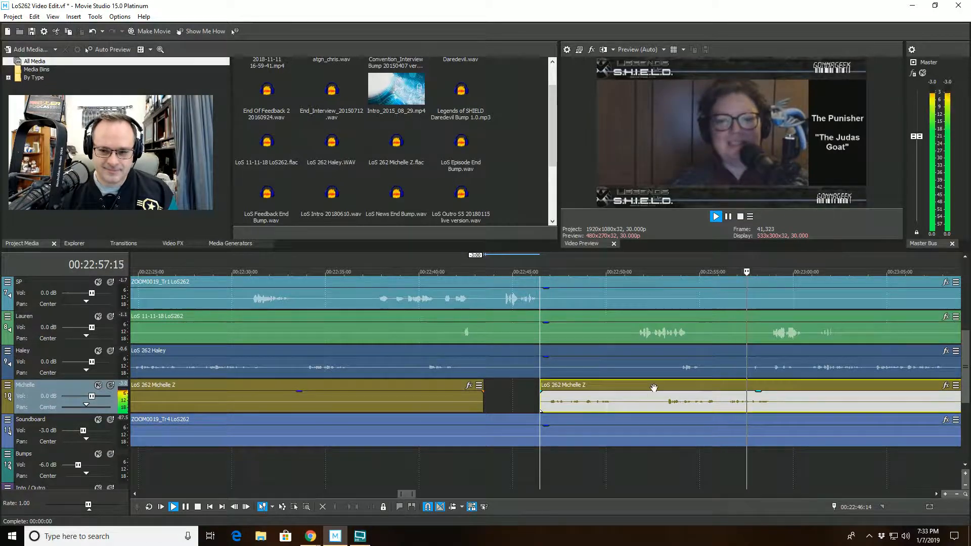
left_click(743, 360)
left_click(373, 508)
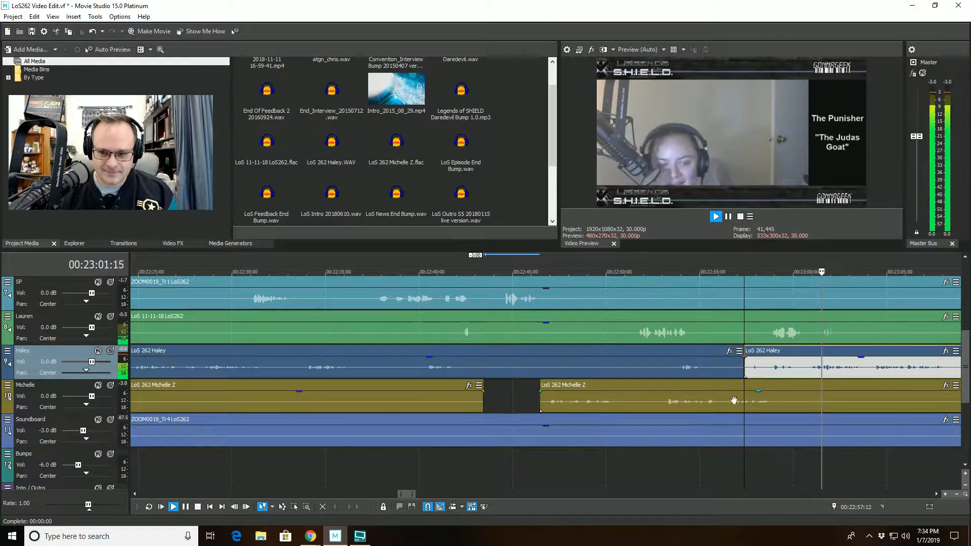
key("space")
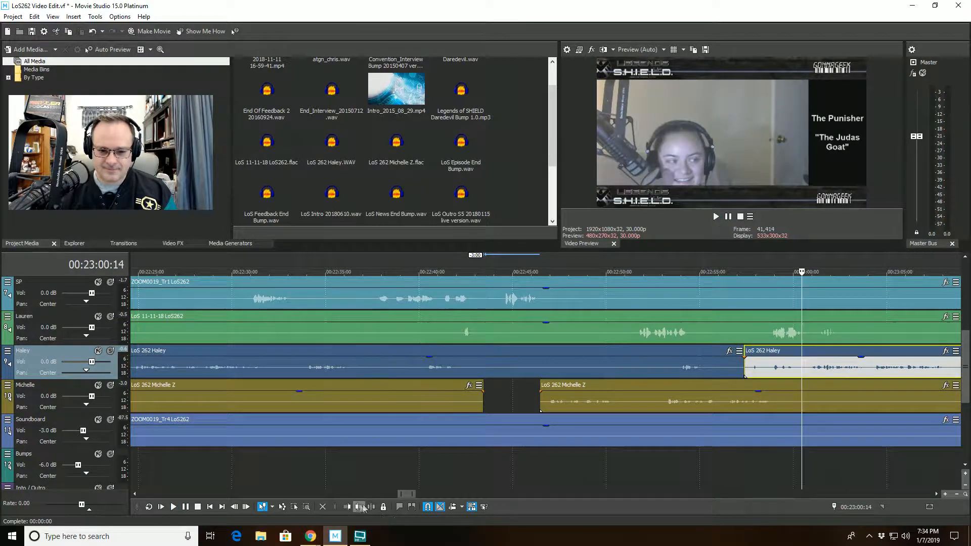
left_click(347, 507)
- Play the timeline from 00:22:53:21 to review the edit, and undo the last trim on track 9
left_click(675, 368)
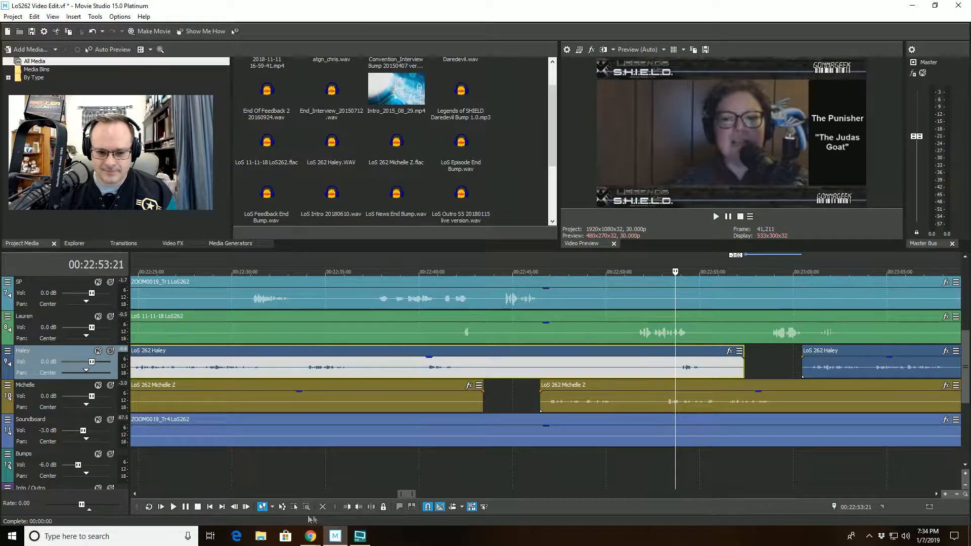
key("space")
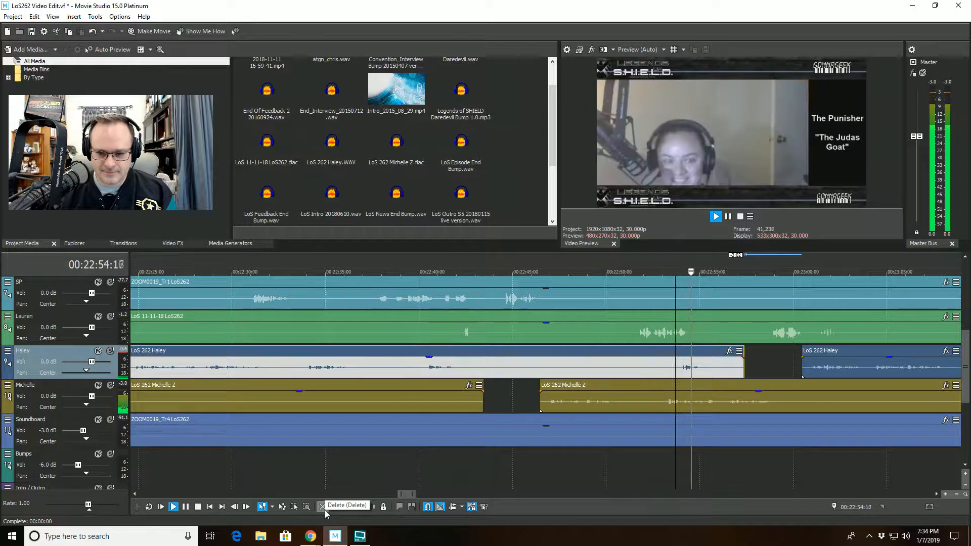
scroll(745, 438, "down", 3)
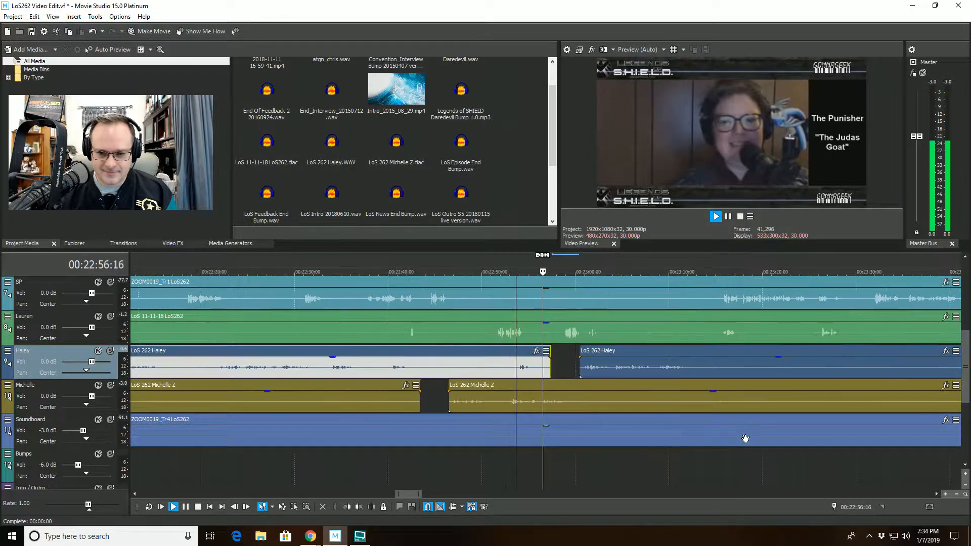
key("space")
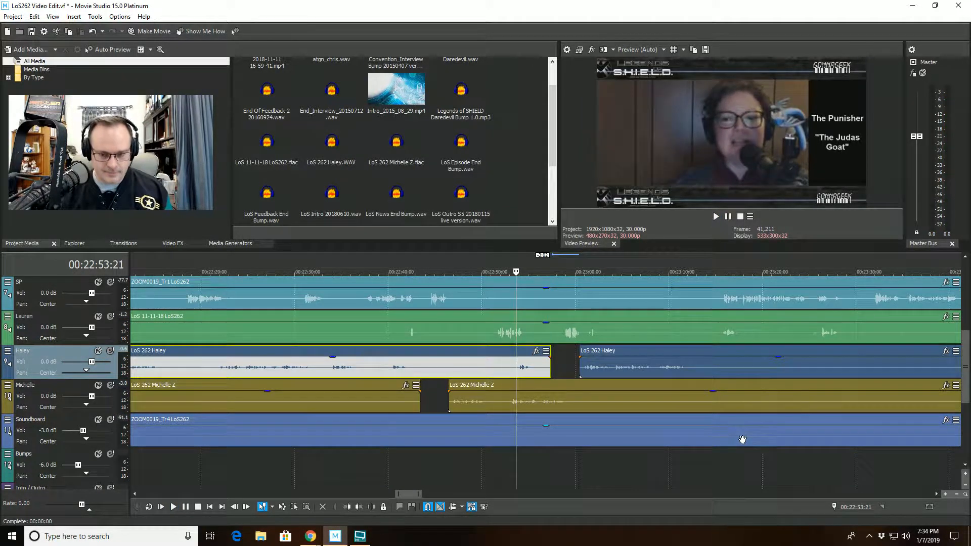
key("ctrl+z")
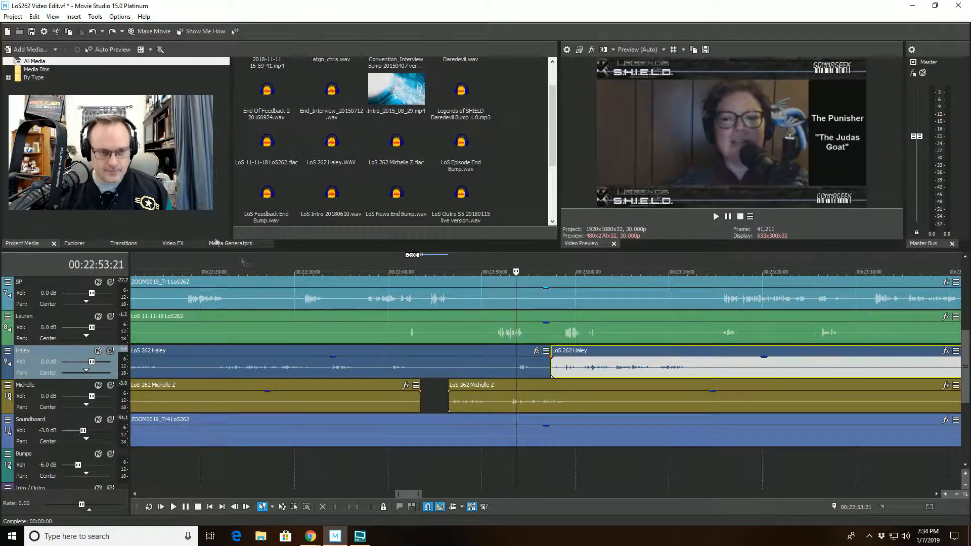
- Redo the undone trim on track 9 and play the timeline from 00:22:53:21 to review it
left_click(112, 32)
key("space")
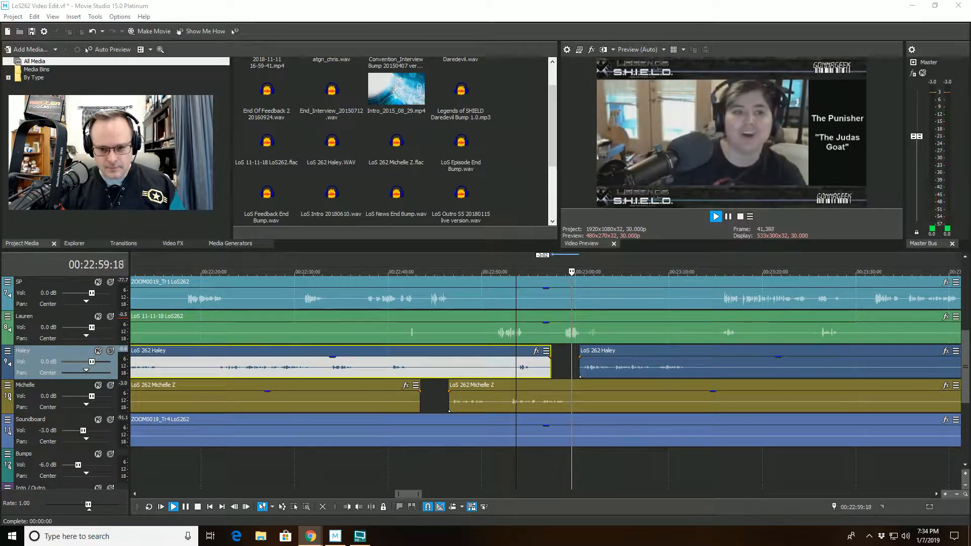
scroll(578, 350, "up", 3)
scroll(578, 349, "down", 4)
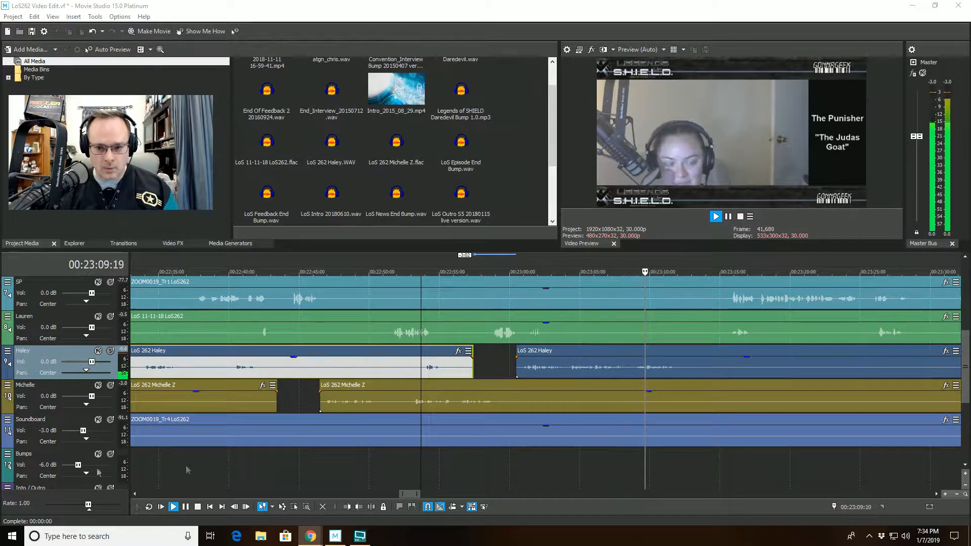
- Solo track 9 and play it from 00:23:06:15 to pinpoint the unwanted sound around 00:23:08
left_click(654, 364)
key("space")
key("space")
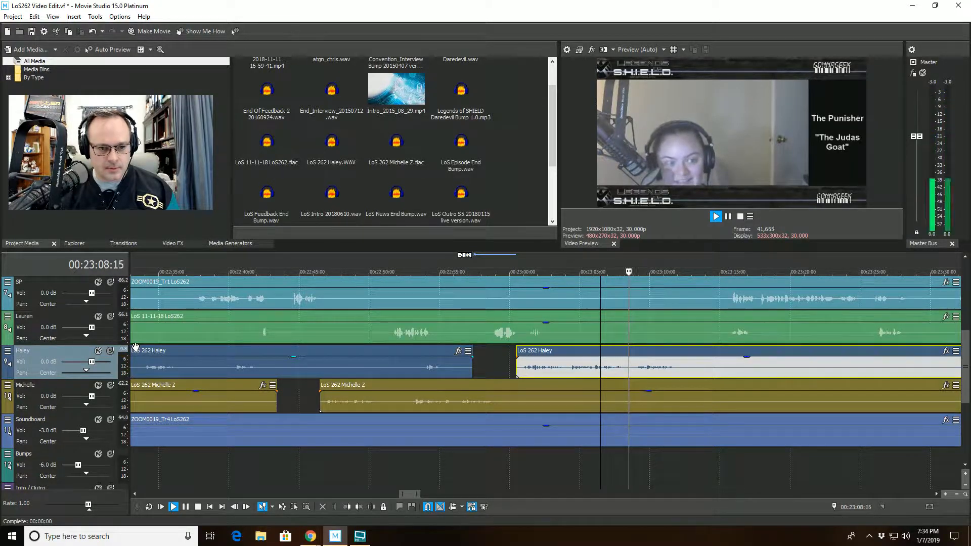
key("space")
left_click(111, 350)
key("space")
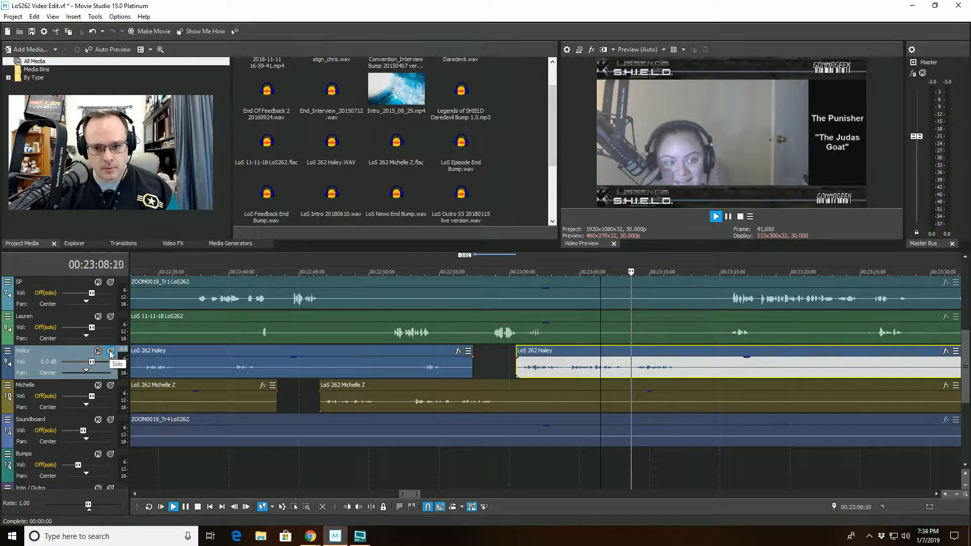
key("space")
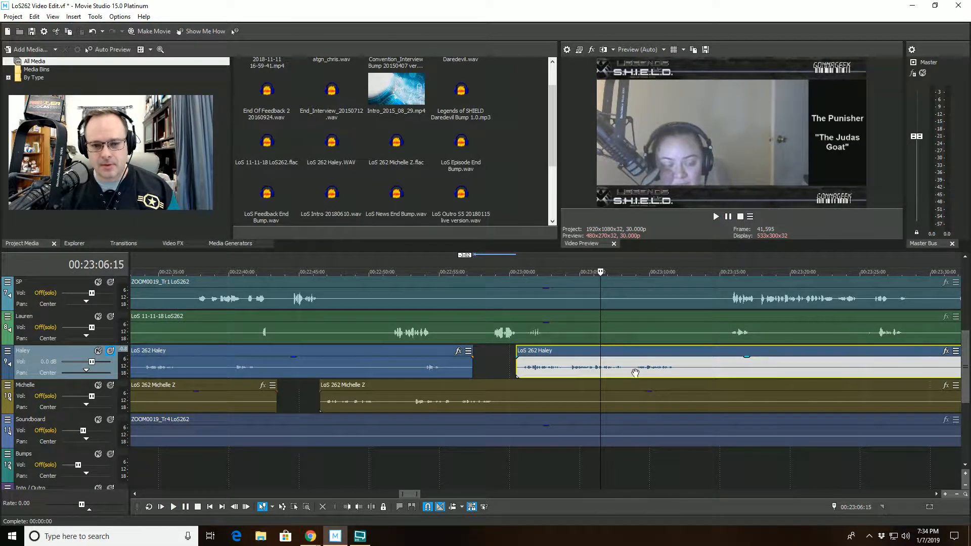
- Split the track 9 clip at 00:23:08:05 and trim the start of the clip after the split to 00:23:08:27
left_click(623, 350)
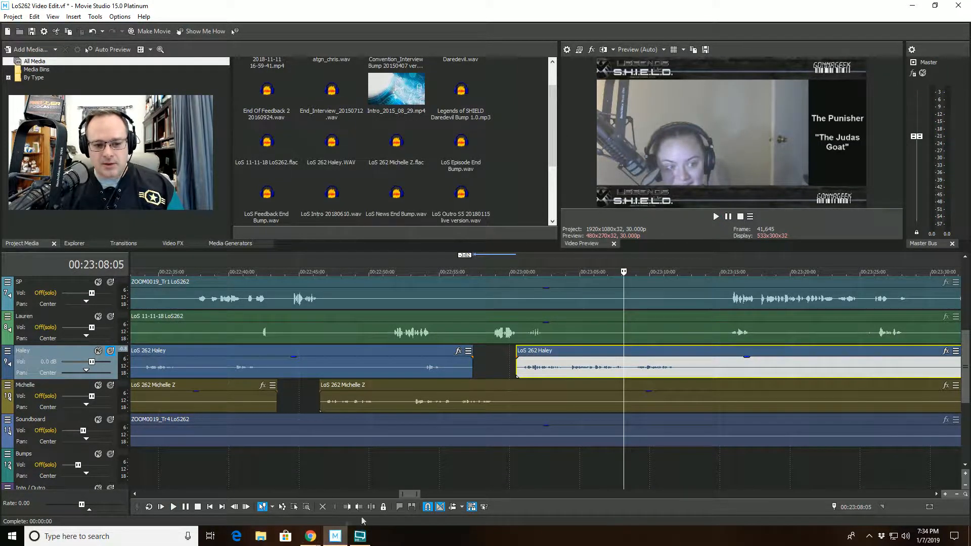
left_click(371, 507)
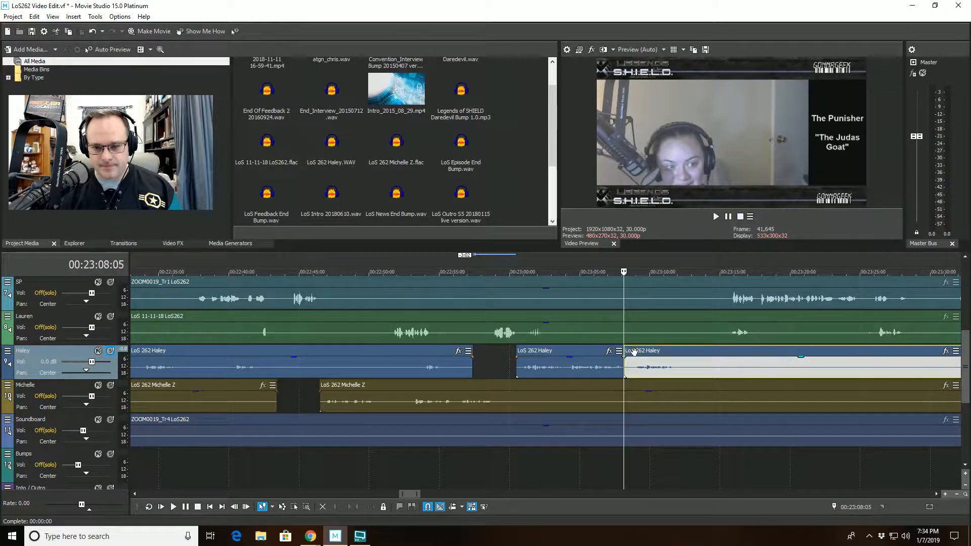
left_click(634, 353)
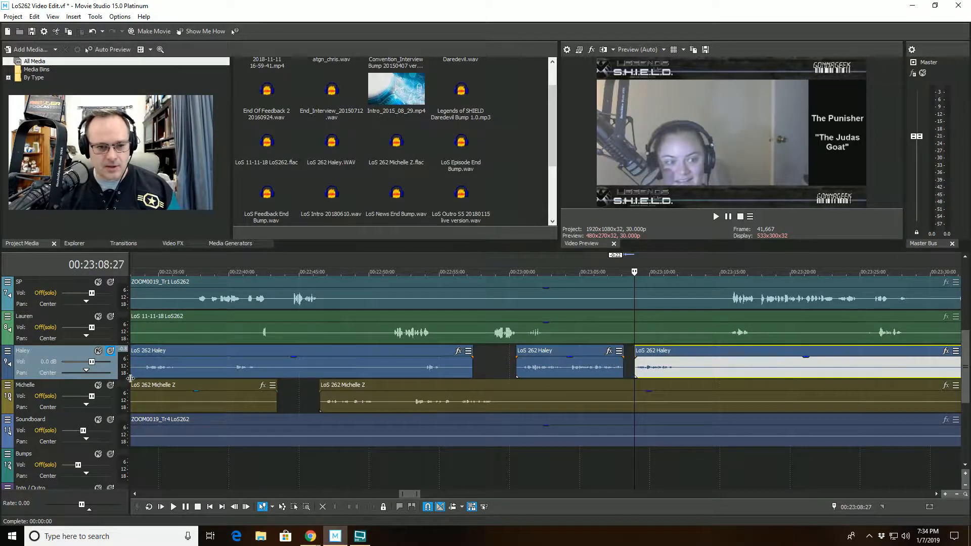
- Turn off solo on track 9 and play the timeline from 00:23:06:08 to review the cut on all tracks
left_click(111, 351)
left_click(596, 369)
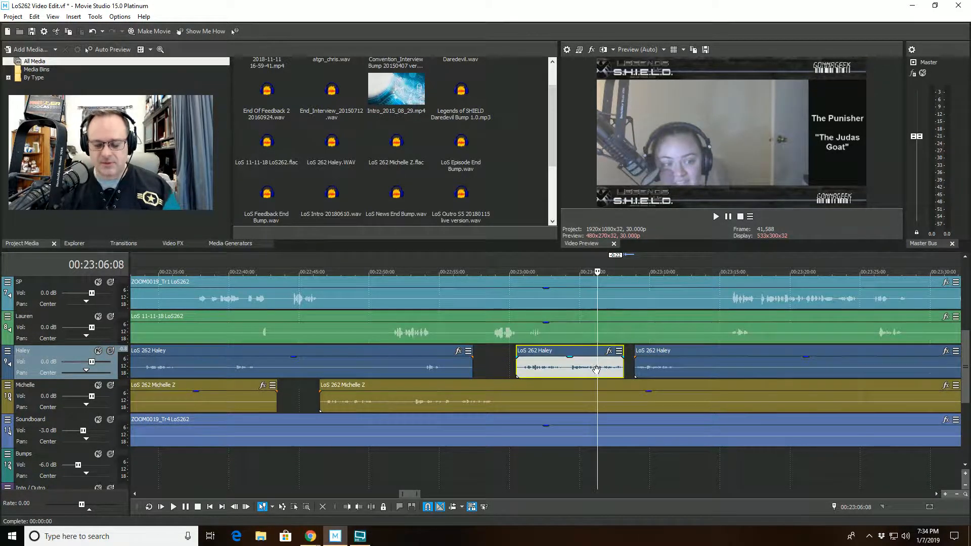
key("space")
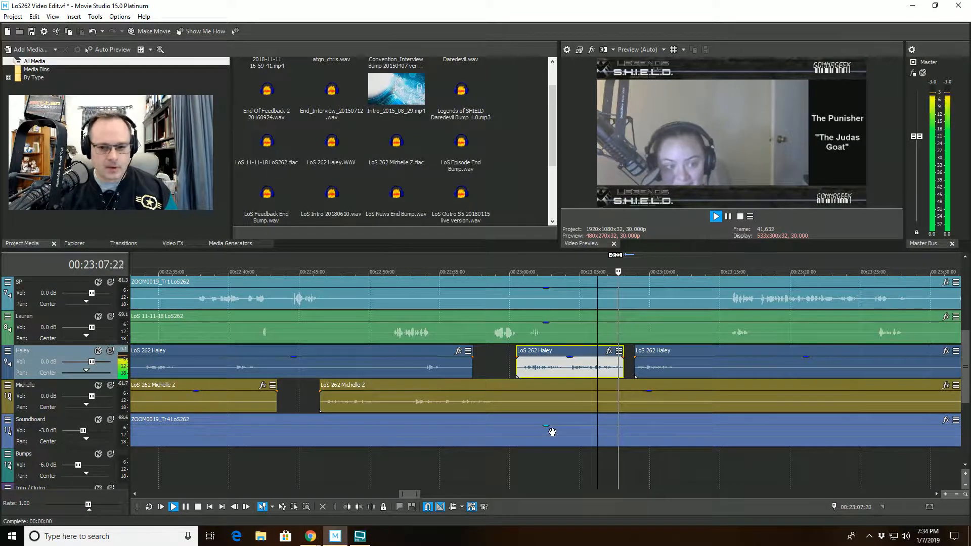
scroll(638, 384, "down", 2)
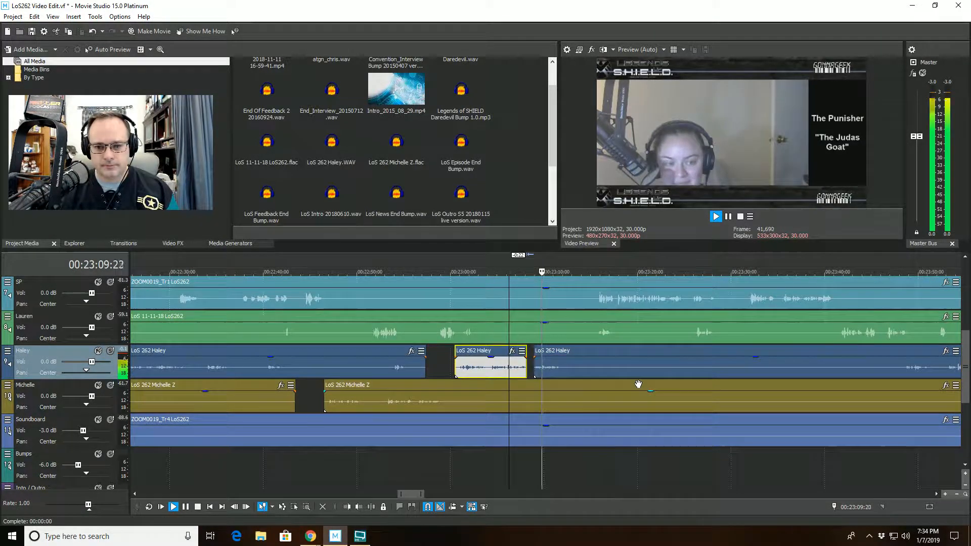
scroll(638, 384, "up", 3)
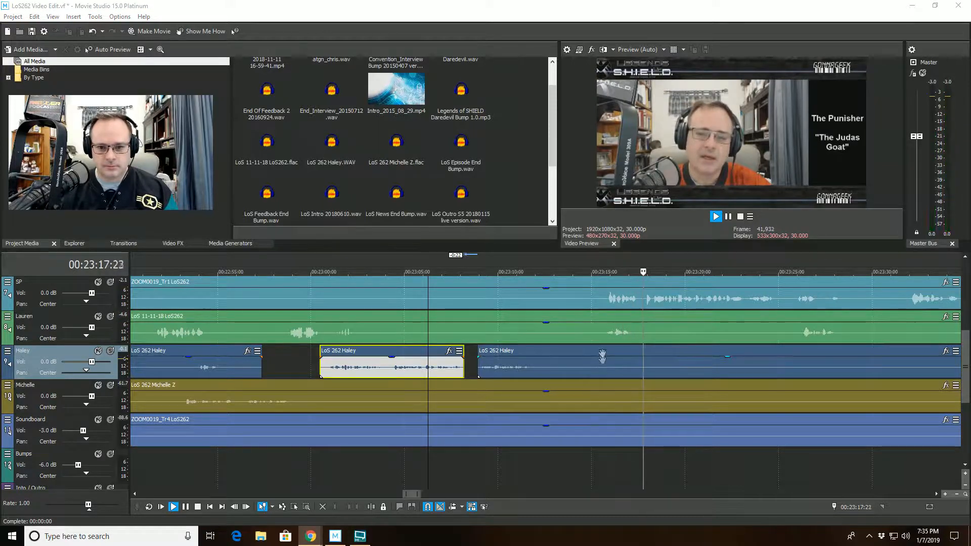
- Split the track 8 clip at 00:23:14:22 and trim the start of the clip after the split to 00:23:20:07
left_click(587, 326)
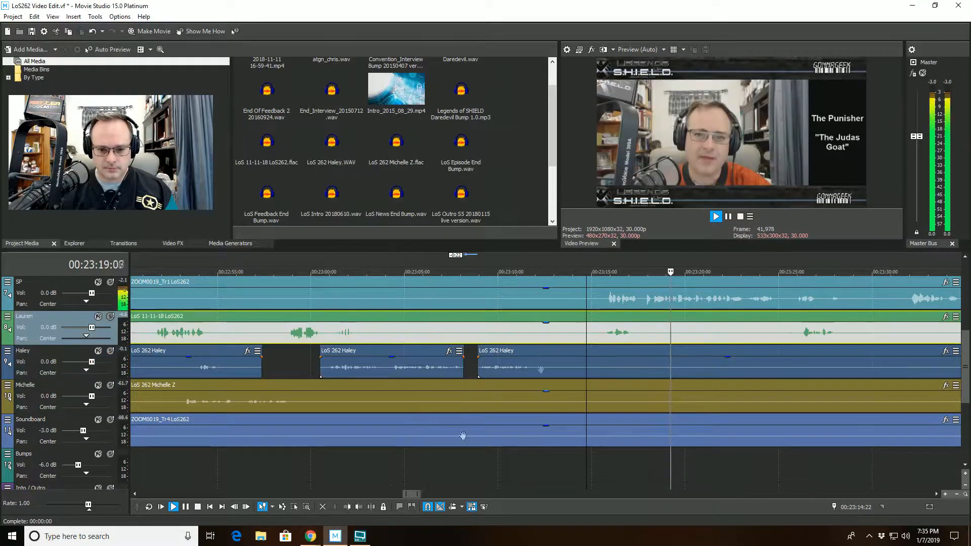
left_click(359, 507)
left_click(688, 338)
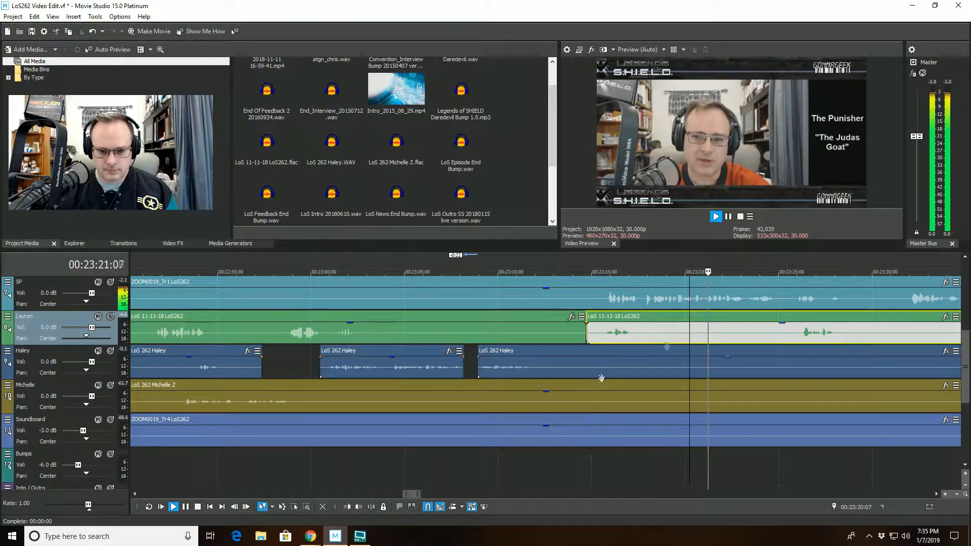
left_click(353, 507)
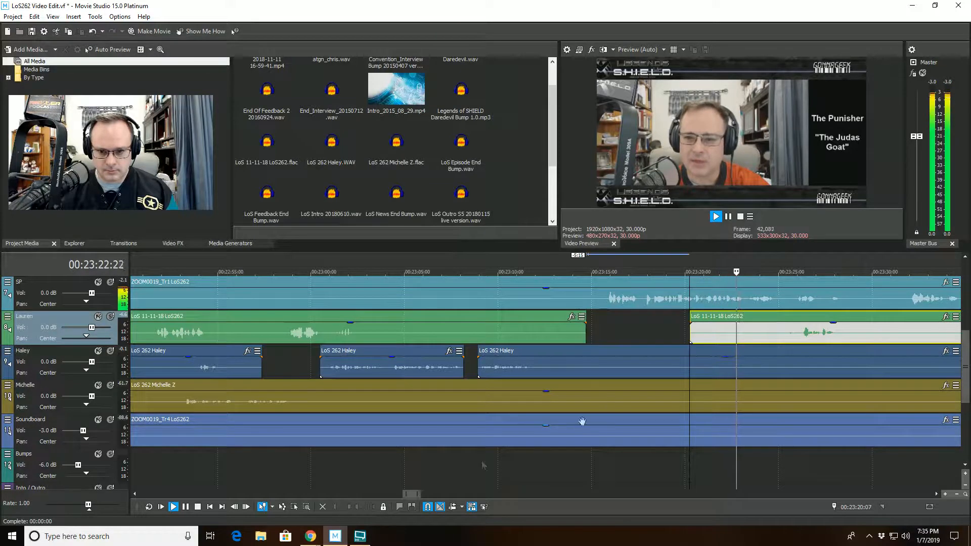
- Split the track 9 clip at 00:23:14:22 and trim the start of the clip after the split to 00:23:20:07
left_click(586, 364)
left_click(359, 507)
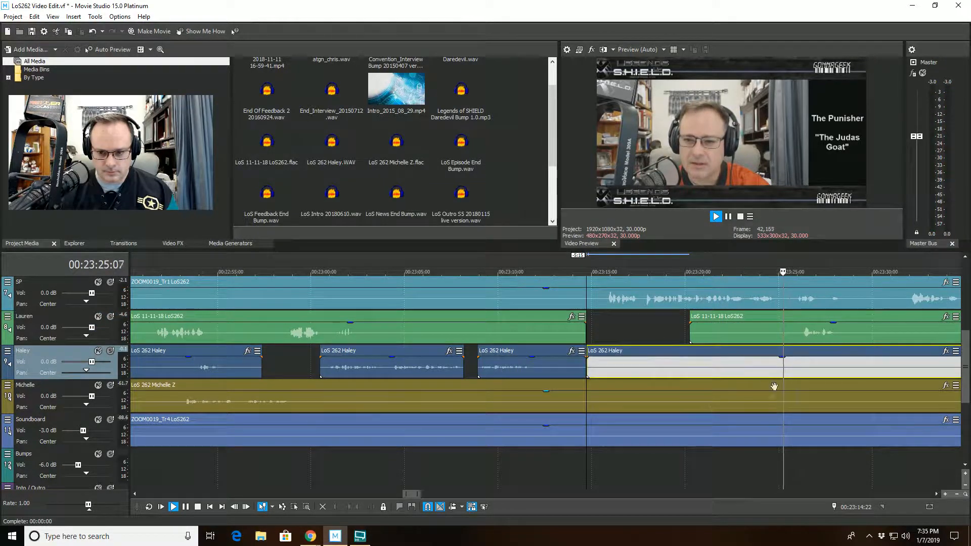
left_click(689, 365)
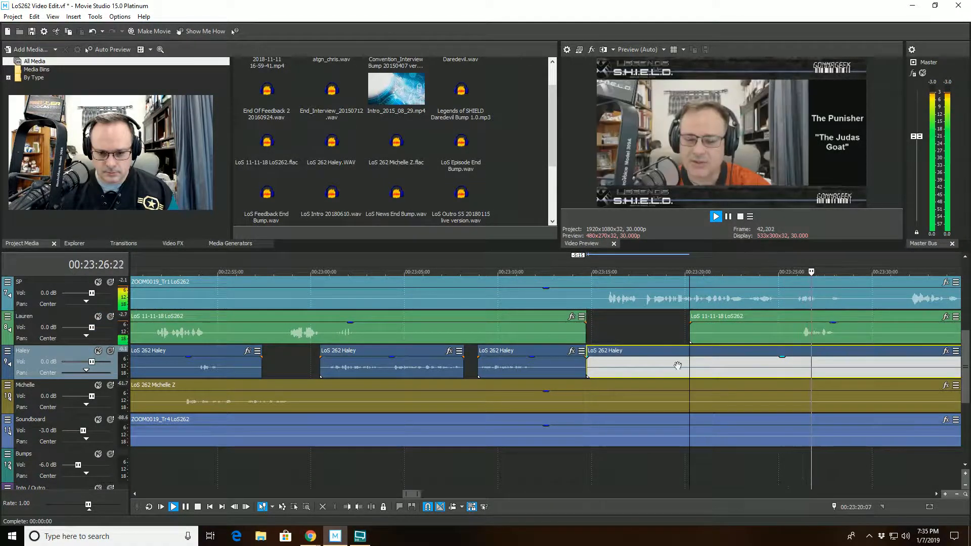
left_click(348, 506)
- Split the track 8 clip at 00:23:25:03 and trim the start of the clip after the split to 00:23:25:26
left_click(780, 327)
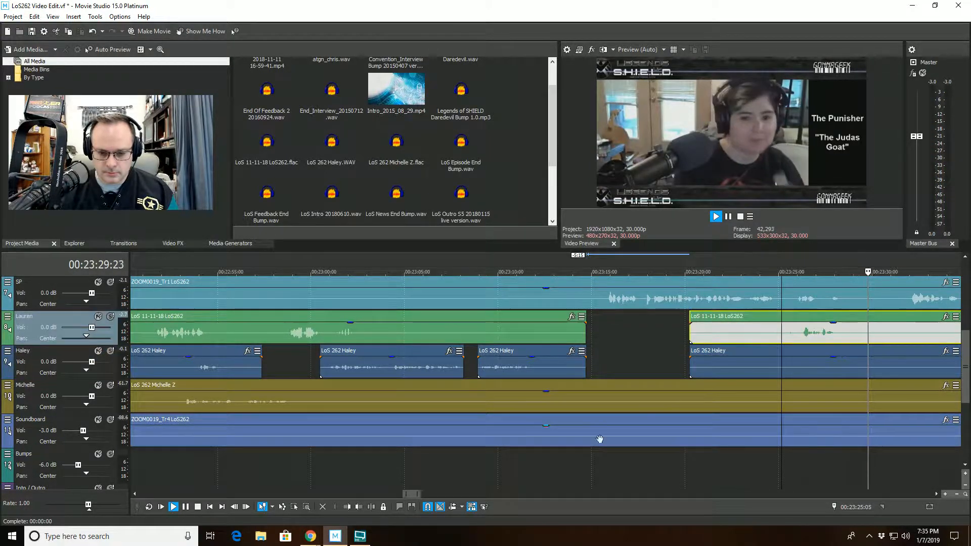
key("space")
left_click(371, 507)
key("space")
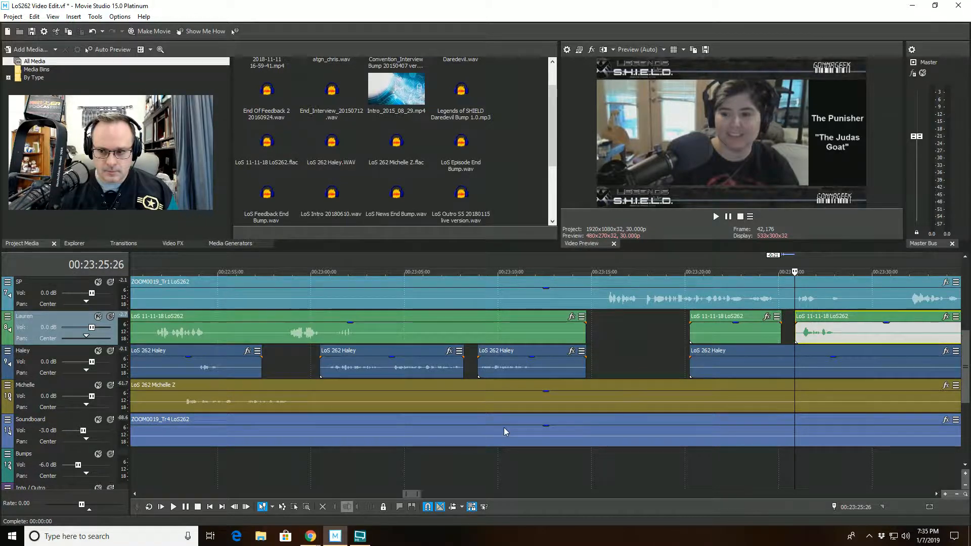
- Play the timeline from 00:23:25:26 through about 00:23:34 to check the dialogue for crosstalk and noises
key("space")
scroll(659, 383, "up", 5)
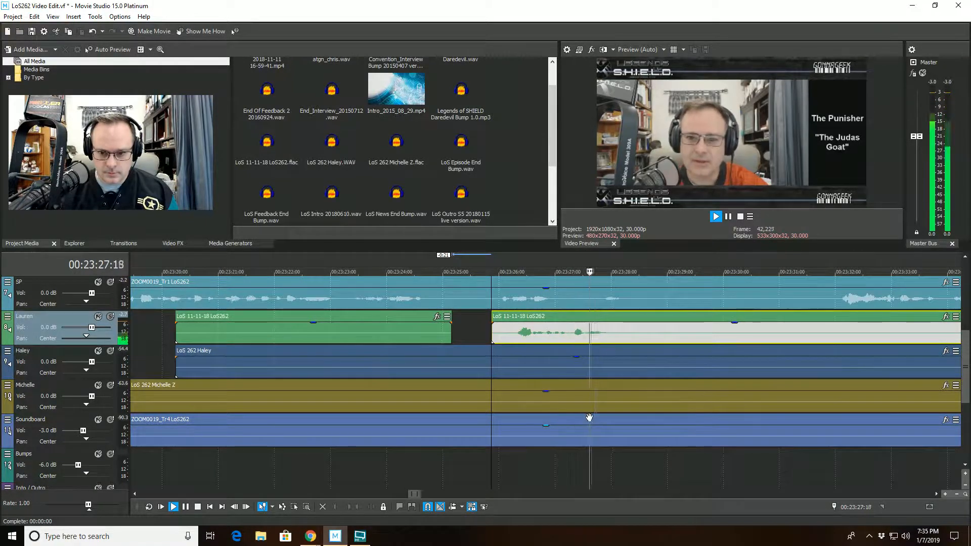
scroll(589, 417, "down", 3)
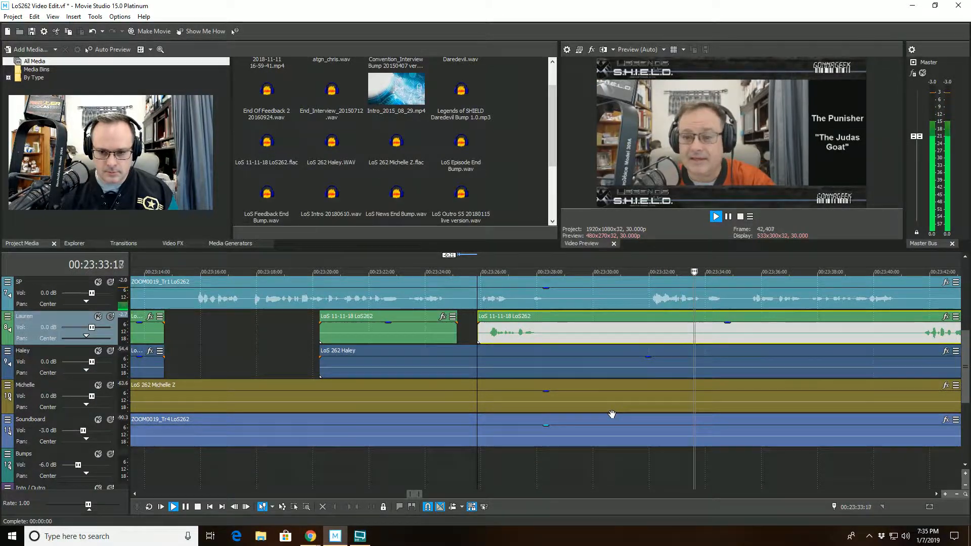
scroll(611, 414, "down", 3)
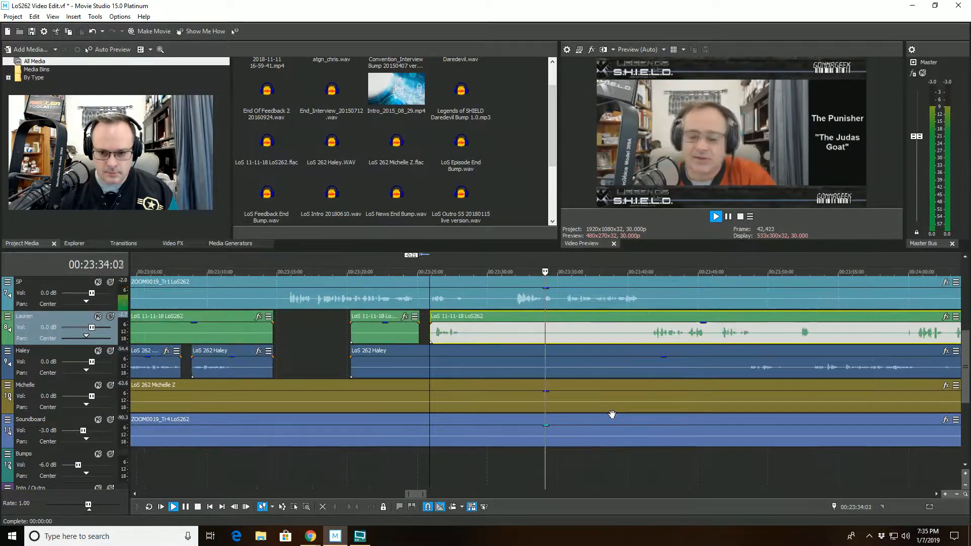
- Split the track 7 clip at 00:23:33:28 and trim the start of the clip after the split to 00:23:34:26
left_click(541, 309)
key("space")
left_click(370, 507)
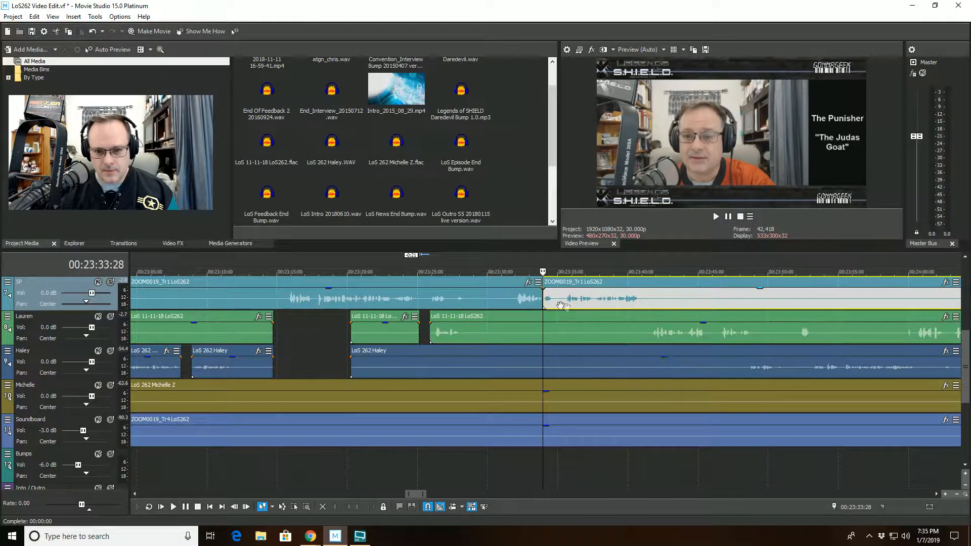
left_click(554, 305)
left_click(346, 507)
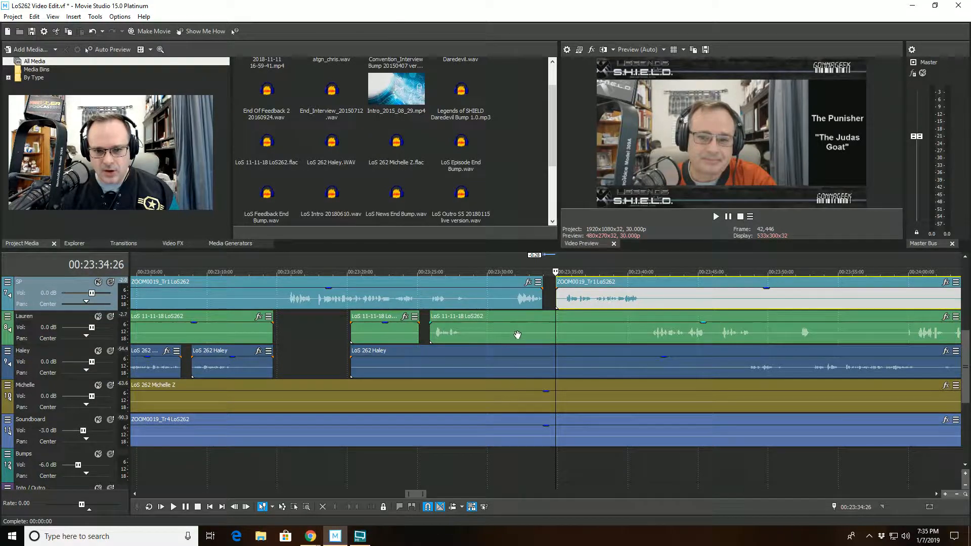
- Split the track 8 clip at 00:23:31:20 and trim the start of the clip after the split to 00:23:36:19
left_click(510, 334)
key("space")
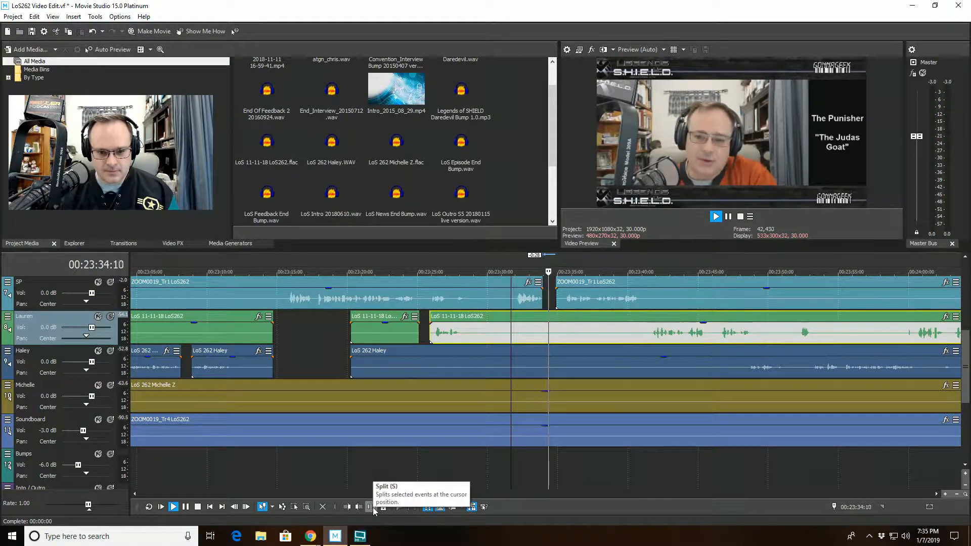
key("space")
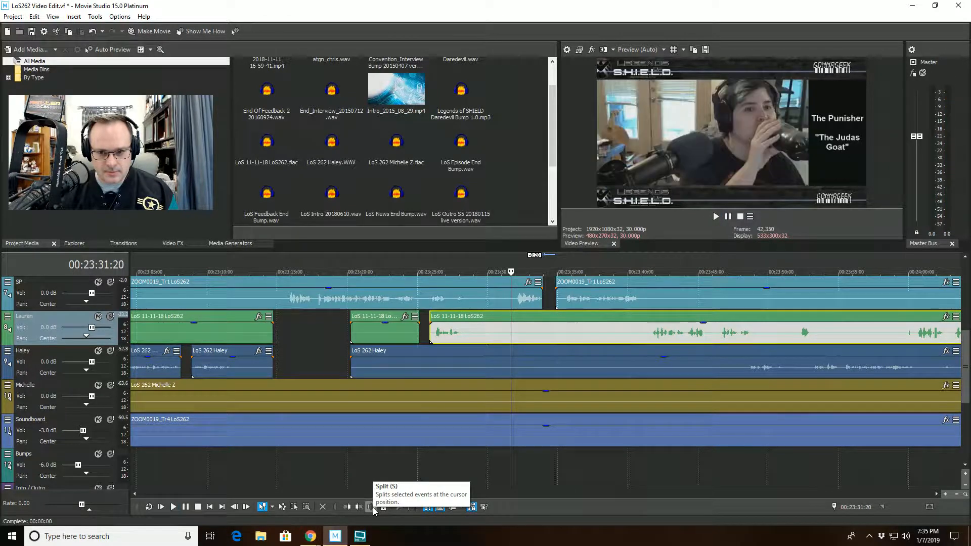
left_click(372, 508)
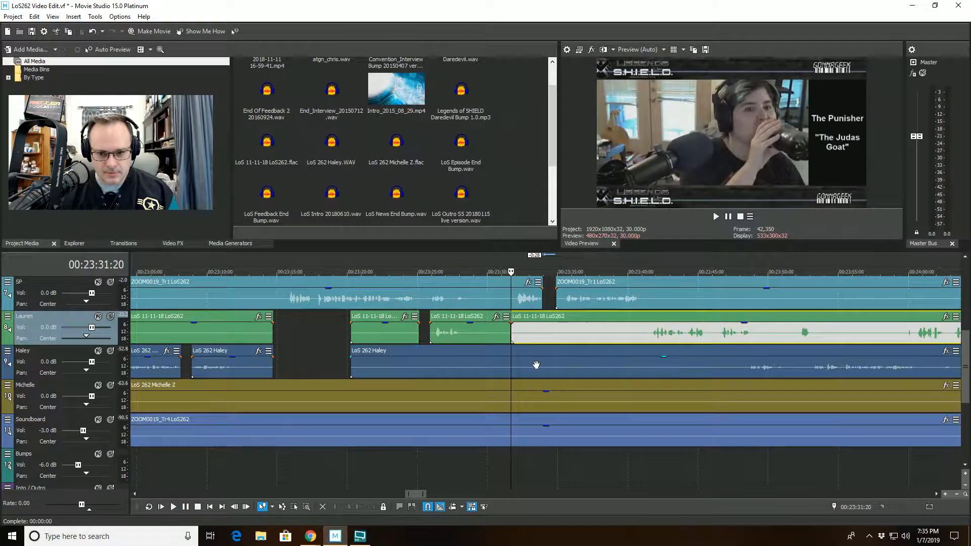
left_click(580, 317)
left_click(347, 507)
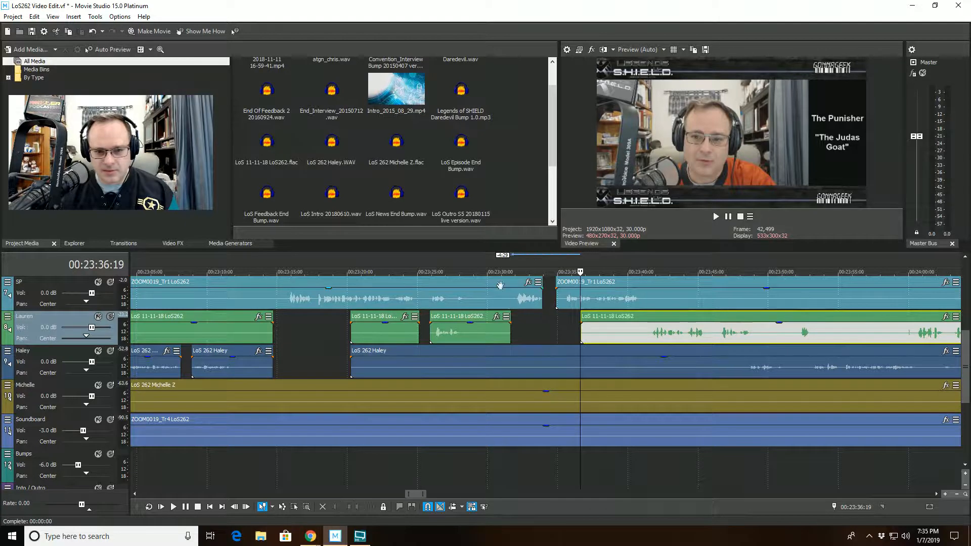
- Play the timeline across the latest track 7 cut and trim the start of the clip after the gap to 00:23:35:10
left_click(501, 281)
key("space")
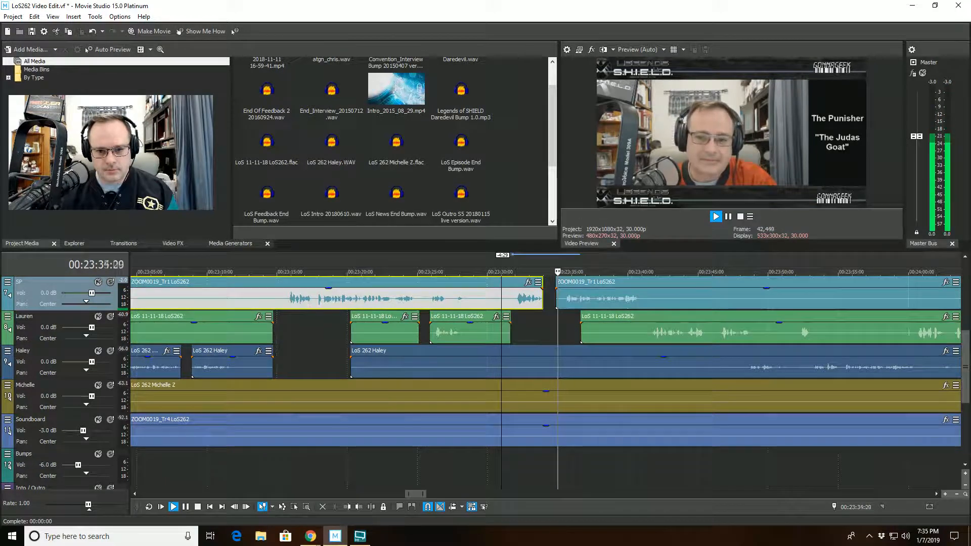
left_click(562, 282)
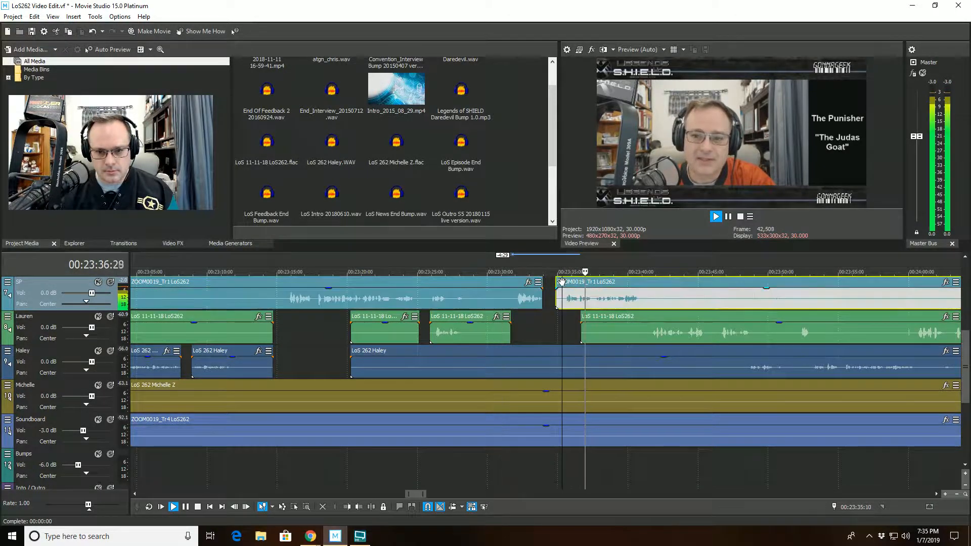
left_click(347, 507)
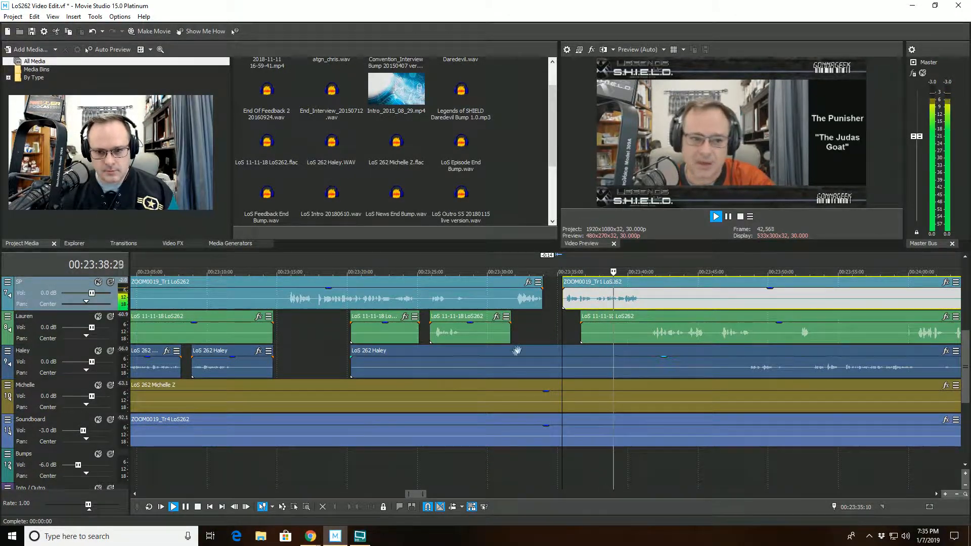
- Play the timeline from the track 7 gap through about 00:23:50 to review the trim and check all tracks for crosstalk
left_click(549, 301)
key("space")
key("space")
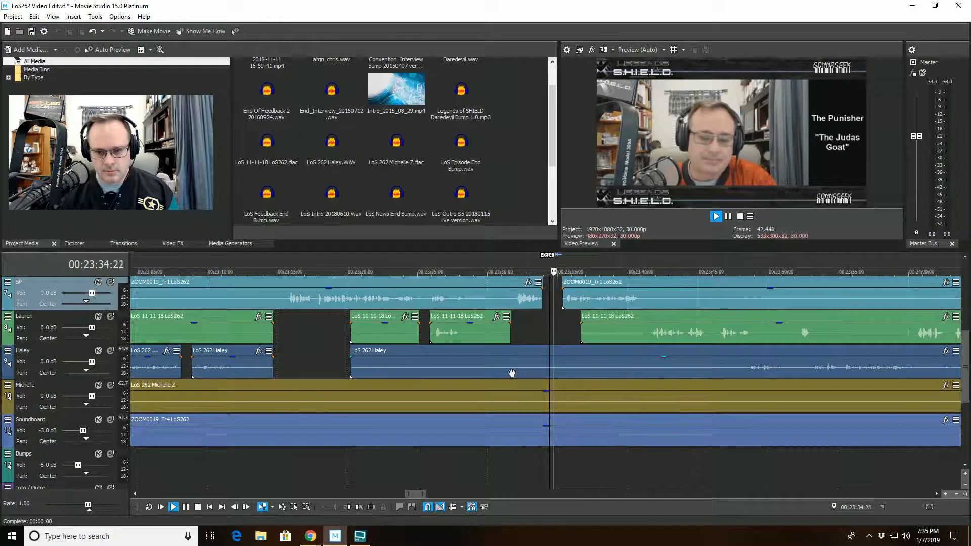
scroll(511, 373, "up", 3)
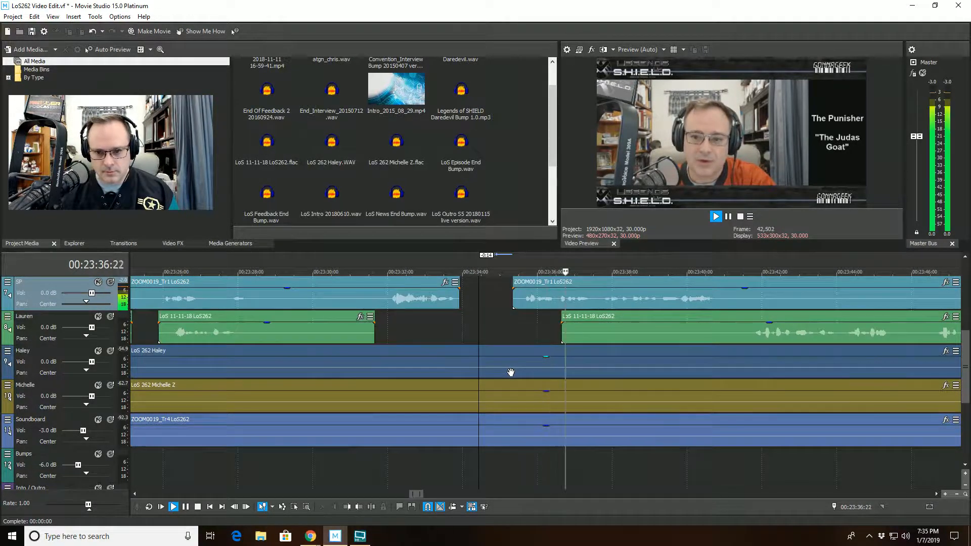
scroll(510, 373, "down", 2)
scroll(513, 369, "down", 2)
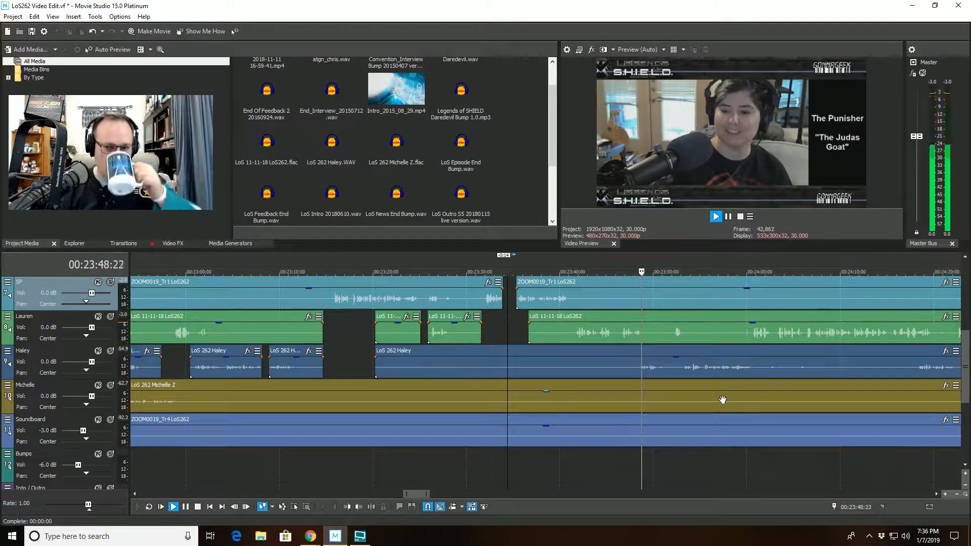
scroll(722, 399, "up", 4)
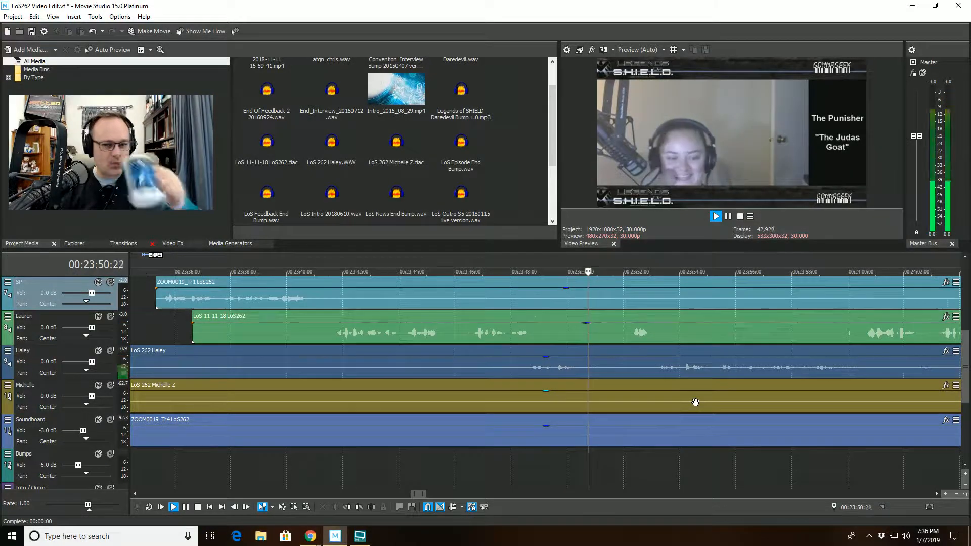
- Split the track 8 clip at about 00:23:59:18 and trim the start of the clip after the split to 00:24:00:13
scroll(694, 403, "down", 3)
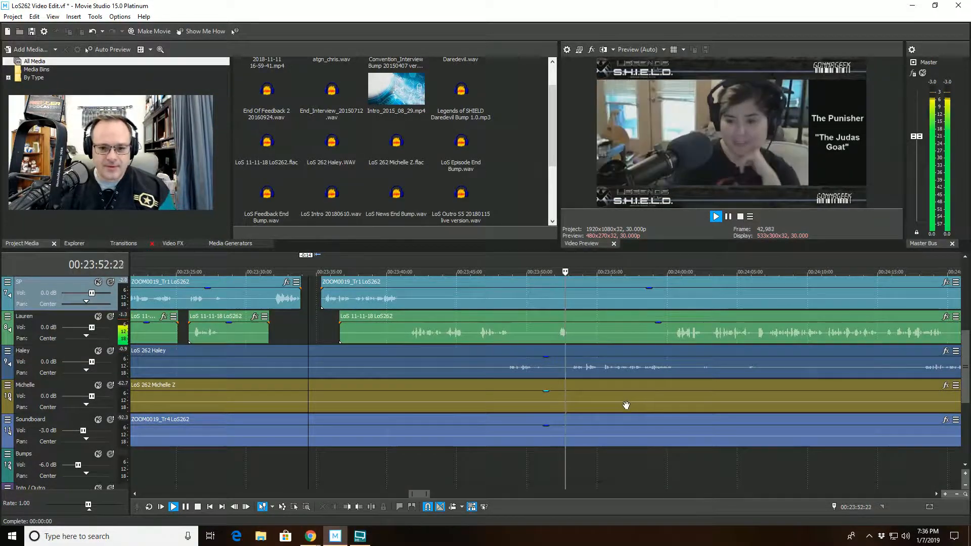
scroll(627, 402, "down", 2)
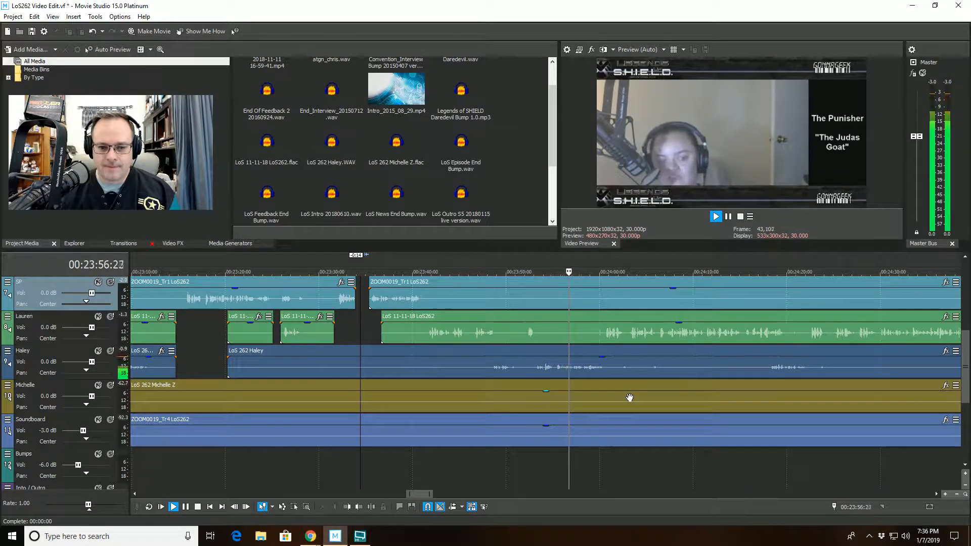
scroll(630, 397, "up", 4)
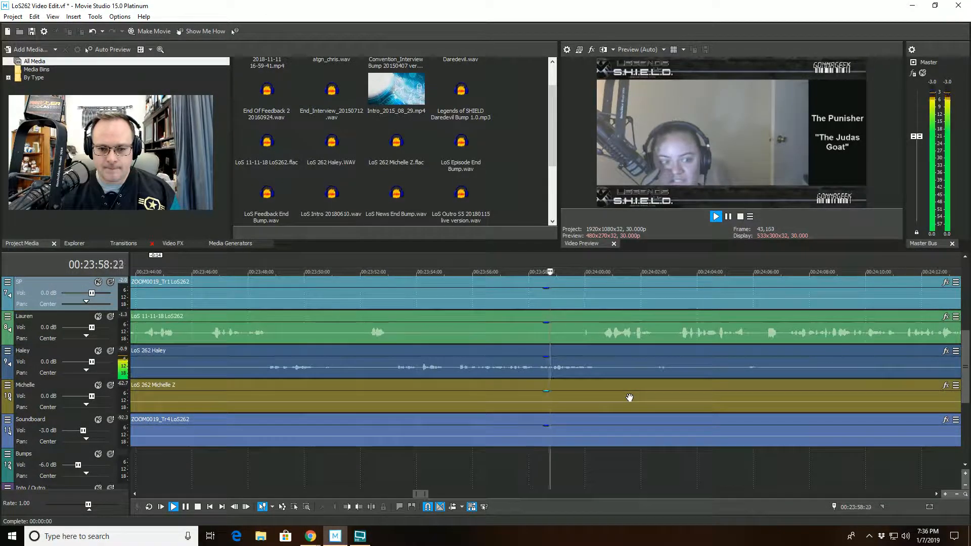
left_click(574, 322)
left_click(371, 506)
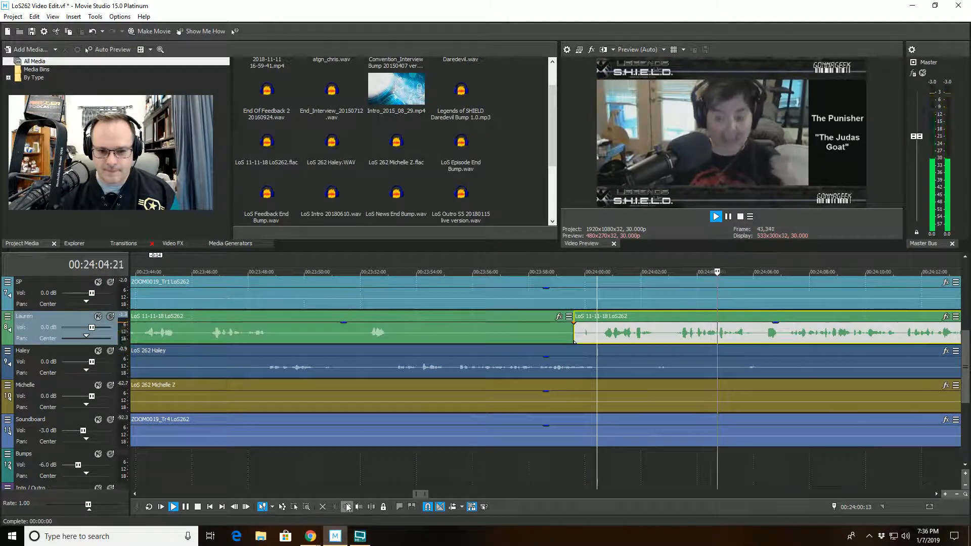
left_click(347, 507)
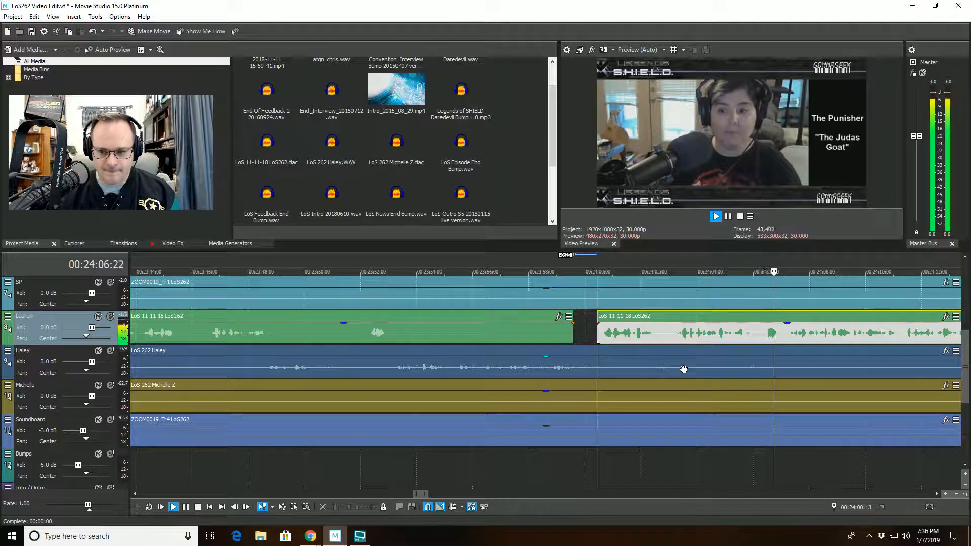
- Split the track 8 clip at 00:24:06:09 and trim the start of the clip after the split to 00:24:07:01
left_click(761, 334)
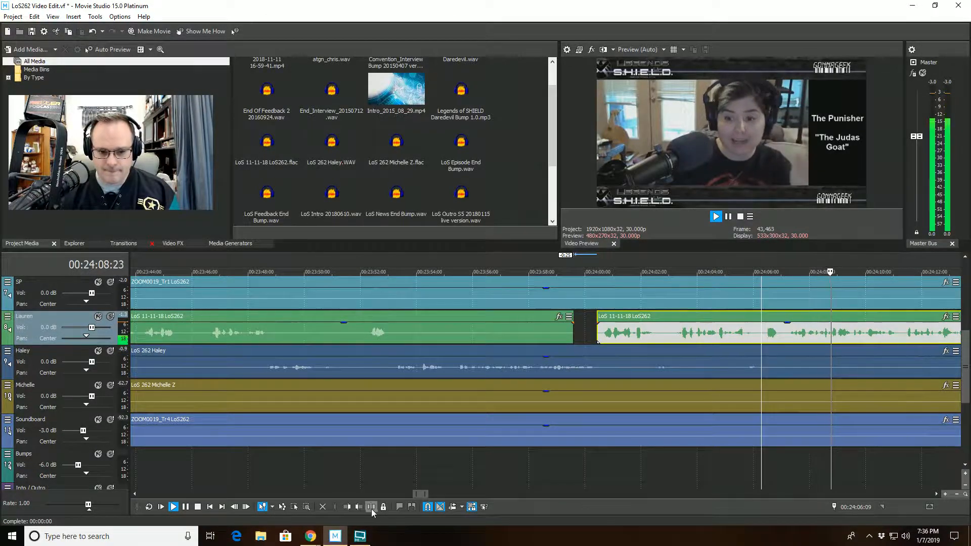
key("s")
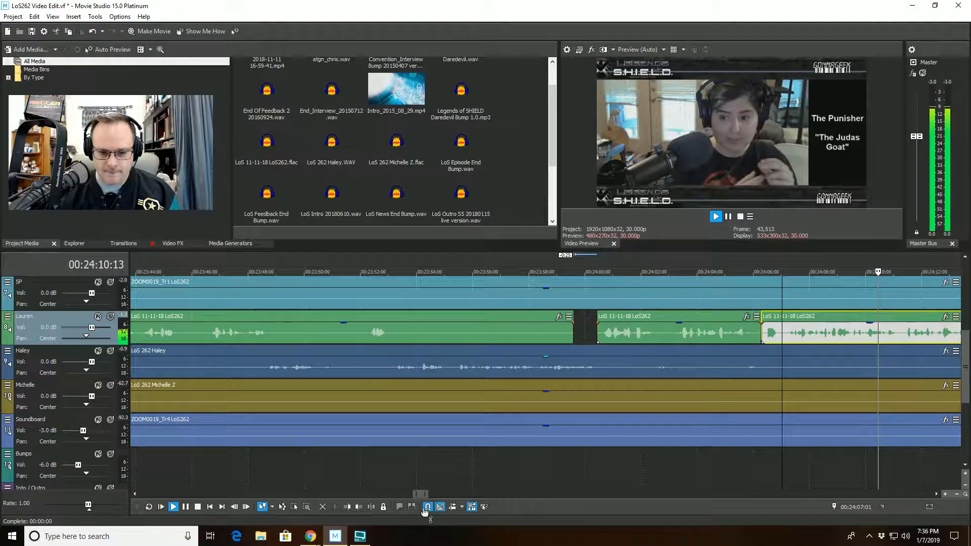
key("space")
left_click(356, 507)
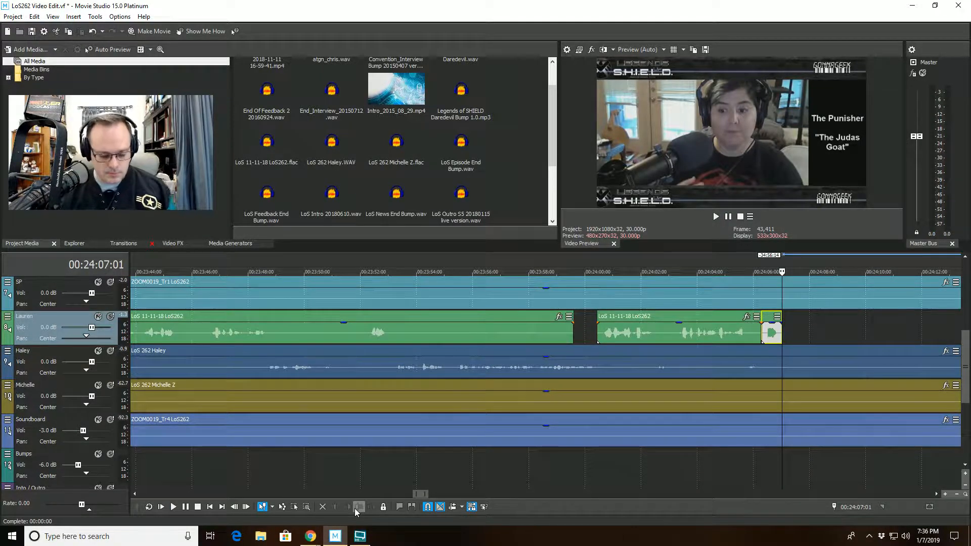
key("ctrl+z")
left_click(347, 507)
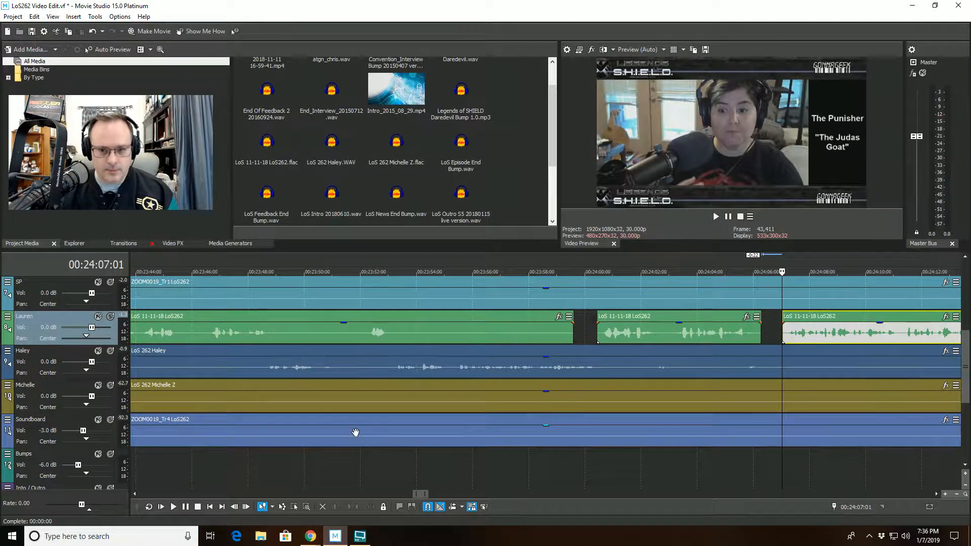
- Save the project and play the timeline from the latest track 8 cut to about 00:24:15
left_click(13, 16)
left_click(20, 61)
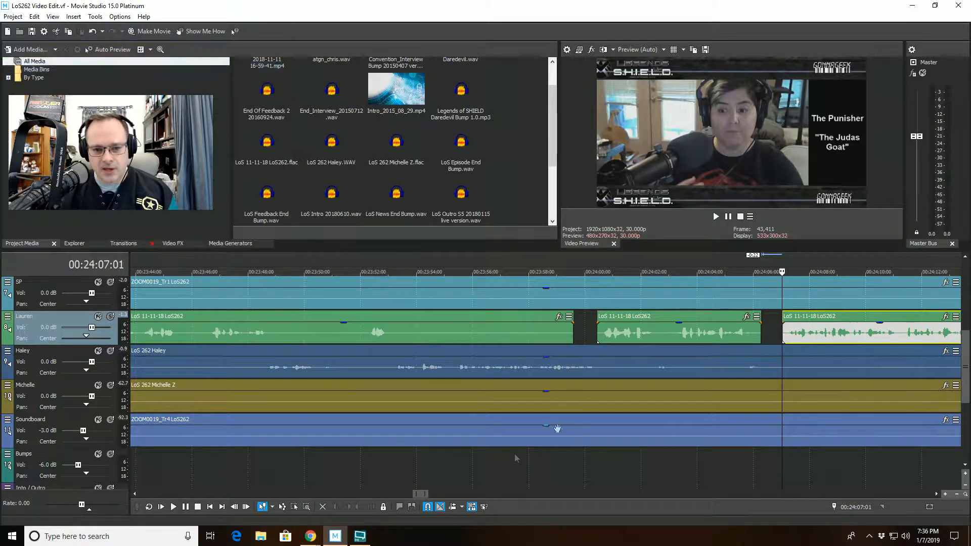
left_click(715, 216)
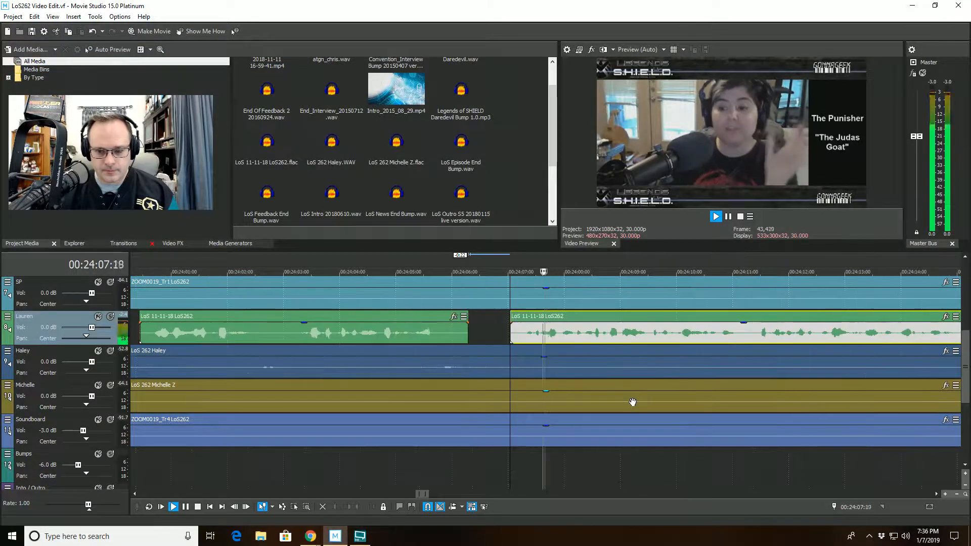
scroll(631, 402, "down", 2)
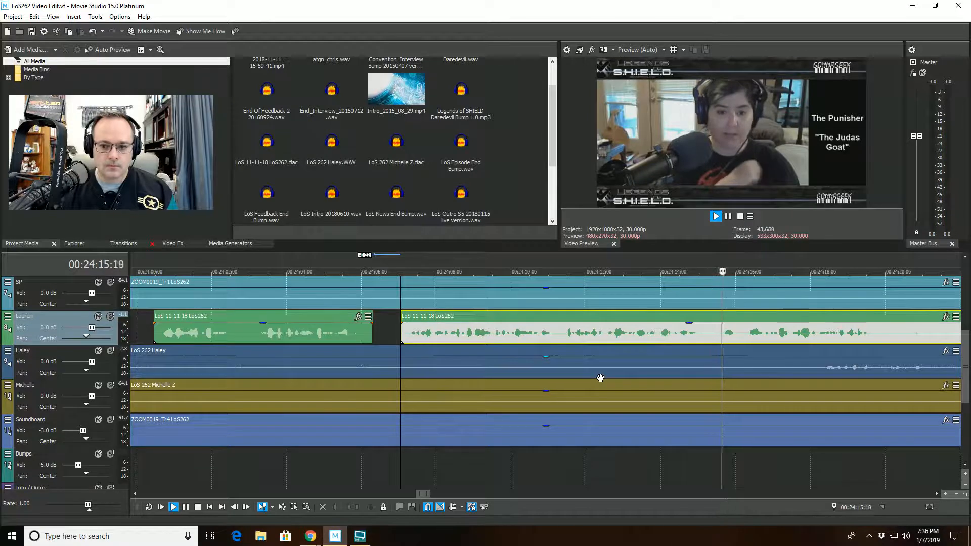
- Split the track 8 clip at 00:24:15:14 and trim the start of the clip after the split to 00:24:16:04
left_click(716, 335)
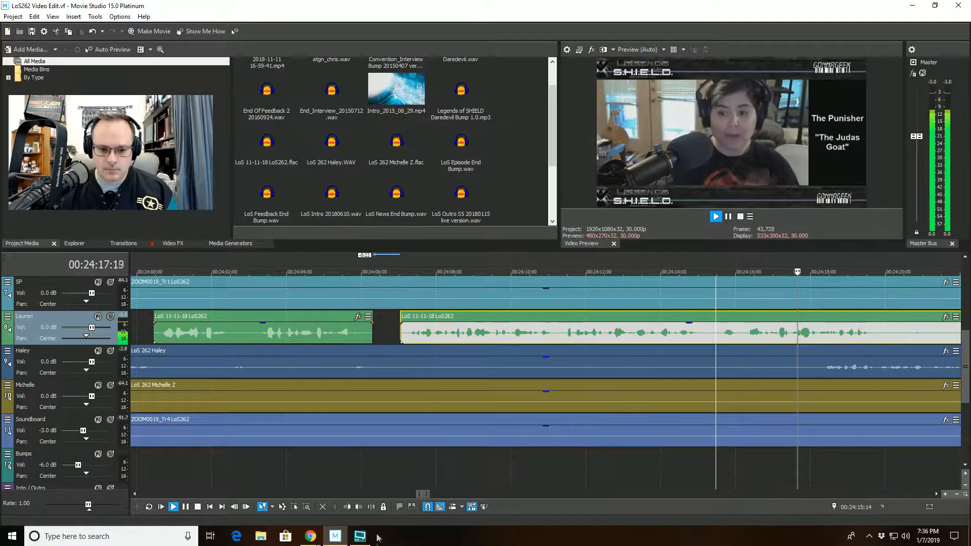
left_click(371, 506)
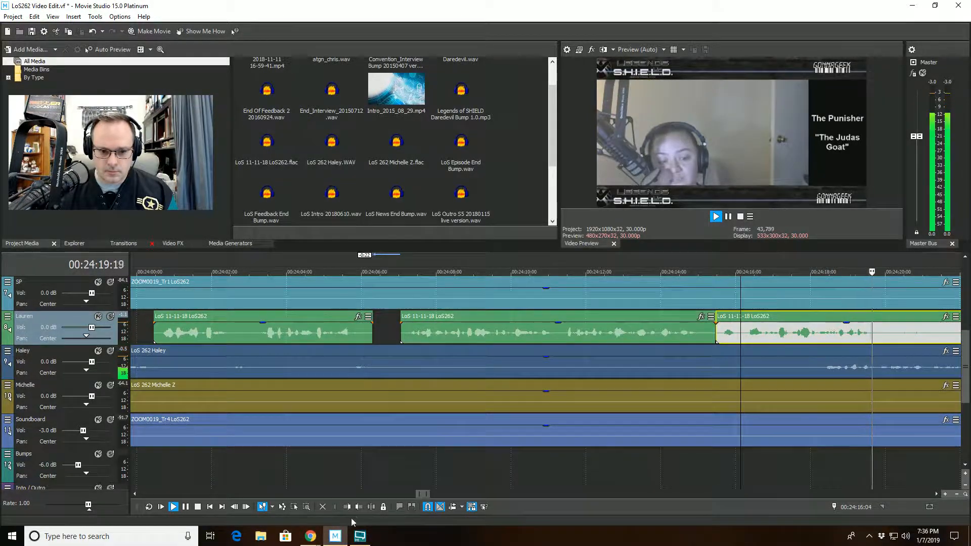
scroll(642, 403, "down", 2)
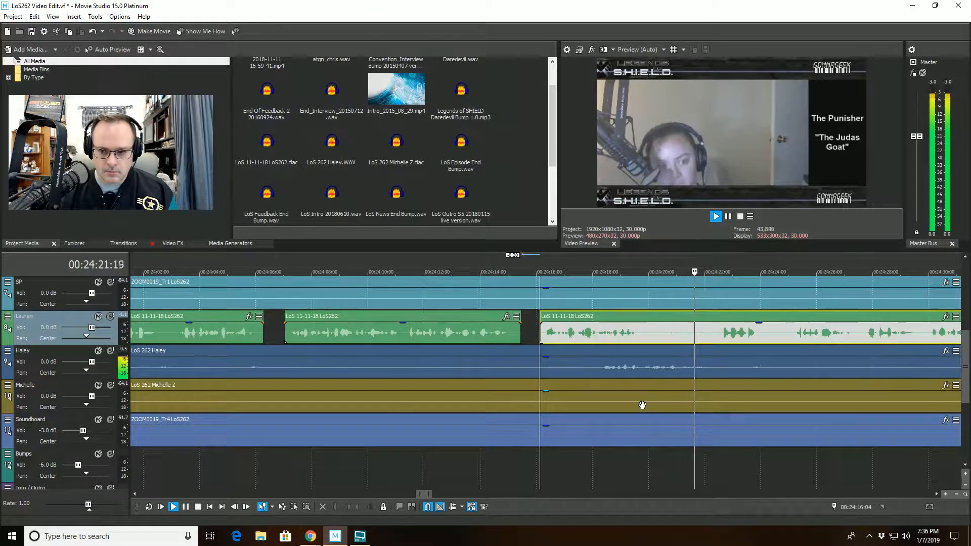
- Split the track 8 clip at 00:24:20:07 and trim the start of the clip after the split to 00:24:22:11
left_click(655, 332)
key("space")
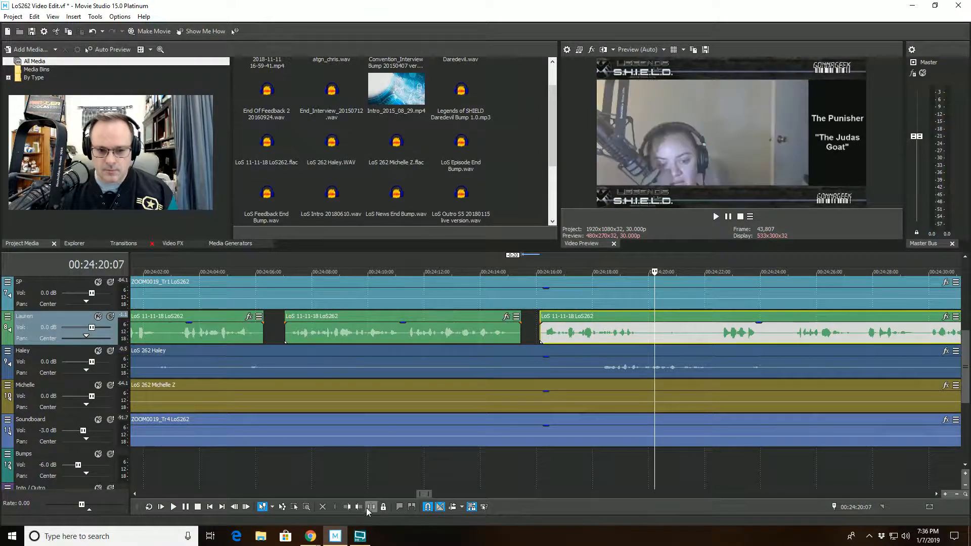
left_click(370, 507)
left_click(714, 333)
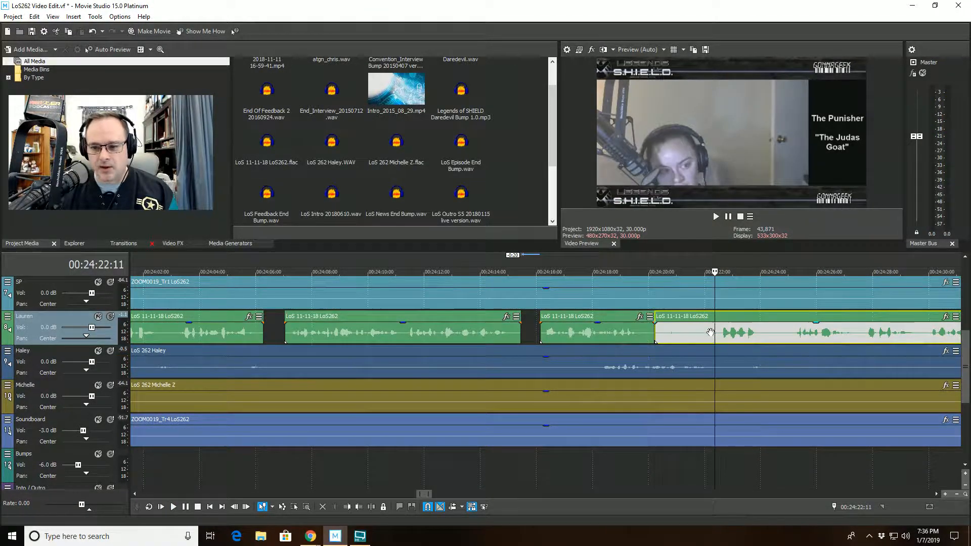
left_click(346, 507)
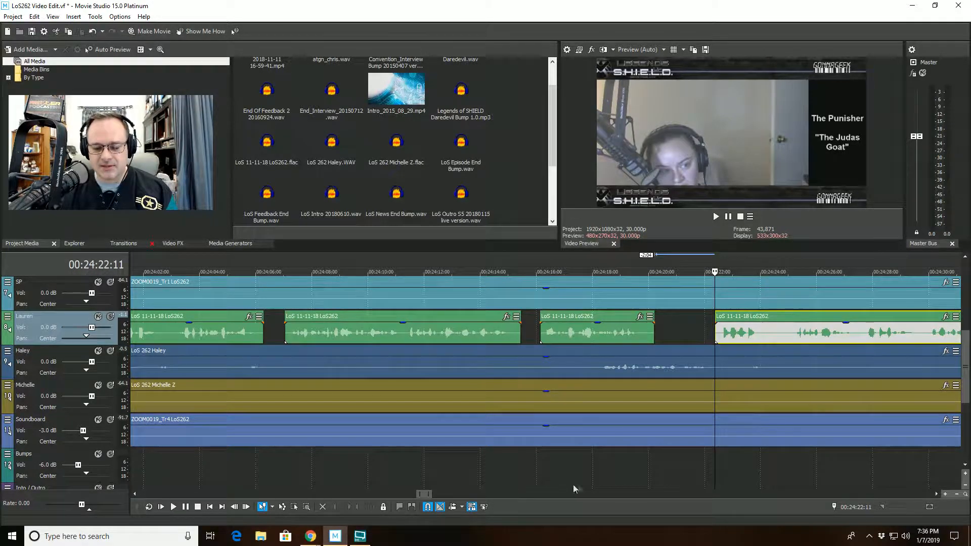
- Play the timeline from 00:24:16:14 across the newest track 8 gap to check for crosstalk
left_click(549, 467)
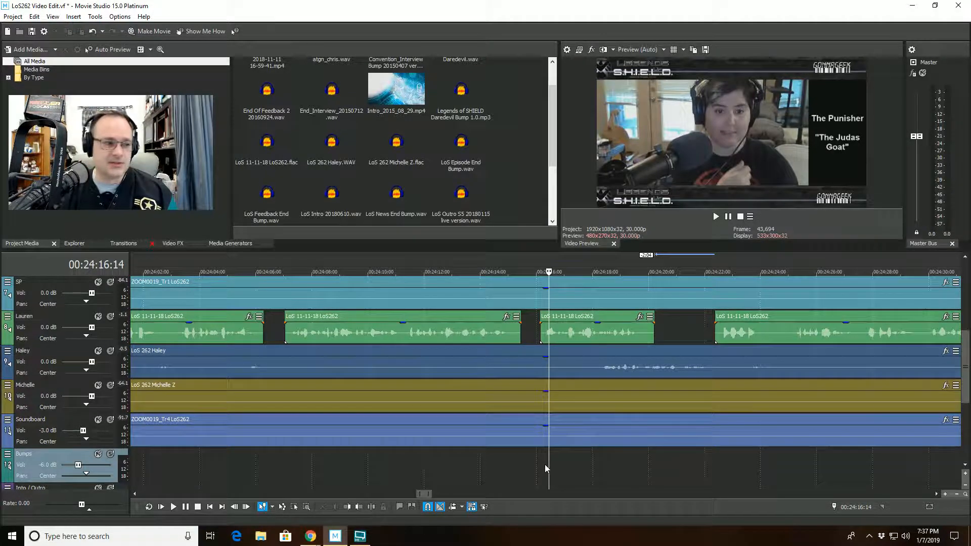
key("space")
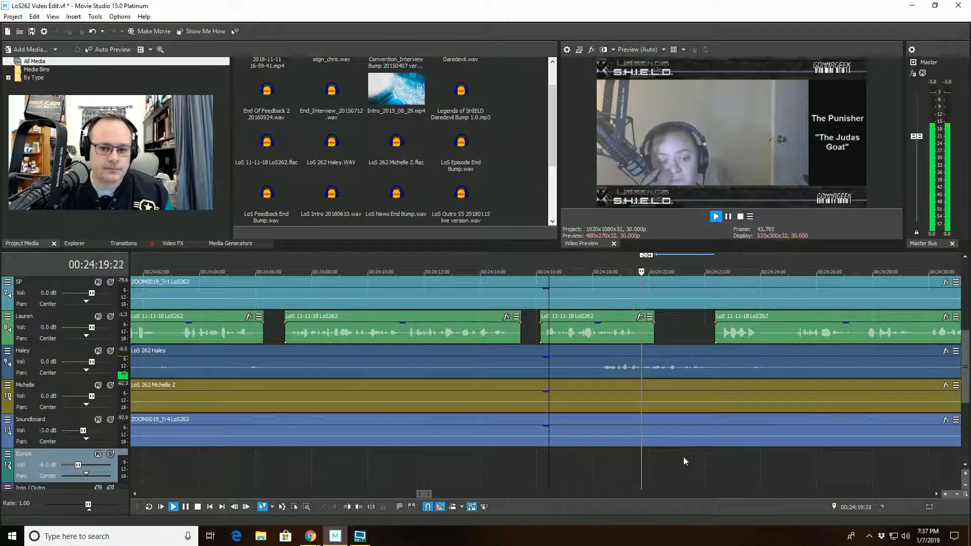
scroll(683, 461, "up", 1)
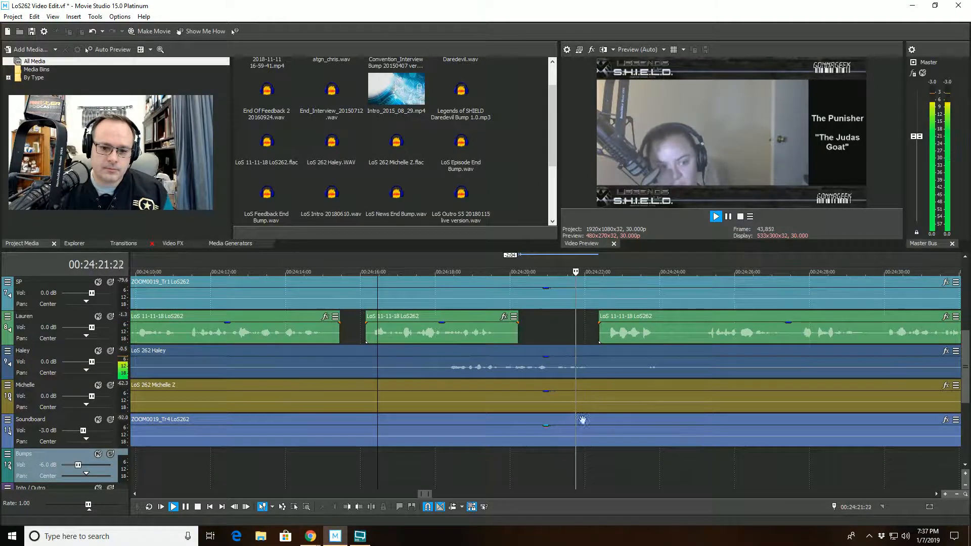
- Examine the start of the track 9 sound closely and play it from 00:24:18:13 to pinpoint the overlap with track 8
left_click(463, 376)
key("space")
scroll(463, 375, "up", 1)
scroll(463, 375, "up", 3)
scroll(540, 393, "down", 1)
left_click(440, 375)
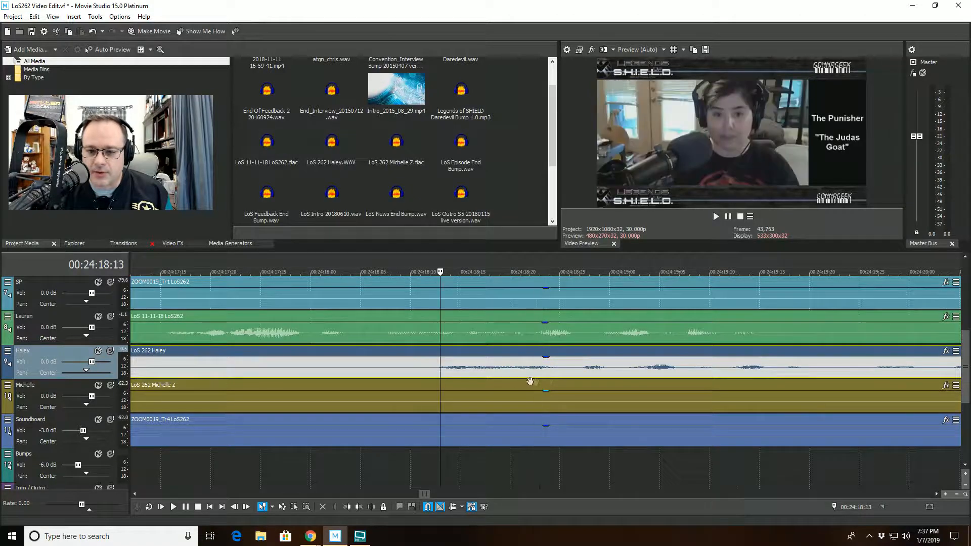
key("space")
key("space")
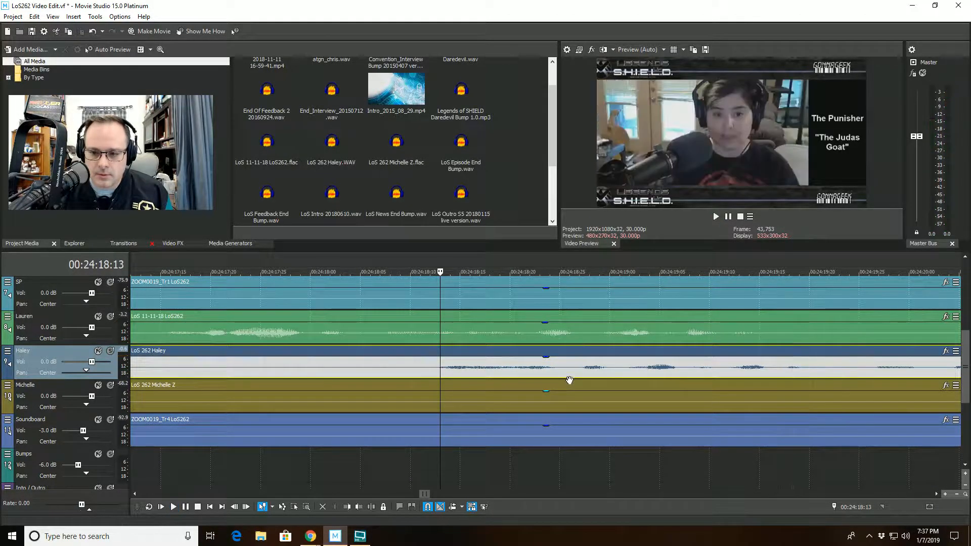
- Split the track 9 clip at 00:24:18:26 and trim the start of the clip after the split to 00:24:19:11
left_click(569, 372)
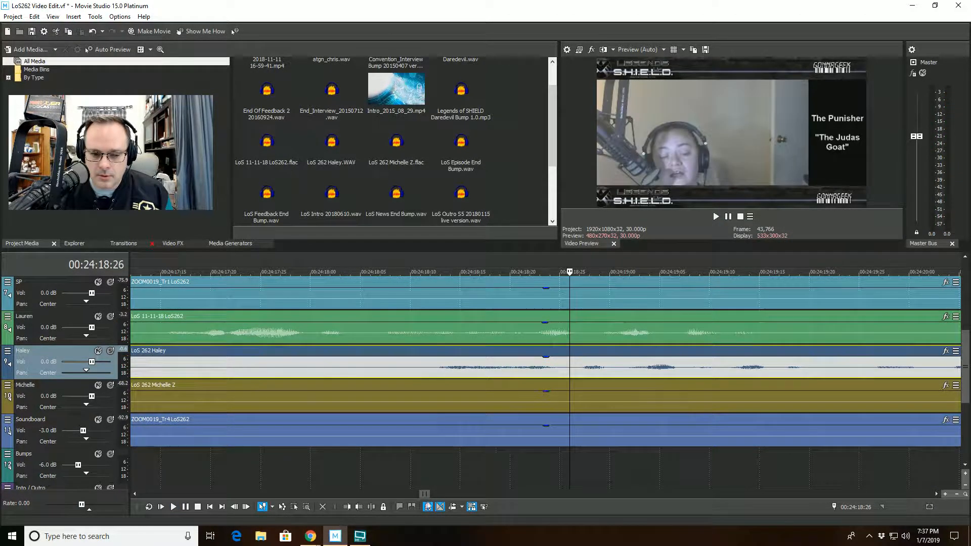
left_click(375, 507)
key("space")
left_click(347, 507)
scroll(578, 432, "down", 3)
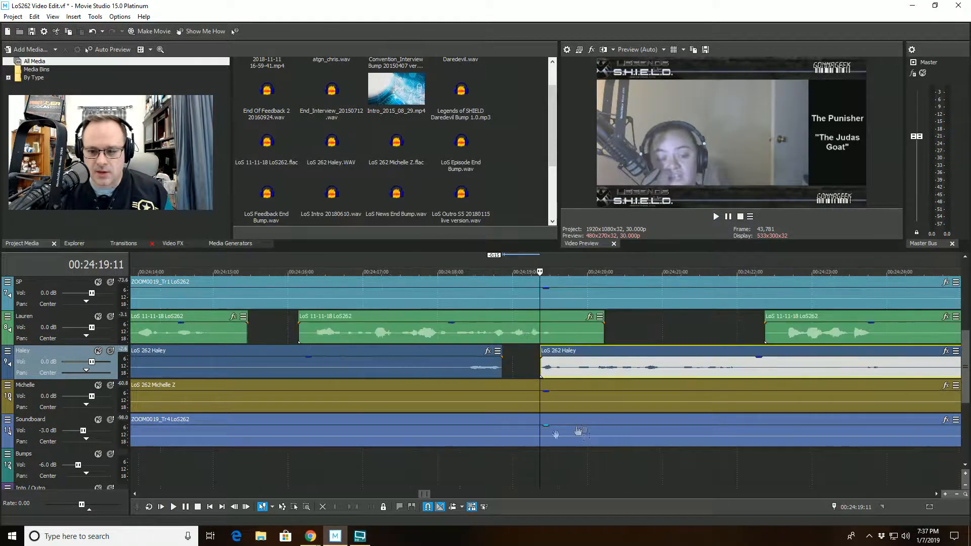
- Play the timeline from just before the track 9 cut through about 00:24:50 to review the edit and check for crosstalk
left_click(417, 461)
key("space")
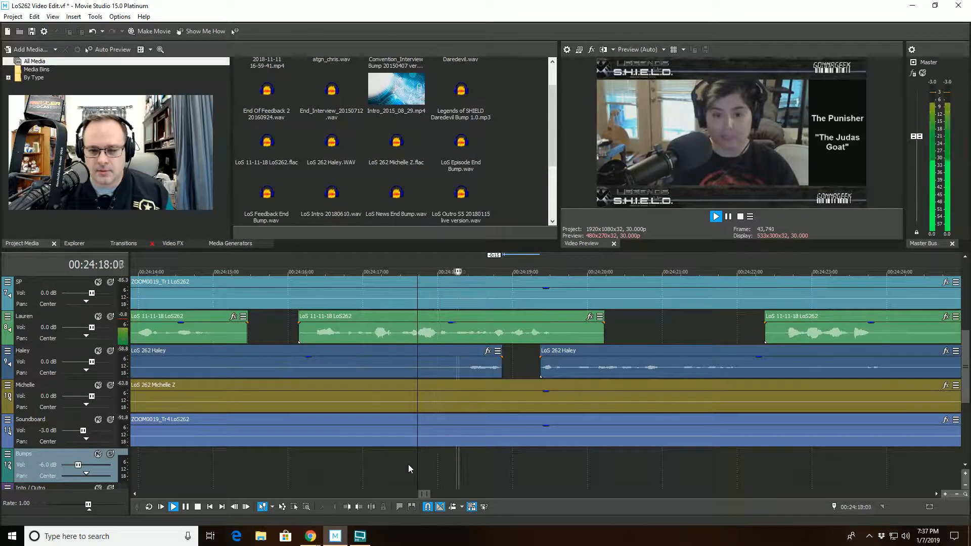
scroll(445, 453, "down", 2)
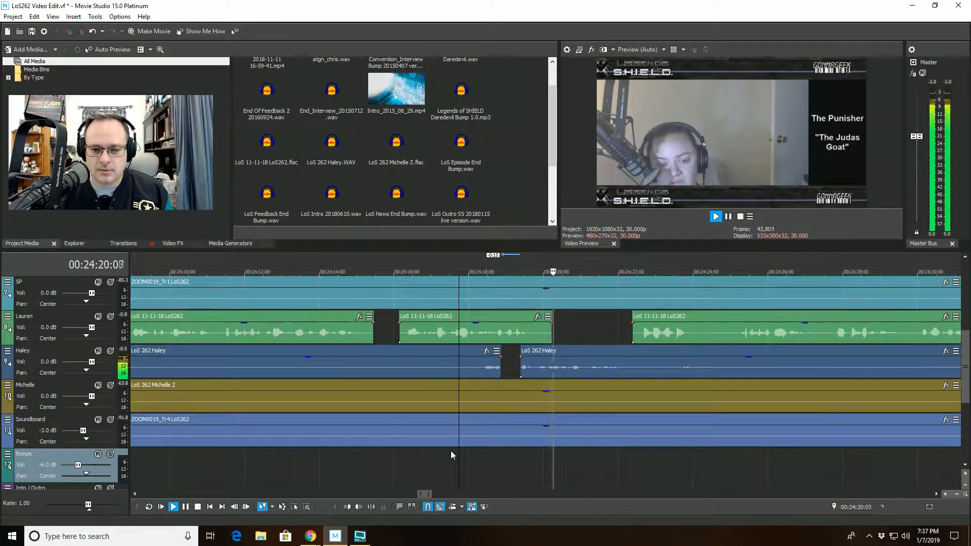
scroll(449, 450, "down", 1)
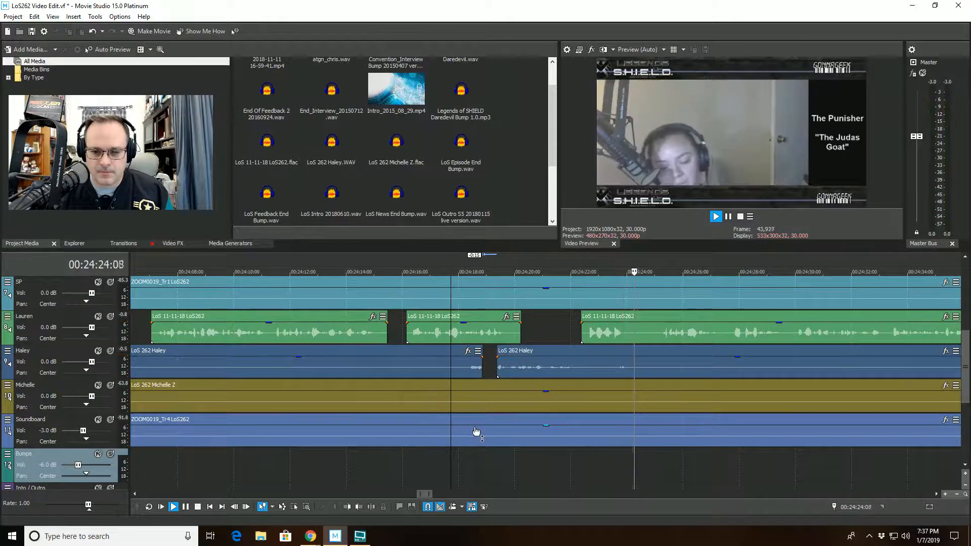
scroll(476, 431, "down", 1)
scroll(476, 431, "down", 1)
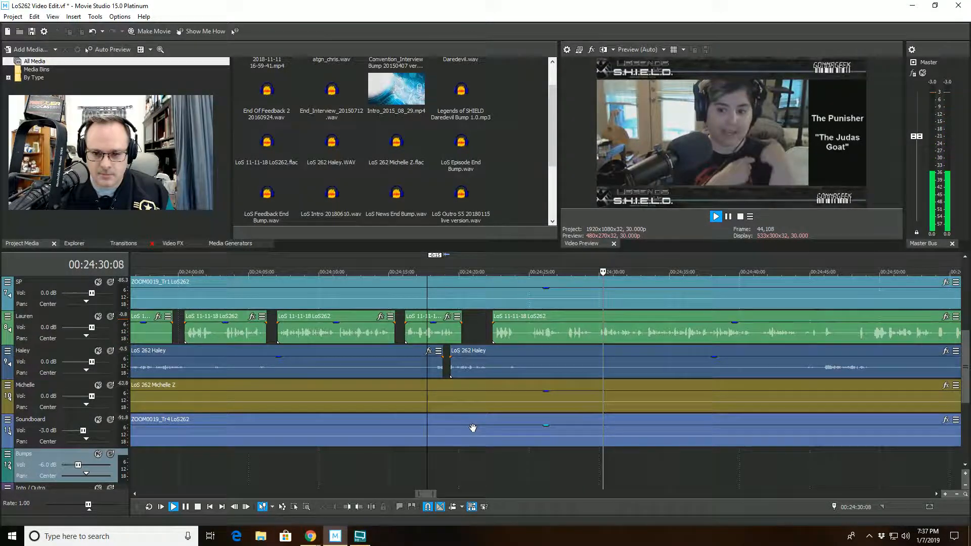
scroll(473, 428, "down", 1)
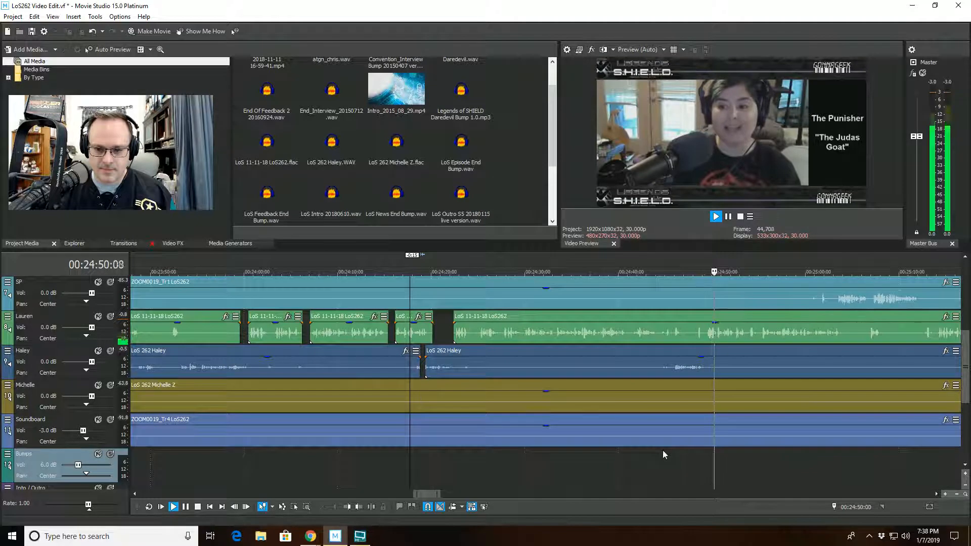
- Split the track 8 clip at 00:24:44:12 and trim the start of the clip after the split to 00:24:45:19
left_click(647, 454)
scroll(647, 453, "up", 6)
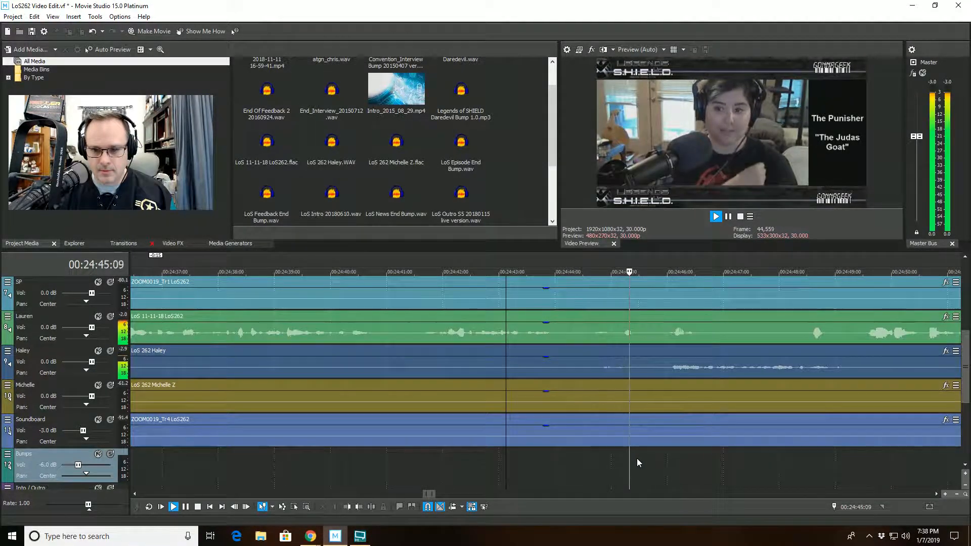
left_click(577, 340)
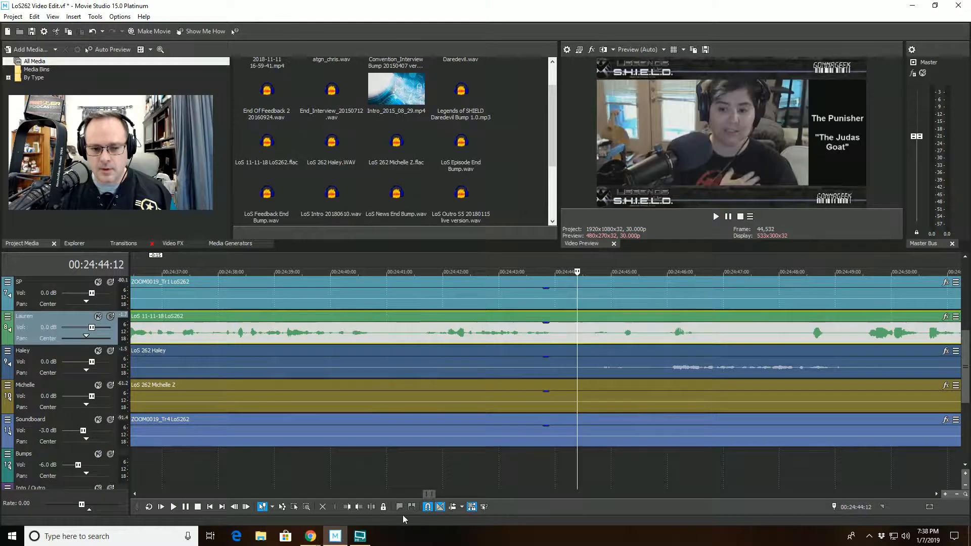
left_click(372, 507)
left_click(646, 340)
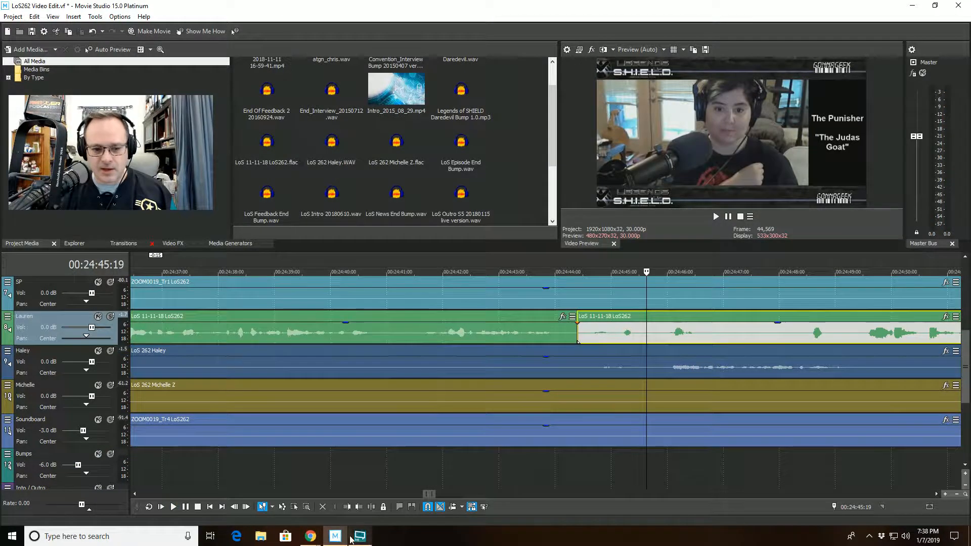
left_click(346, 506)
- Play the timeline from 00:24:42:14 through about 00:24:50 to review the new track 8 gap
left_click(471, 465)
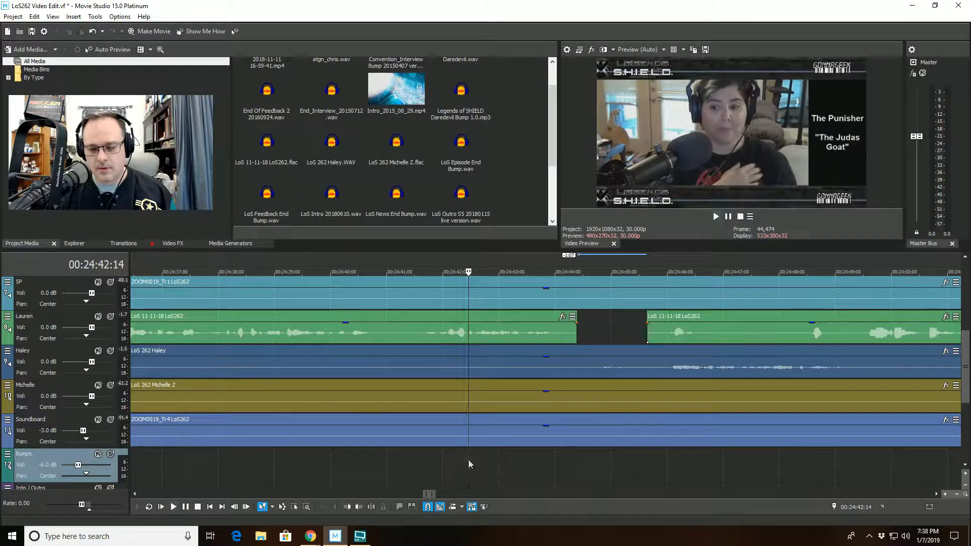
key("space")
scroll(575, 474, "down", 1)
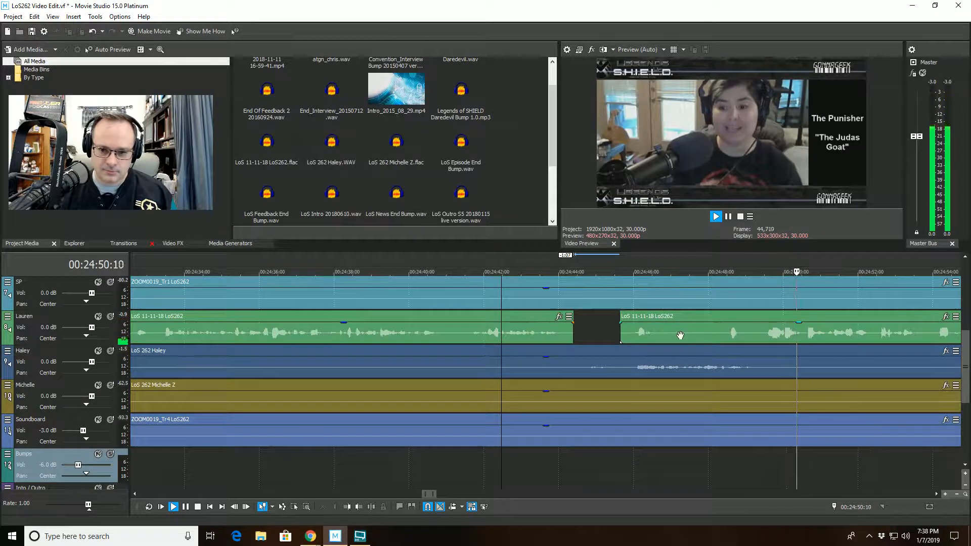
- Trim the start of the track 8 clip after the gap to 00:24:49:05
left_click(751, 333)
key("space")
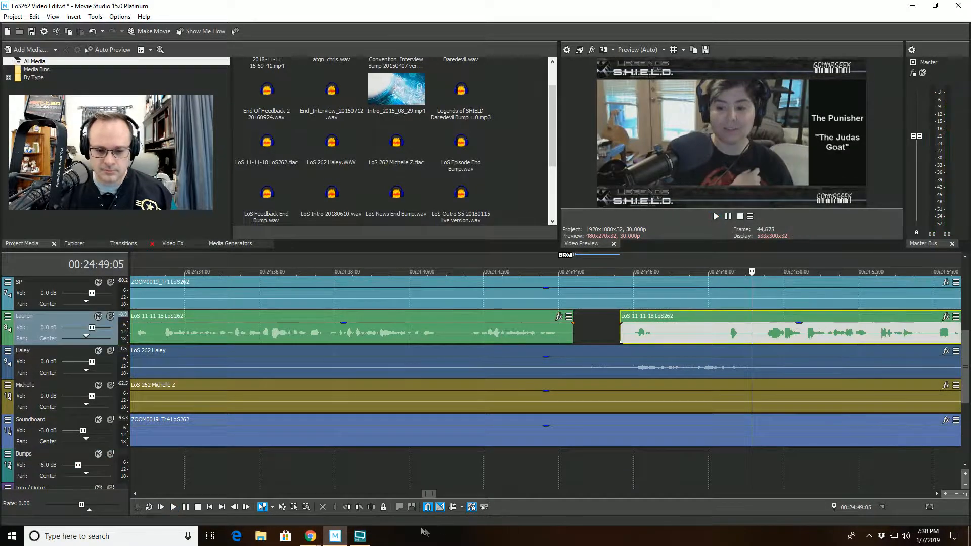
left_click(347, 508)
- Play the timeline from 00:24:44:08 through about 00:24:56 to review the widened track 8 gap and check for further crosstalk
left_click(569, 469)
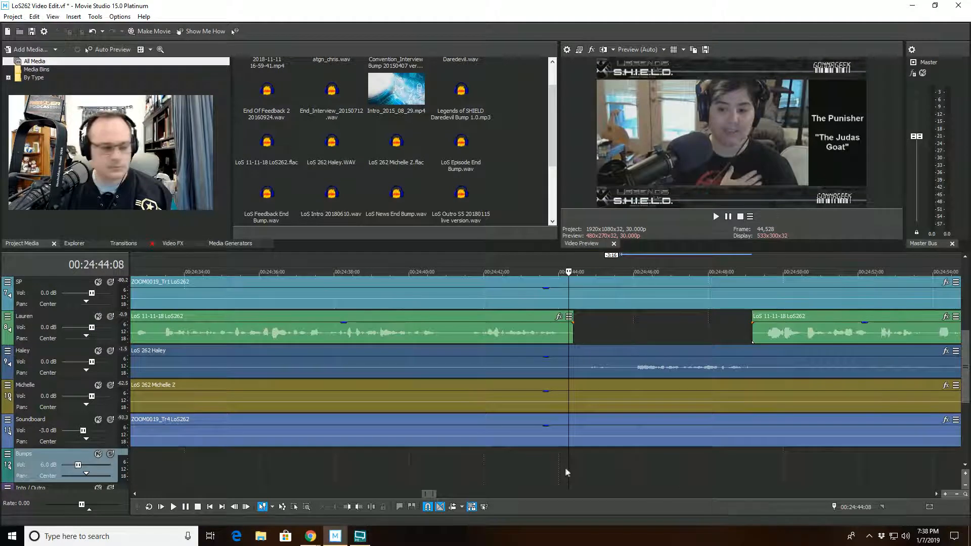
key("space")
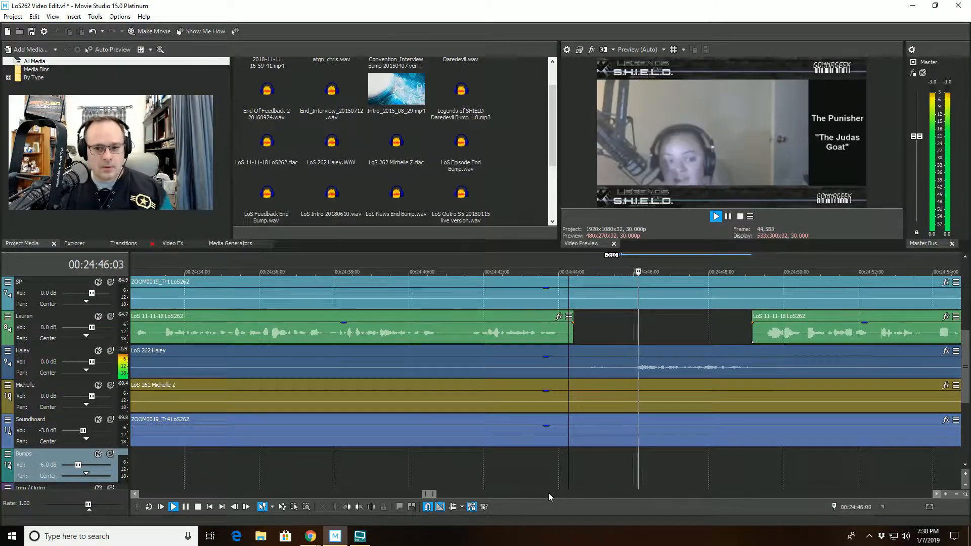
scroll(637, 453, "down", 2)
scroll(638, 457, "up", 2)
scroll(638, 457, "down", 2)
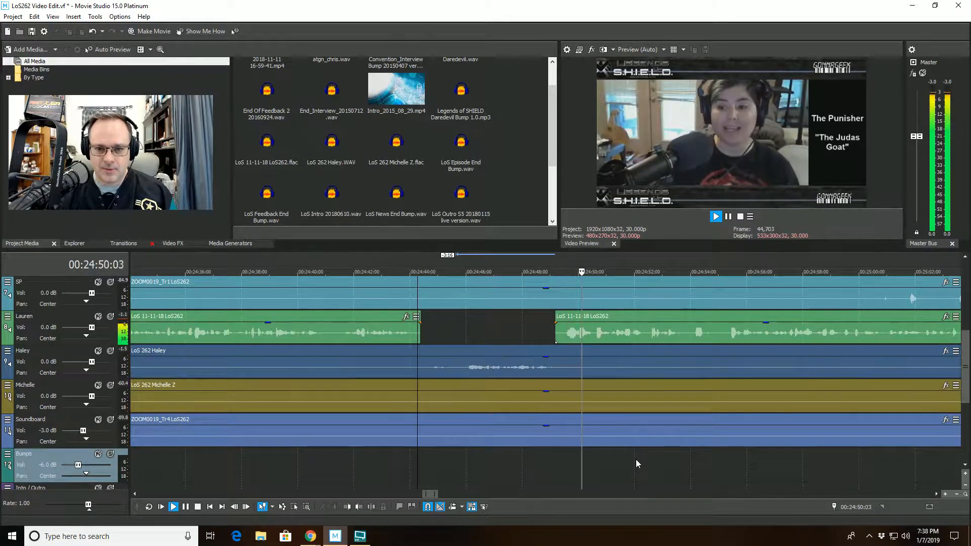
scroll(636, 459, "down", 2)
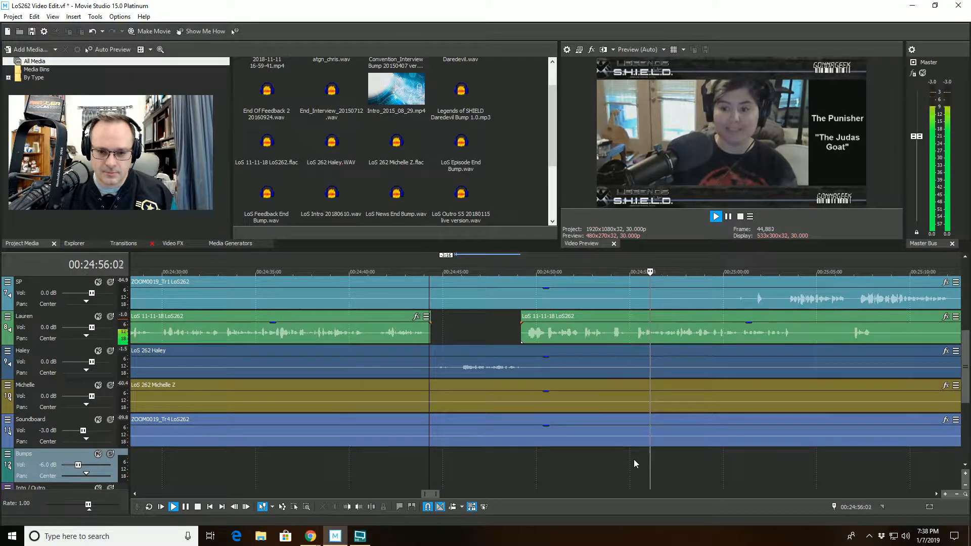
- Split the track 9 clip at 00:24:50:23 and trim the start of the clip after the split to 00:24:53:11
left_click(550, 364)
key("s")
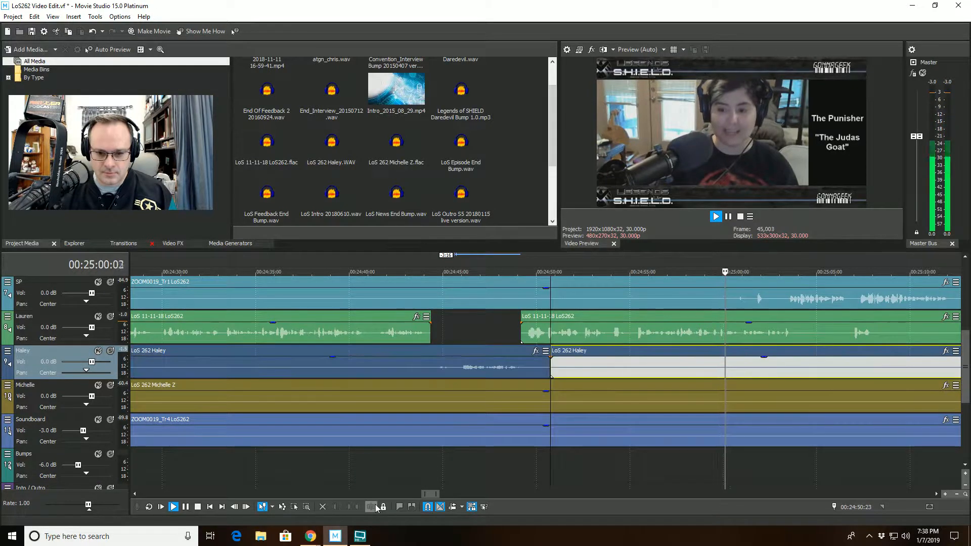
key("space")
key("space")
scroll(594, 455, "up", 2)
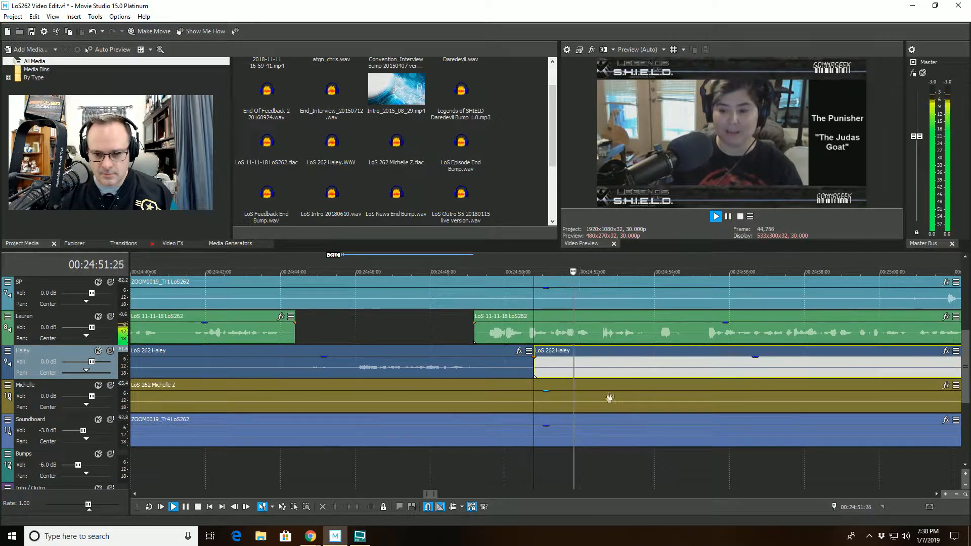
key("space")
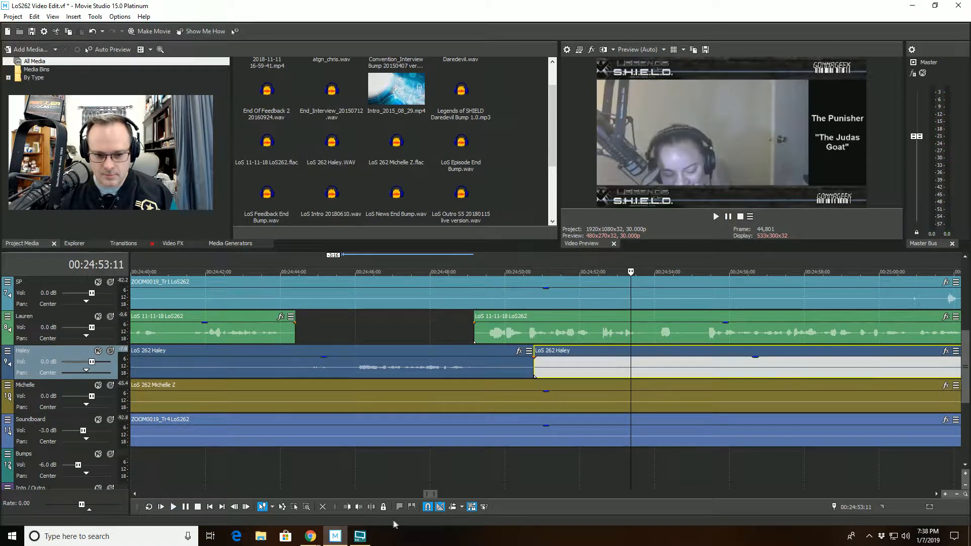
left_click(347, 507)
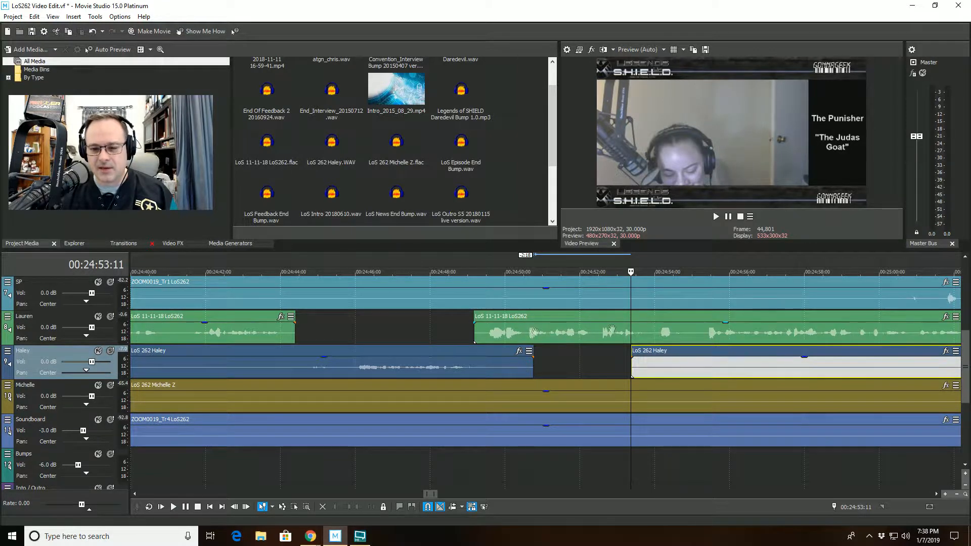
- Play the timeline from 00:24:50:01 to review the new track 9 gap and check the following section
left_click(539, 467)
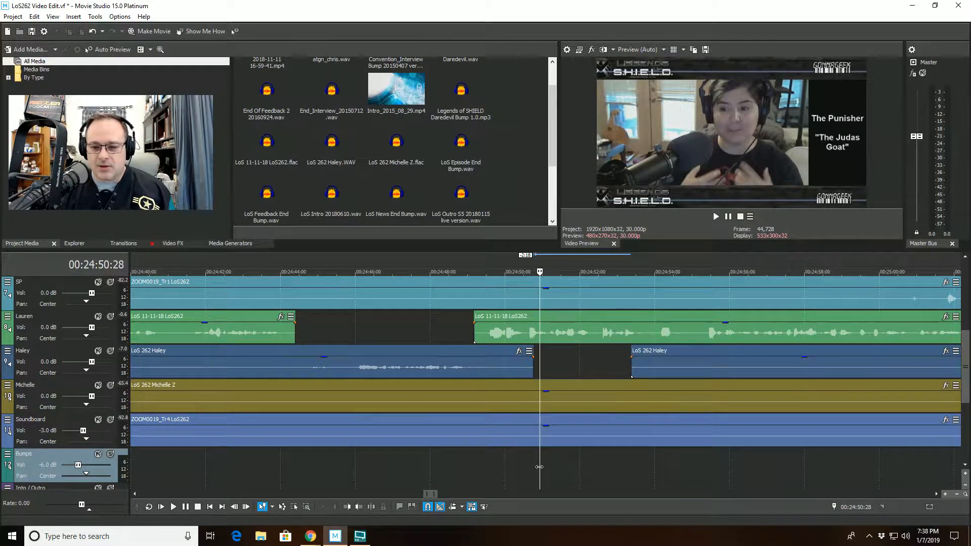
left_click(506, 461)
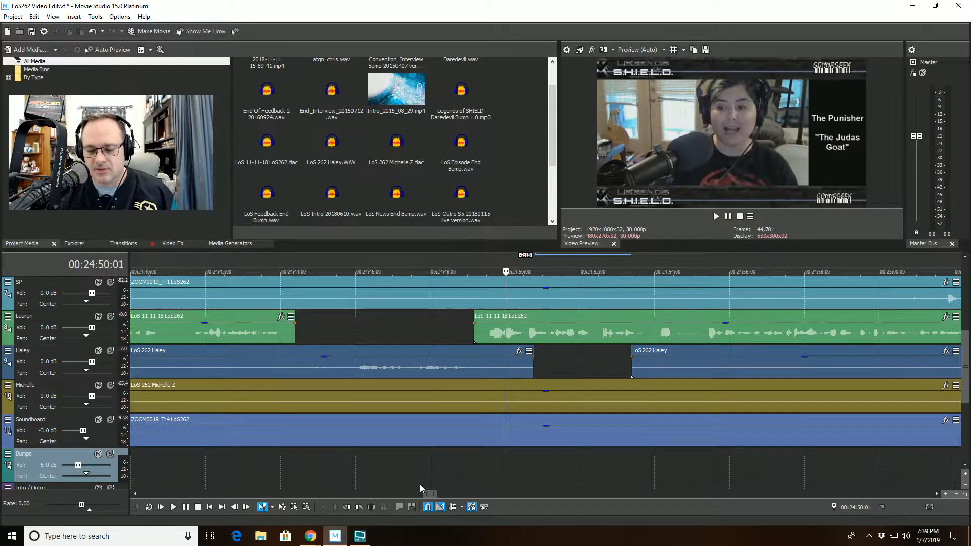
key("space")
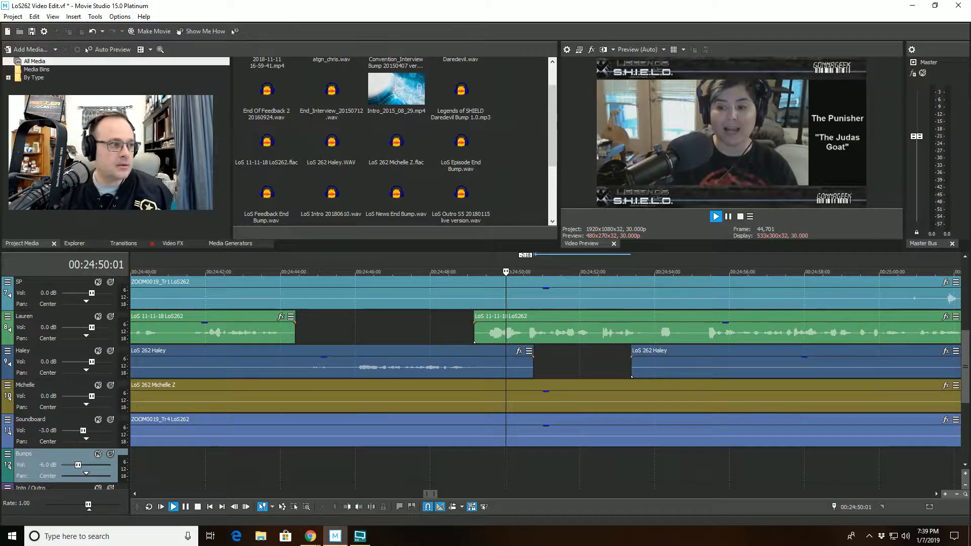
scroll(504, 483, "down", 3)
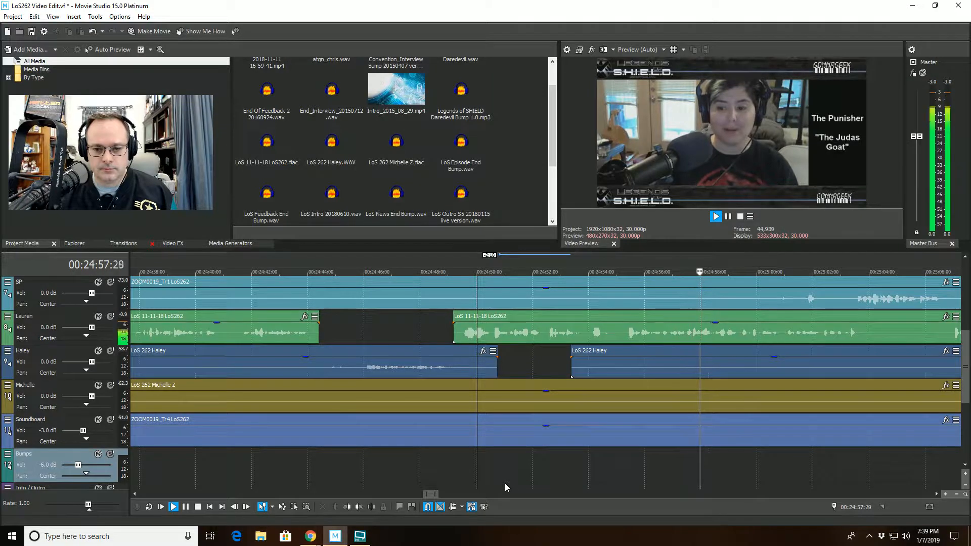
scroll(588, 459, "down", 2)
scroll(585, 460, "up", 2)
- Split the track 7 clip at 00:25:00:10 and trim the start of the clip after the split to 00:25:02:24
left_click(536, 304)
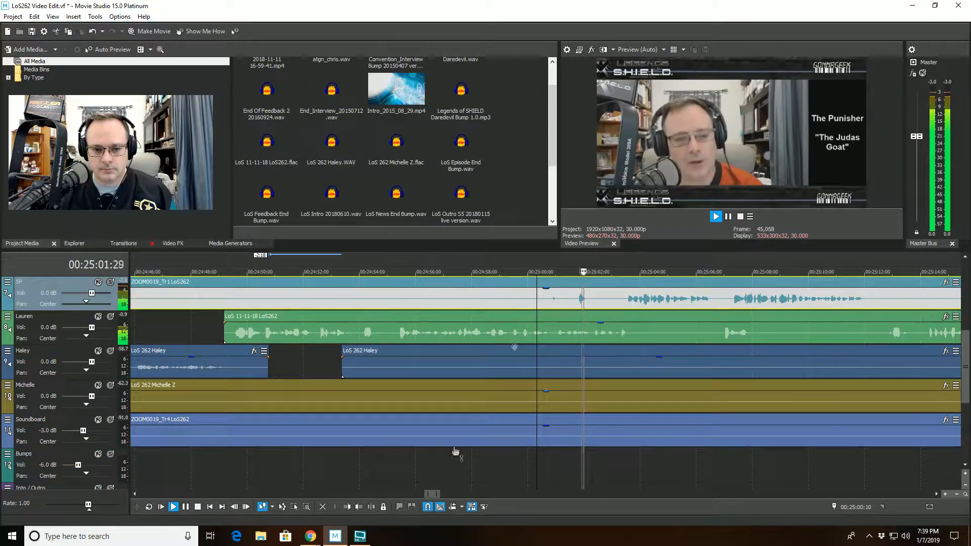
key("s")
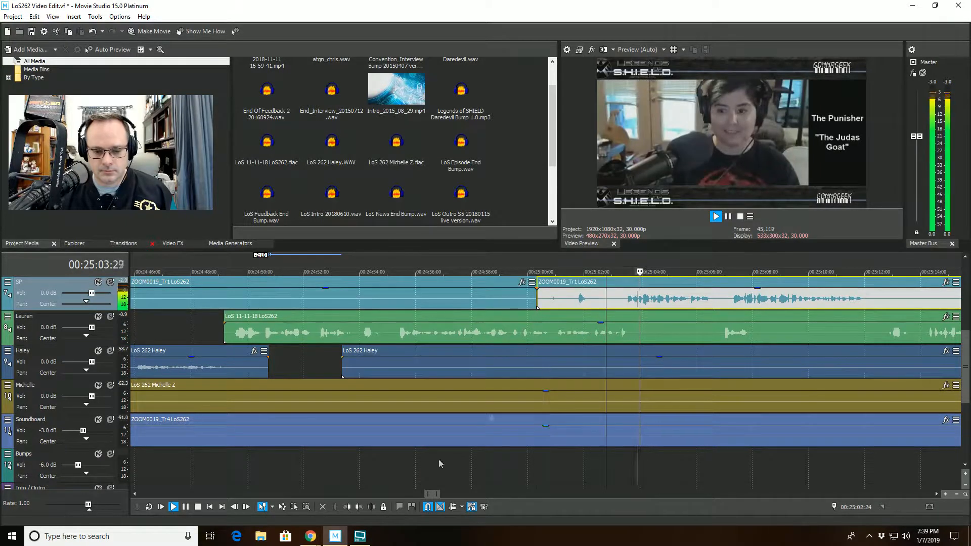
left_click(358, 507)
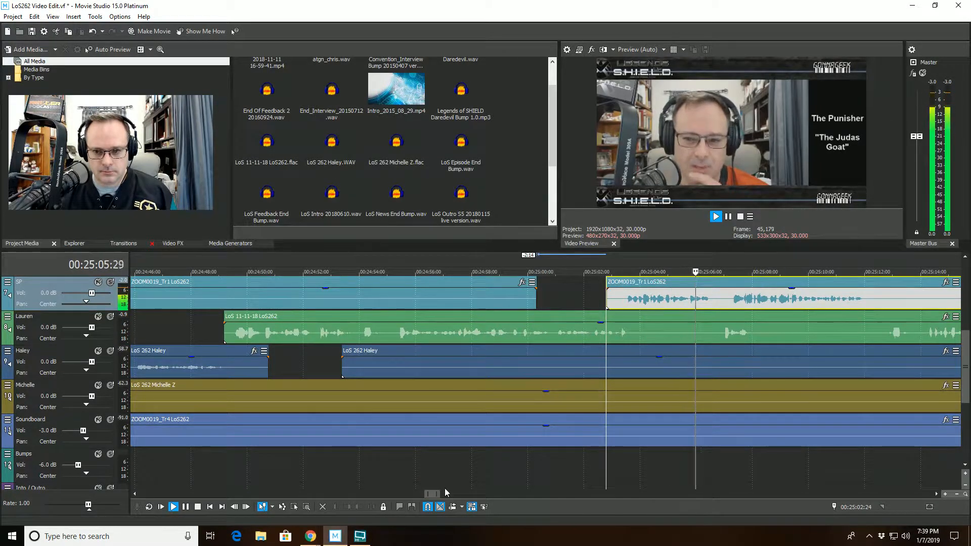
- Keep playing through about 00:25:32 and examine the speaker waveforms ahead for overlapping speech and noises
scroll(445, 487, "up", 1)
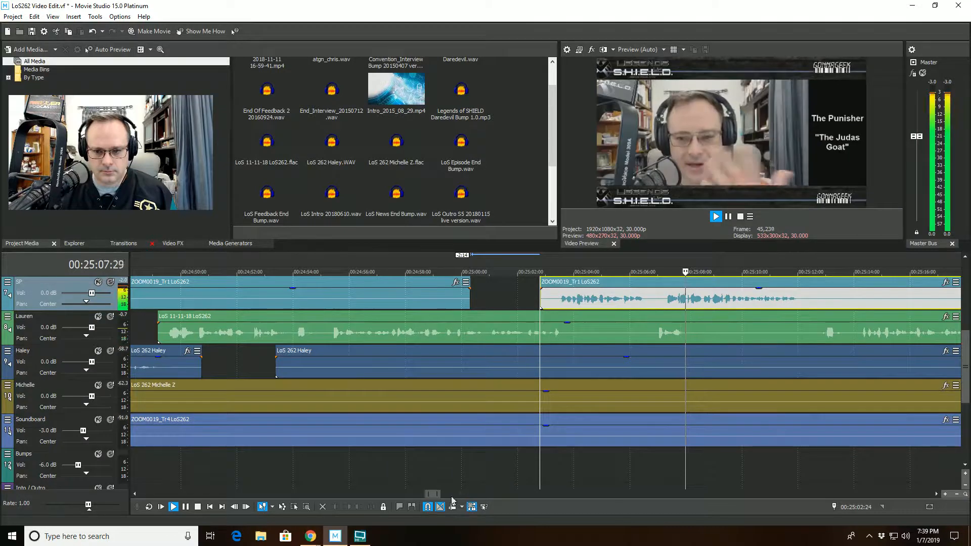
scroll(585, 455, "down", 1)
scroll(716, 448, "down", 1)
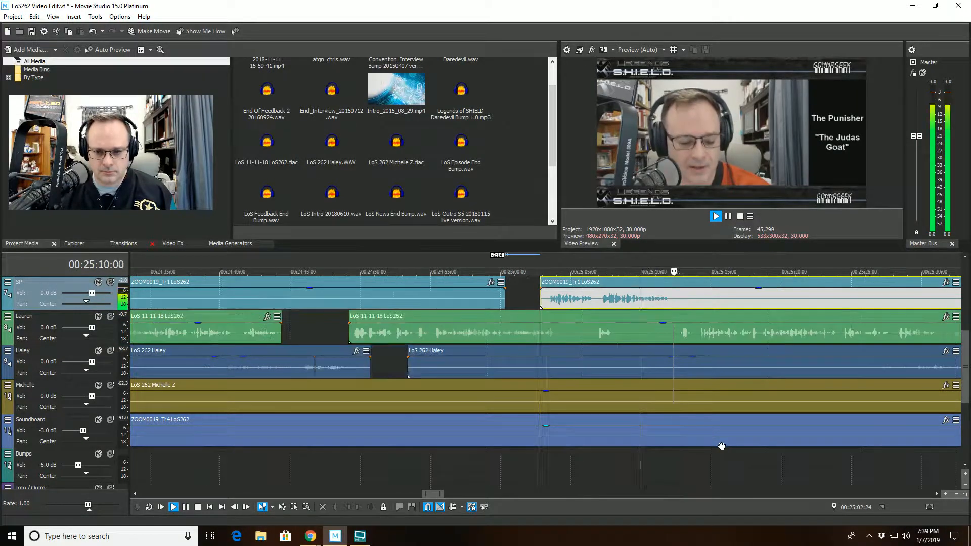
scroll(715, 447, "down", 1)
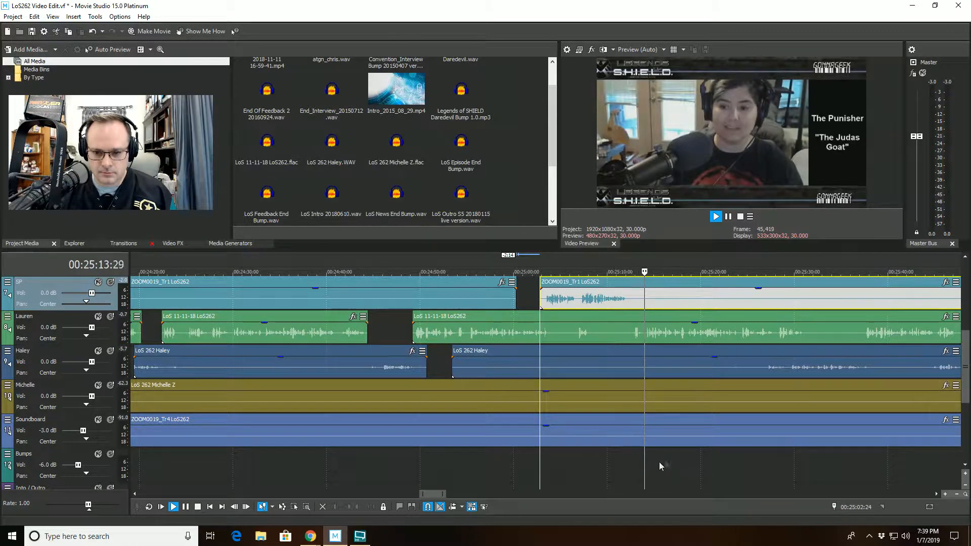
scroll(697, 461, "up", 2)
left_click(814, 456)
scroll(815, 456, "up", 1)
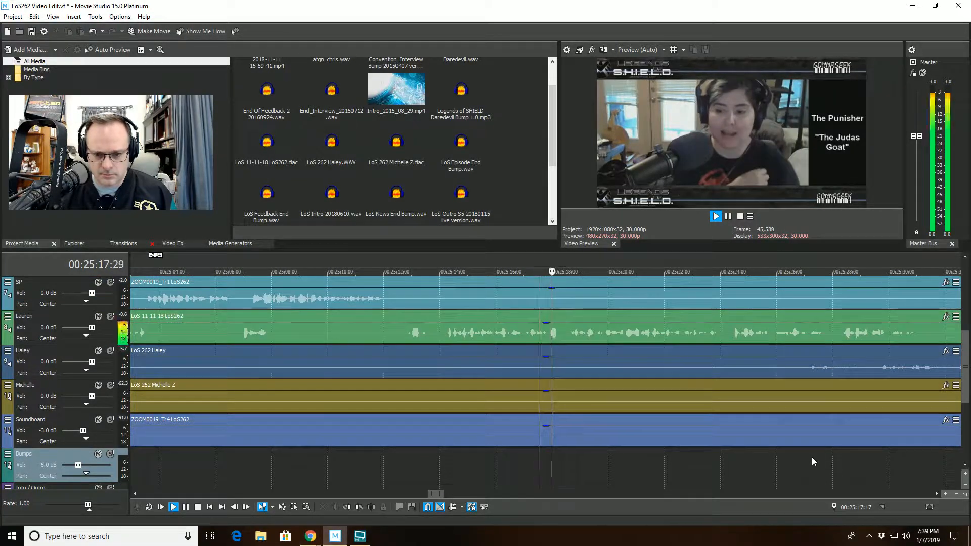
scroll(811, 457, "down", 2)
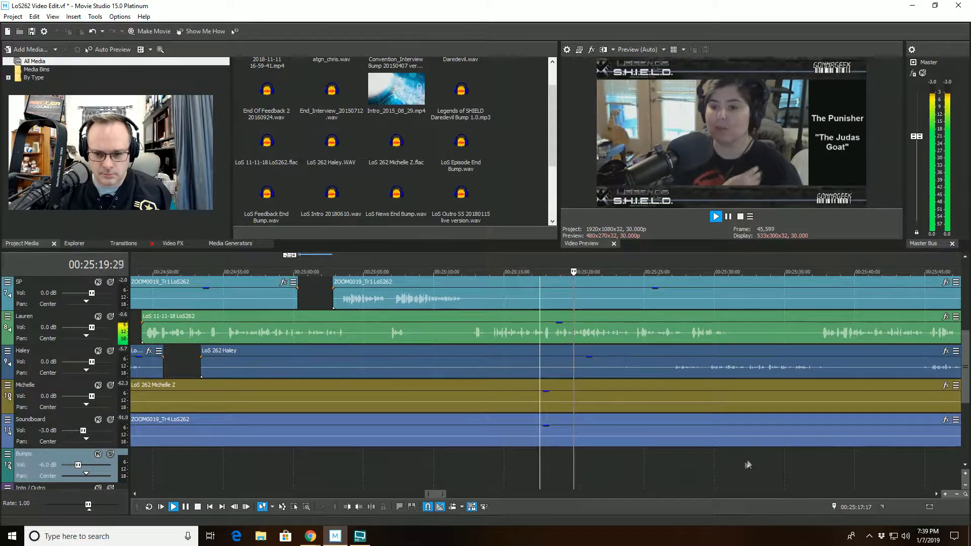
scroll(739, 462, "down", 1)
scroll(739, 462, "up", 2)
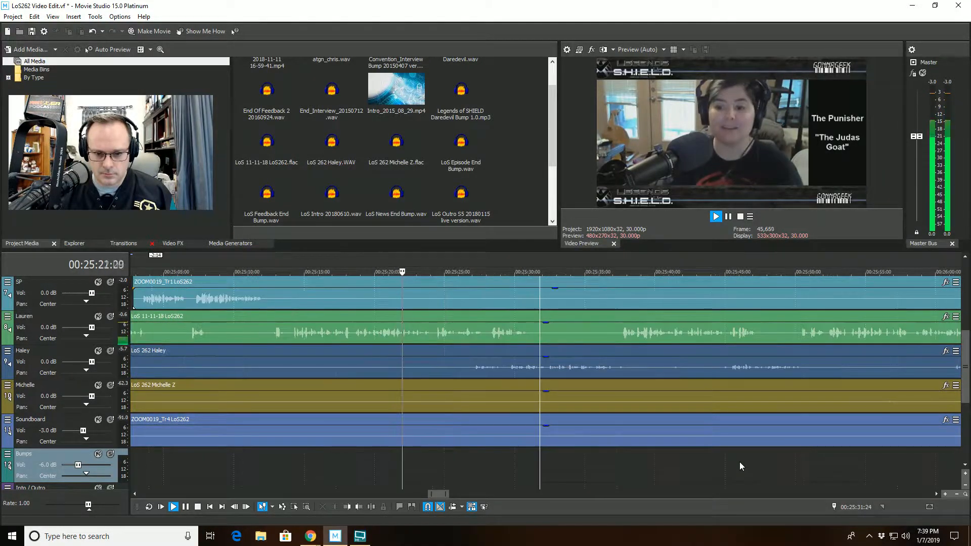
left_click(826, 460)
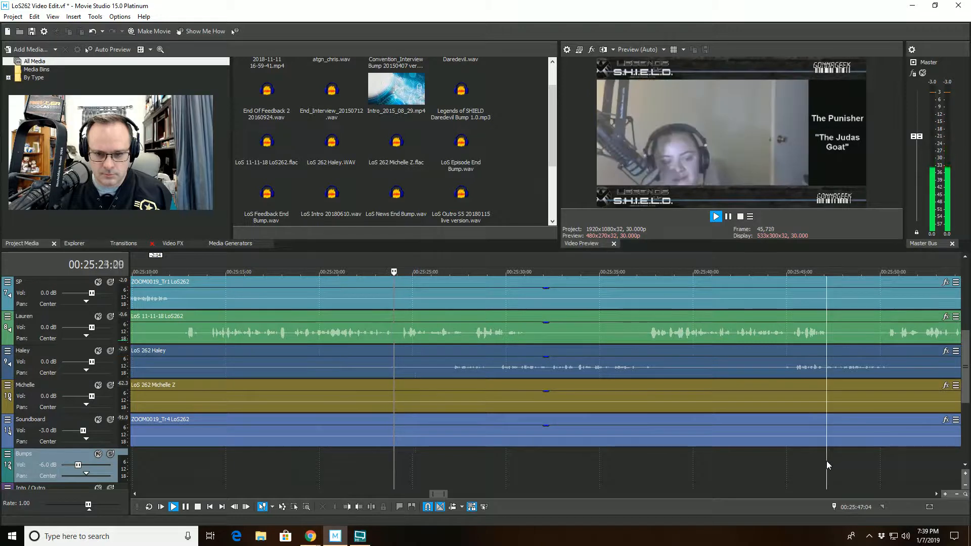
scroll(826, 461, "down", 1)
scroll(825, 461, "up", 1)
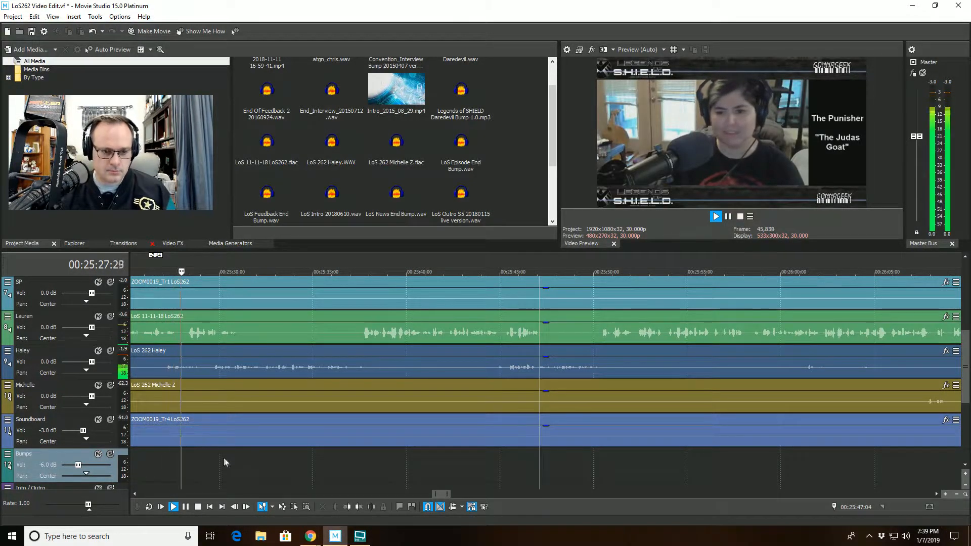
scroll(226, 453, "down", 1)
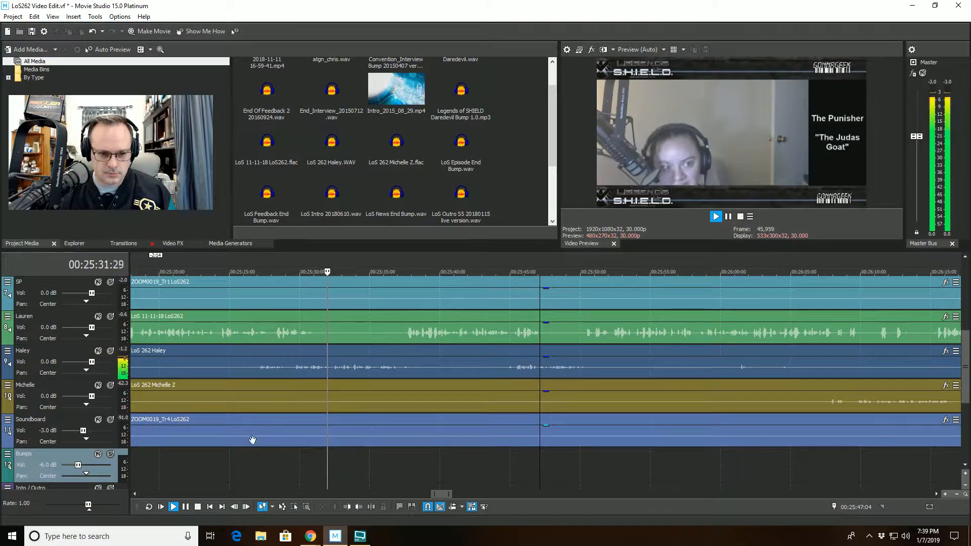
- Replay the section from 00:25:26:14 to check for crosstalk between tracks 8 and 9
left_click(250, 456)
scroll(307, 481, "up", 3)
scroll(307, 481, "up", 2)
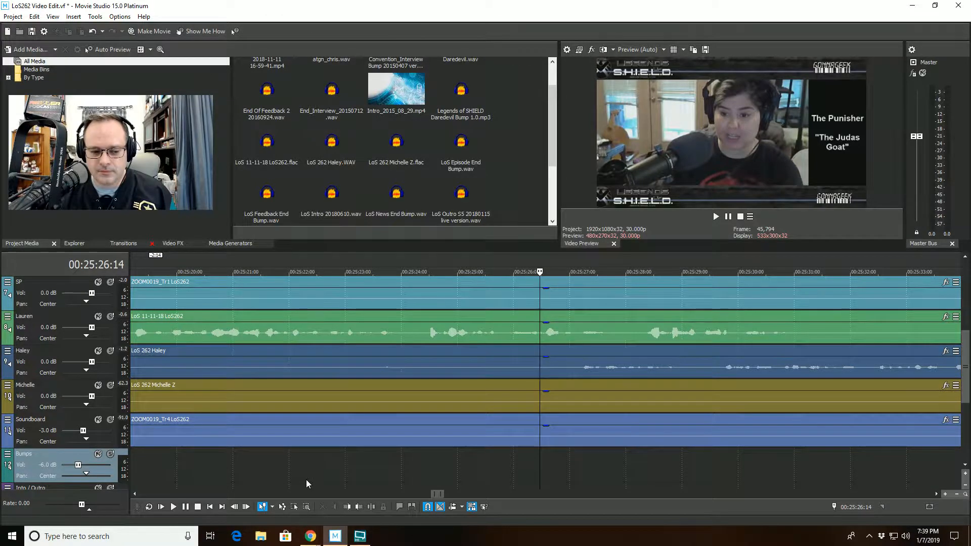
key("space")
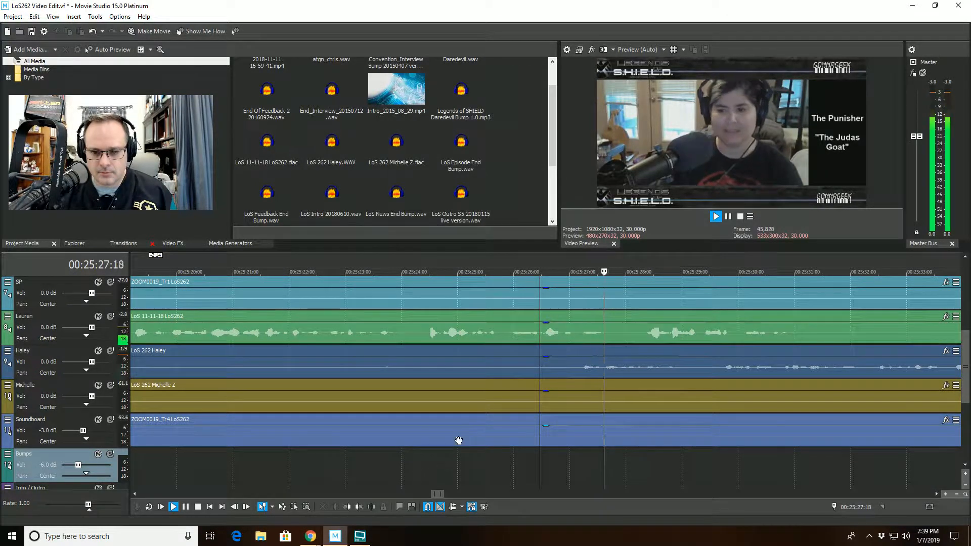
- Split the track 8 clip at 00:25:27:03 and trim the start of the clip after the split to 00:25:27:25
left_click(575, 335)
key("space")
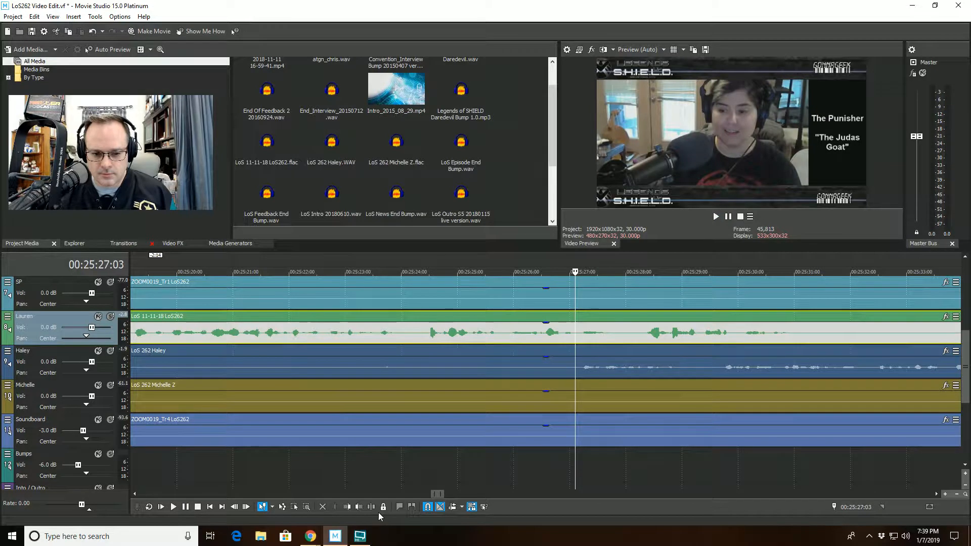
key("space")
left_click(616, 338)
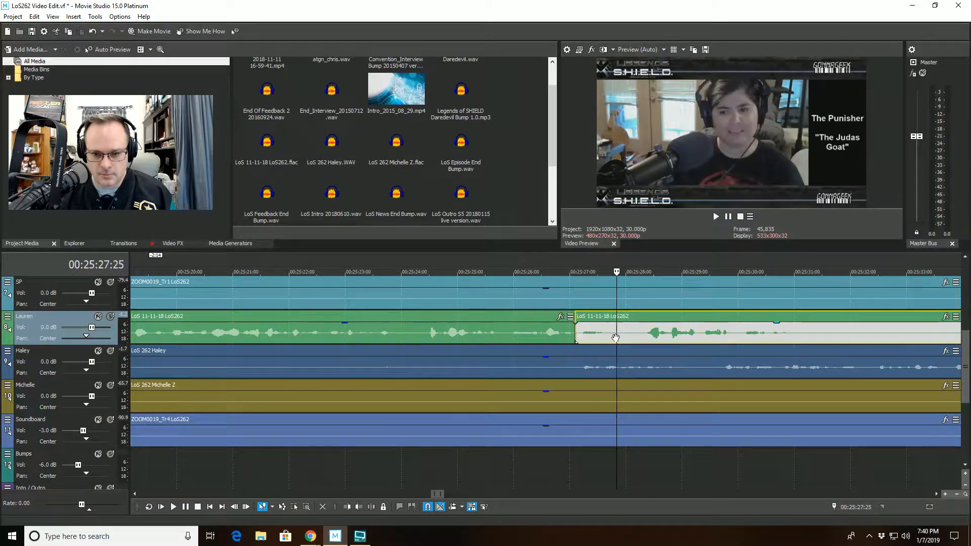
left_click(358, 507)
- Play the timeline from 00:25:26:09 through about 00:25:32 to review the new track 8 gap
left_click(530, 487)
key("space")
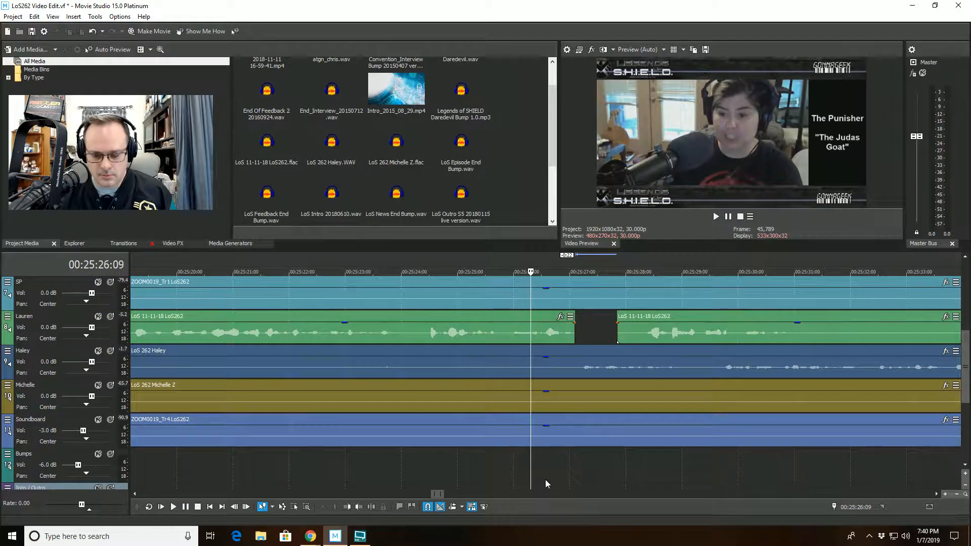
scroll(524, 486, "down", 2)
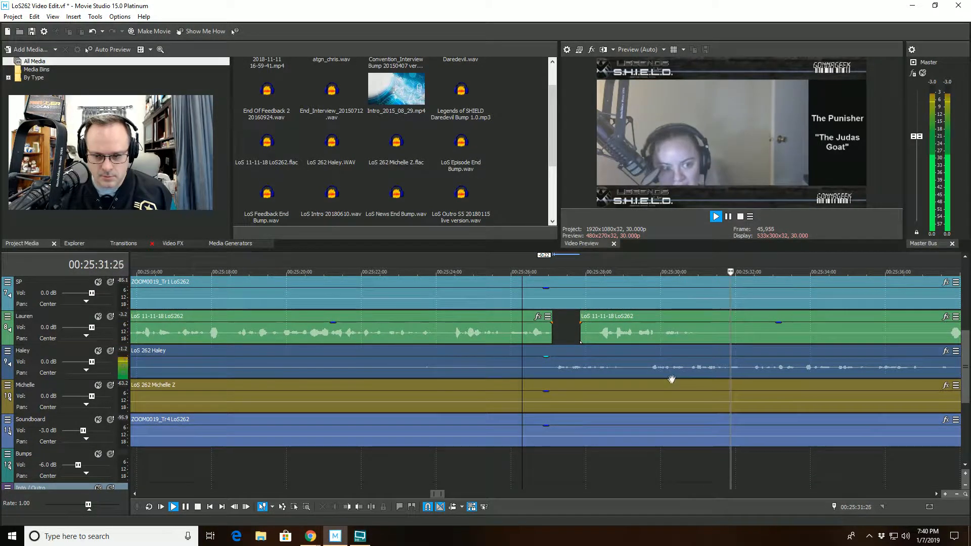
scroll(669, 381, "down", 2)
key("space")
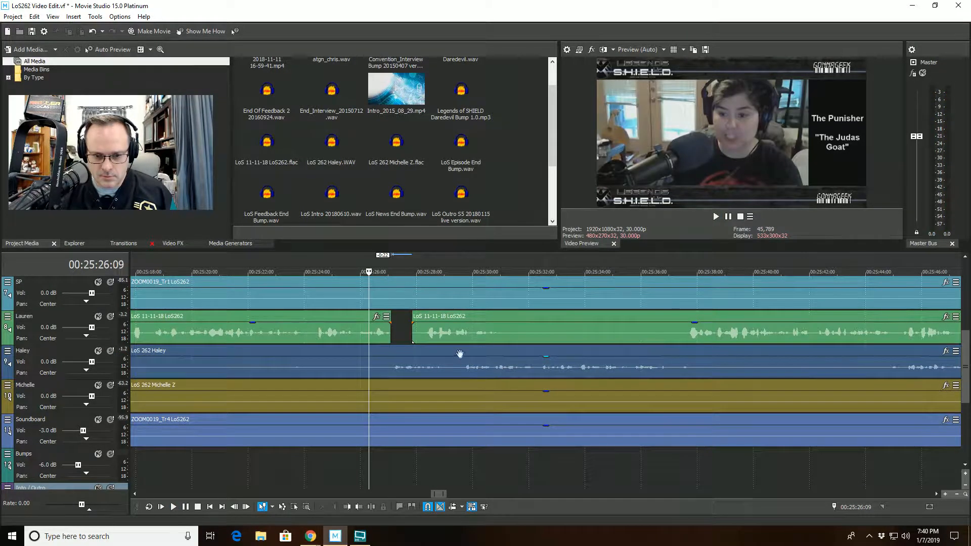
- Solo track 8 and play it around the gap near 00:25:27 to hear that speaker alone
left_click(405, 335)
scroll(406, 333, "up", 3)
scroll(422, 365, "up", 1)
key("space")
key("space")
left_click(111, 317)
key("space")
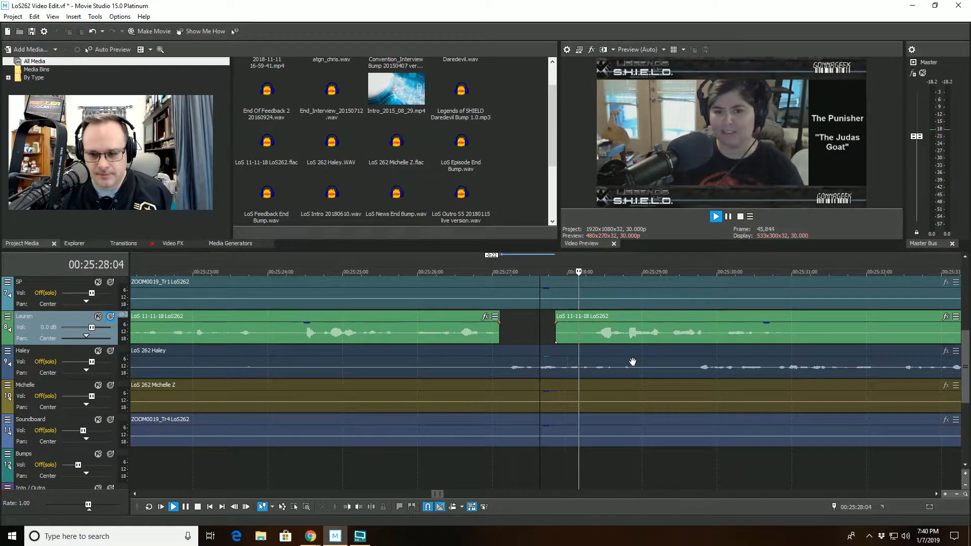
- Listen to soloed track 8 around 00:25:29 and split its clip at 00:25:29:16
key("space")
key("space")
left_click(666, 336)
key("space")
scroll(625, 351, "up", 8)
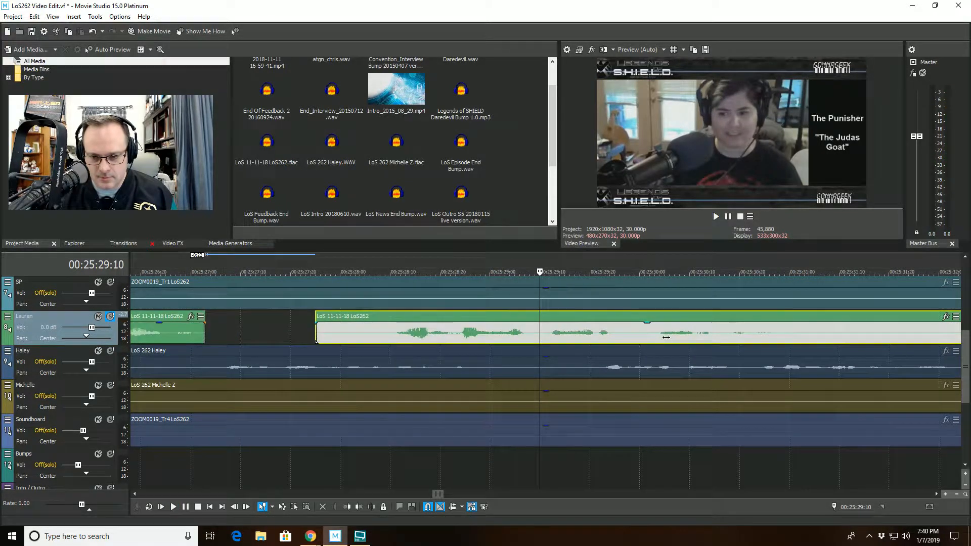
left_click(624, 340)
key("space")
key("space")
scroll(624, 340, "down", 3)
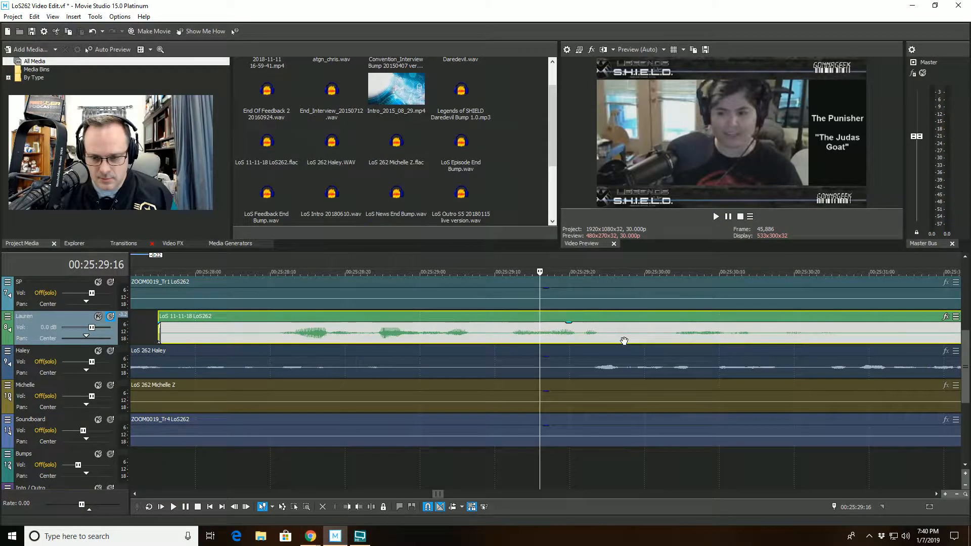
left_click(371, 506)
- Trim the start of the track 8 clip after the new split to 00:25:31:14
key("space")
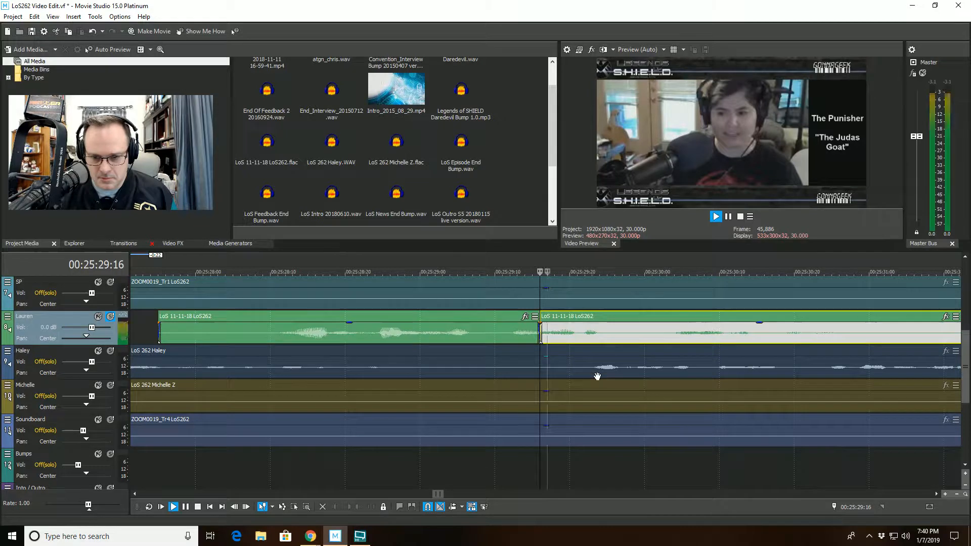
scroll(597, 374, "down", 3)
key("Return")
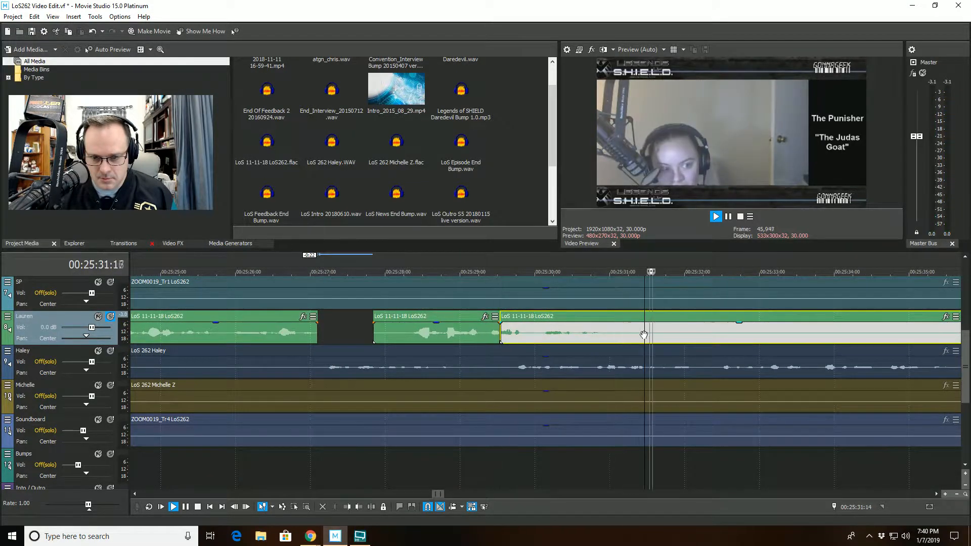
left_click(348, 506)
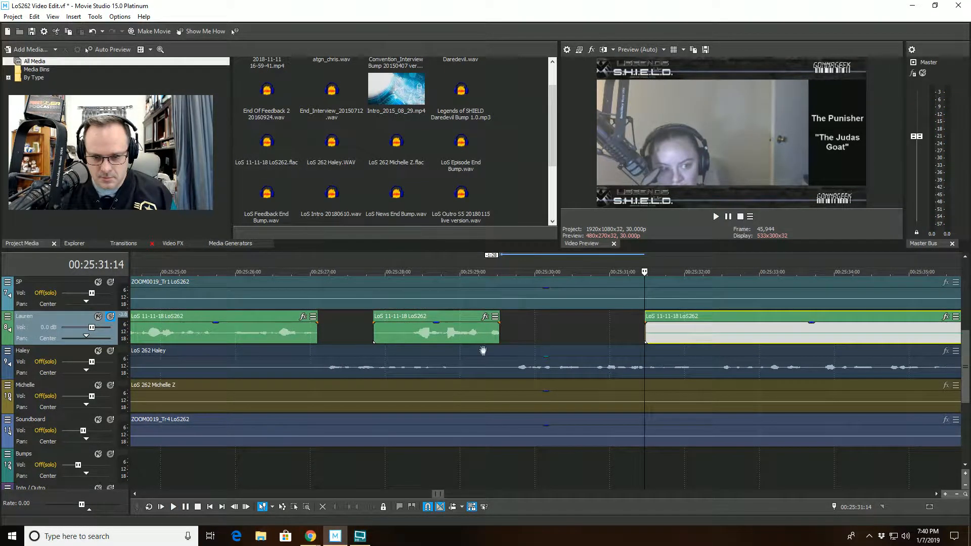
- Add a short fade-out at the end of the short track 8 clip near 00:25:29:16
left_click(498, 297)
scroll(498, 298, "up", 5)
left_click_drag(548, 323, 535, 321)
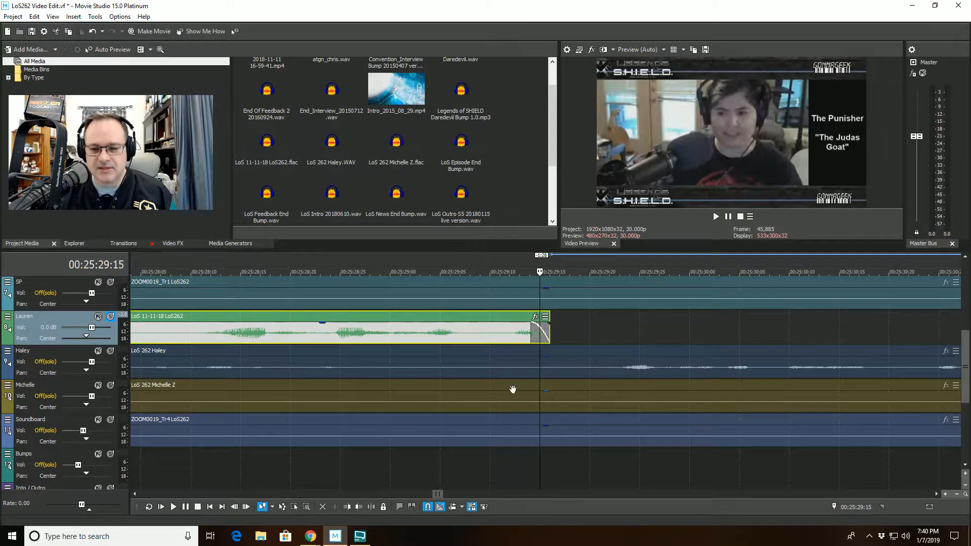
scroll(503, 380, "down", 3)
scroll(502, 381, "up", 5)
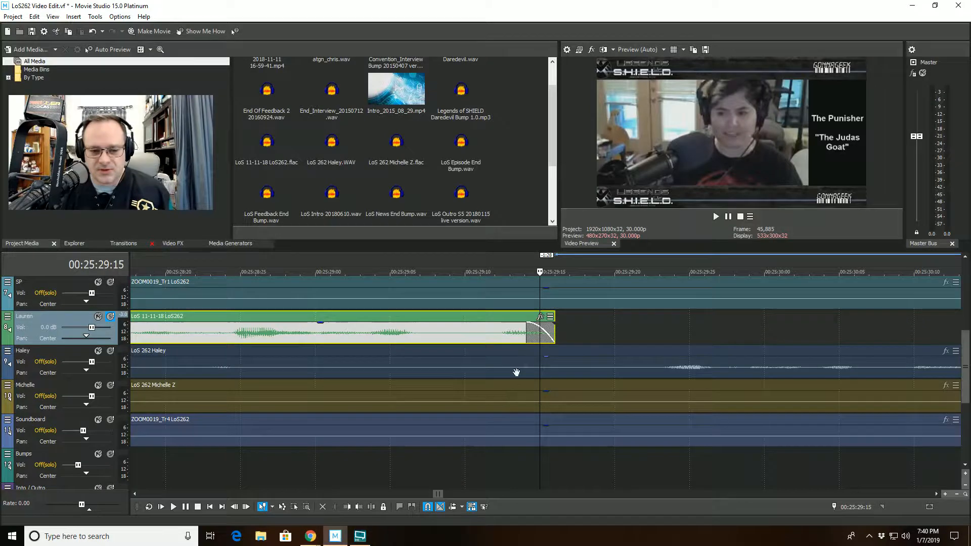
scroll(528, 362, "down", 5)
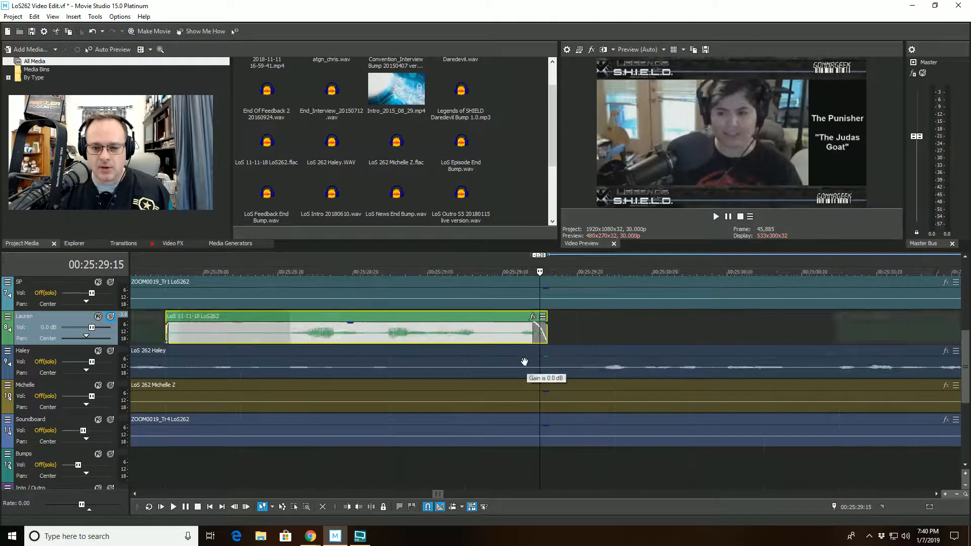
- Review soloed track 8 from 00:25:25:26, then unsolo it and replay the passage with all tracks
left_click(436, 457)
key("space")
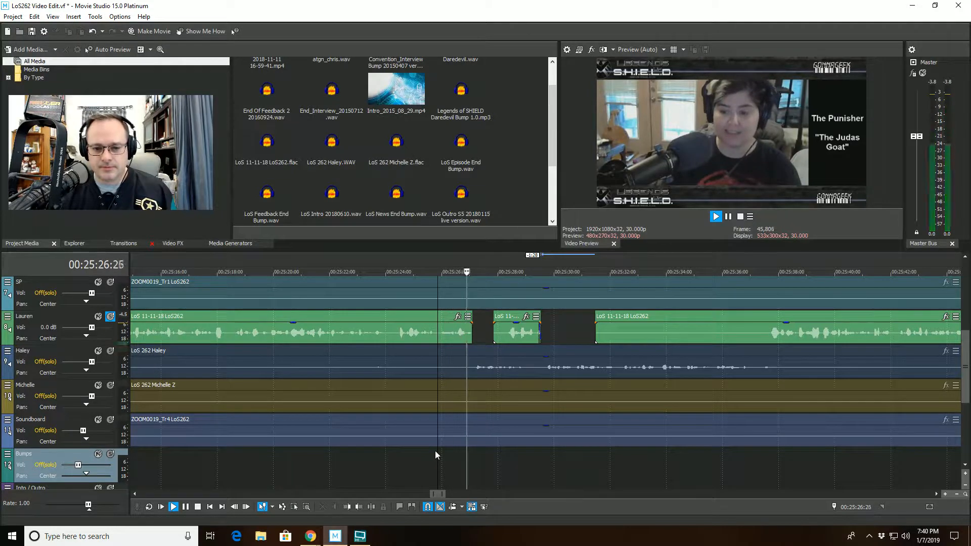
key("space")
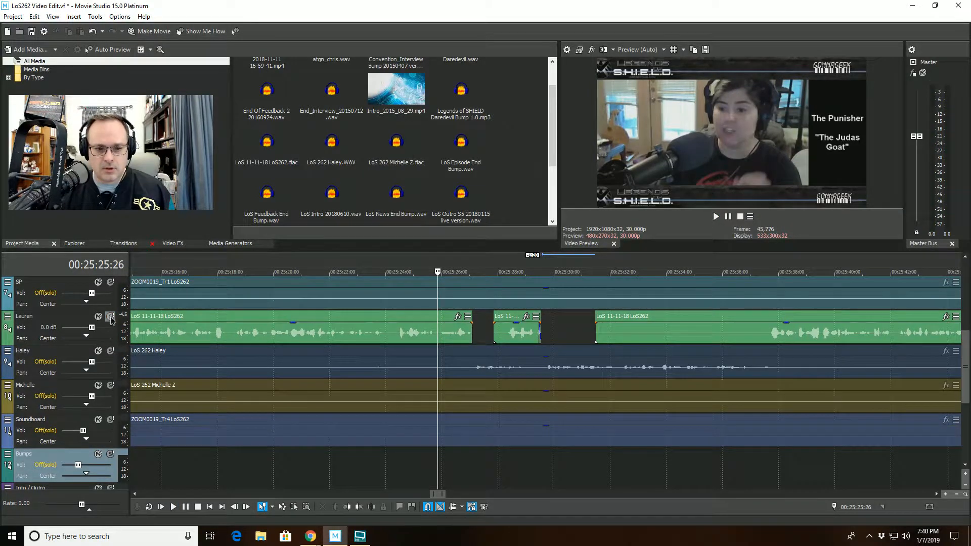
left_click(110, 317)
key("space")
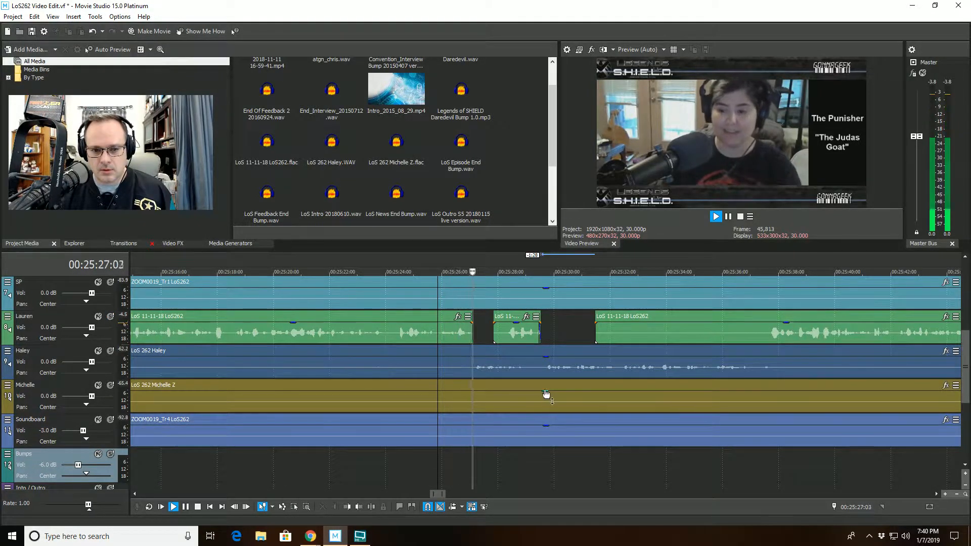
- Trim the start of the short track 8 clip between the two gaps to 00:25:28:07
scroll(541, 387, "up", 2)
left_click(592, 335)
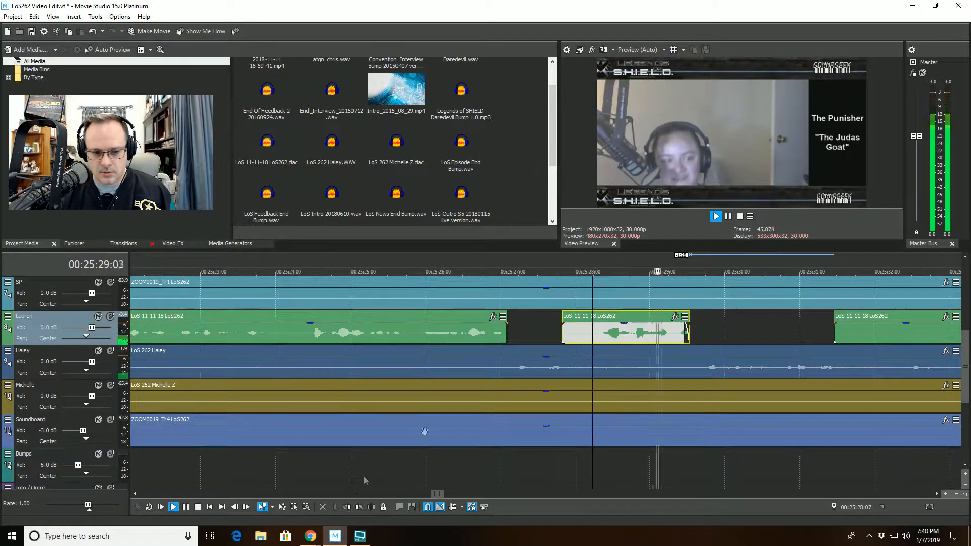
left_click(347, 506)
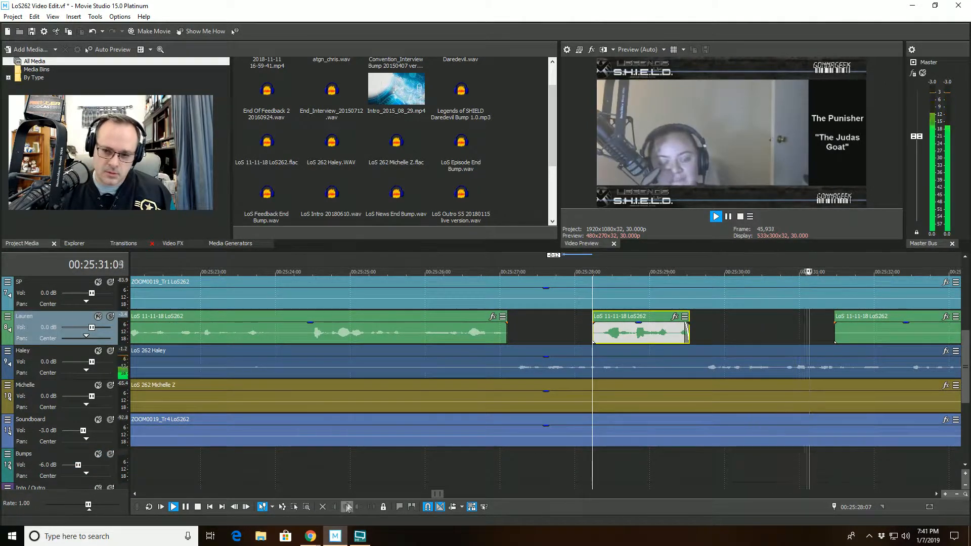
- Continue listening to all tracks through about 00:25:47 to check for crosstalk between tracks 8 and 9
scroll(570, 411, "down", 2)
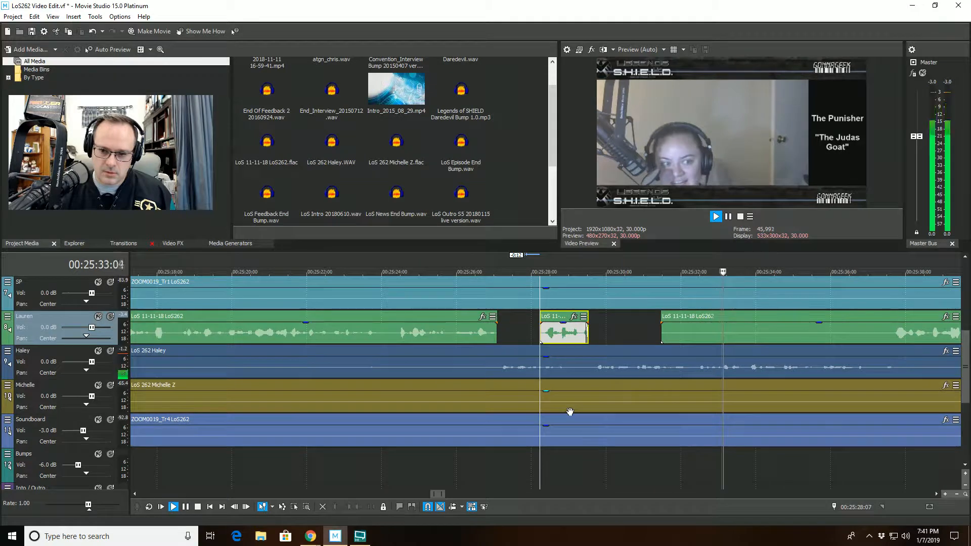
scroll(570, 411, "down", 2)
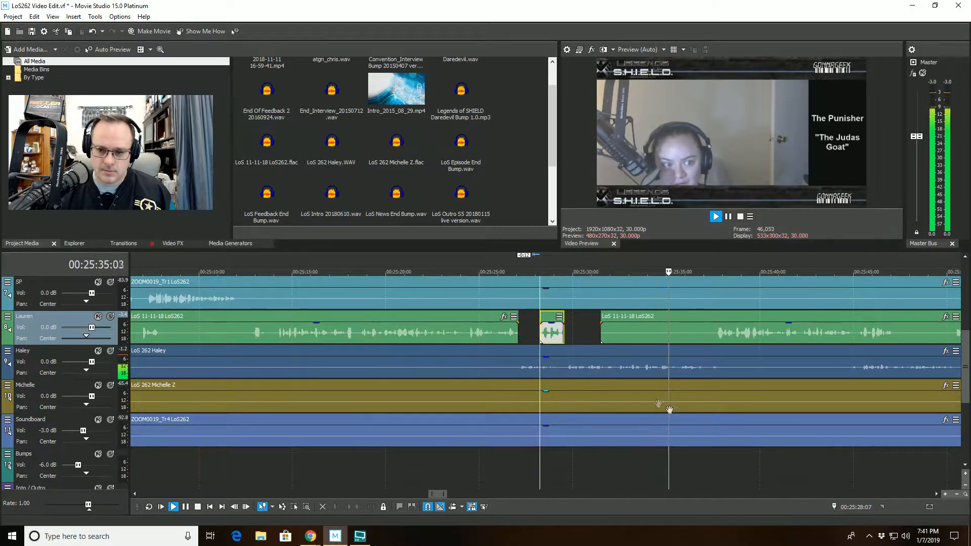
left_click(733, 450)
scroll(733, 450, "up", 3)
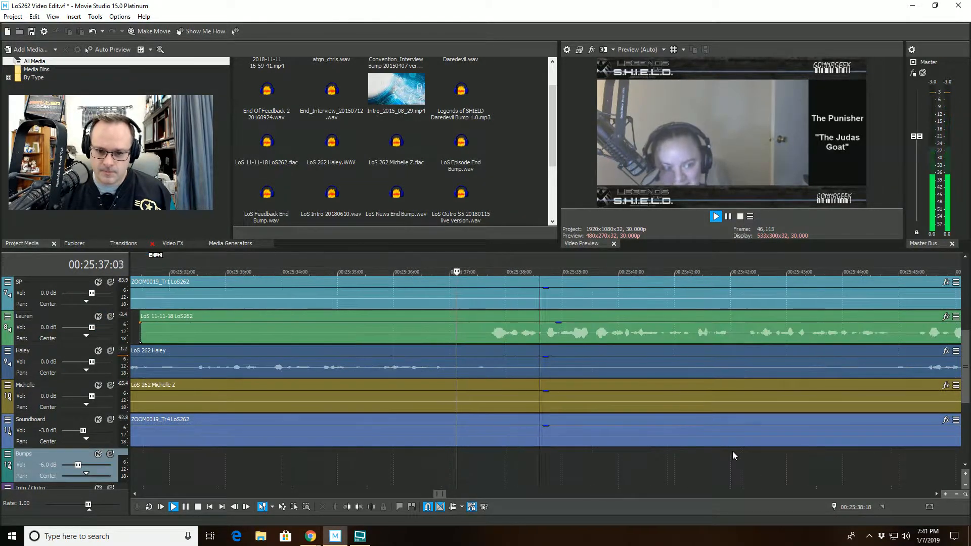
scroll(734, 455, "down", 2)
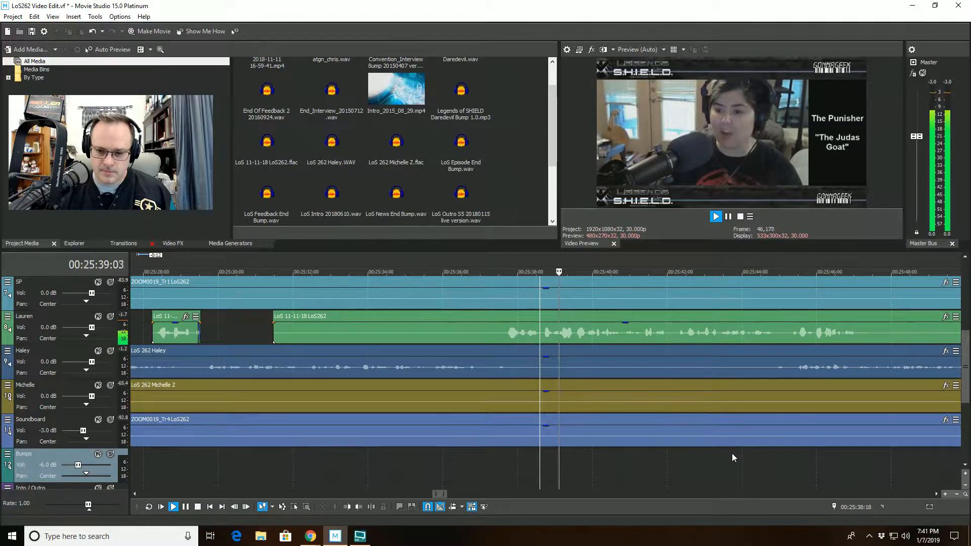
scroll(734, 454, "up", 2)
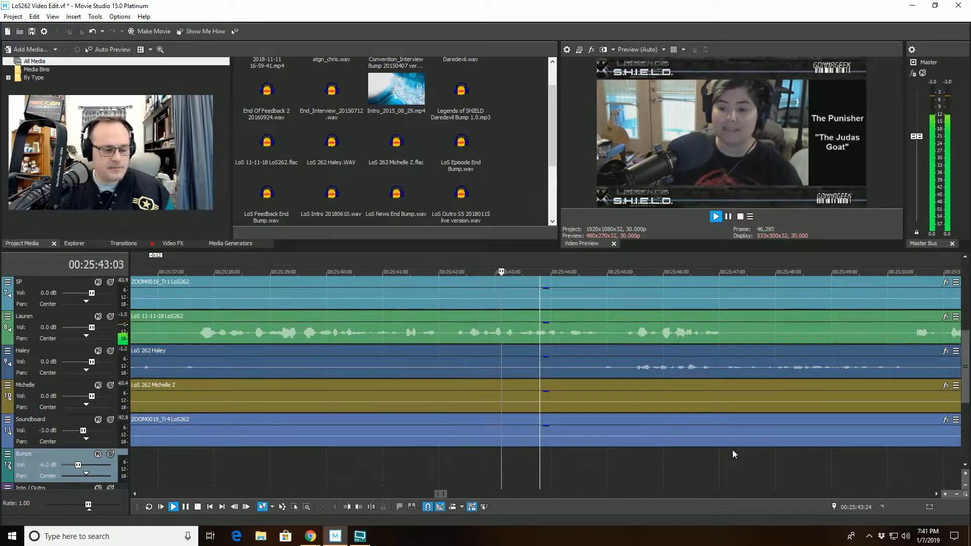
scroll(732, 450, "up", 1)
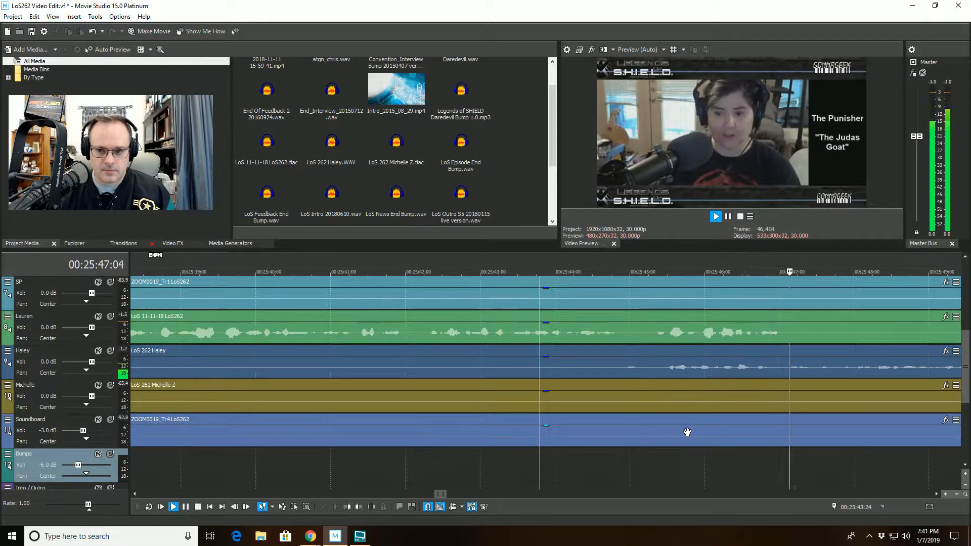
key("space")
- Split the track 8 clip at 00:25:45:03 and trim the start of the clip after the split to 00:25:47:13
scroll(597, 349, "down", 2)
left_click(588, 337)
left_click(587, 337)
left_click(371, 507)
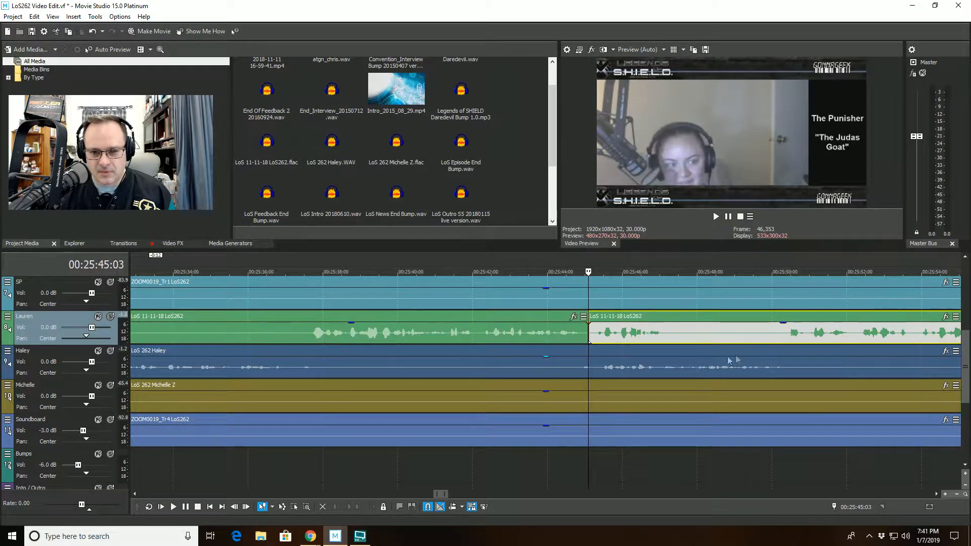
key("space")
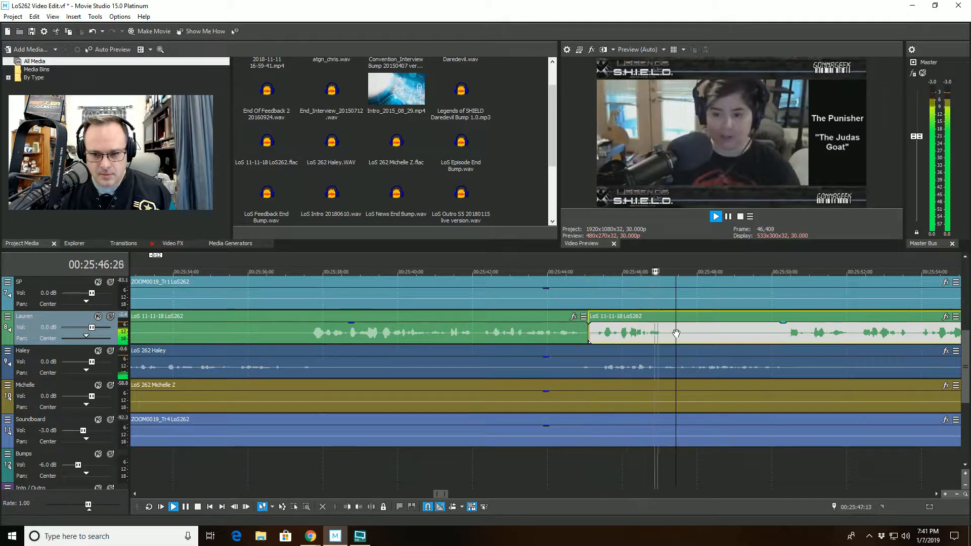
key("space")
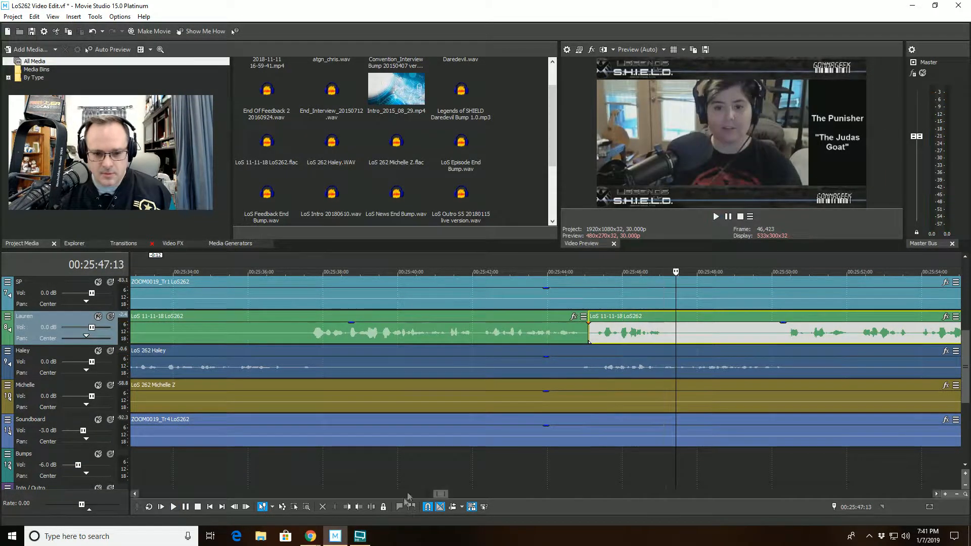
left_click(347, 506)
- Play all tracks from about 00:25:43 through 00:25:55 to review the new track 8 gap
left_click(523, 476)
key("space")
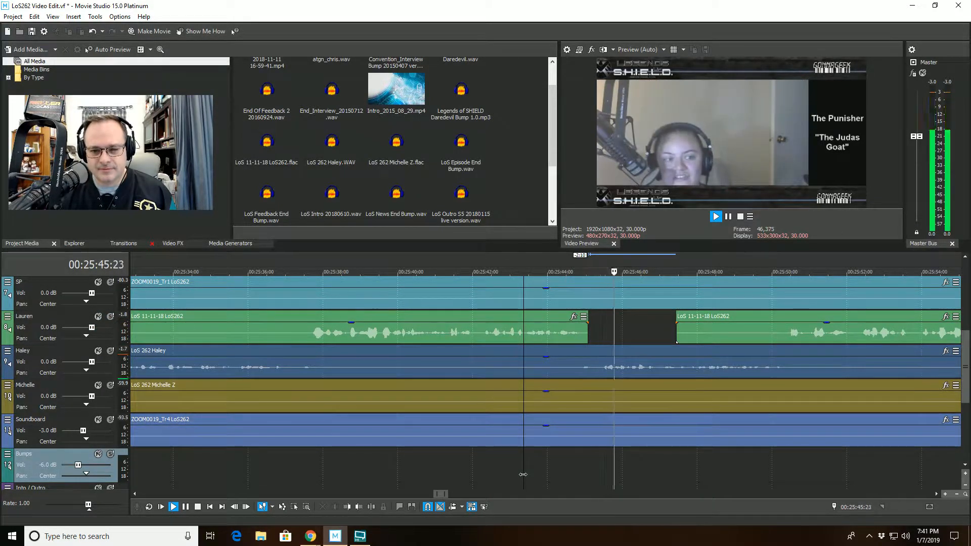
scroll(569, 459, "up", 3)
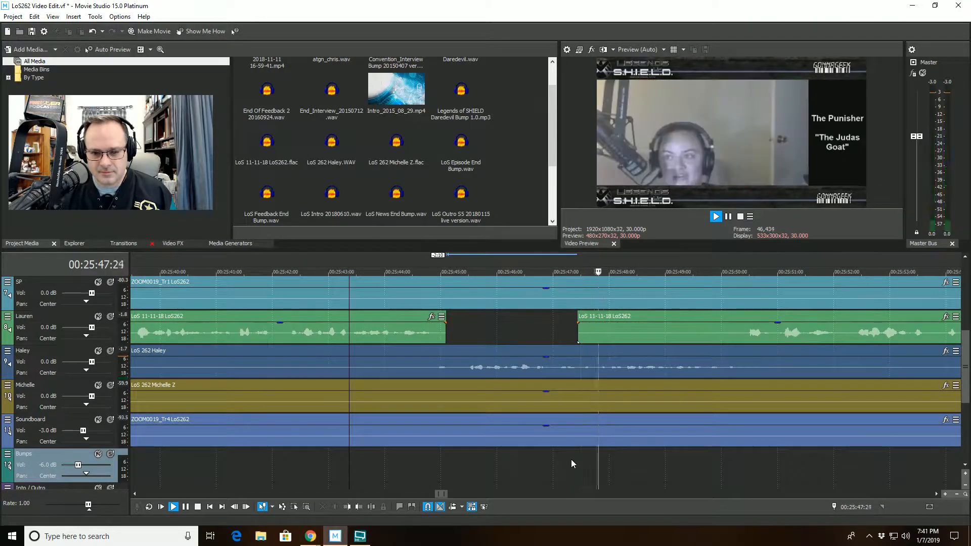
scroll(571, 459, "down", 3)
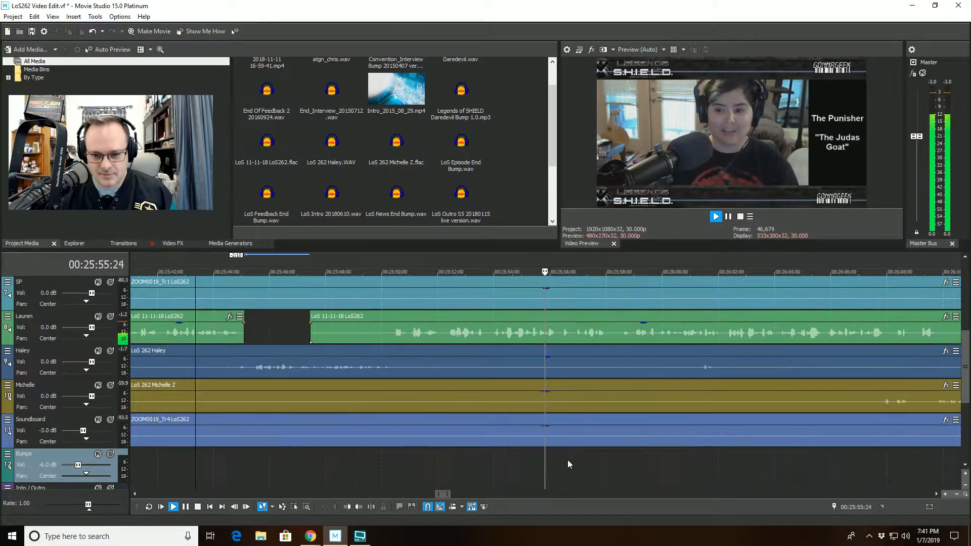
- Split the track 8 clip at about 00:25:56:10 and trim the start of the clip after the split to 00:25:56:25
left_click(559, 329)
left_click(378, 507)
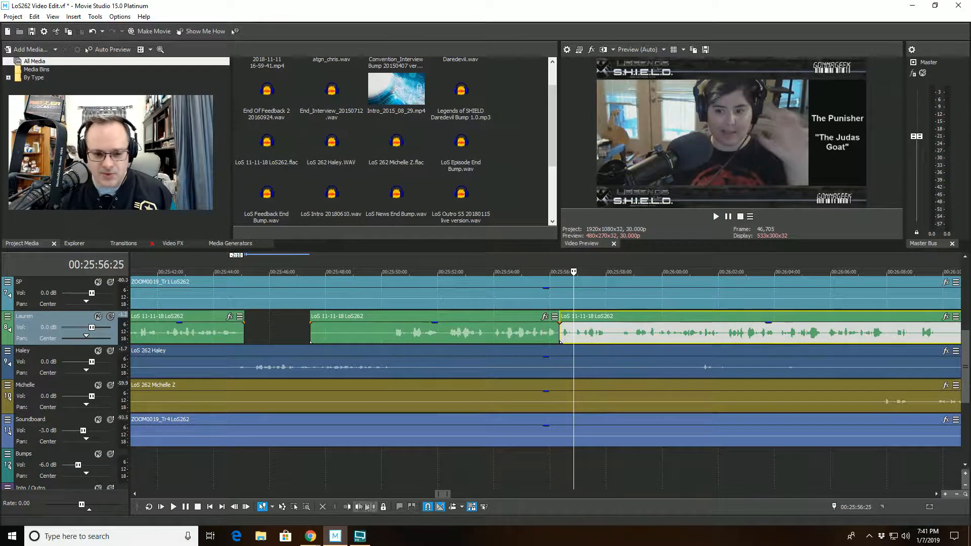
left_click(358, 506)
- Play from about 00:25:53 through 00:26:02 to review the short track 8 gap and check track 9 for noises
left_click(479, 366)
key("space")
scroll(480, 366, "down", 2)
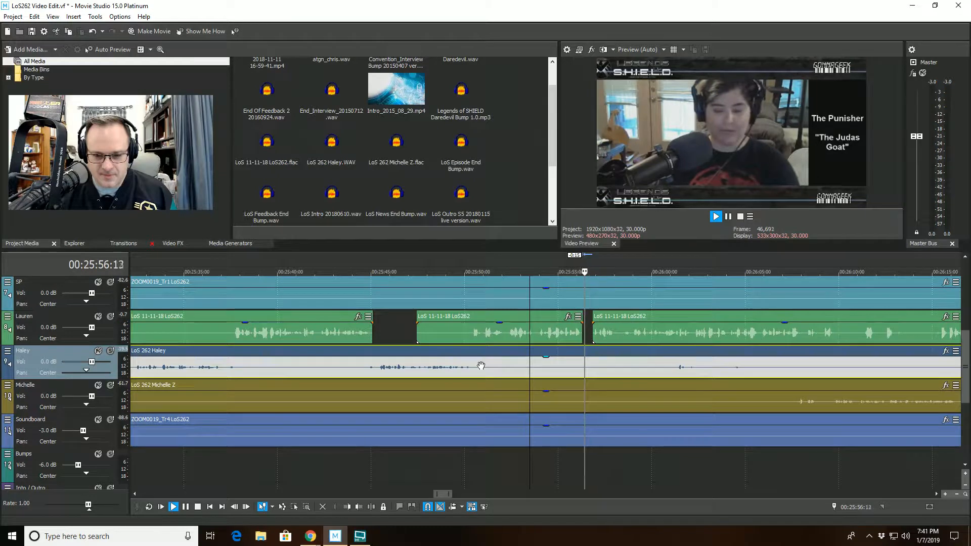
scroll(481, 366, "down", 1)
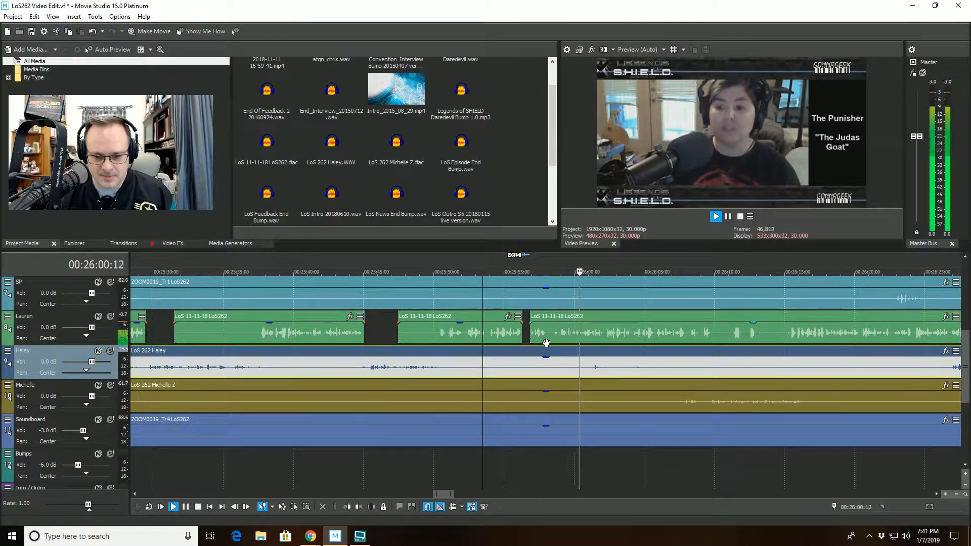
scroll(559, 345, "up", 2)
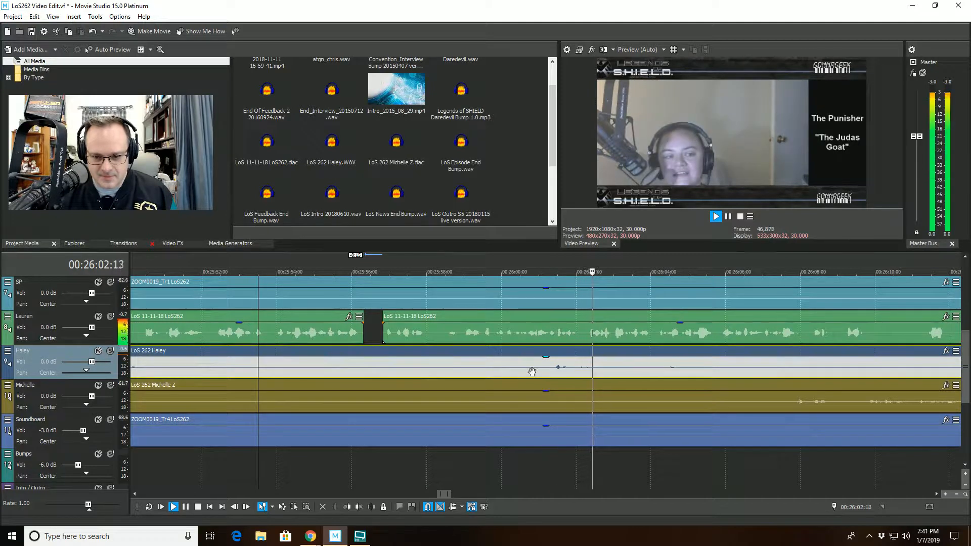
- Split the track 9 clip at 00:26:00:29 and trim the start of the clip after the split to 00:26:03:24
left_click(537, 351)
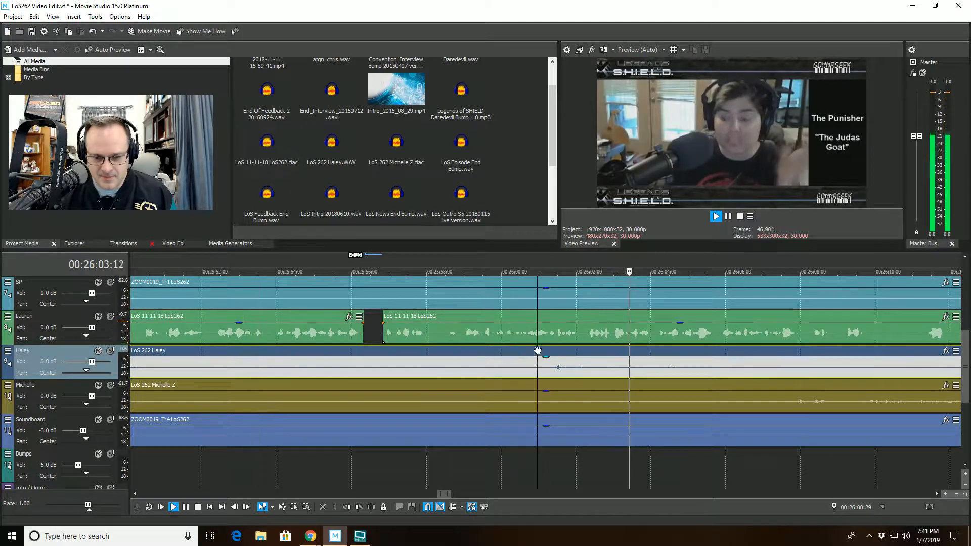
left_click(371, 507)
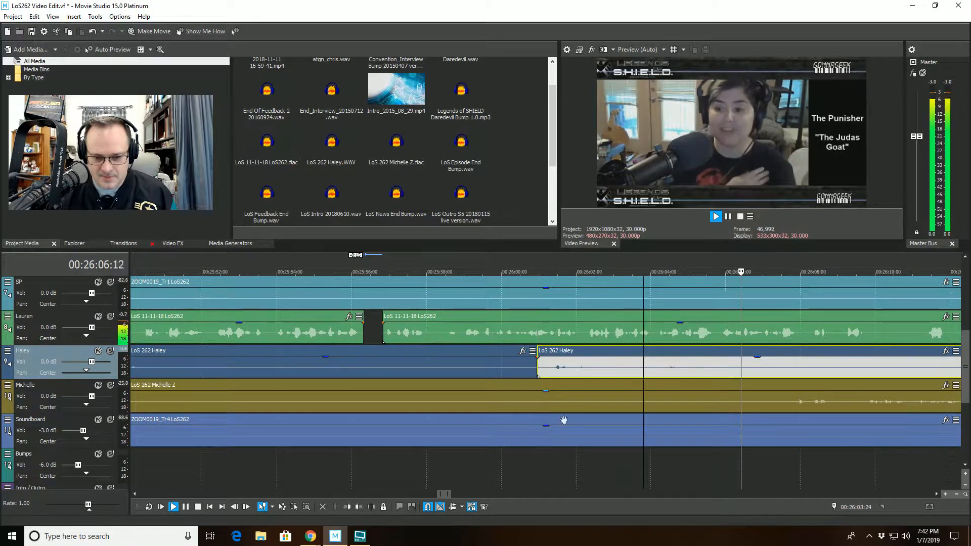
left_click(348, 506)
scroll(814, 407, "down", 1)
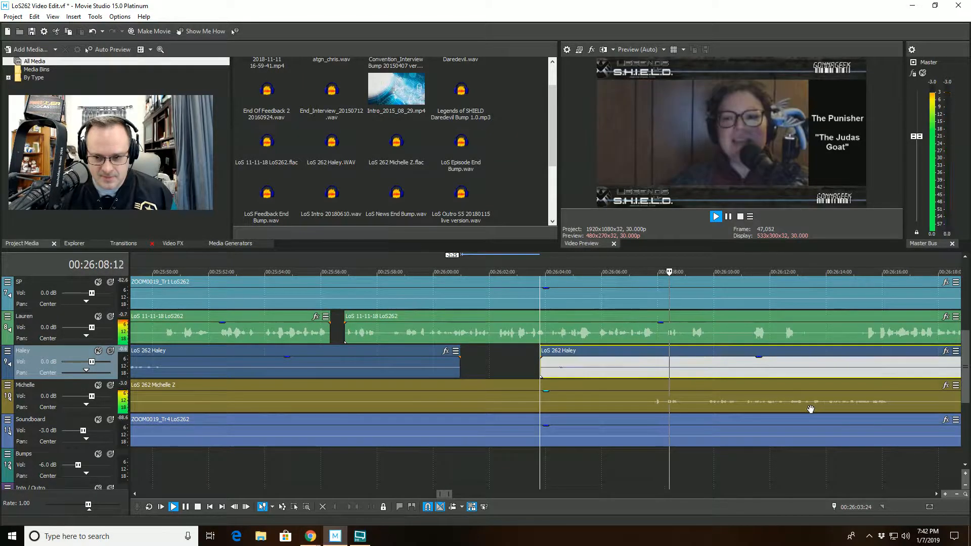
- Split the track 10 clip at 00:26:07:20 and trim the start of the clip after the split to 00:26:09:09
left_click(647, 386)
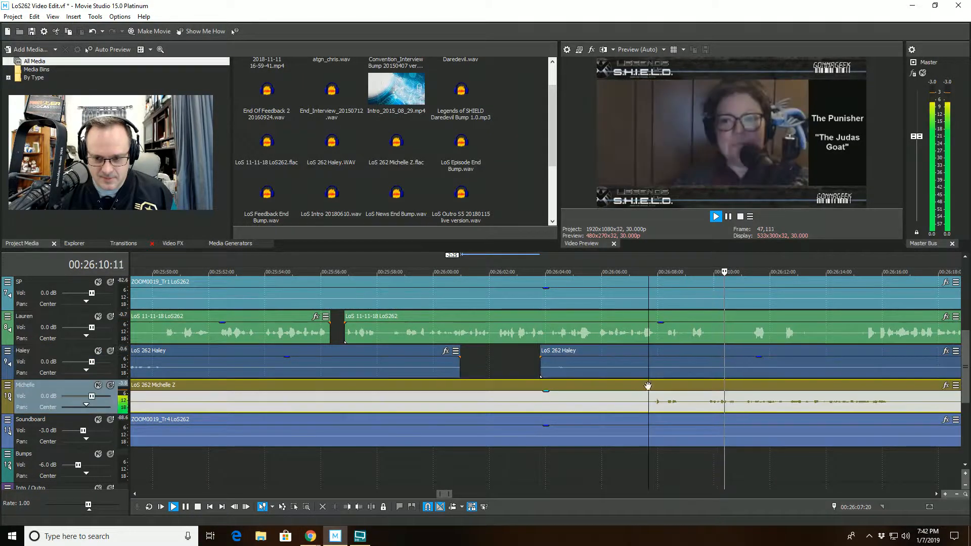
key("s")
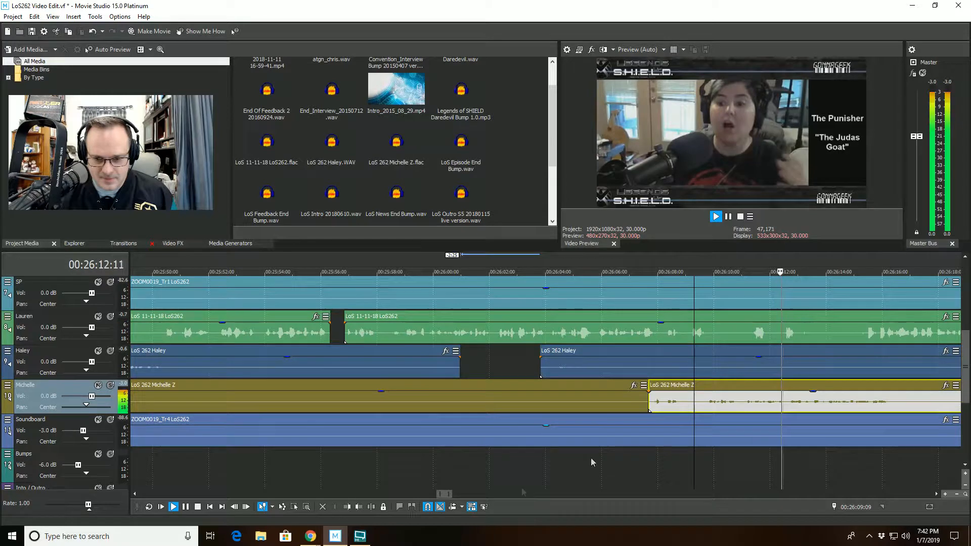
left_click(347, 506)
scroll(629, 398, "down", 1)
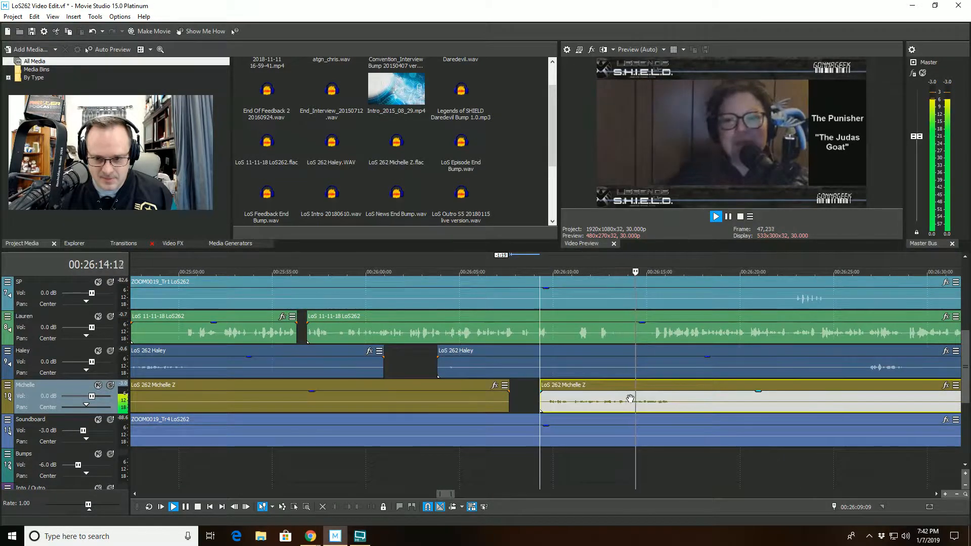
- Split the track 8 clip at 00:26:12:04 and trim the start of the clip after the split to 00:26:13:18
scroll(630, 399, "up", 1)
left_click(588, 341)
key("space")
scroll(599, 341, "up", 3)
key("space")
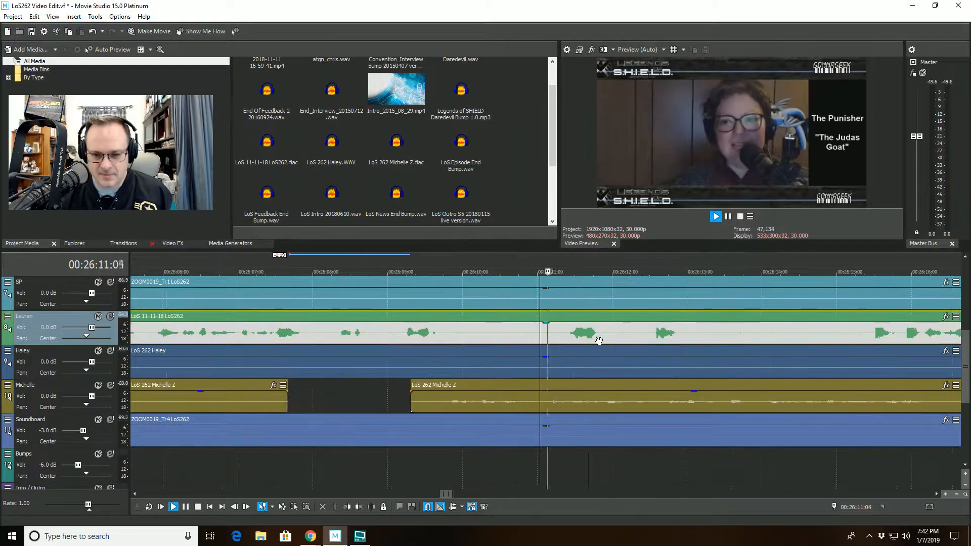
key("space")
left_click(622, 316)
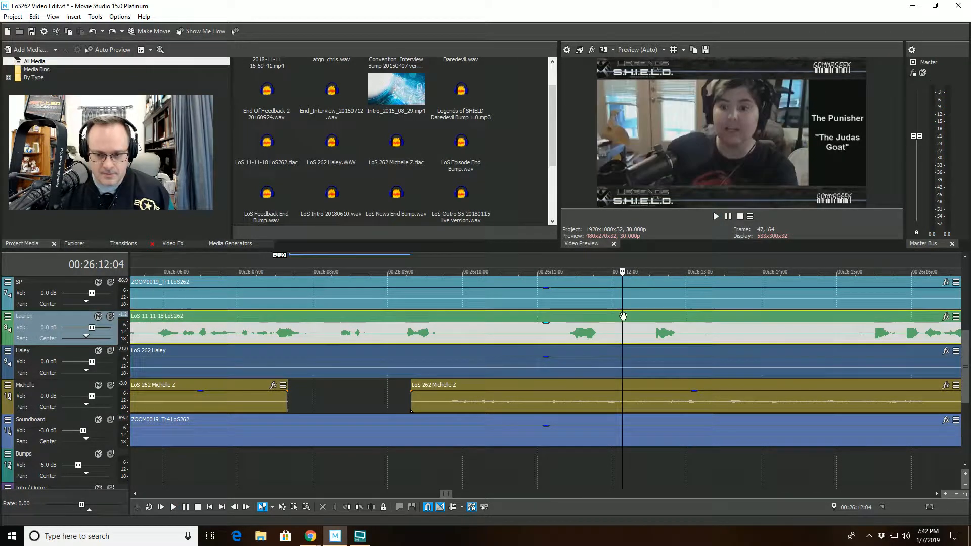
left_click(360, 507)
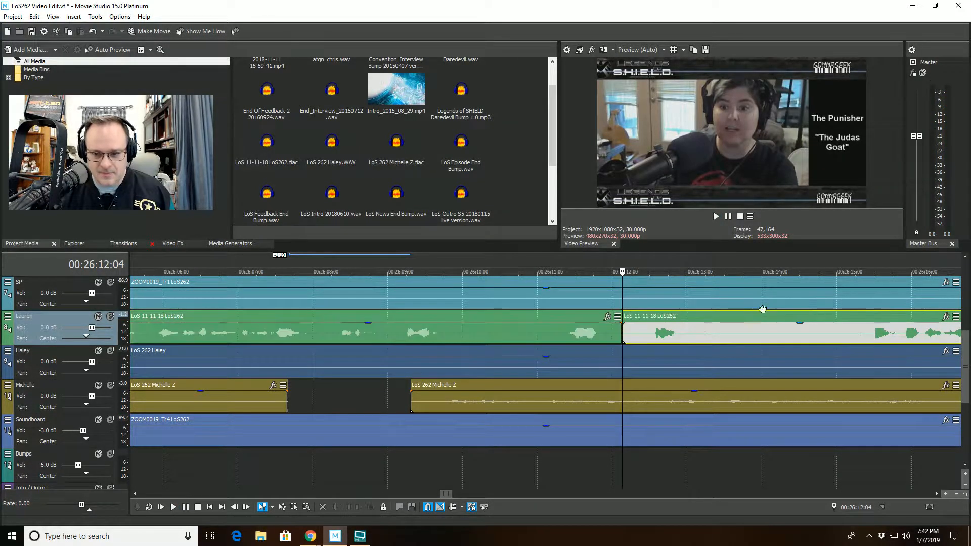
left_click(731, 318)
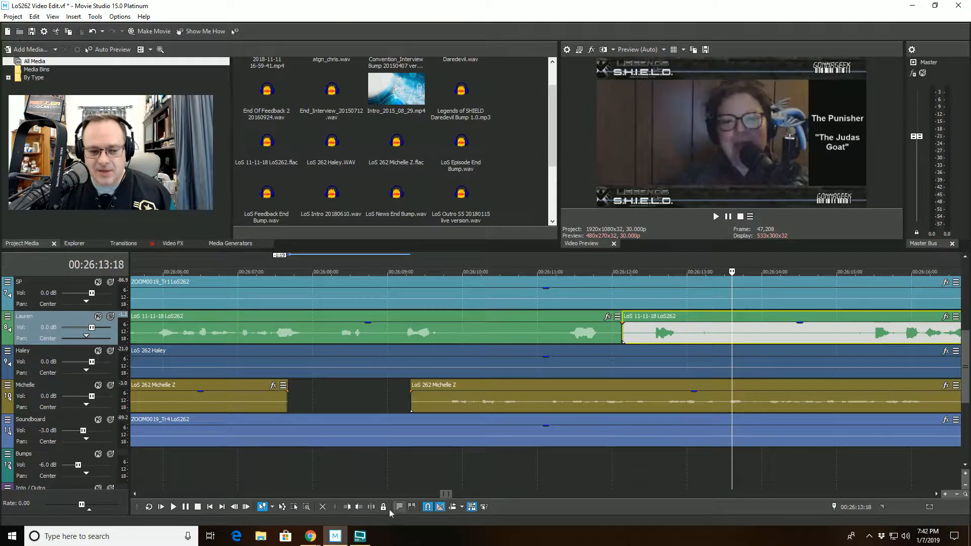
left_click(359, 507)
- Play from 00:26:09:16 to review the new gap on track 8 against the speech on track 10
scroll(603, 382, "down", 2)
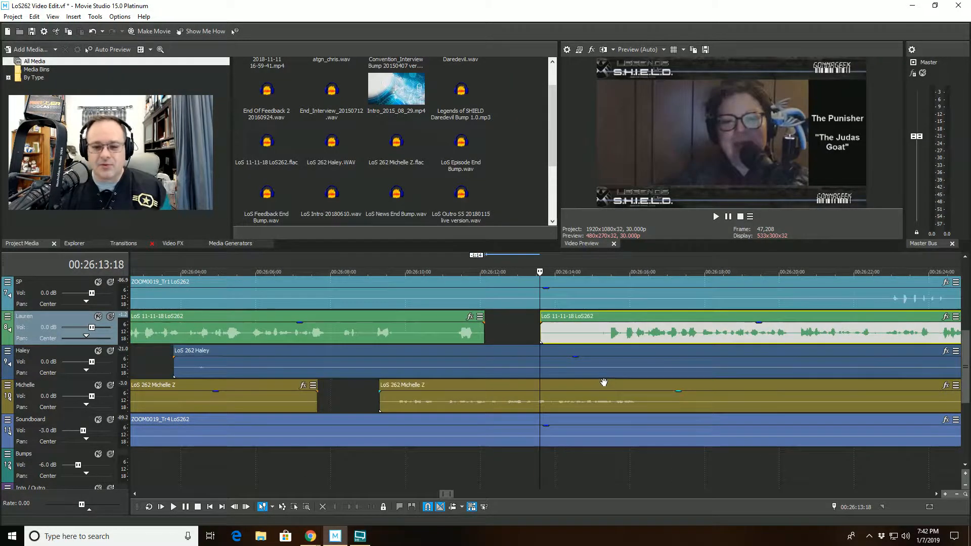
scroll(604, 382, "down", 2)
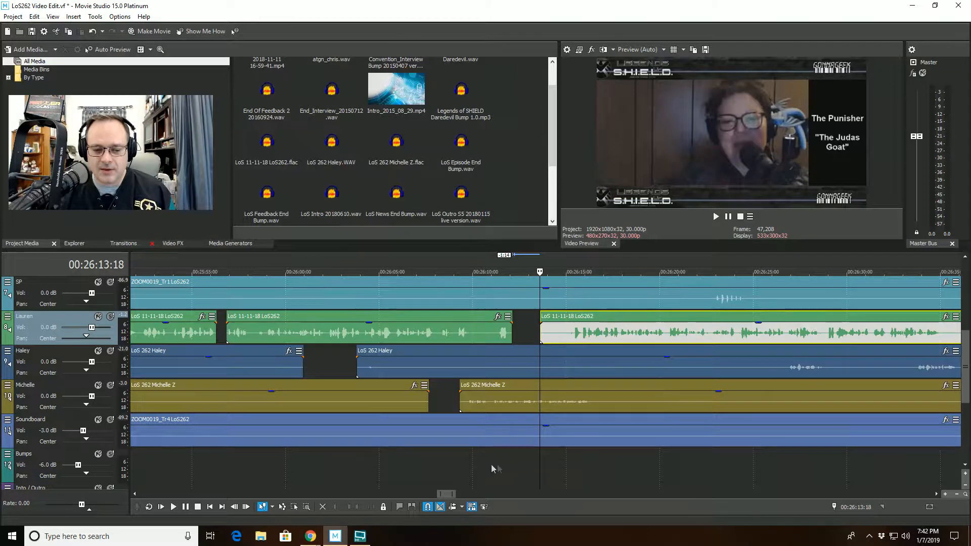
left_click(463, 457)
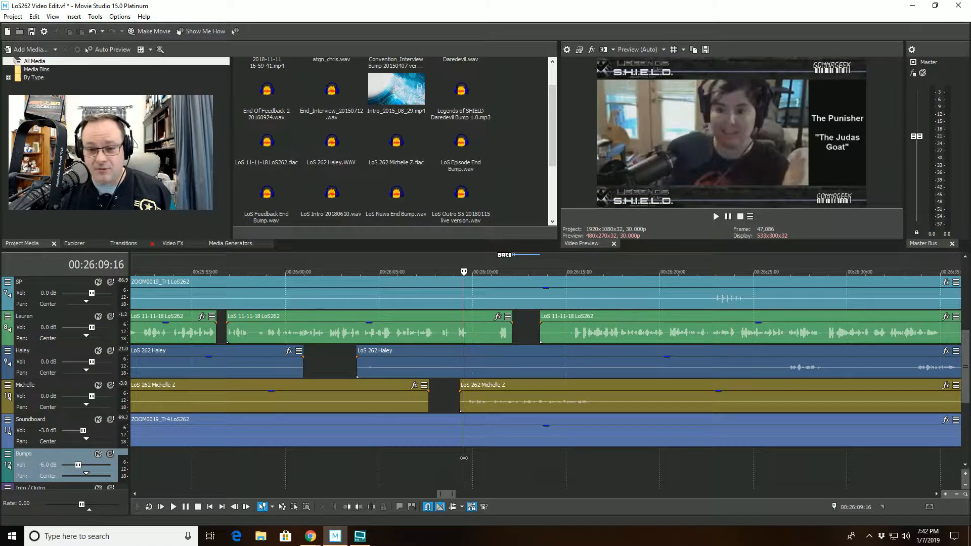
scroll(464, 457, "down", 4)
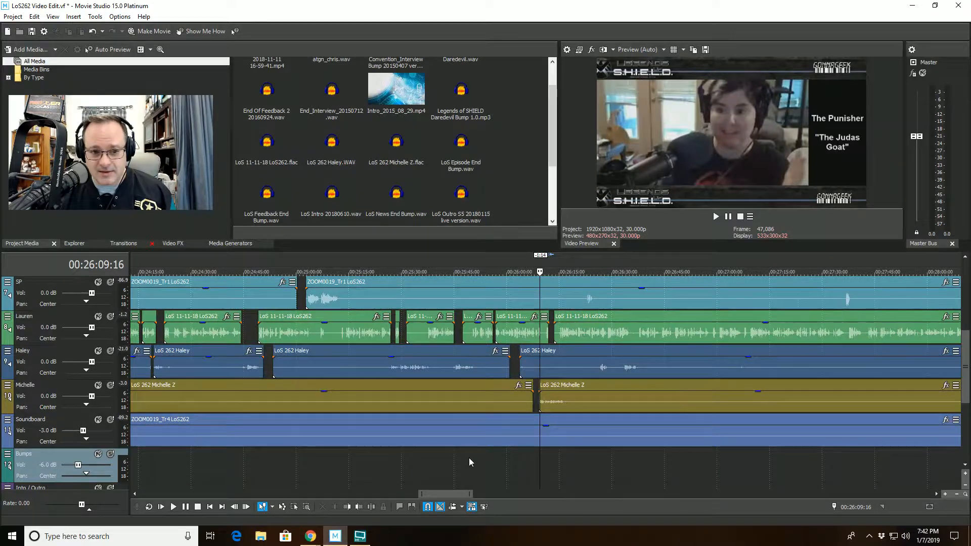
scroll(469, 461, "up", 4)
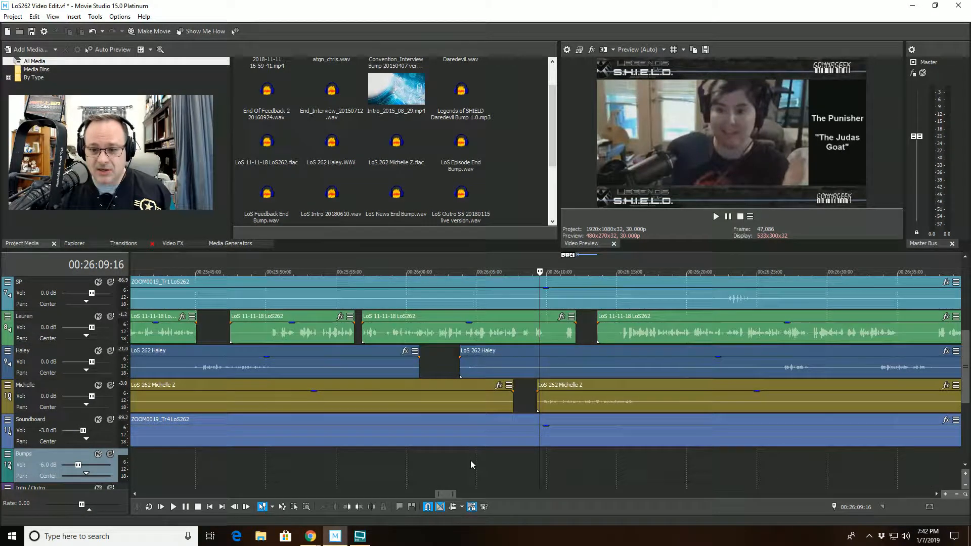
key("space")
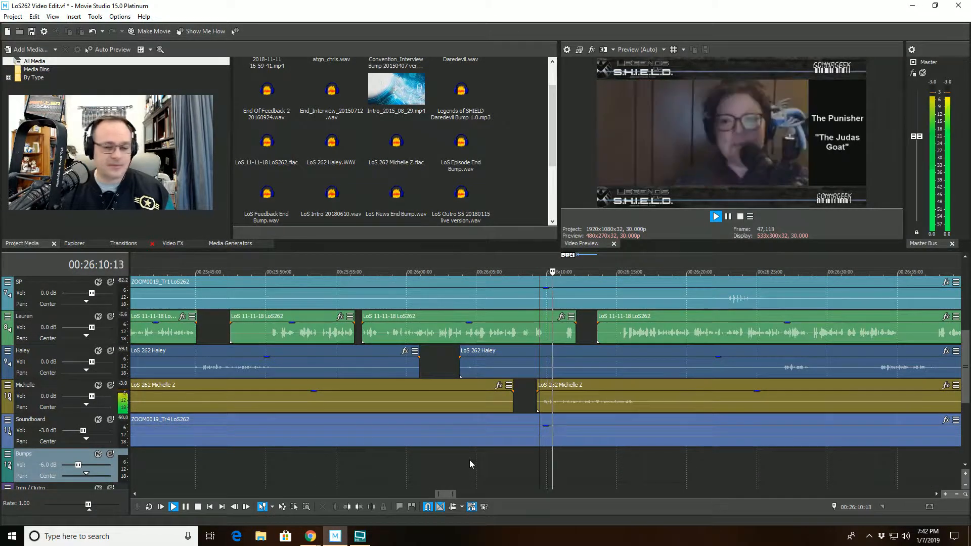
key("space")
key("space")
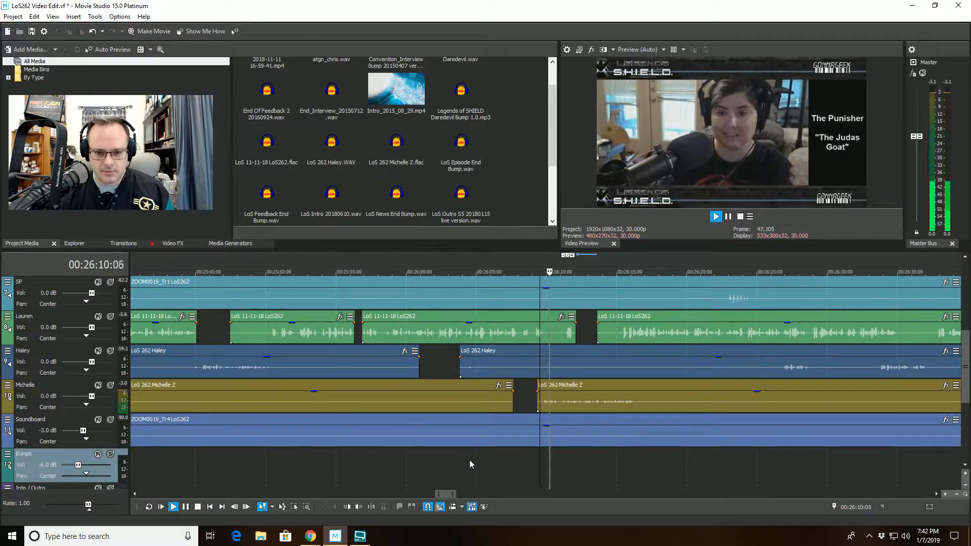
- Trim the start of the track 8 clip after the gap to 00:26:15:11
scroll(469, 464, "up", 3)
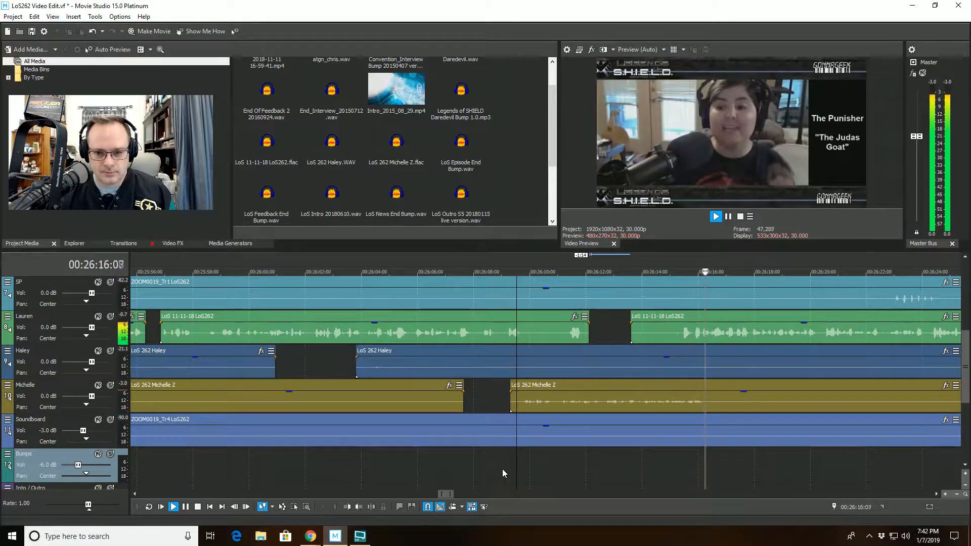
scroll(675, 418, "down", 1)
scroll(675, 418, "up", 2)
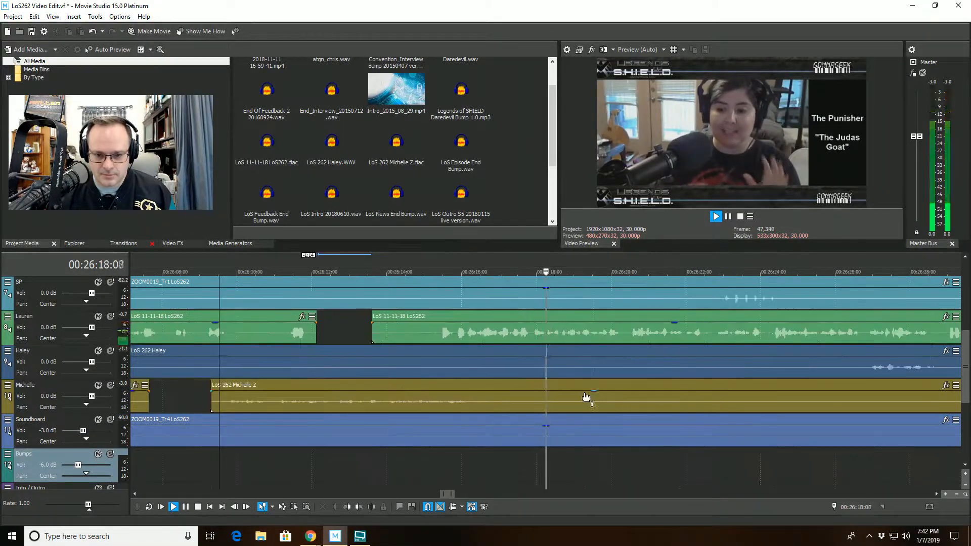
left_click(437, 338)
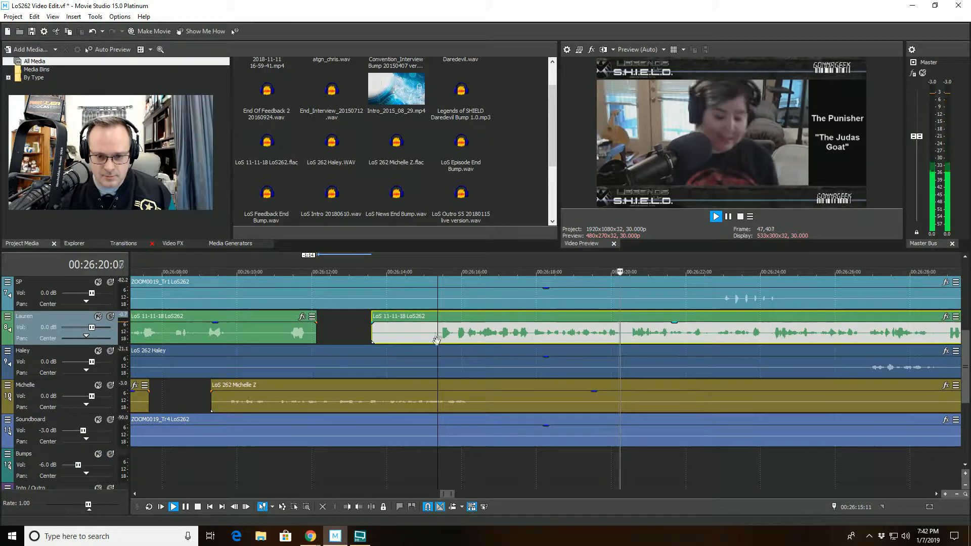
left_click(346, 507)
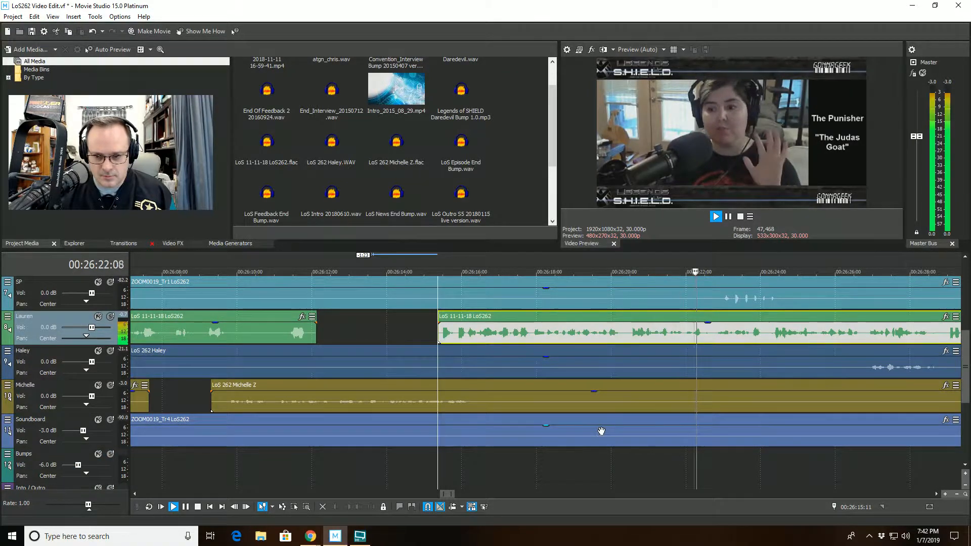
- Solo track 9 and play from 00:26:26:24 to check its speech for overlap with track 8
scroll(601, 430, "down", 2)
scroll(600, 431, "up", 1)
scroll(602, 431, "down", 1)
left_click(814, 369)
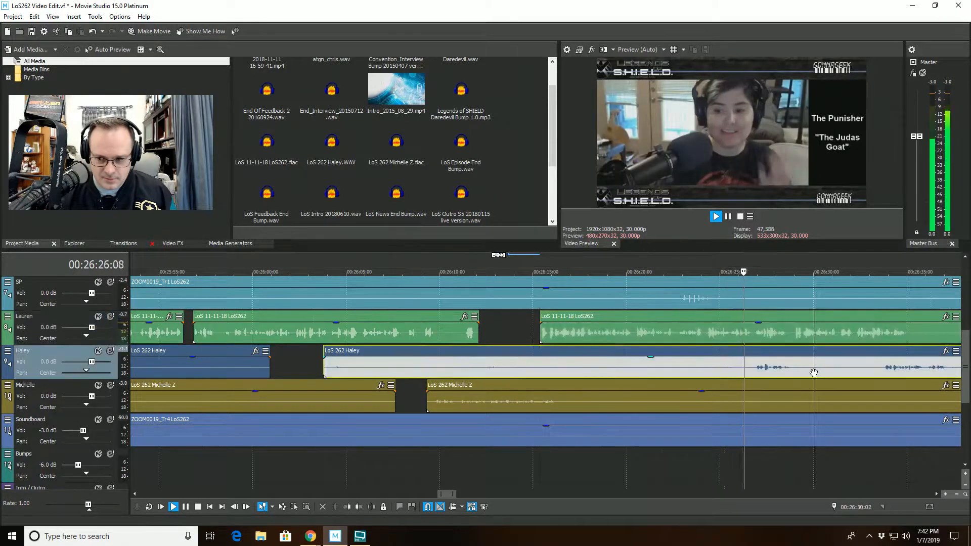
scroll(806, 372, "up", 1)
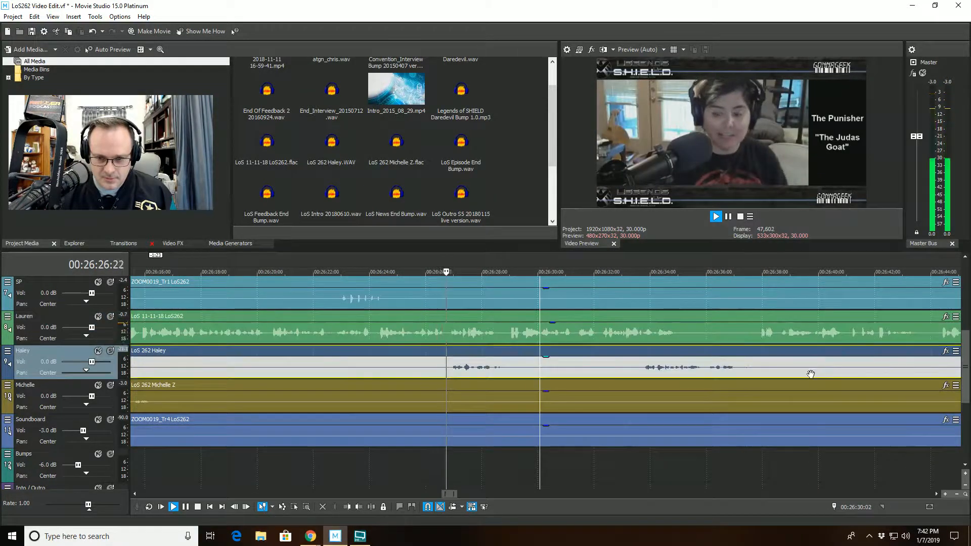
left_click(449, 340)
key("space")
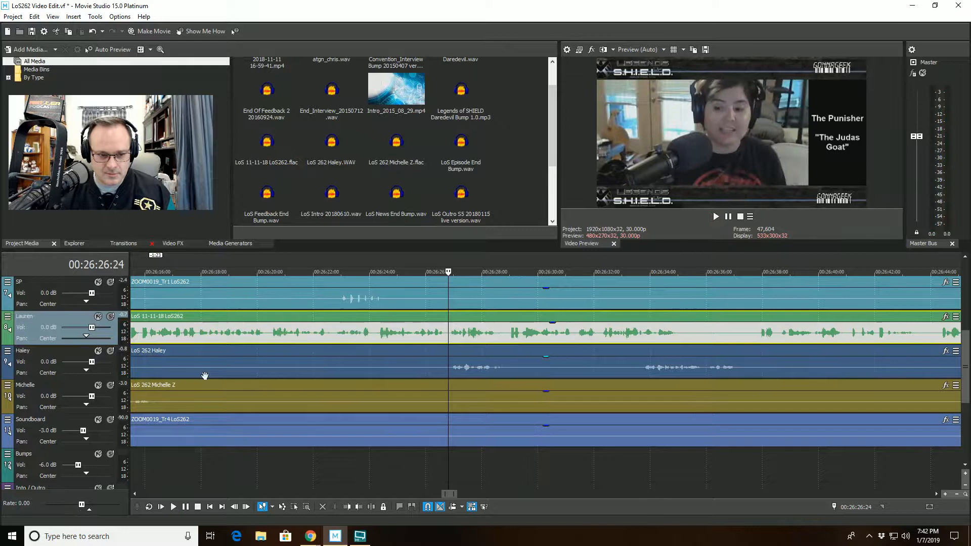
left_click(109, 351)
key("space")
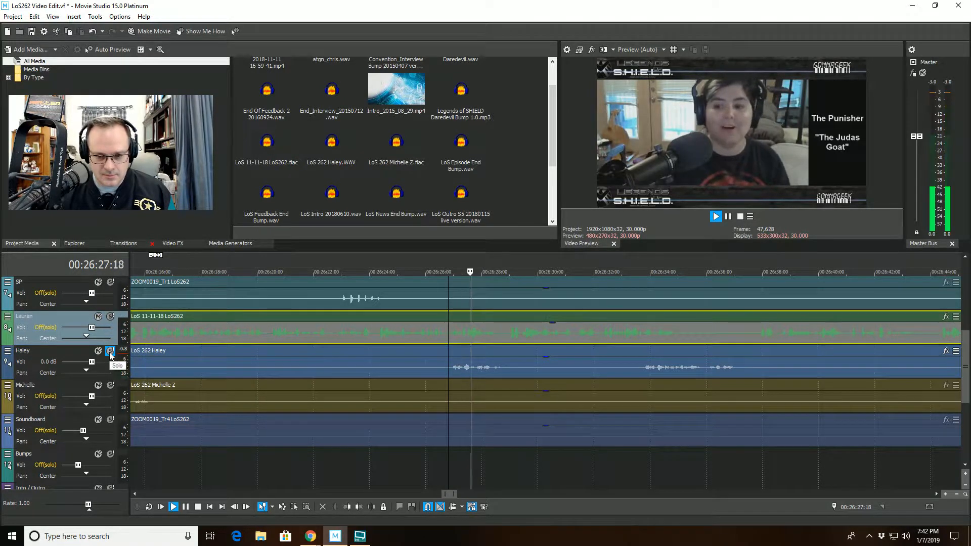
key("space")
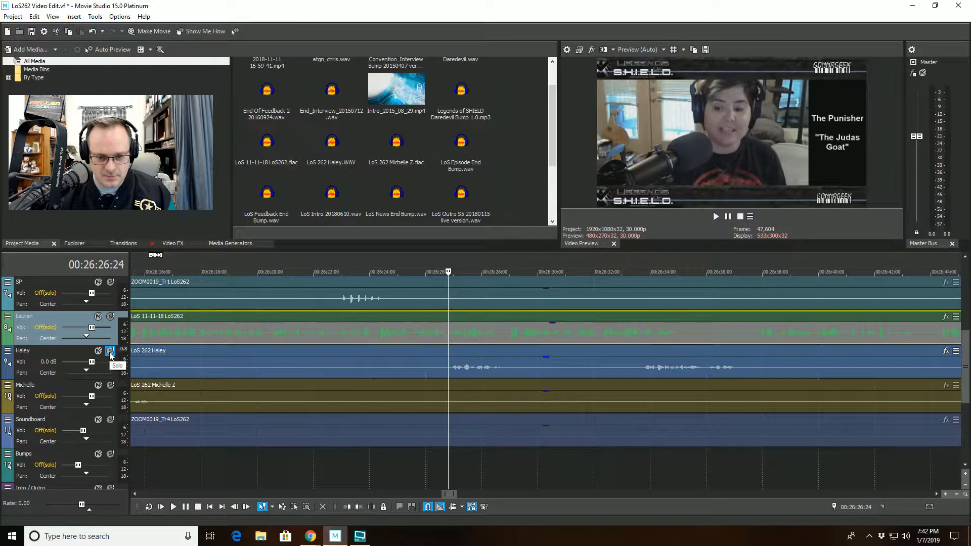
- Split the track 8 clip at 00:26:26:24, trim the following clip's start to 00:26:28:22, and turn off solo on track 9
left_click(371, 507)
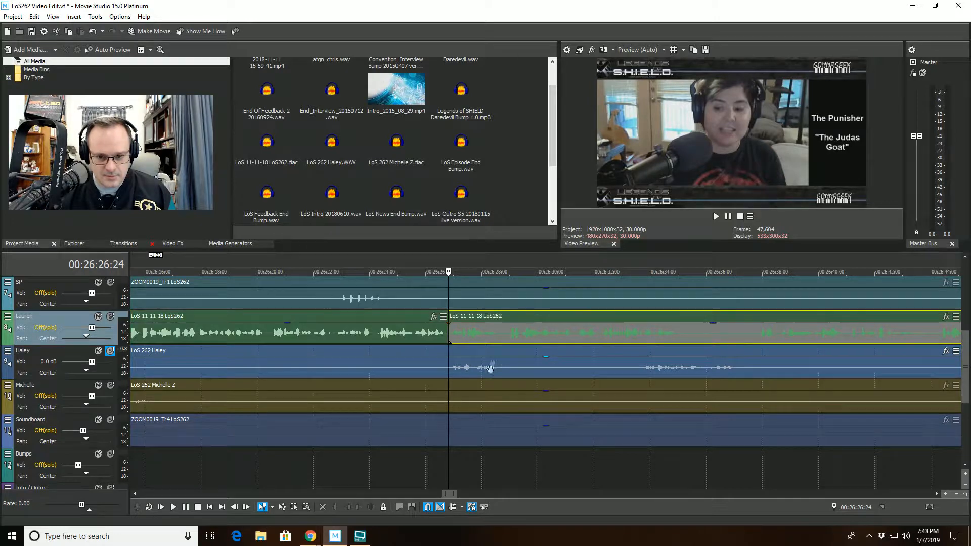
left_click(502, 340)
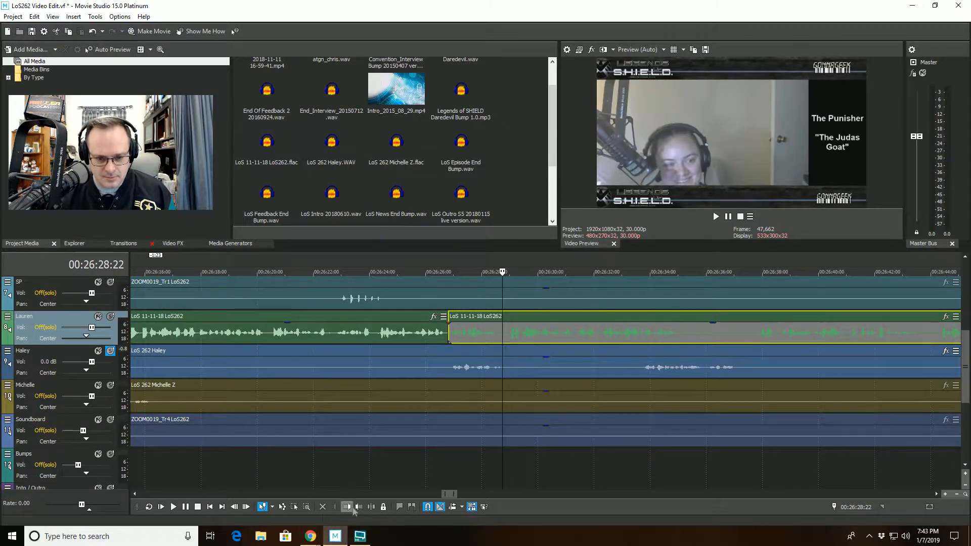
left_click(352, 507)
left_click(110, 351)
- Play from 00:26:25:29 to about 00:26:35 to review the track 8 gap and check the next track 9 speech
left_click(423, 329)
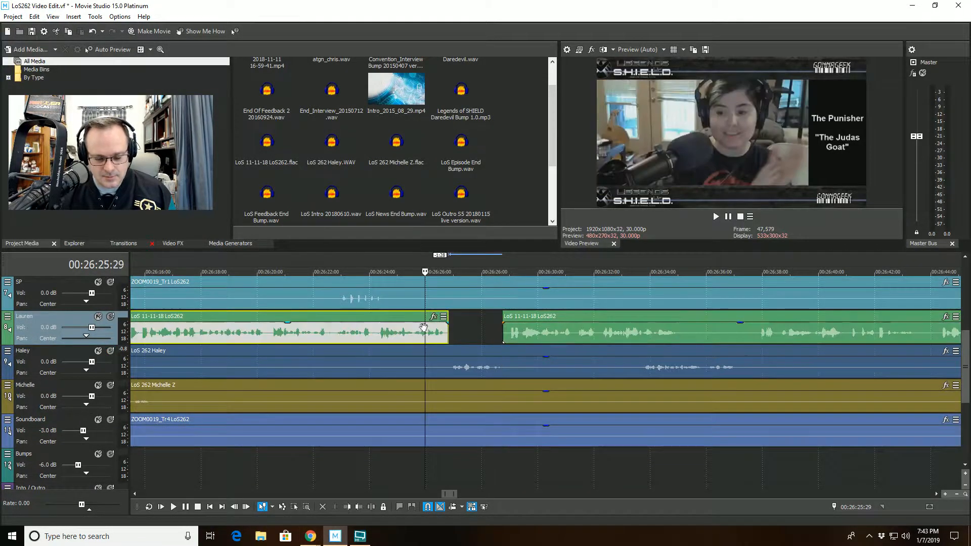
key("space")
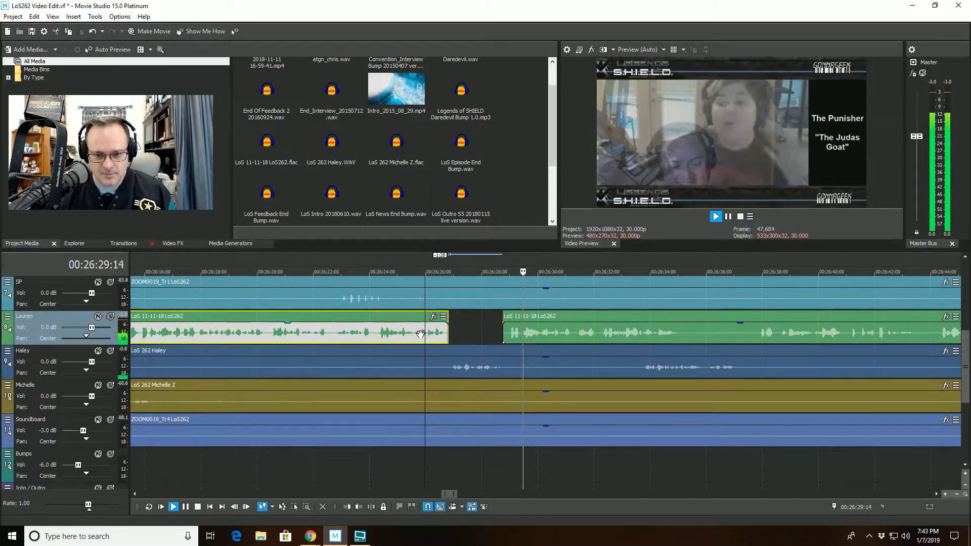
scroll(521, 431, "down", 2)
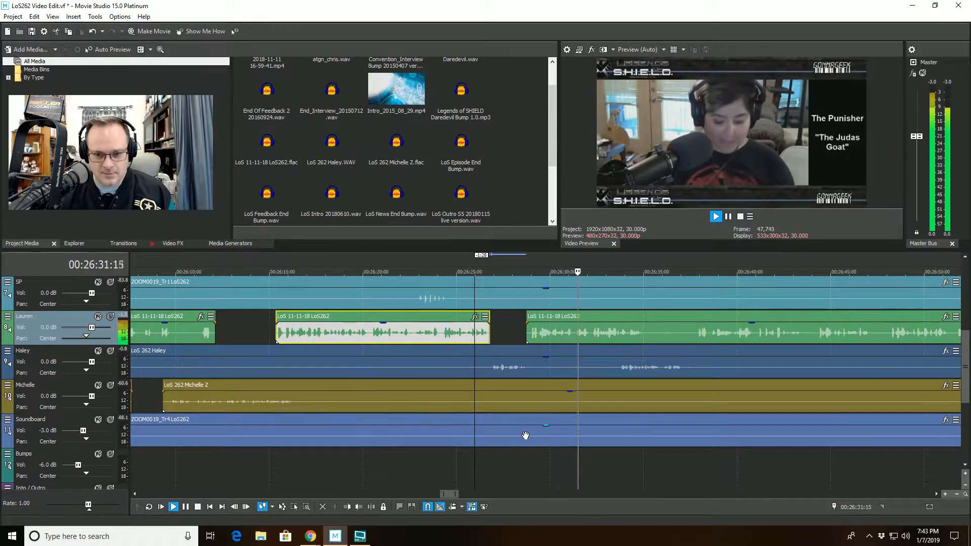
scroll(526, 435, "up", 1)
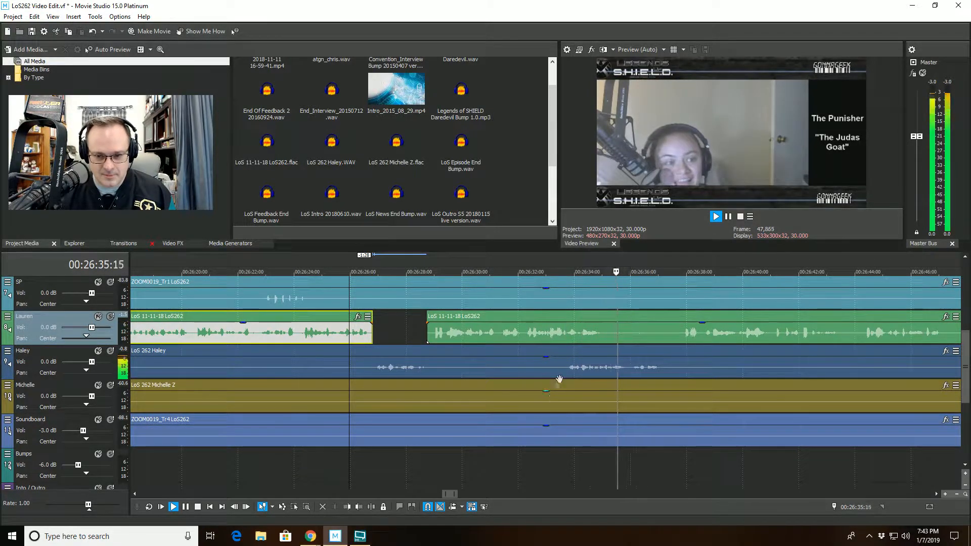
- Split the track 8 clip at 00:26:33:21 and trim the start of the clip after the split to about 00:26:35
left_click(561, 338)
key("space")
scroll(560, 337, "up", 2)
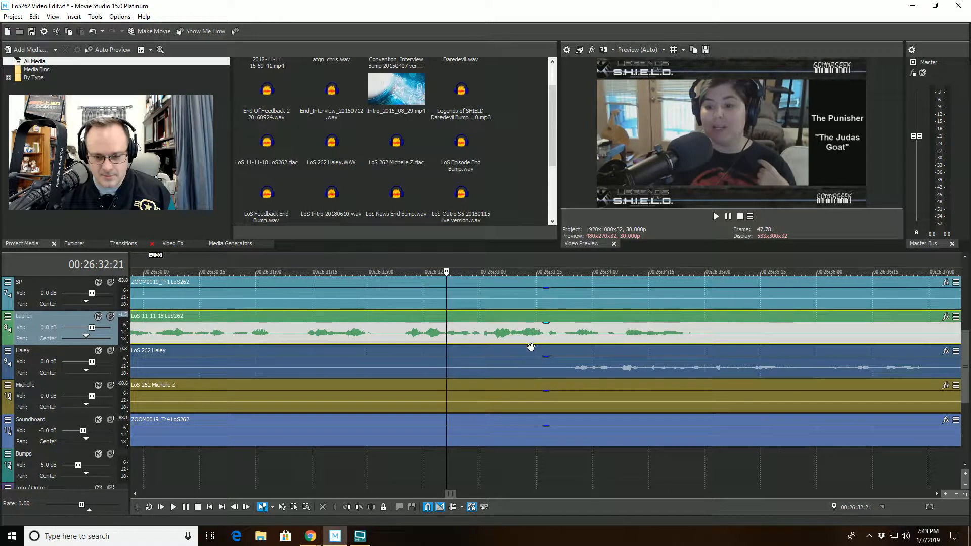
scroll(531, 348, "up", 2)
key("space")
scroll(647, 365, "down", 2)
key("space")
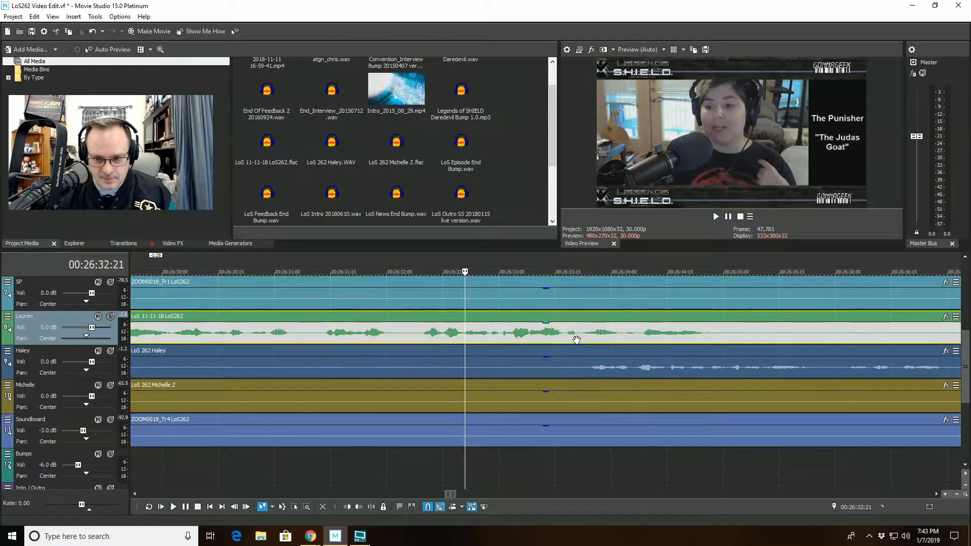
left_click(372, 506)
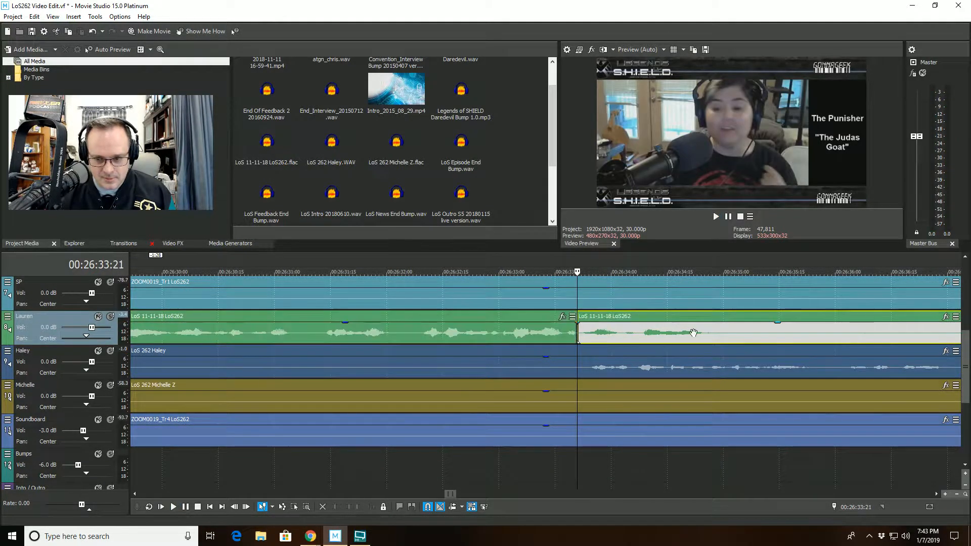
left_click(730, 325)
left_click(348, 506)
- Play from just before the 00:26:33:21 cut through about 00:26:53 to review the edit and check for further crosstalk
left_click(468, 477)
key("space")
scroll(468, 477, "down", 3)
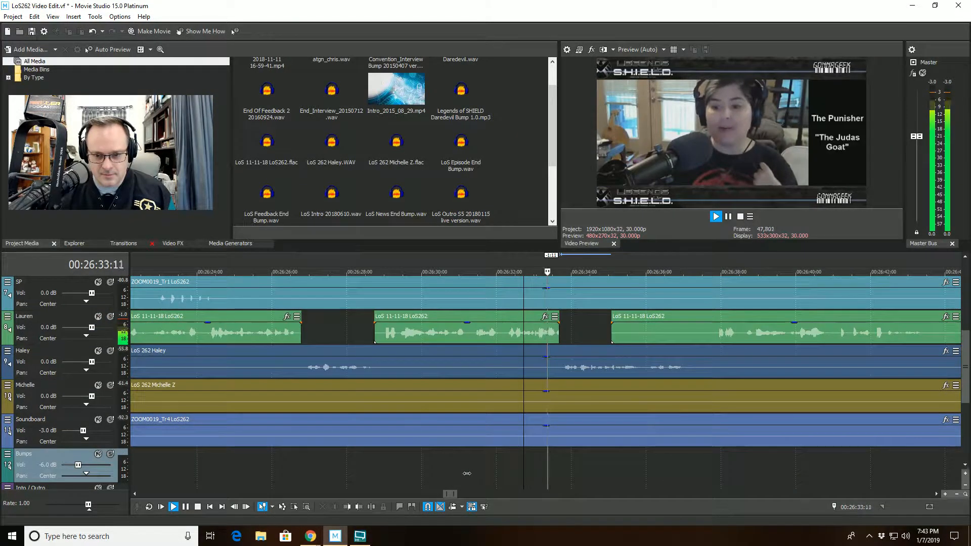
scroll(466, 473, "down", 2)
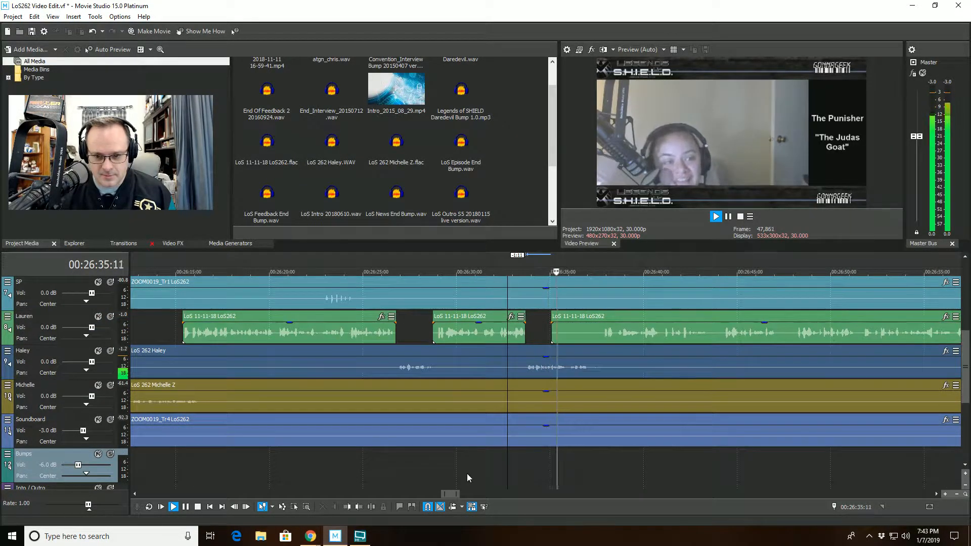
scroll(466, 474, "up", 4)
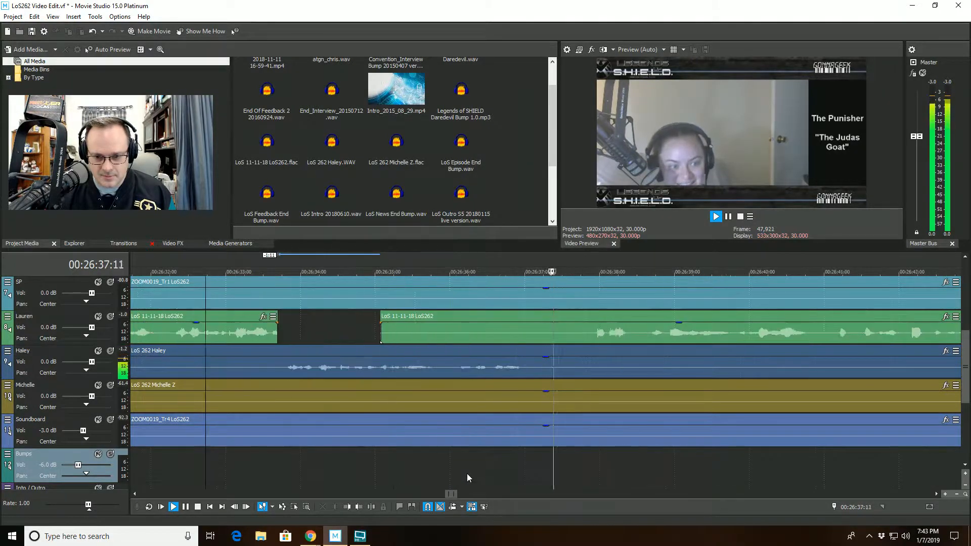
scroll(467, 478, "down", 3)
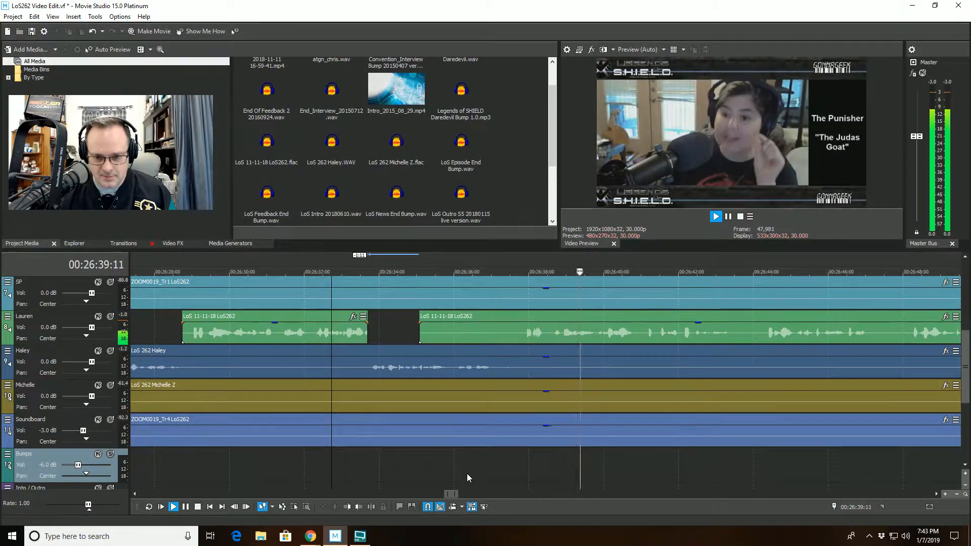
scroll(466, 474, "down", 2)
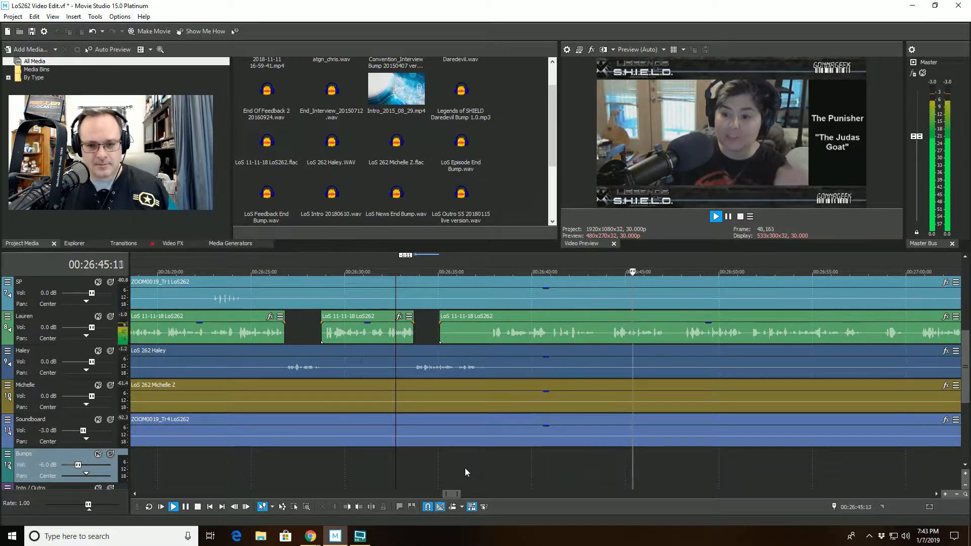
scroll(465, 468, "down", 1)
scroll(466, 468, "up", 2)
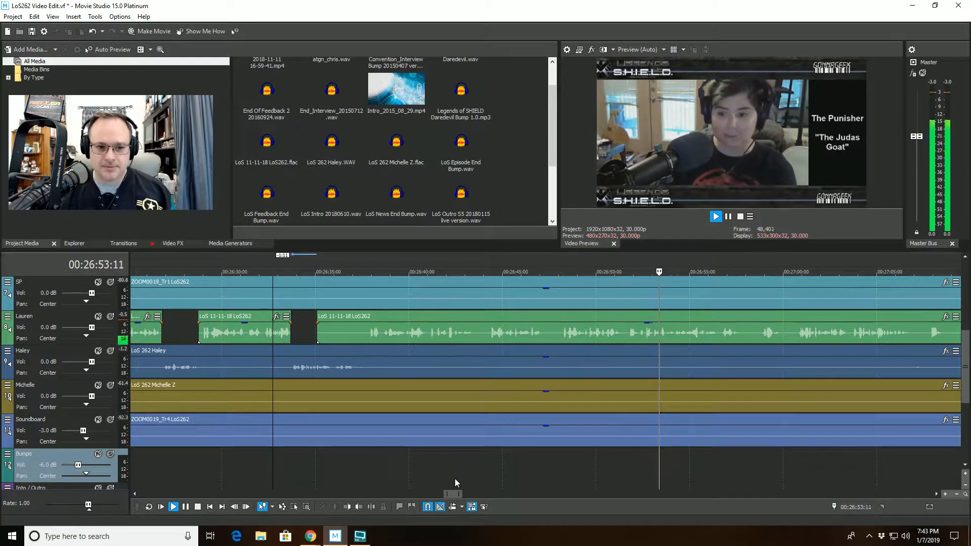
- Stop playback at about 00:26:53 and examine the overall pattern of cuts across the speaker tracks
key("space")
scroll(653, 461, "down", 4)
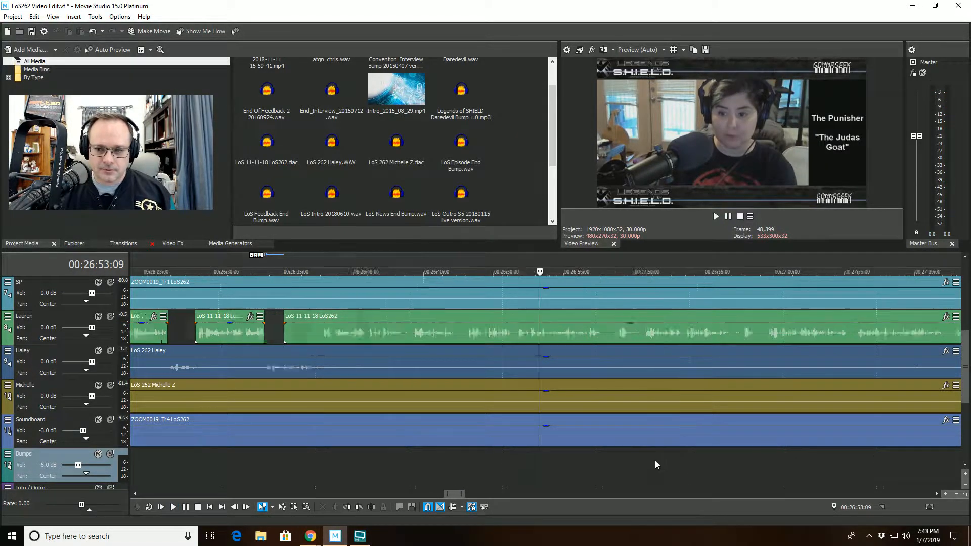
scroll(650, 463, "down", 3)
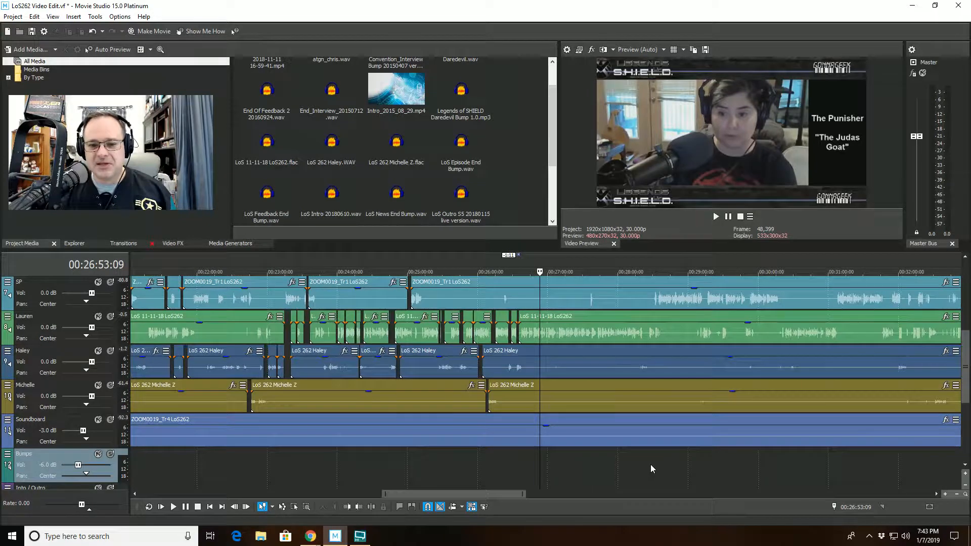
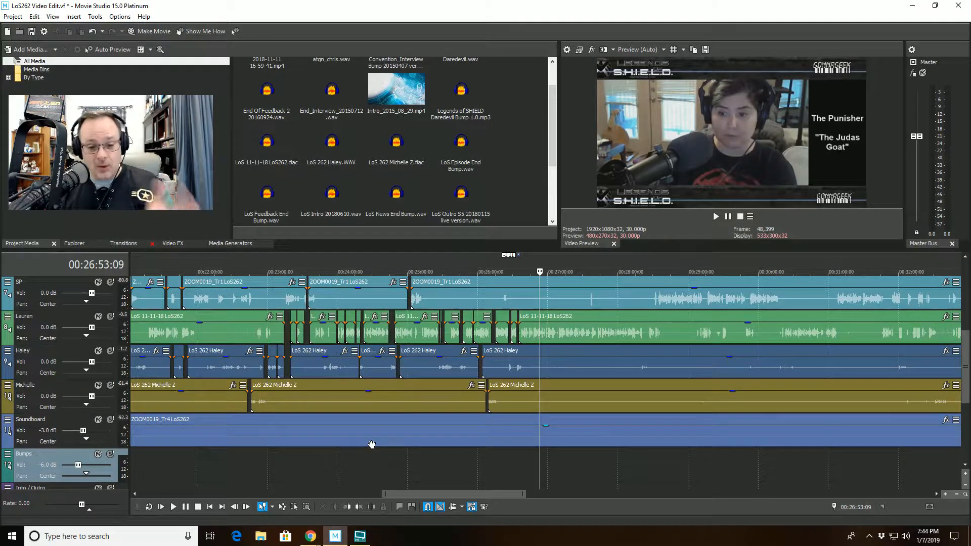
- Play from 00:26:37:26 to about 00:27:38 to check the speaker tracks for crosstalk and noises
scroll(451, 414, "up", 8)
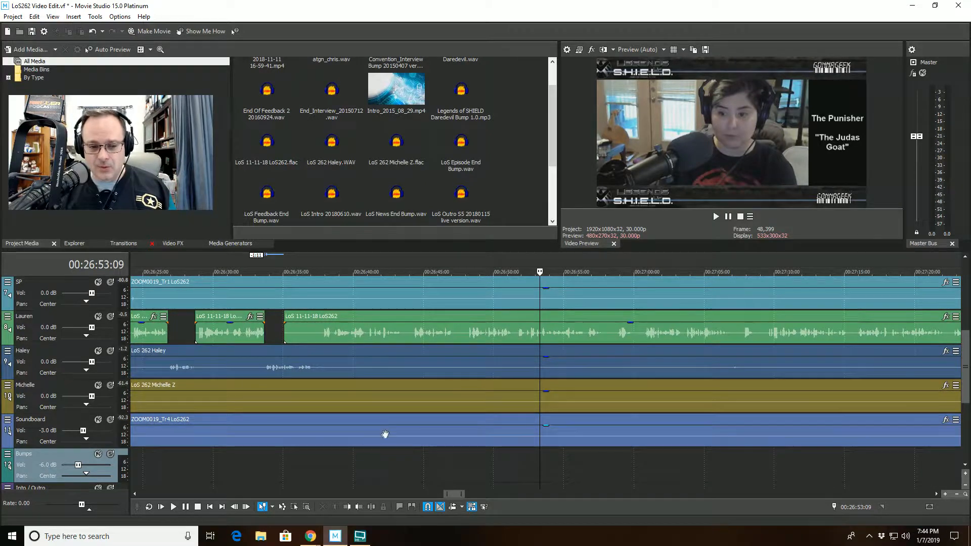
left_click(323, 472)
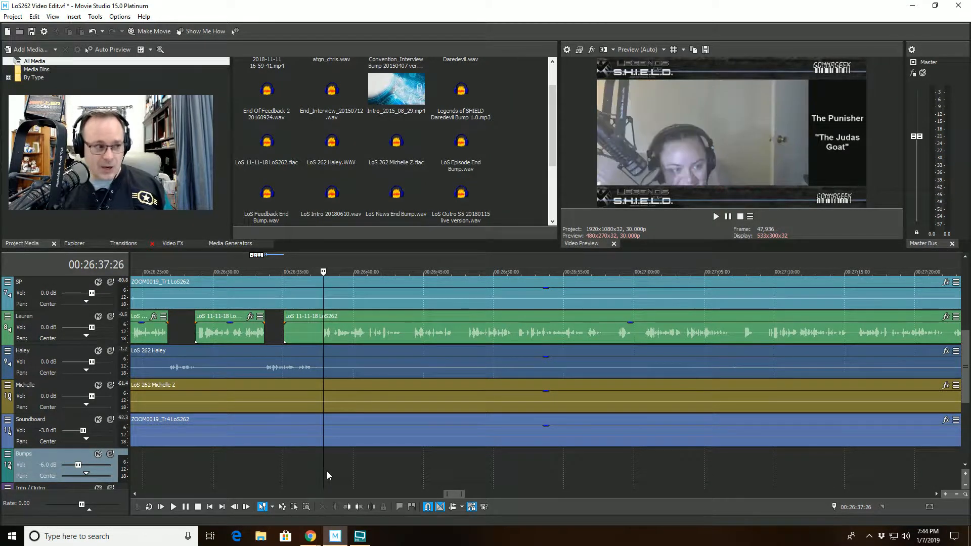
key("space")
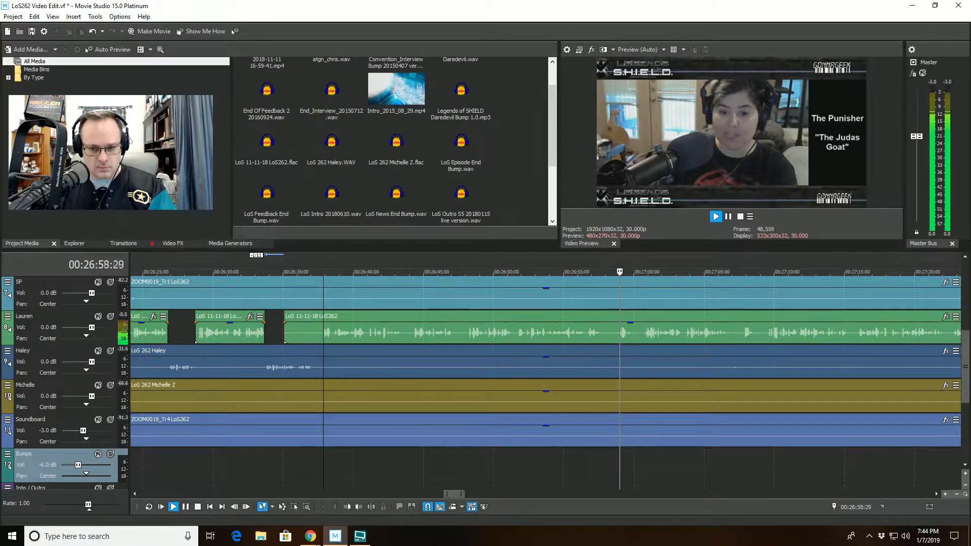
scroll(708, 351, "up", 4)
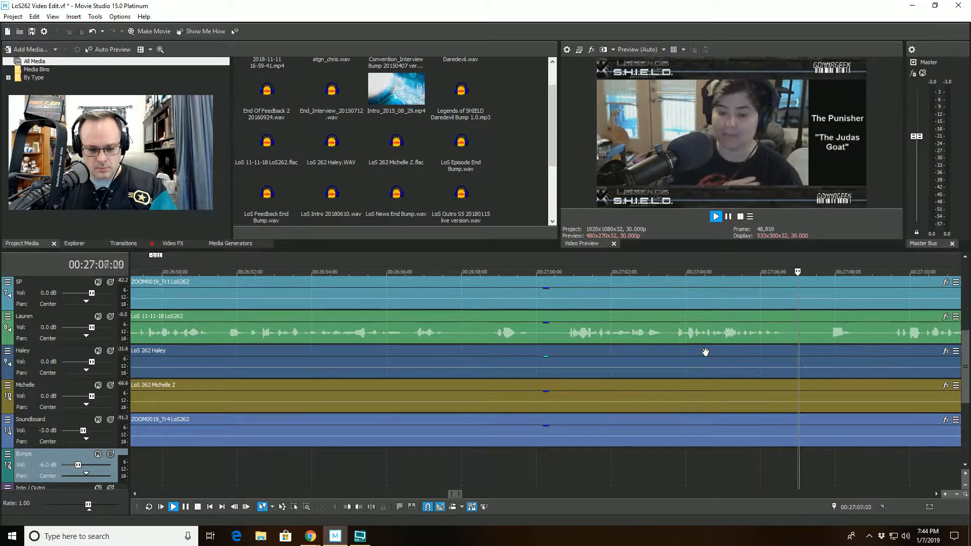
scroll(785, 344, "down", 3)
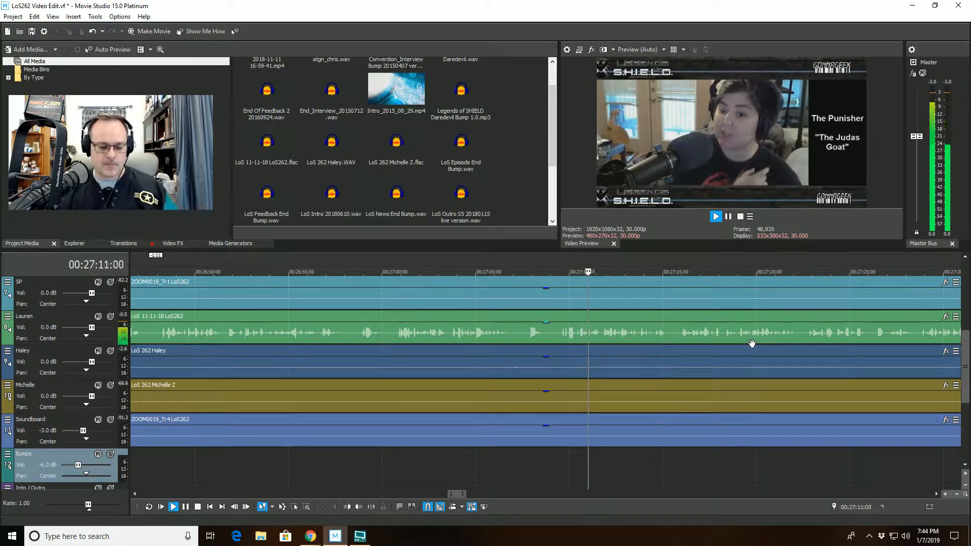
scroll(752, 343, "down", 2)
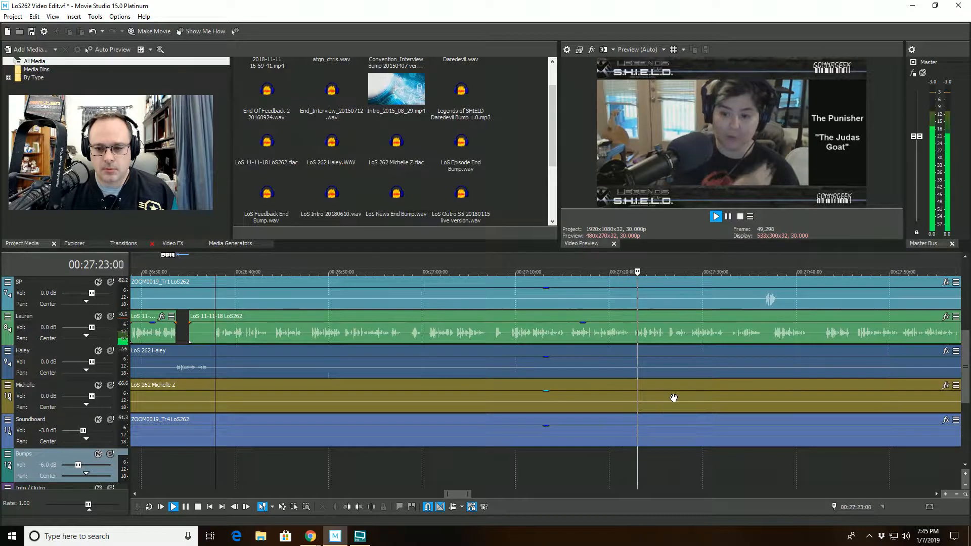
scroll(673, 397, "up", 2)
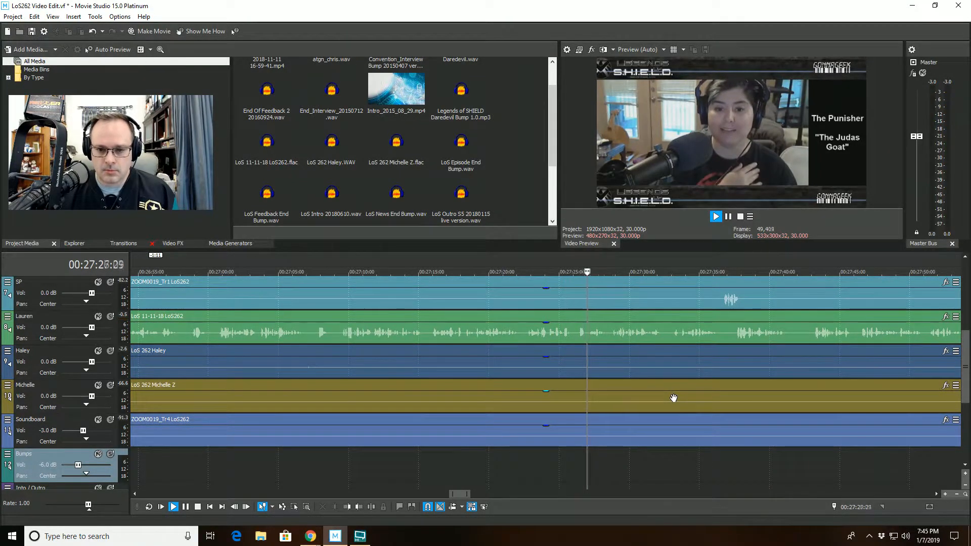
scroll(673, 398, "up", 2)
scroll(673, 397, "down", 2)
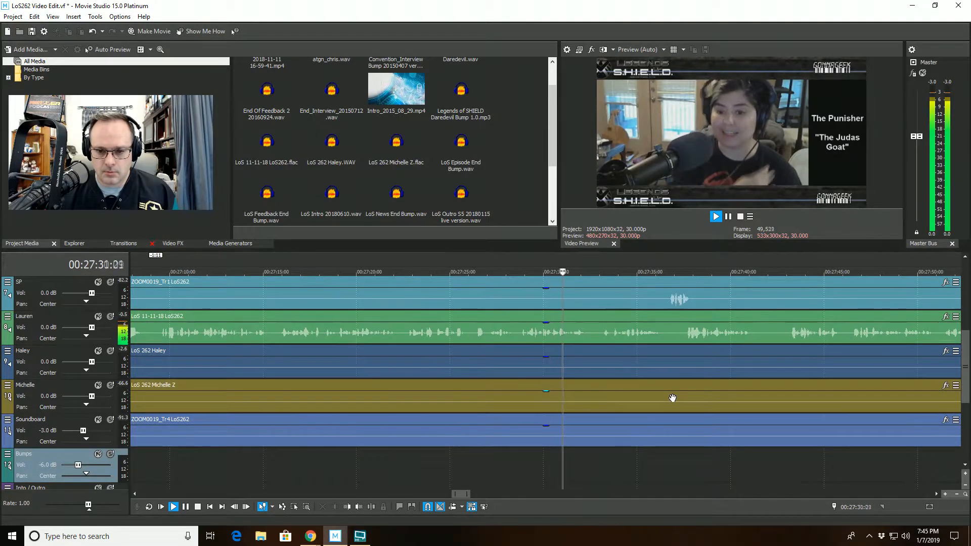
scroll(670, 398, "down", 1)
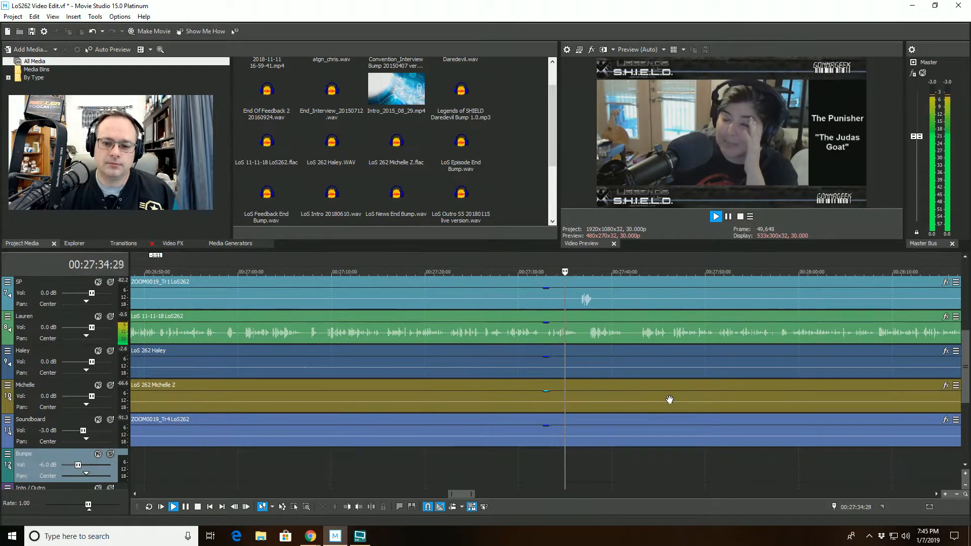
scroll(670, 400, "up", 1)
scroll(669, 400, "up", 1)
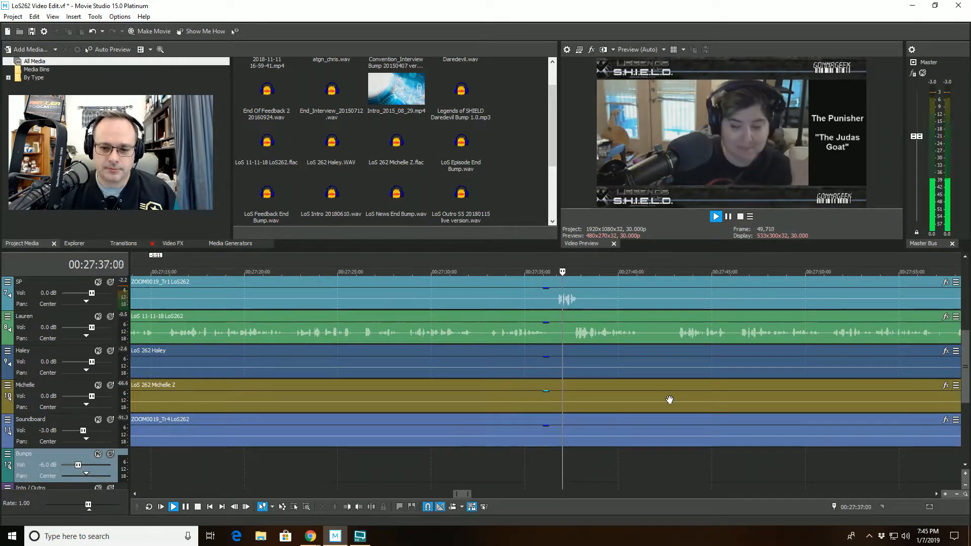
scroll(626, 398, "down", 1)
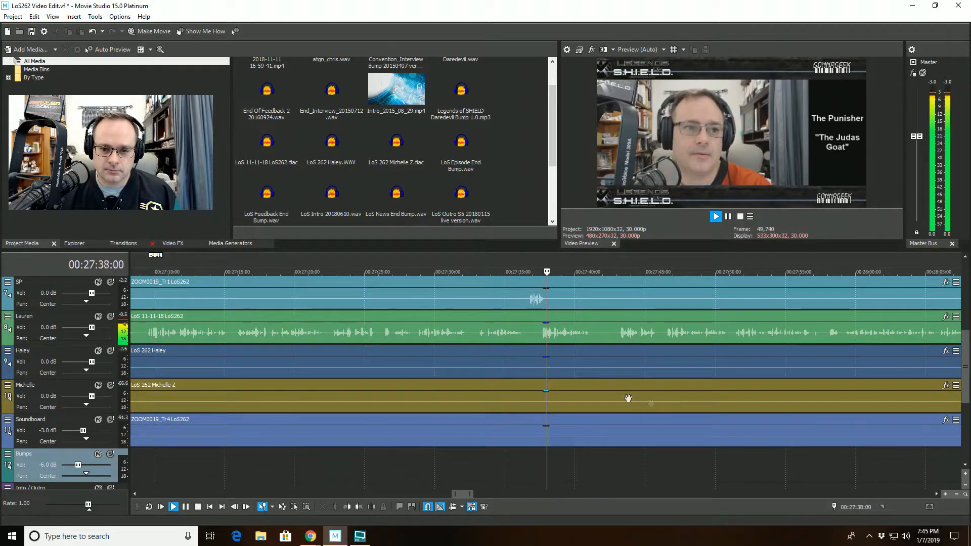
- Split the track 7 clip at about 00:27:36, before its short burst of sound, and trim the following clip's start to 00:27:38:17
left_click(516, 300)
left_click(372, 508)
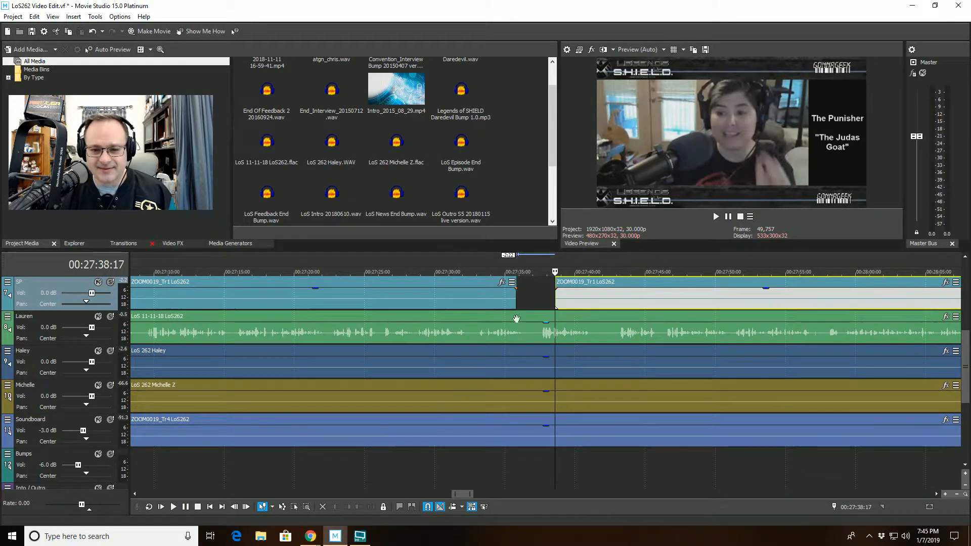
- Play from just before the new track 7 gap through about 00:27:43 to review the cut
left_click(498, 326)
key("space")
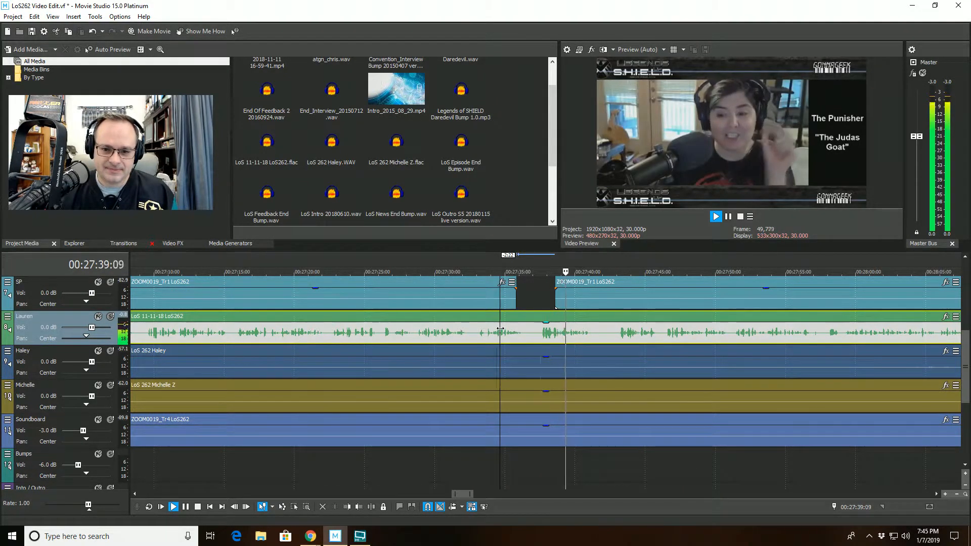
scroll(499, 329, "down", 2)
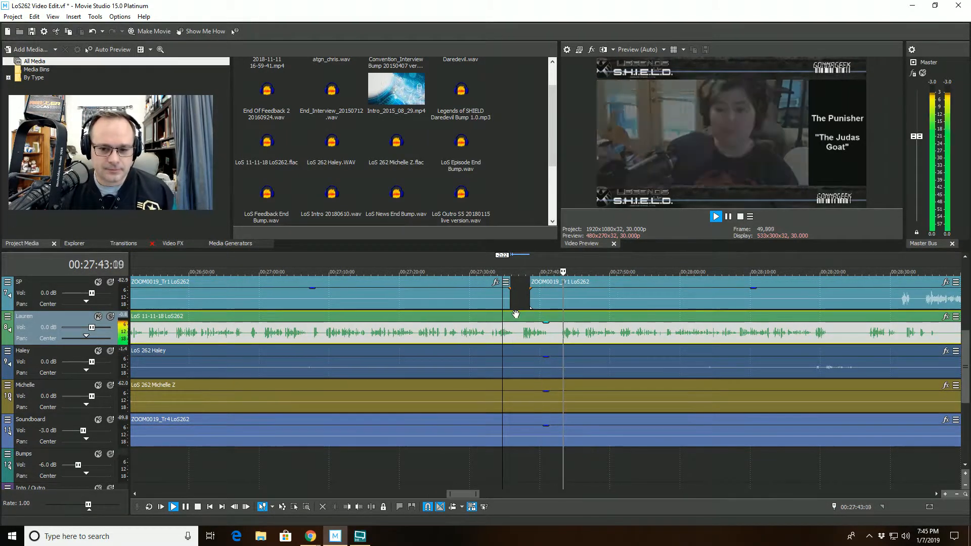
- Split the track 9 audio clip at 00:27:41:19 and trim the start of the part after the split to 00:27:48:26
scroll(515, 314, "down", 1)
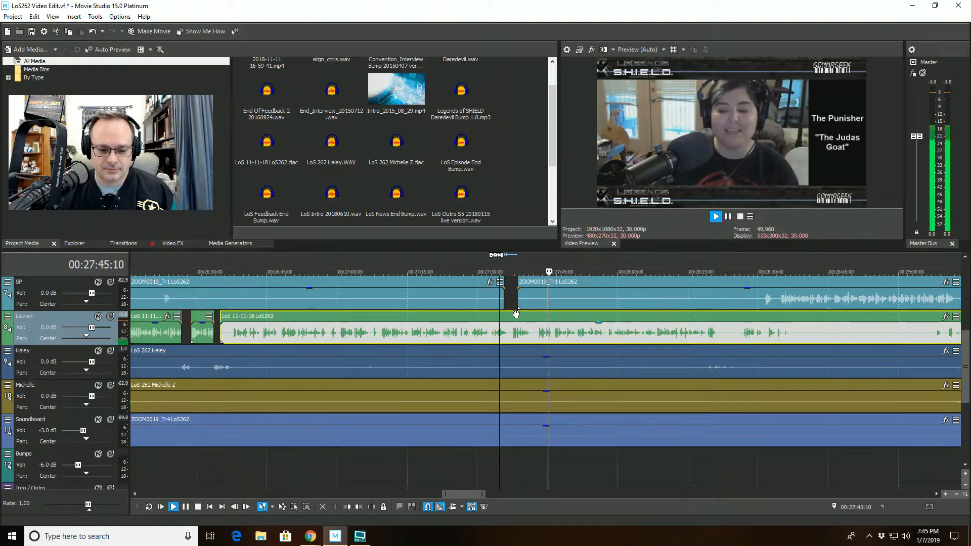
left_click(538, 324)
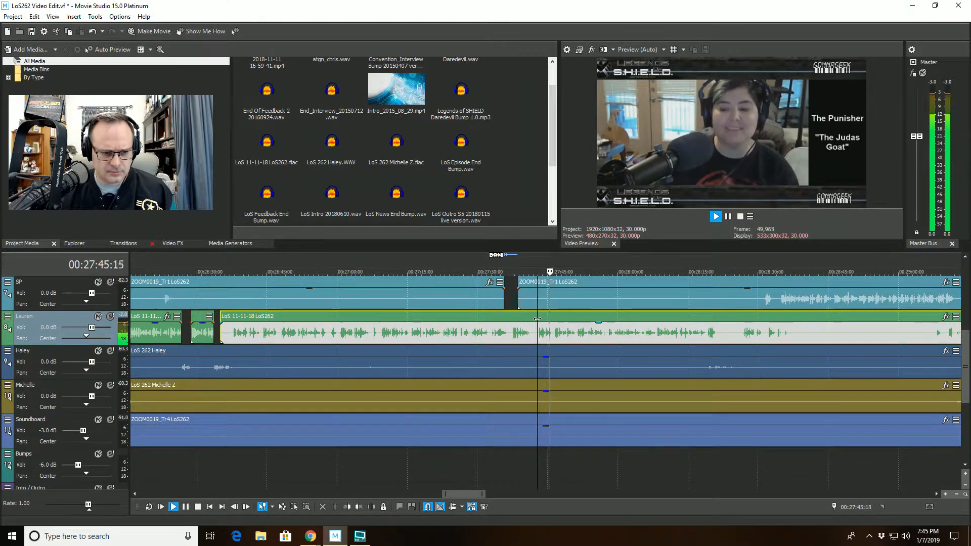
left_click(532, 362)
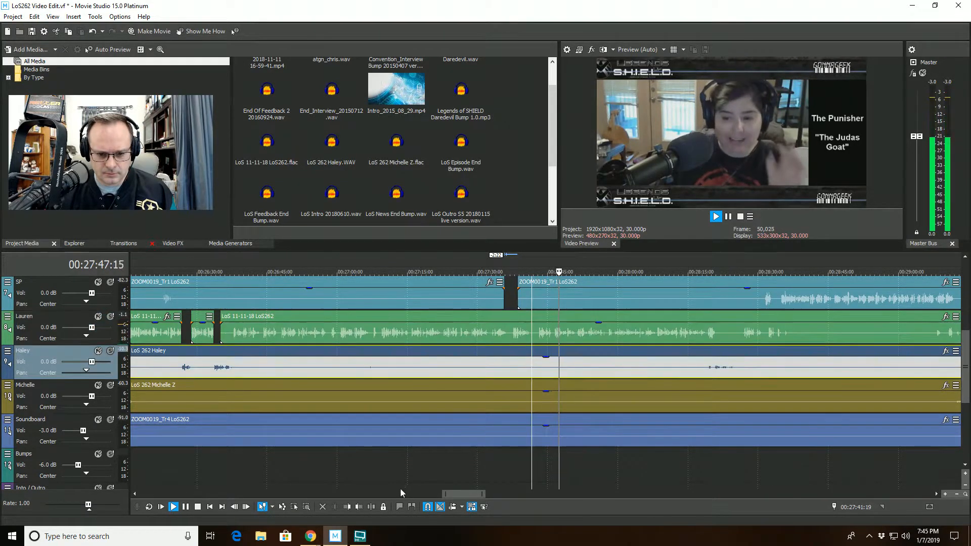
left_click(371, 506)
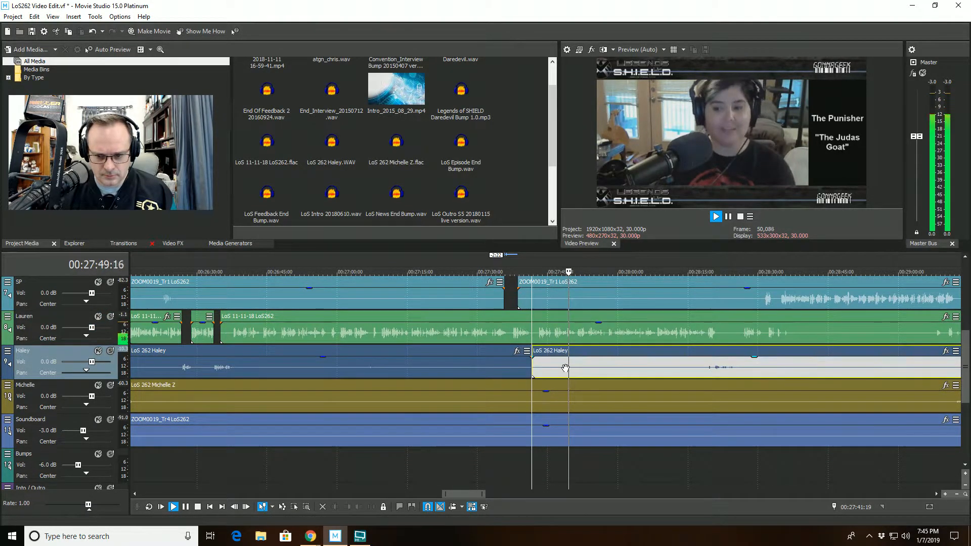
left_click_drag(565, 366, 599, 367)
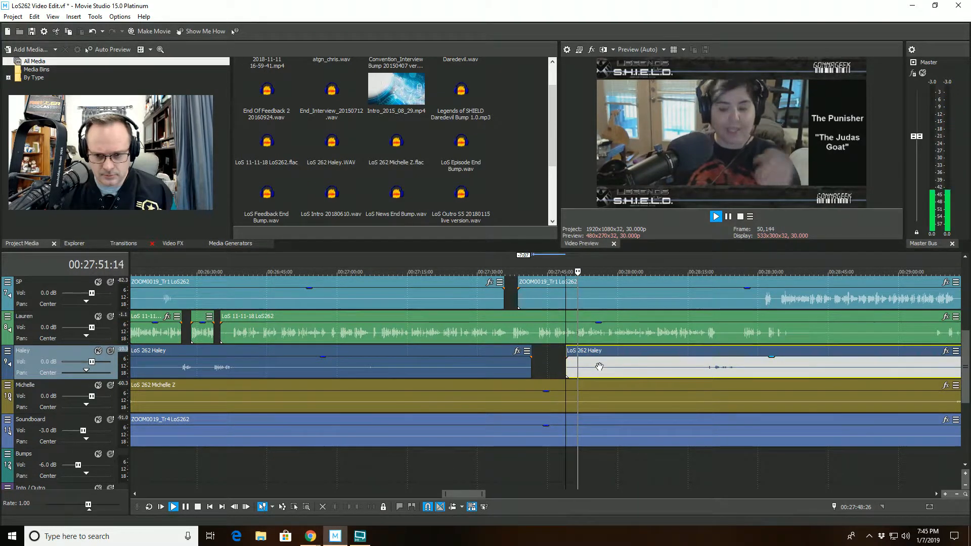
- Split the track 8 audio clip at 00:27:56:29 and trim about 16 frames off the start of the part after the split
key("space")
key("space")
scroll(574, 346, "up", 8)
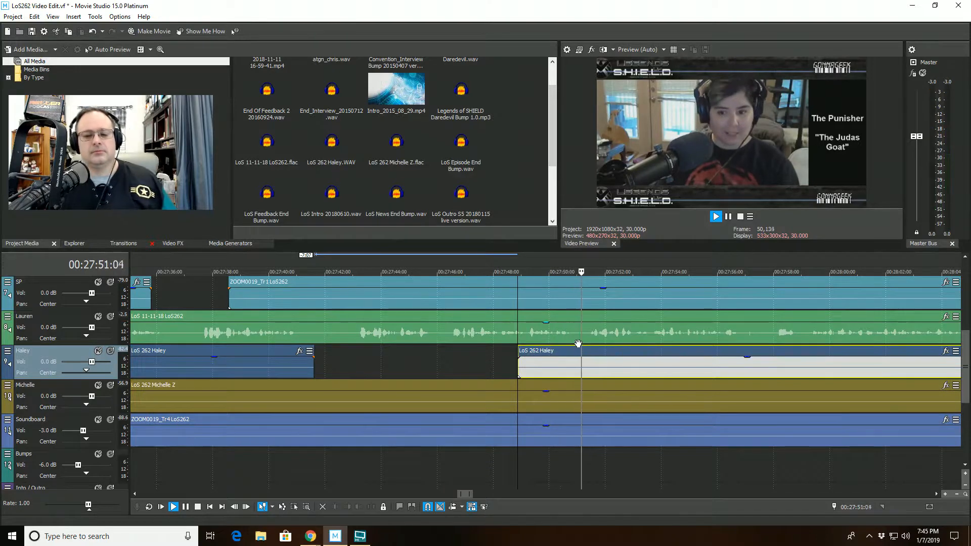
scroll(581, 343, "down", 2)
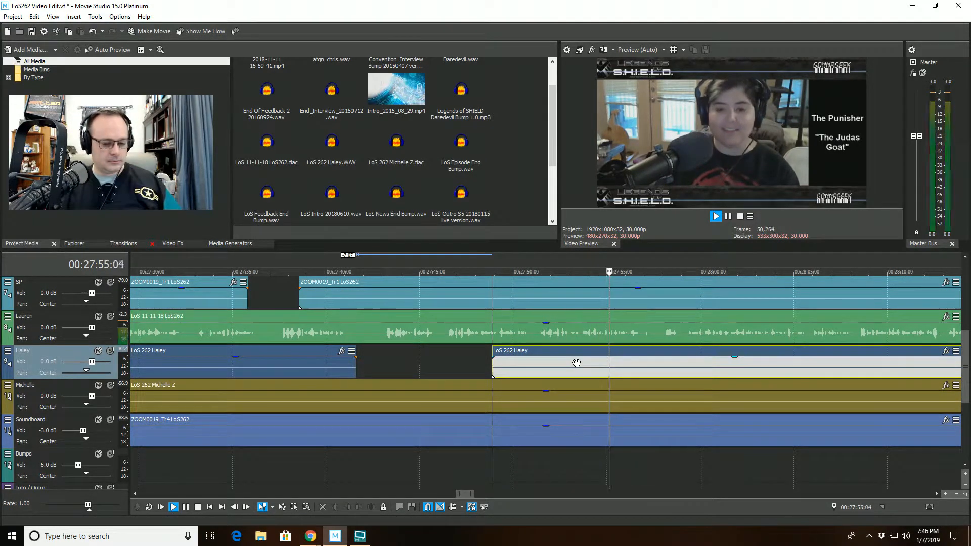
scroll(576, 363, "down", 1)
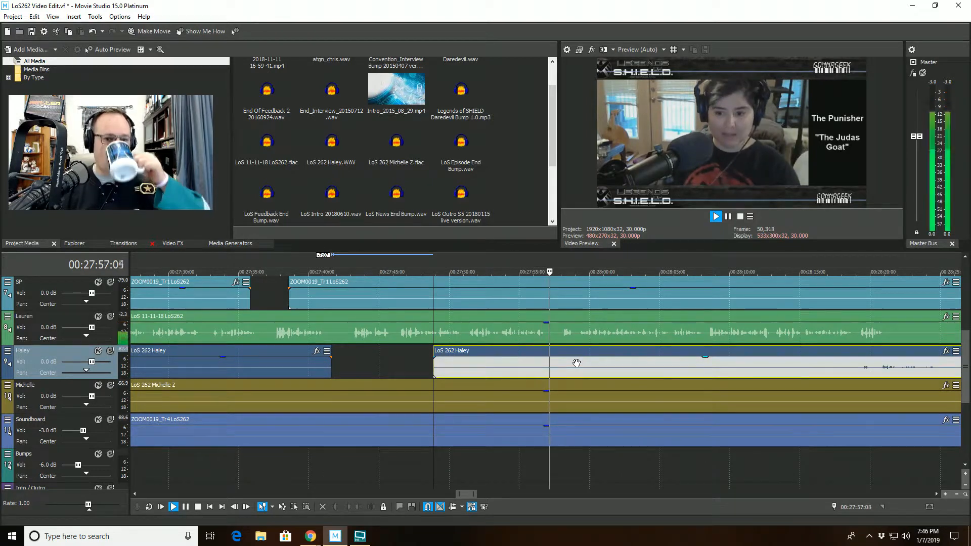
left_click(546, 337)
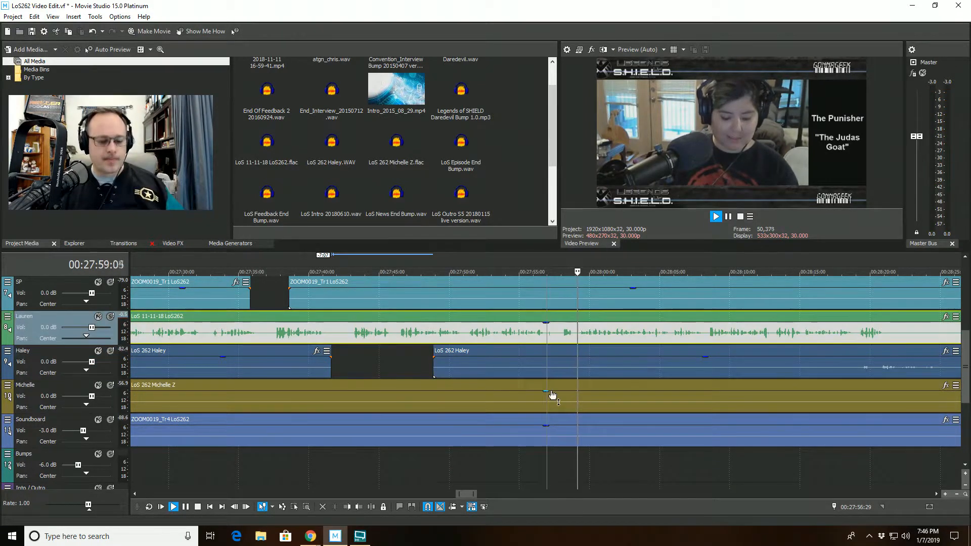
key("s")
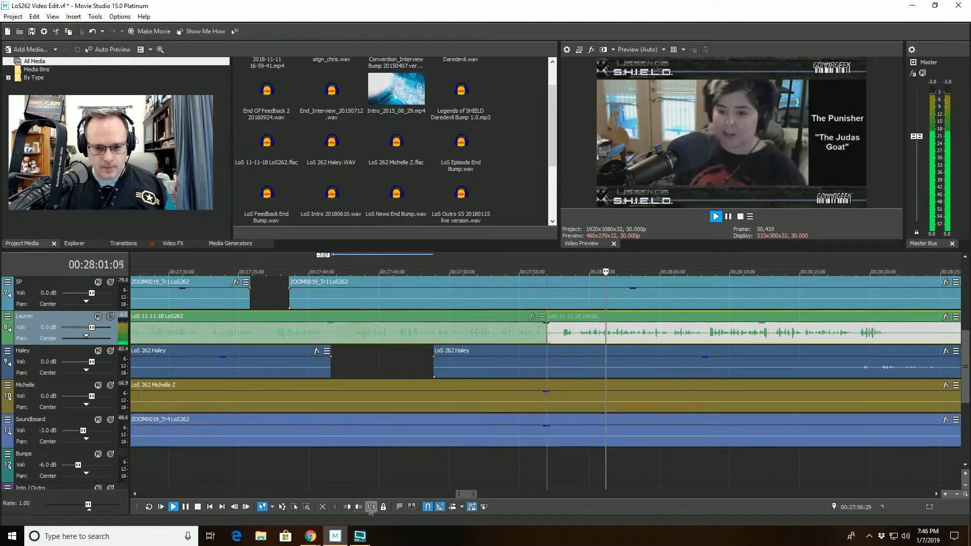
left_click_drag(553, 341, 560, 342)
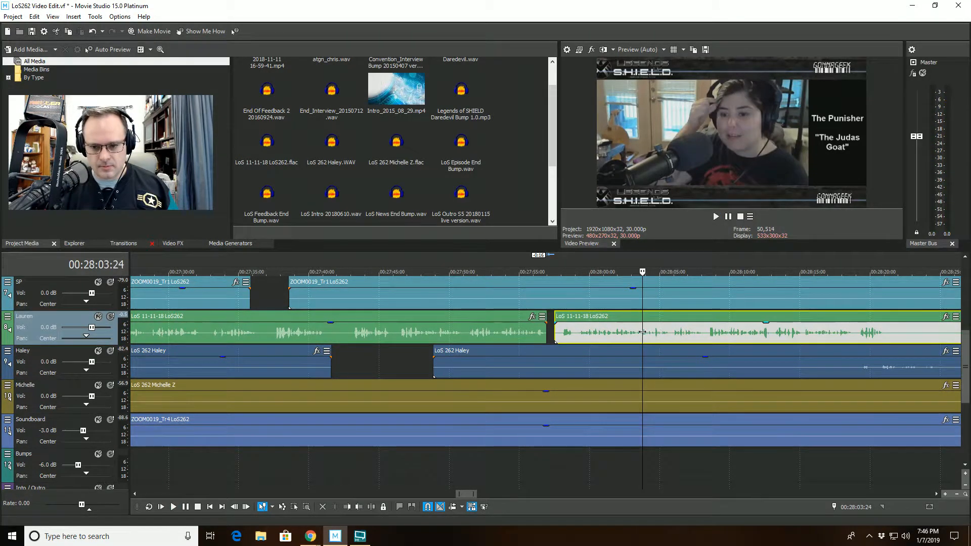
- Split the track 9 audio clip at 00:28:19:00 and trim the start of the part after the split to 00:28:20:15
scroll(638, 354, "up", 2)
scroll(638, 365, "up", 2)
scroll(638, 365, "down", 3)
scroll(638, 365, "down", 2)
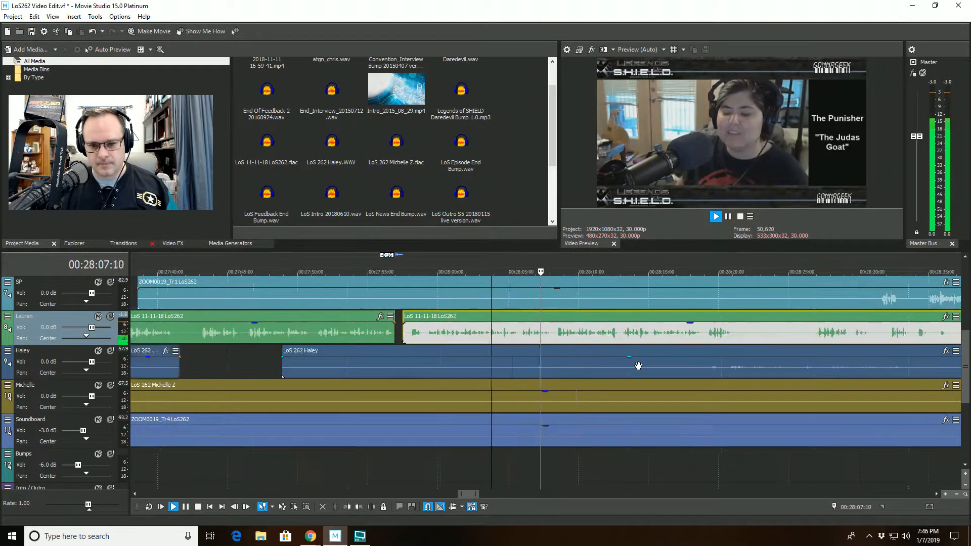
scroll(638, 365, "down", 2)
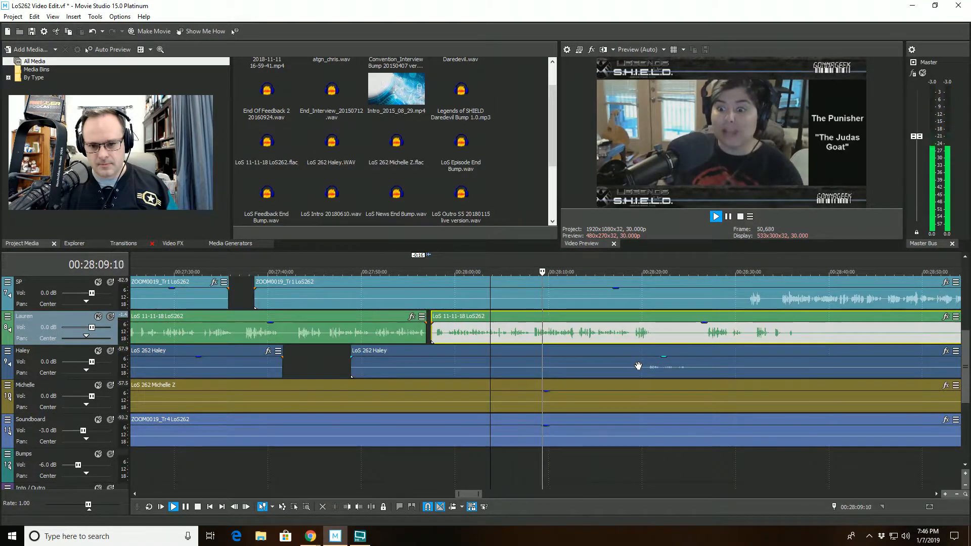
scroll(638, 365, "up", 2)
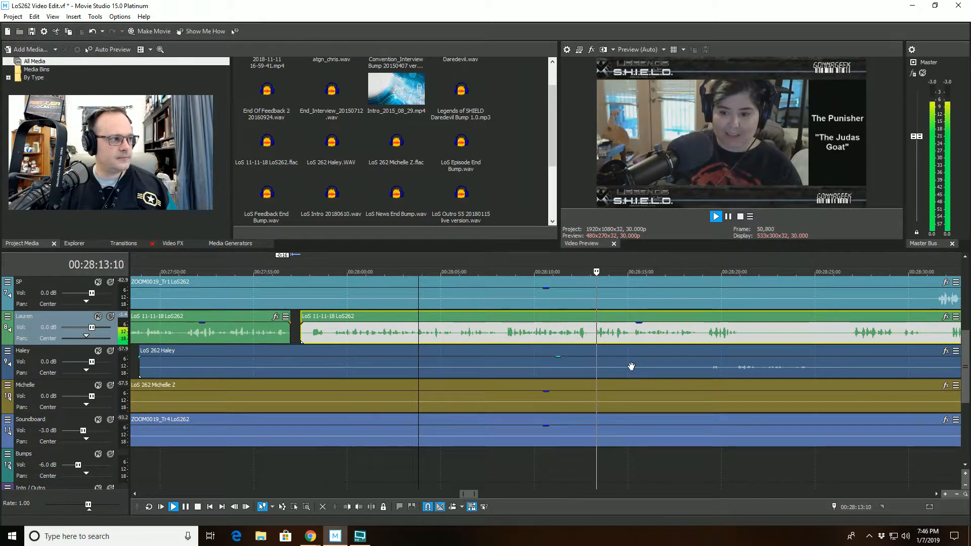
scroll(708, 361, "down", 1)
scroll(708, 362, "up", 1)
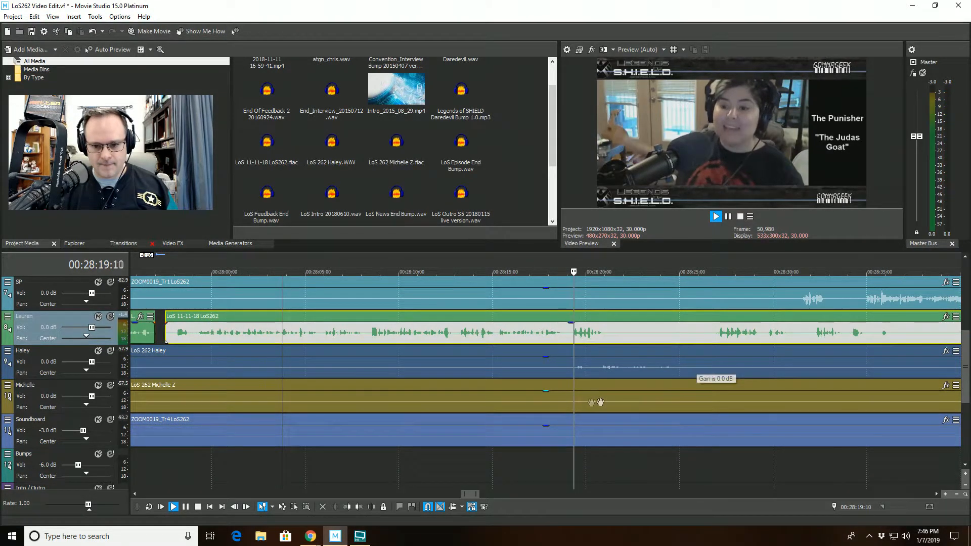
left_click(568, 362)
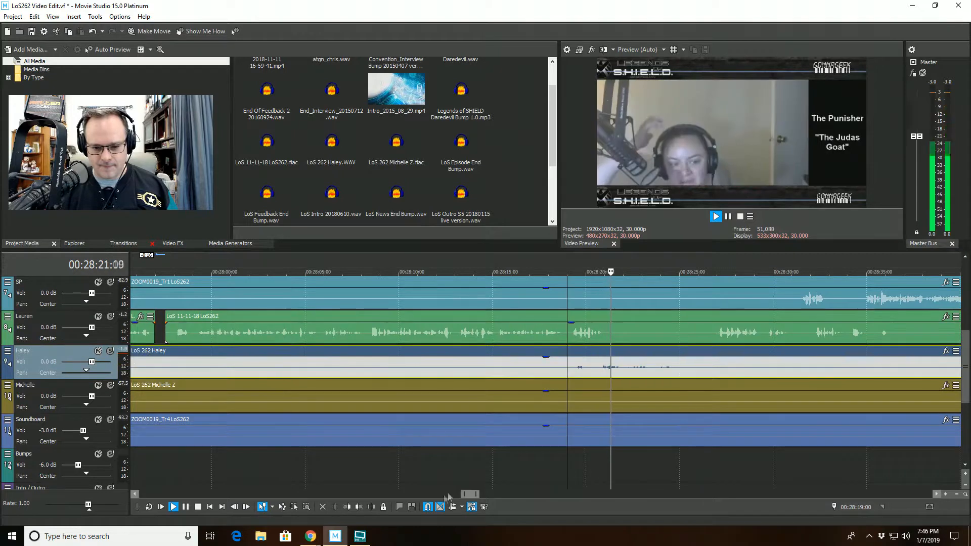
key("s")
left_click(595, 351)
left_click(359, 507)
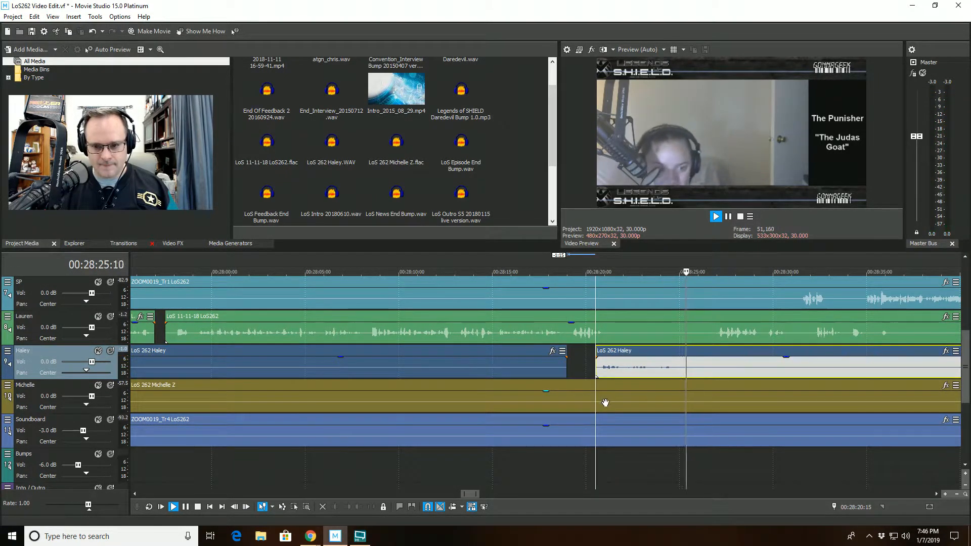
- Split the track 8 audio clip at 00:28:27:04 and trim the end of the part before the split to 00:28:26:28
scroll(608, 399, "down", 2)
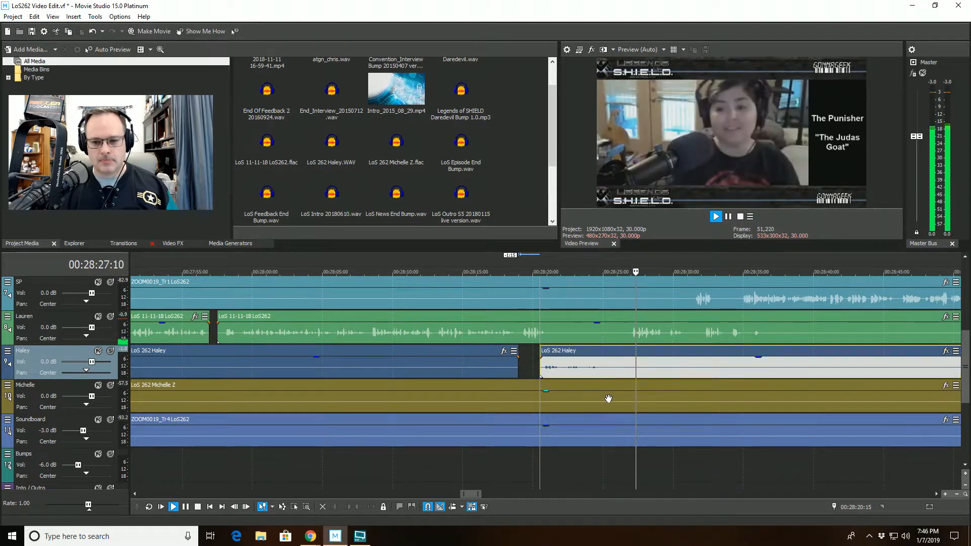
left_click(628, 344)
key("space")
scroll(585, 343, "up", 5)
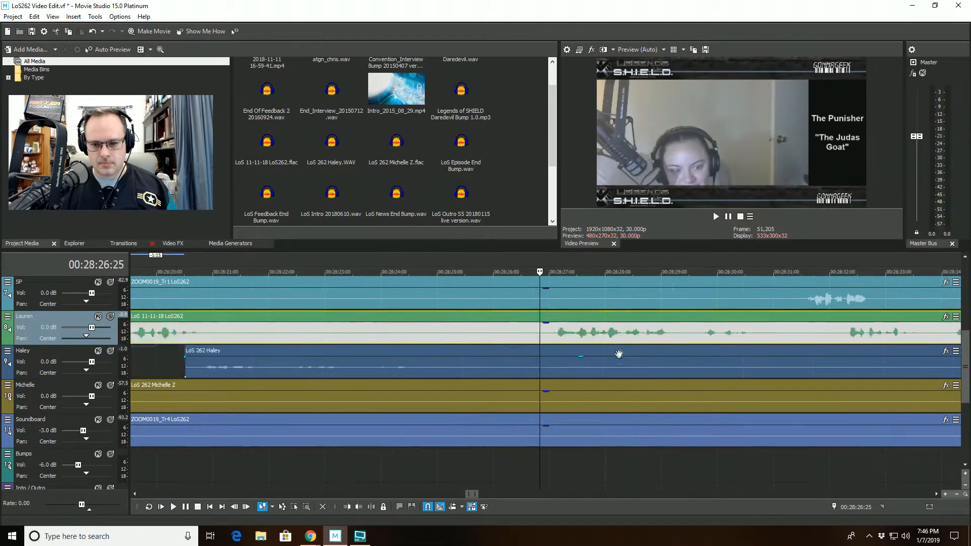
left_click(585, 343)
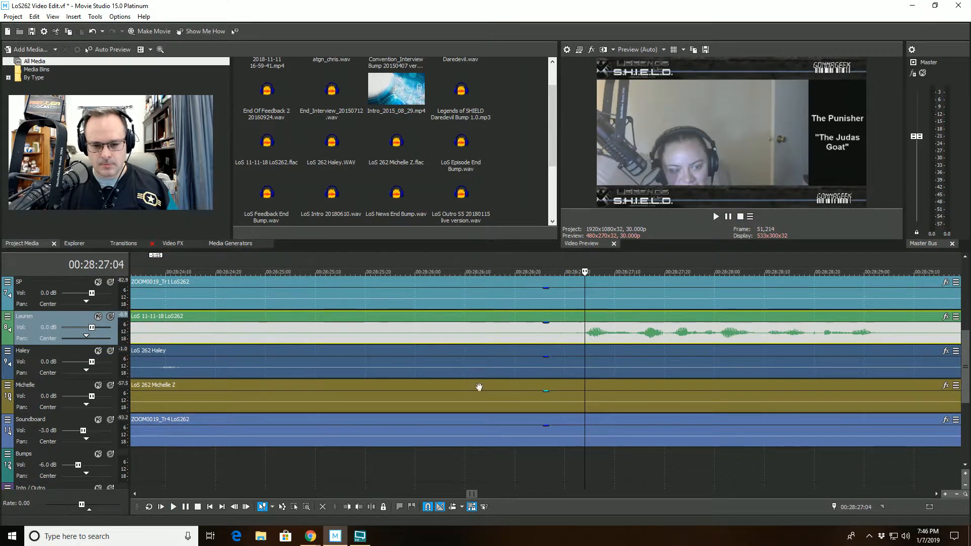
scroll(478, 390, "up", 3)
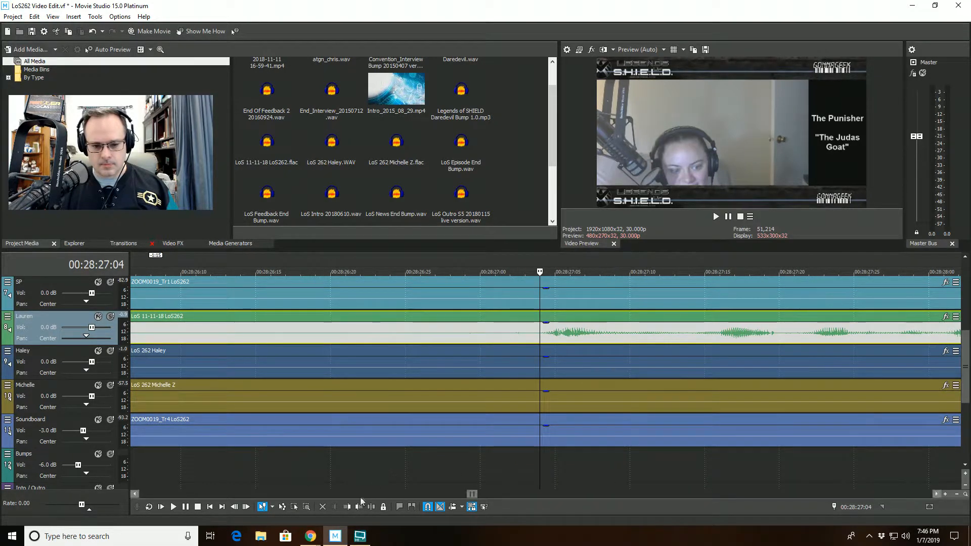
left_click(372, 508)
left_click(448, 334)
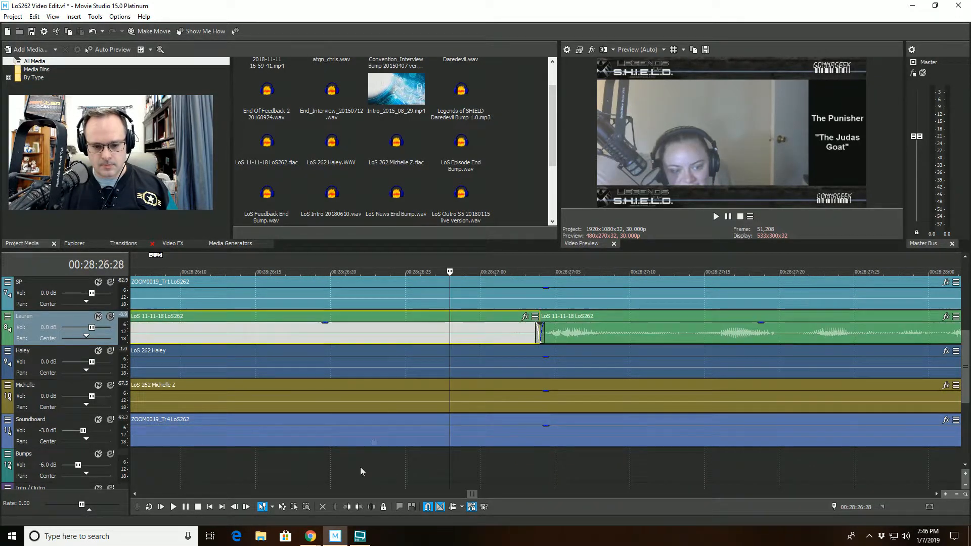
left_click(358, 508)
- Play back from 00:28:26:28, first with all tracks and once with track 8 soloed, to check the new cut
left_click(383, 394)
key("space")
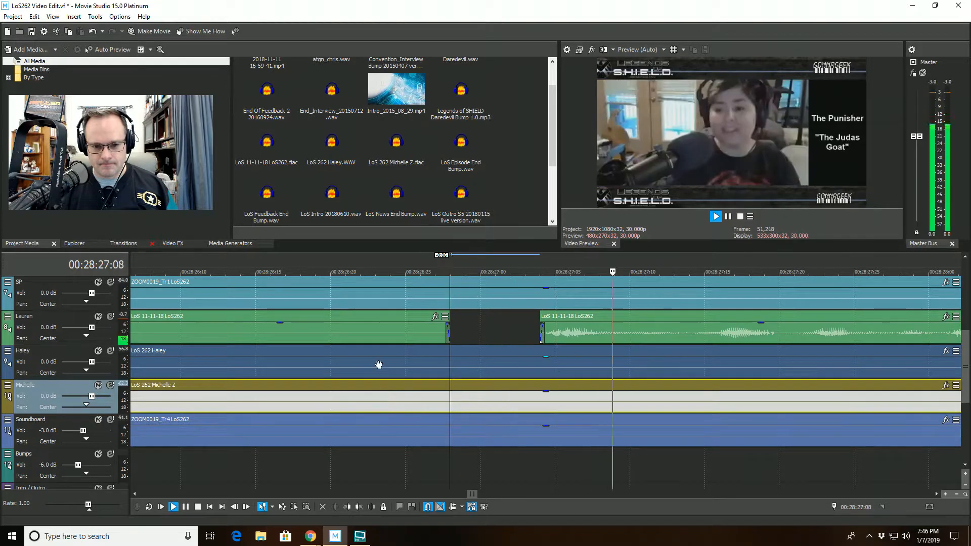
scroll(449, 365, "down", 8)
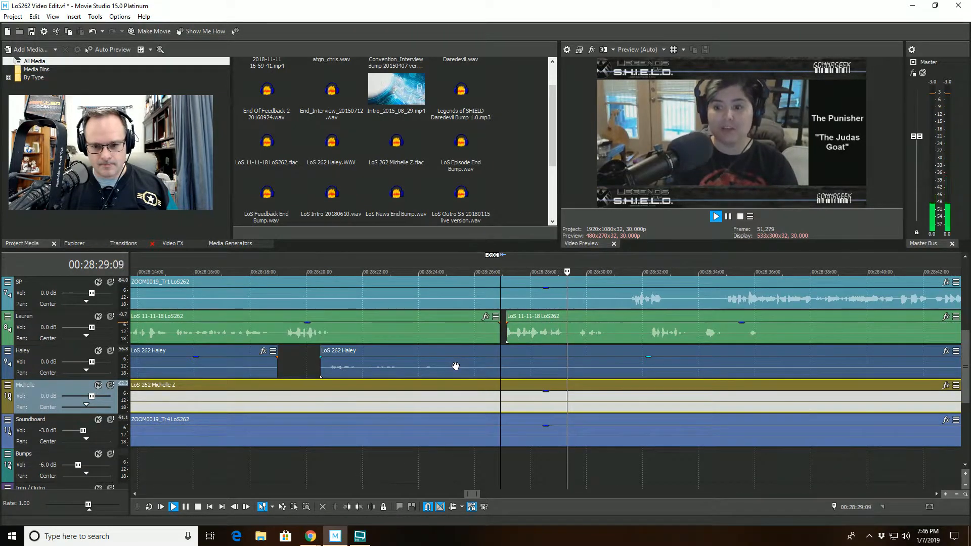
key("space")
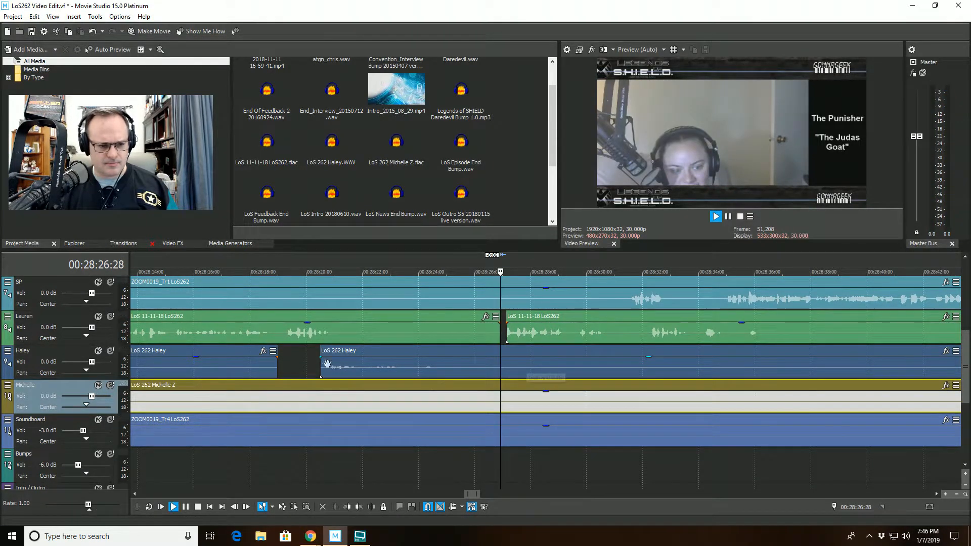
key("space")
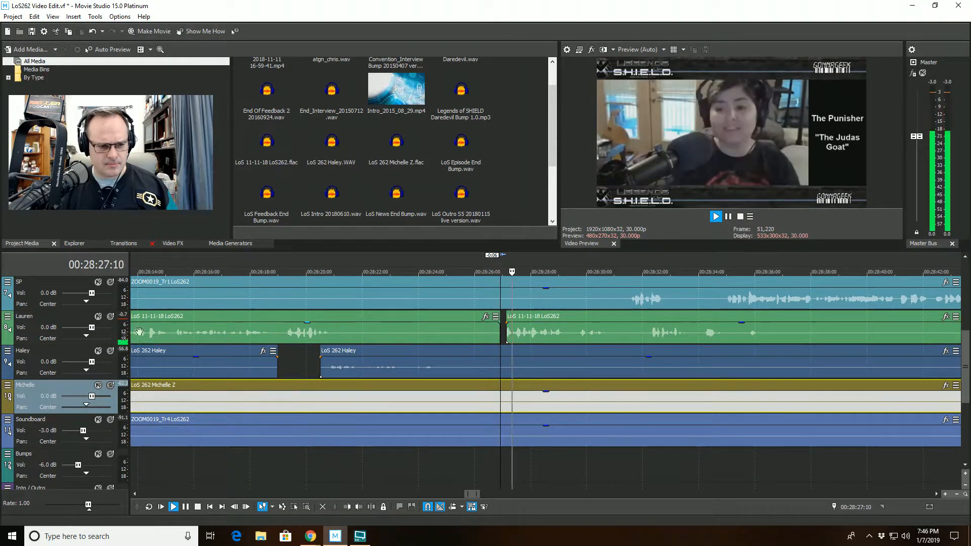
key("space")
left_click(110, 317)
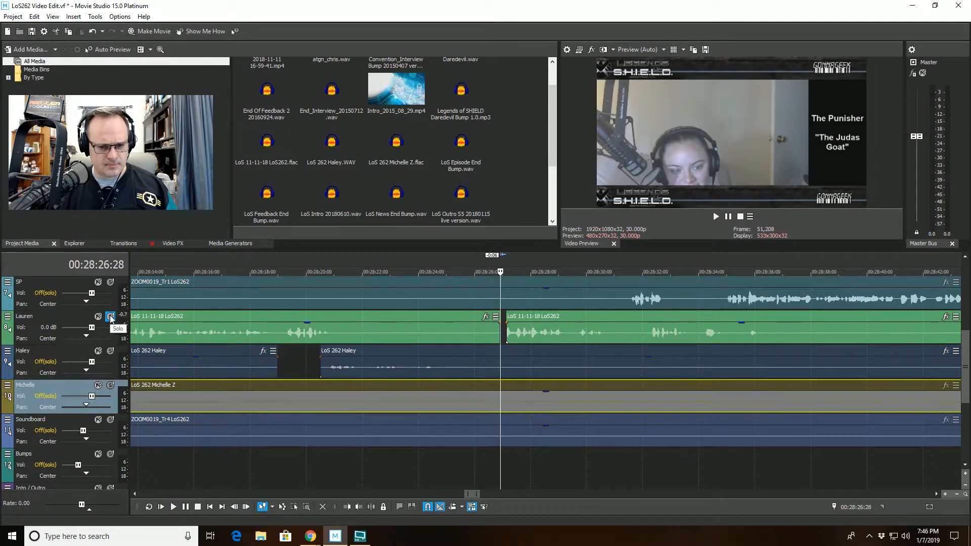
key("space")
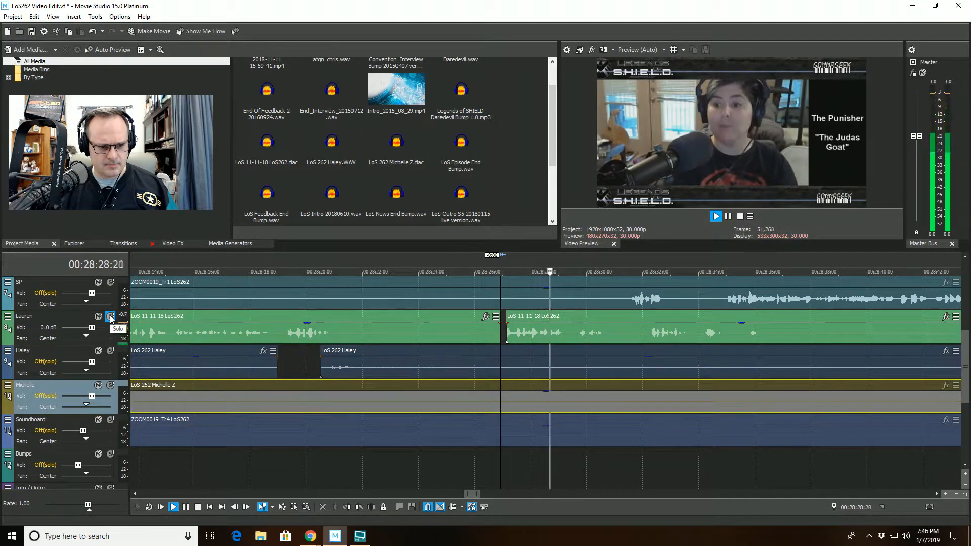
left_click(110, 317)
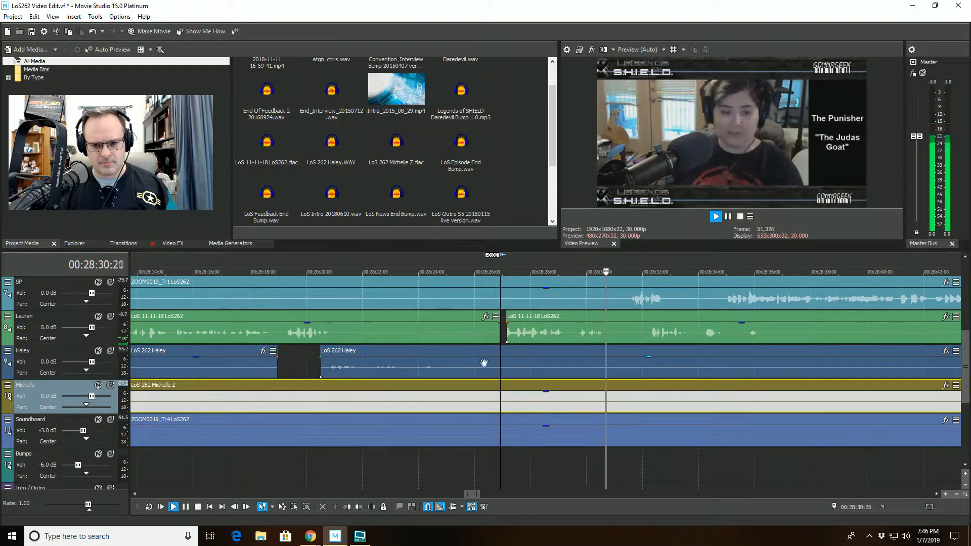
- Trim the start of the track 7 audio clip to 00:28:33:06
scroll(480, 363, "up", 3)
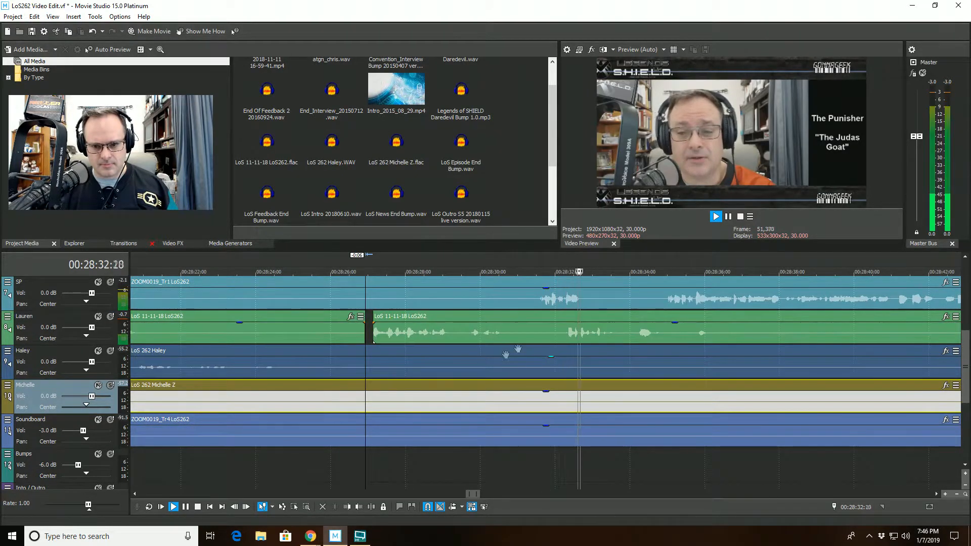
left_click(523, 298)
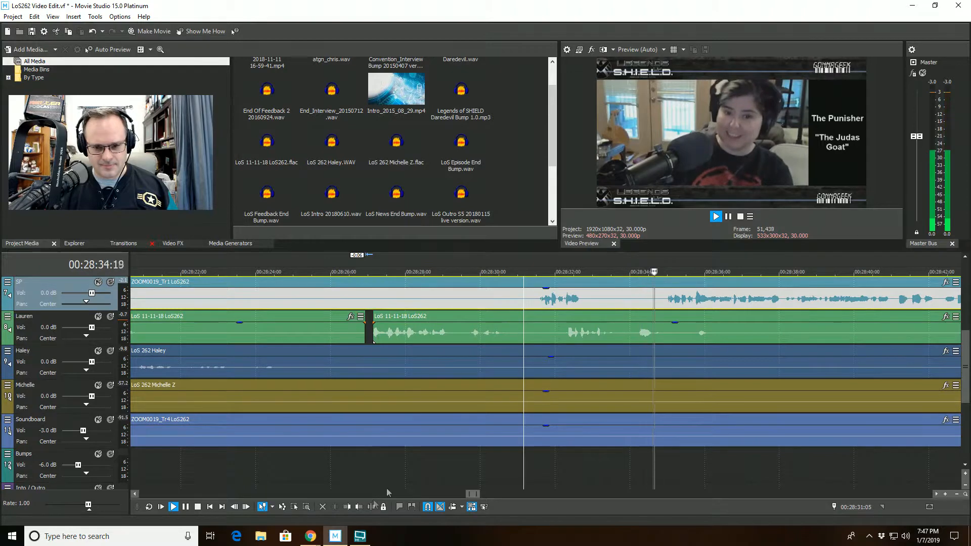
left_click(599, 299)
key("space")
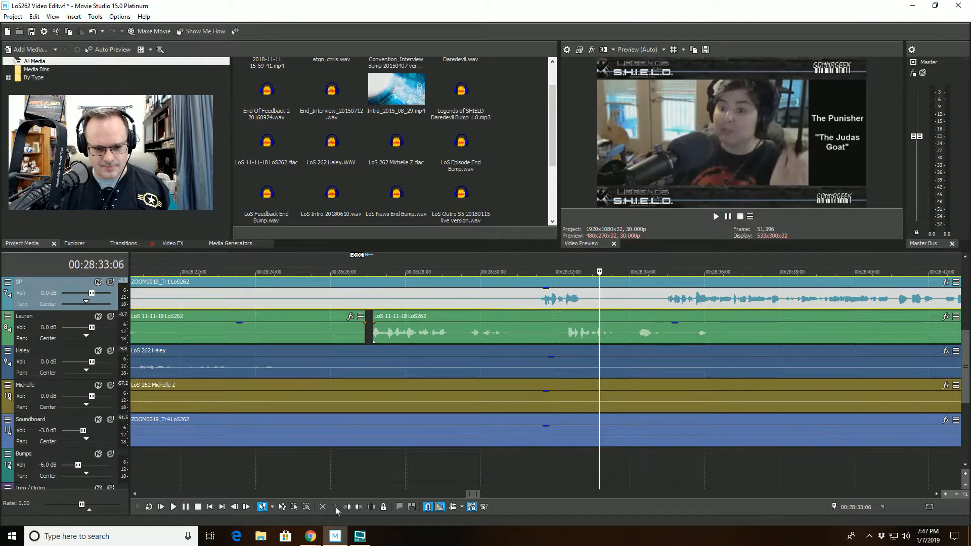
left_click(336, 507)
scroll(614, 372, "up", 3)
- Split the track 8 audio clip at 00:28:34:02 and trim the start of the part after the split to 00:28:35:00
key("space")
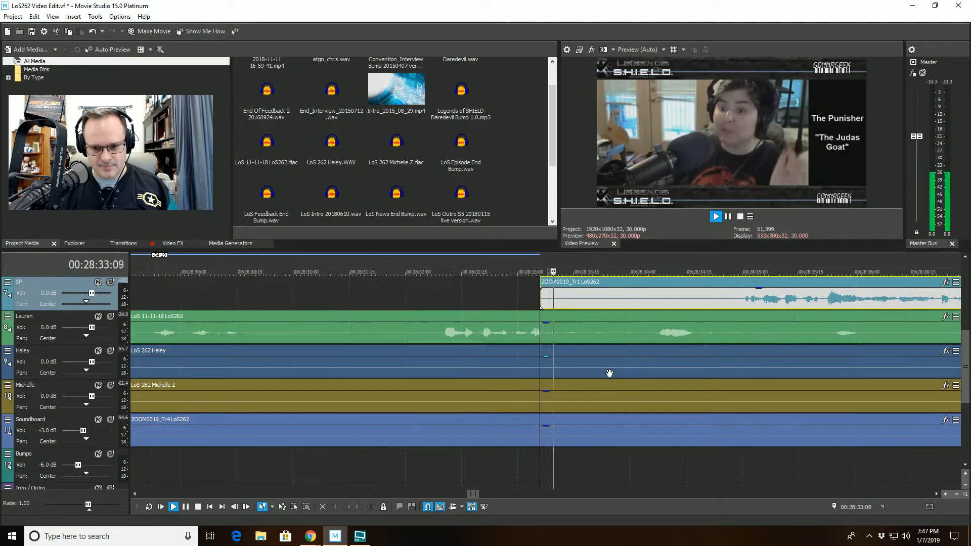
left_click(635, 339)
key("space")
key("s")
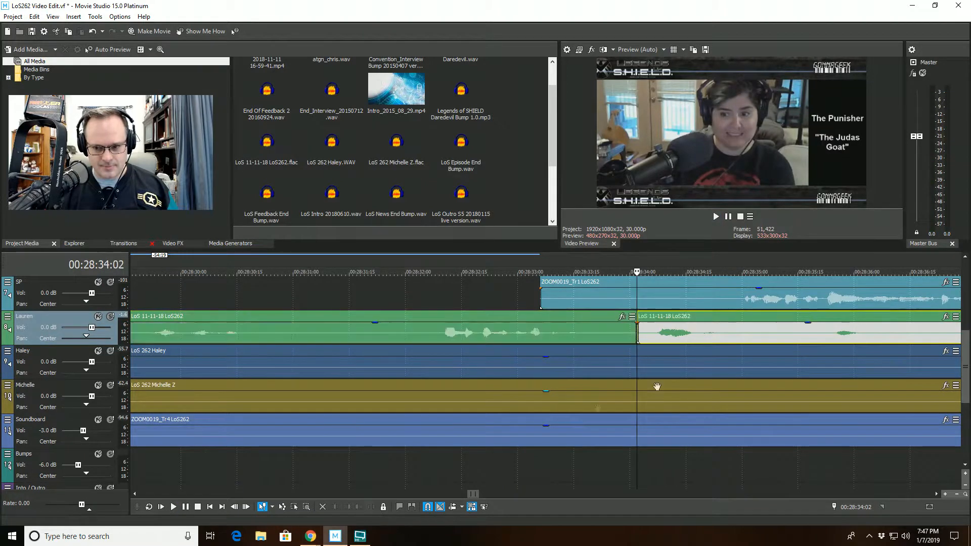
left_click(739, 329)
left_click(344, 510)
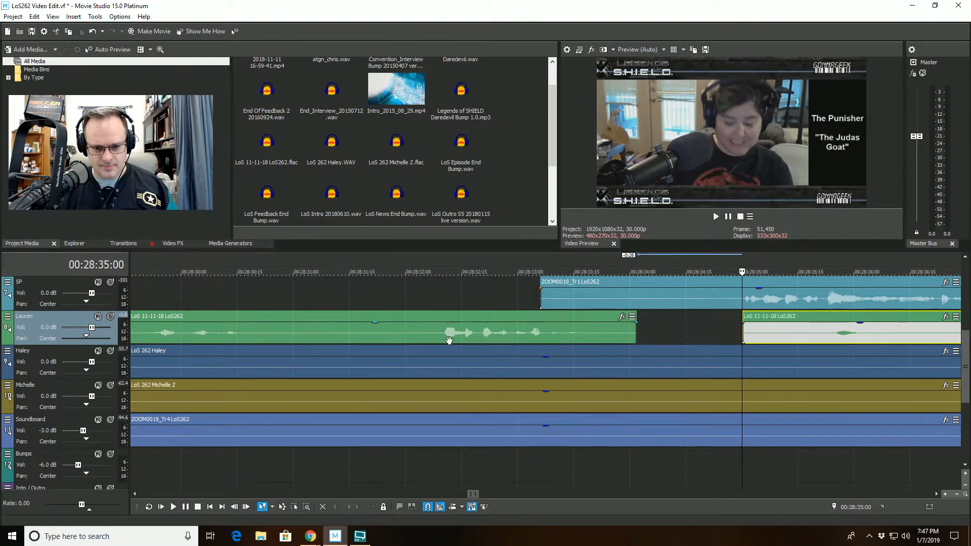
- Play back repeatedly from about 00:28:32:08 to check the cut at the end of the middle track 8 clip
left_click(435, 332)
scroll(434, 436, "down", 6)
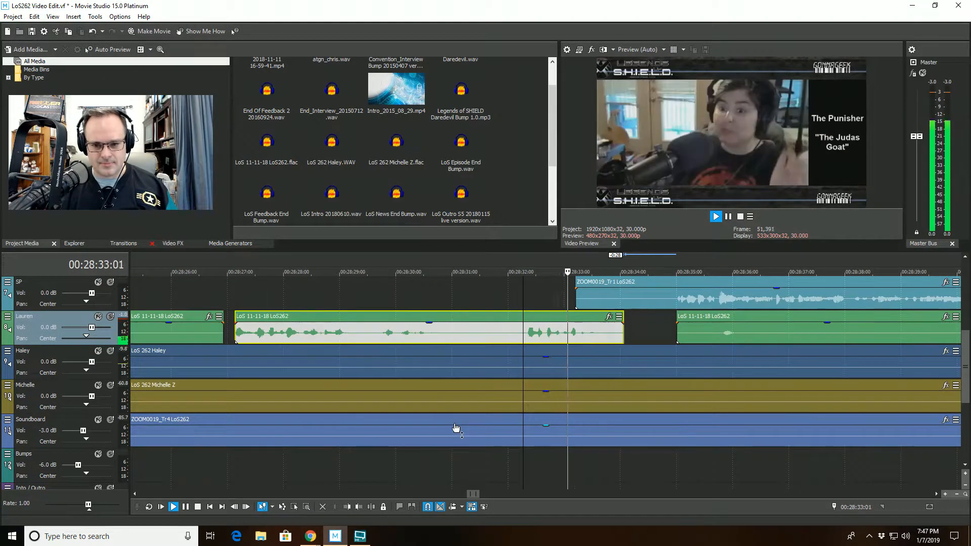
key("space")
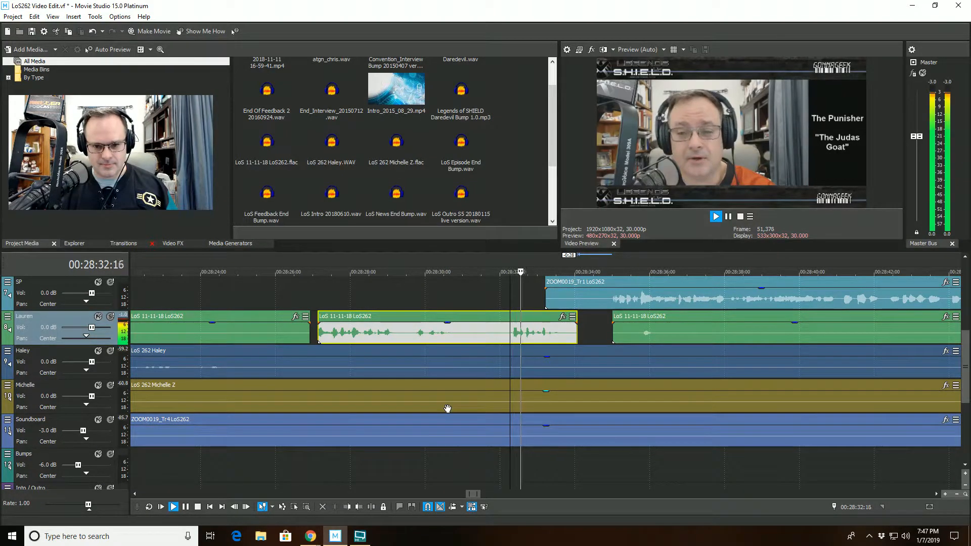
key("space")
key("space")
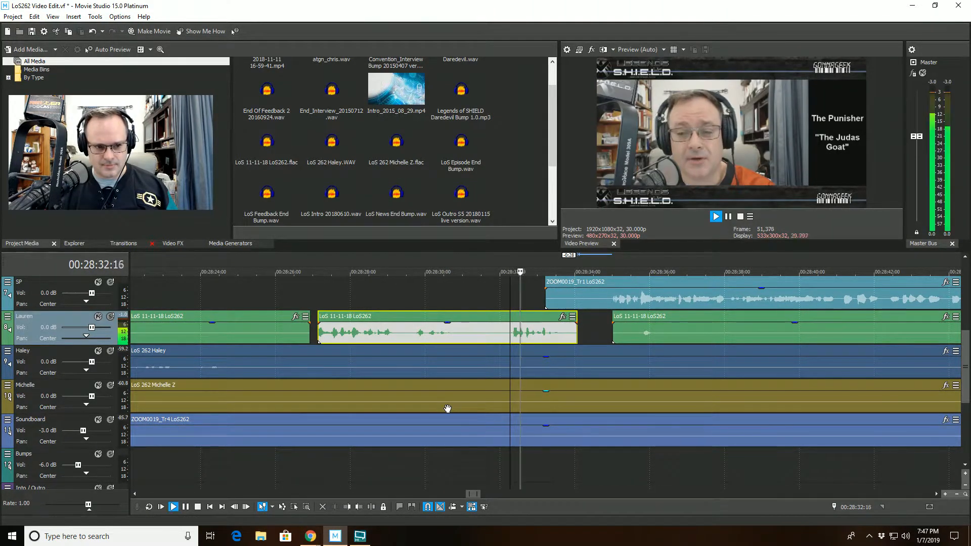
left_click(513, 365)
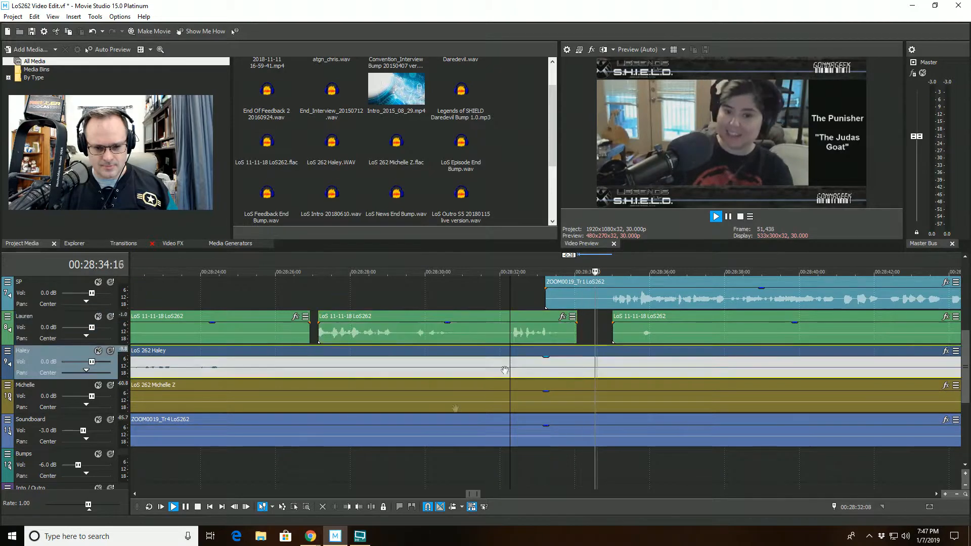
key("s")
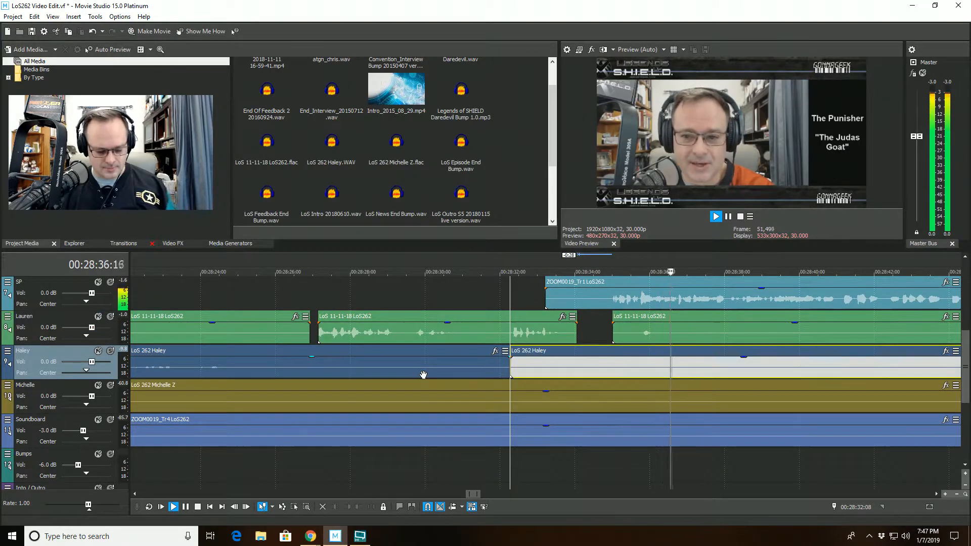
key("ctrl+z")
- Keep playback running and examine the speaker tracks' waveforms from about 00:28:38 to 00:29:00 for unwanted sounds
scroll(545, 436, "down", 2)
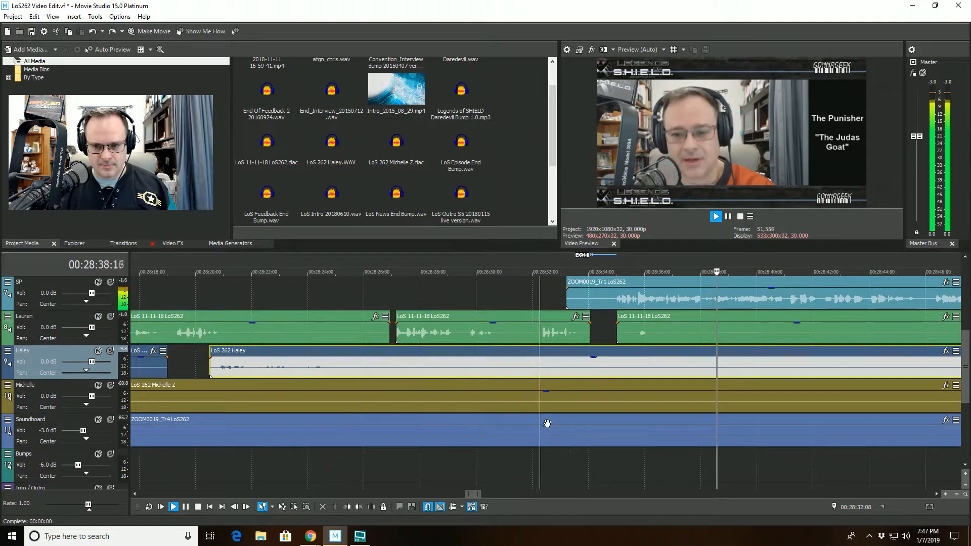
left_click(790, 462)
scroll(790, 462, "up", 1)
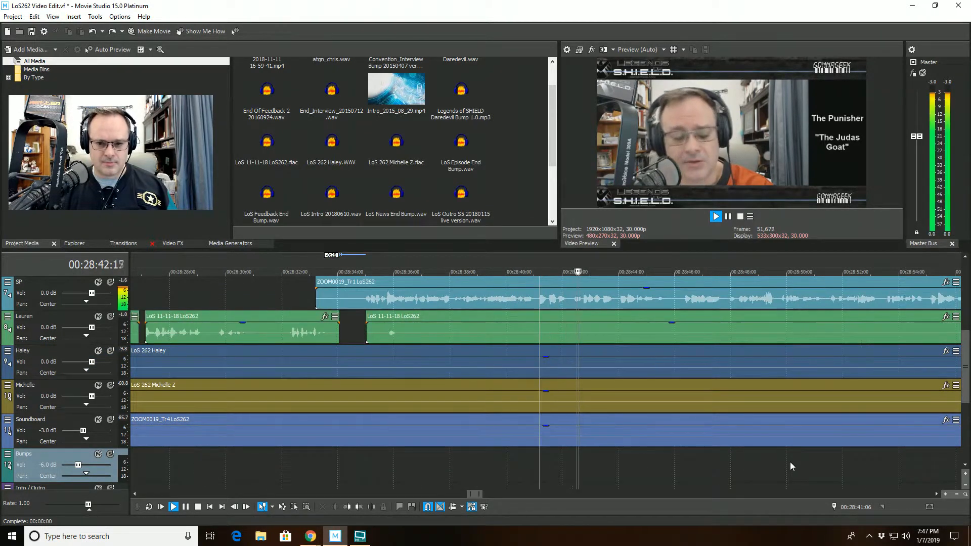
left_click(787, 462)
scroll(787, 462, "down", 1)
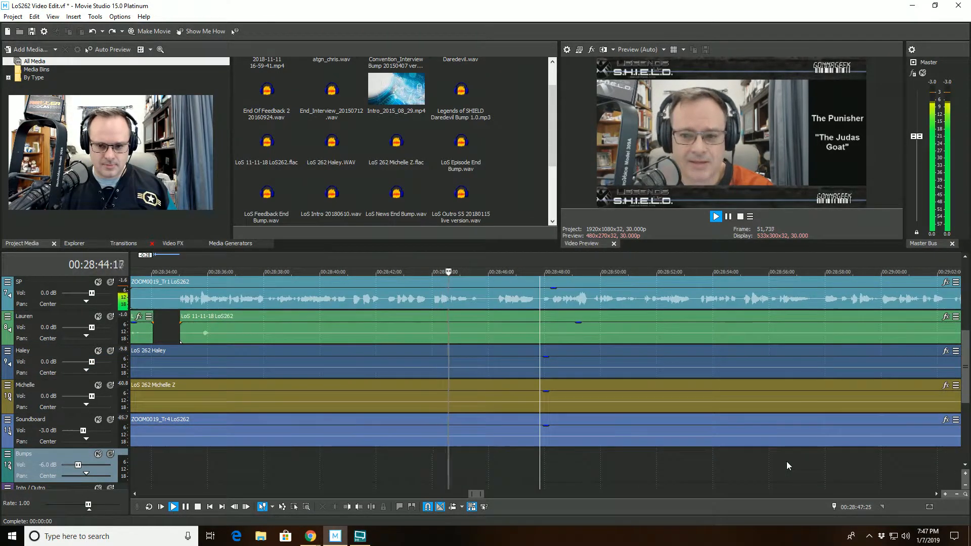
scroll(786, 462, "up", 2)
left_click(786, 462)
scroll(785, 461, "down", 1)
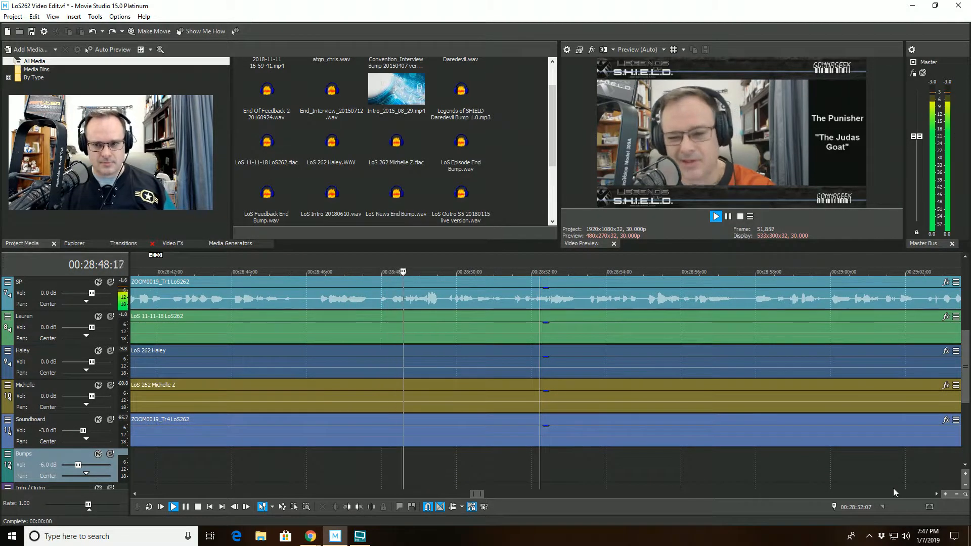
left_click(871, 461)
scroll(861, 463, "up", 1)
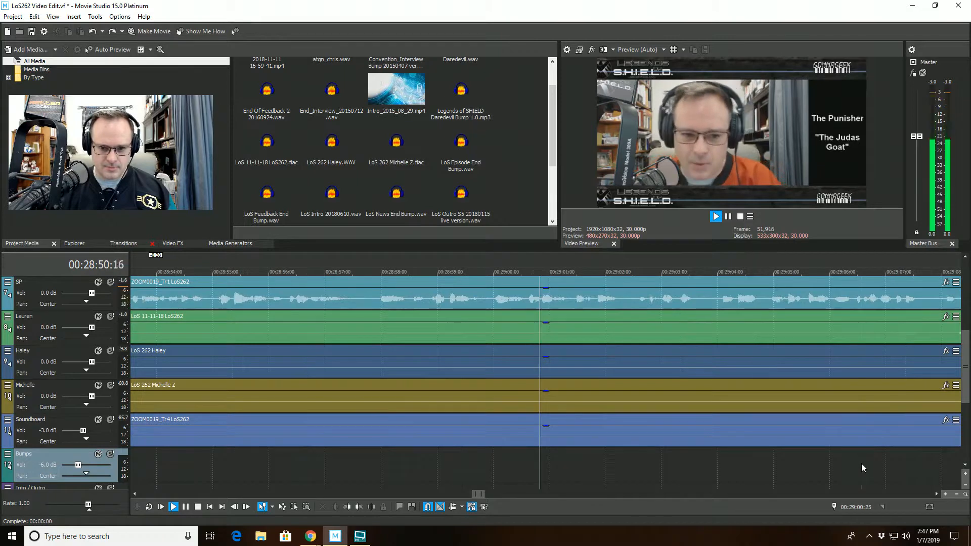
scroll(860, 463, "down", 1)
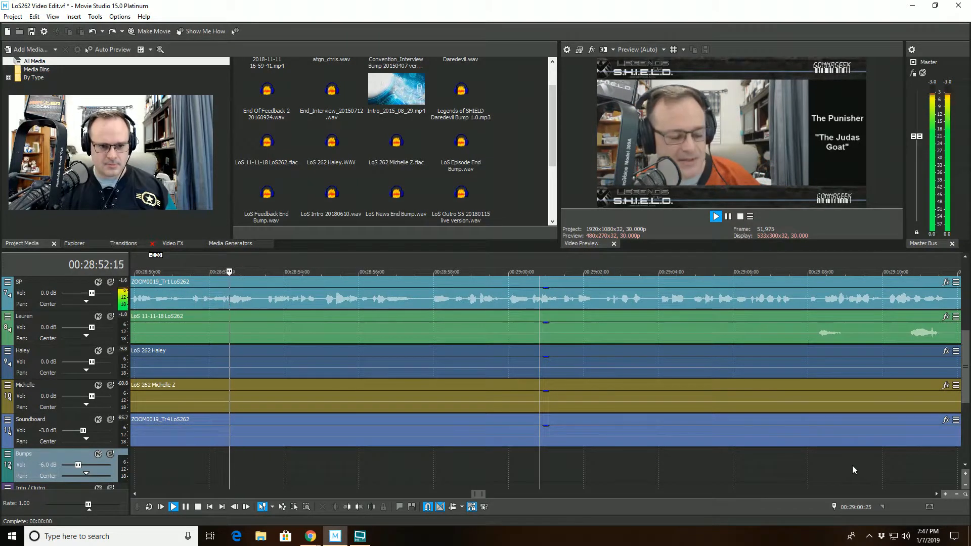
- Listen on and examine the waveforms from about 00:29:00 to 00:29:38 for unwanted sounds on the speaker tracks
left_click(845, 466)
scroll(845, 465, "down", 1)
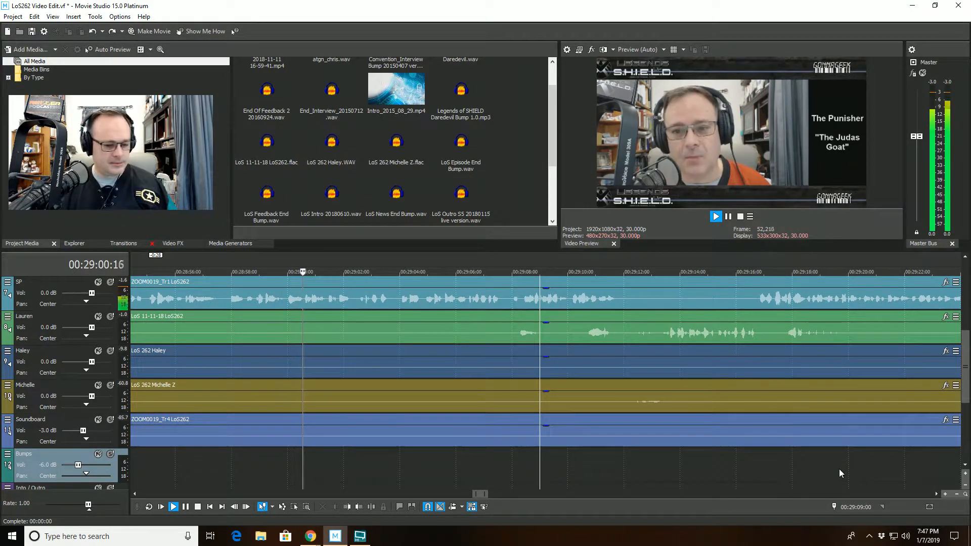
scroll(838, 468, "up", 1)
left_click(847, 475)
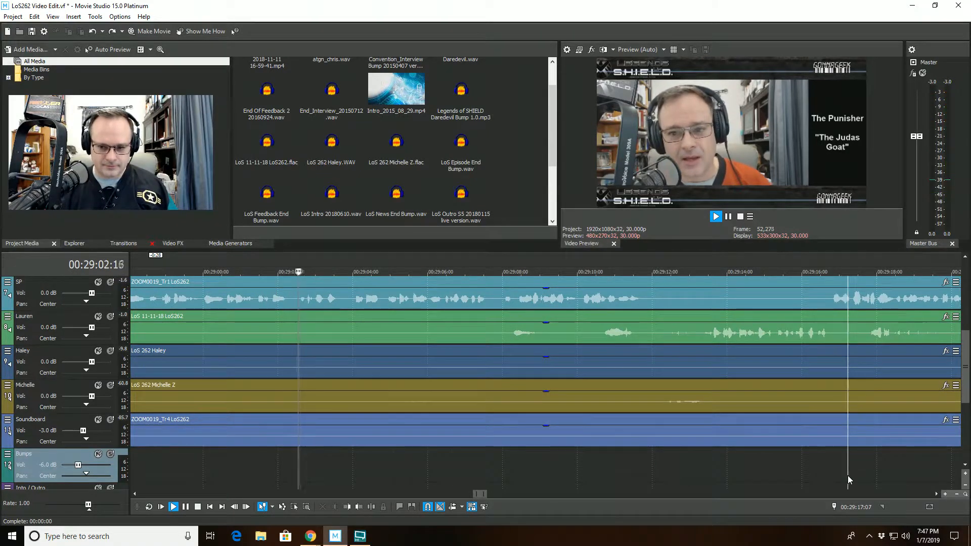
scroll(847, 475, "down", 1)
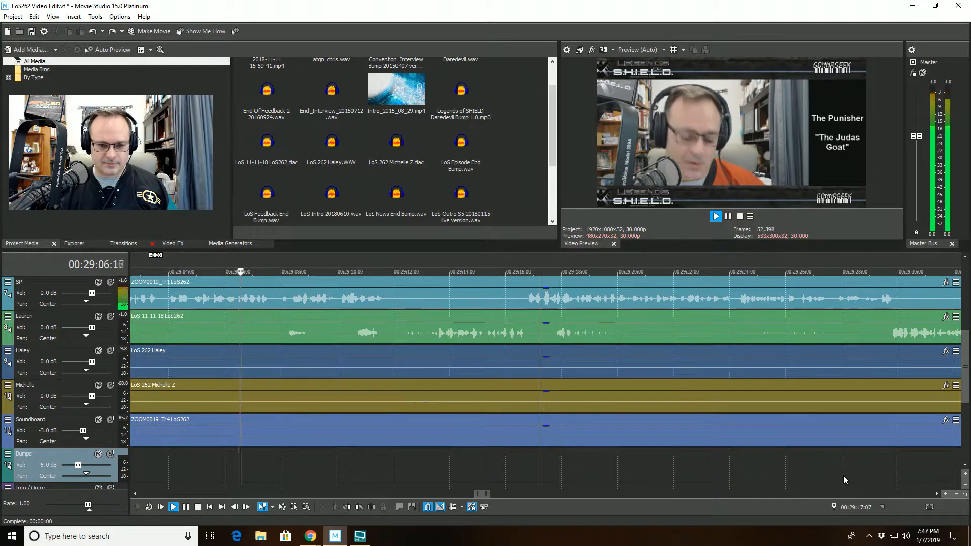
left_click(842, 475)
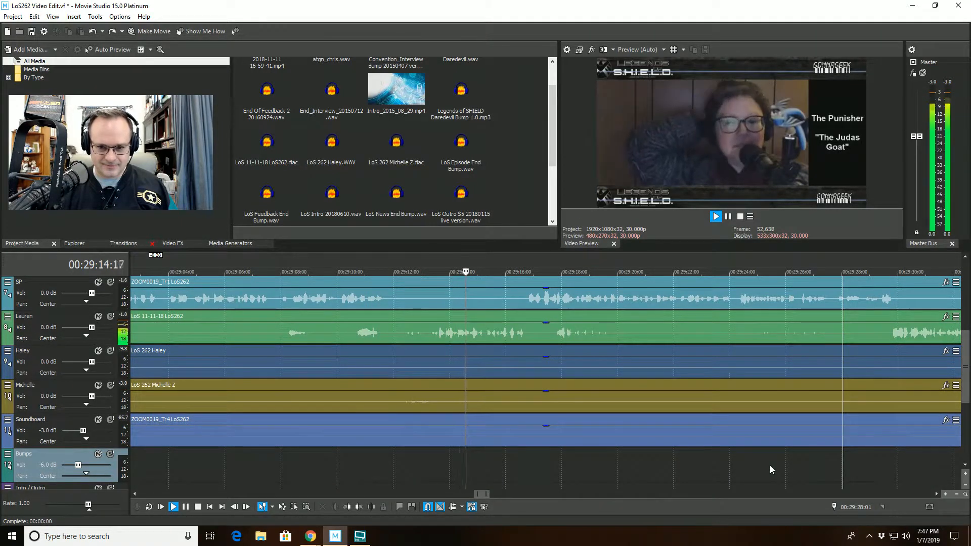
scroll(768, 466, "up", 2)
scroll(767, 466, "down", 2)
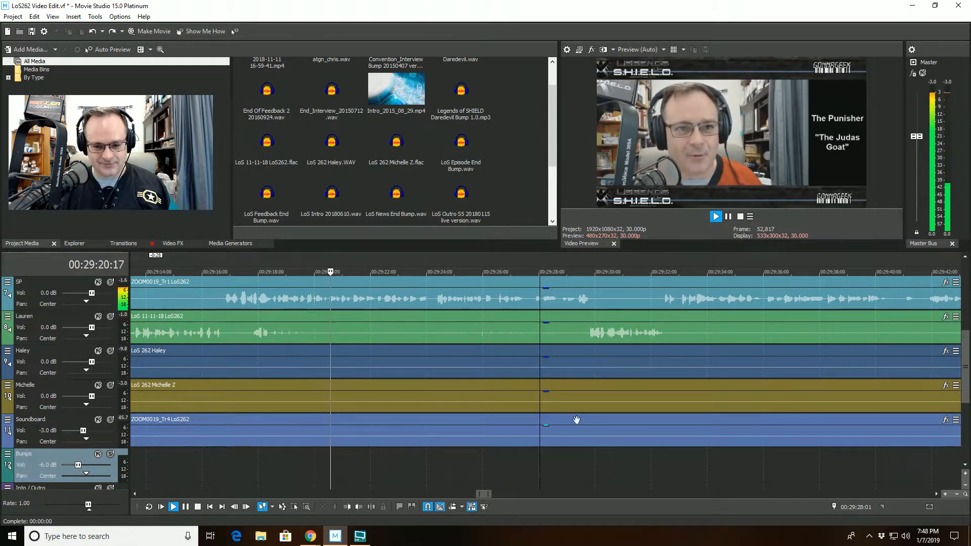
left_click(824, 471)
scroll(824, 471, "up", 1)
scroll(823, 470, "down", 2)
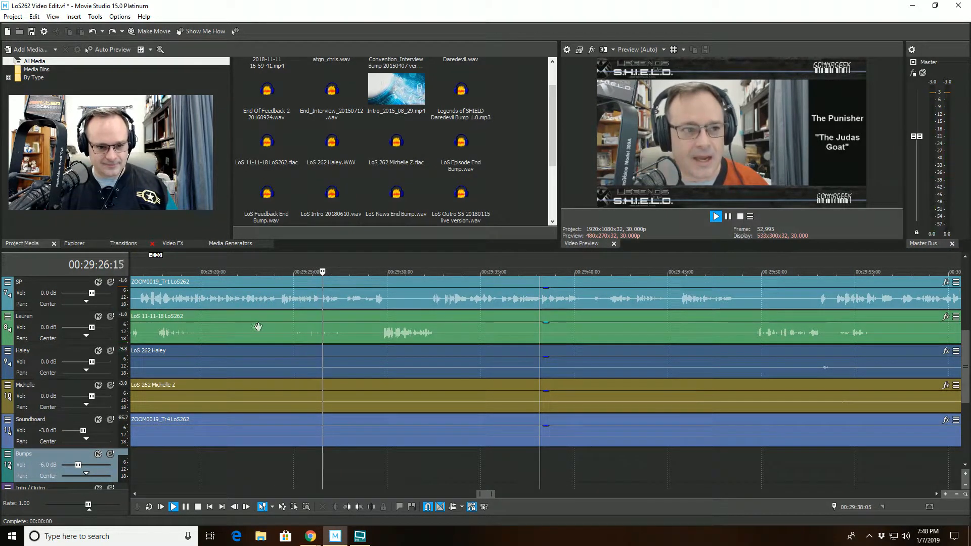
- Split the track 8 audio clip at 00:29:22:08 and trim the start of the part after the split to 00:29:28:19
left_click(243, 323)
left_click(362, 507)
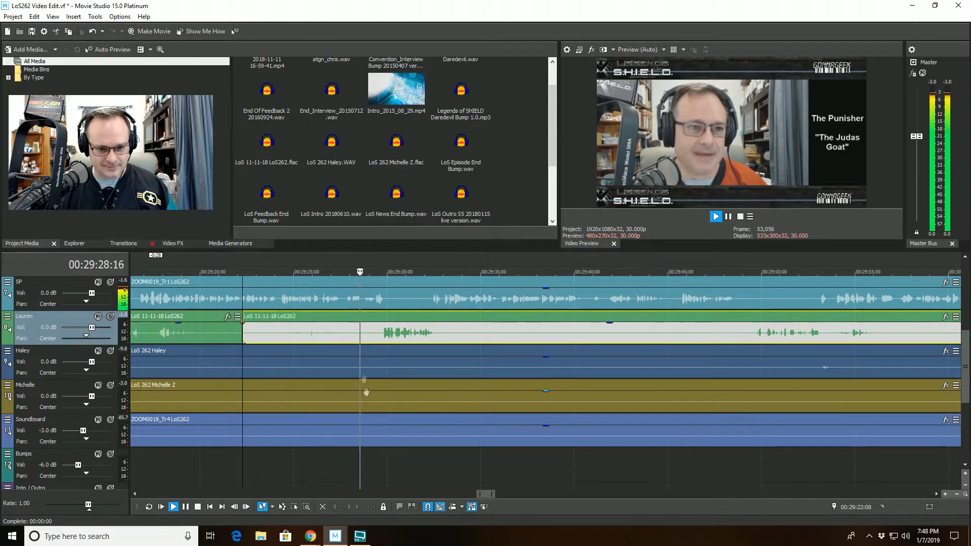
left_click(361, 317)
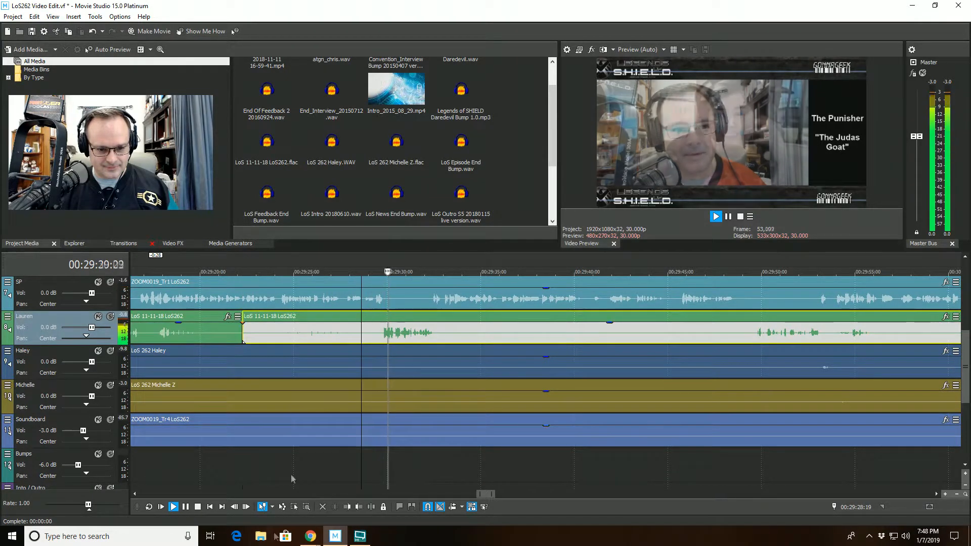
left_click(345, 506)
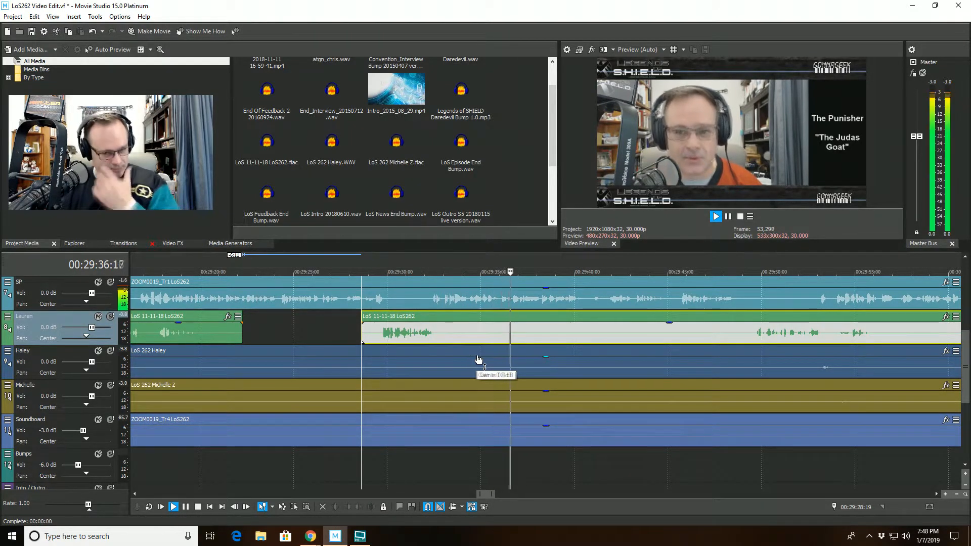
- Split the track 7 audio clip at 00:29:40:21 and trim the start of the part after the split to 00:29:41:17
scroll(696, 469, "down", 2)
left_click(829, 463)
scroll(829, 463, "up", 1)
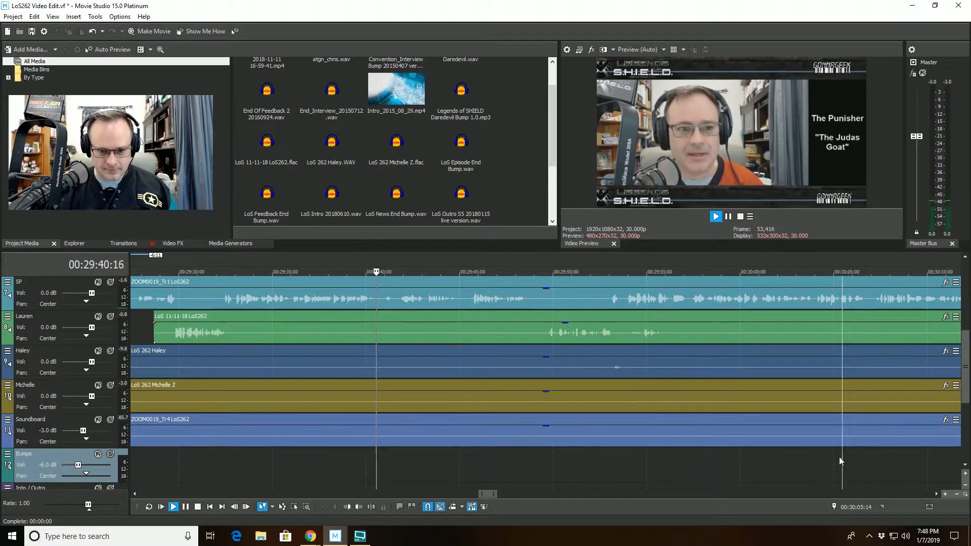
scroll(837, 456, "down", 1)
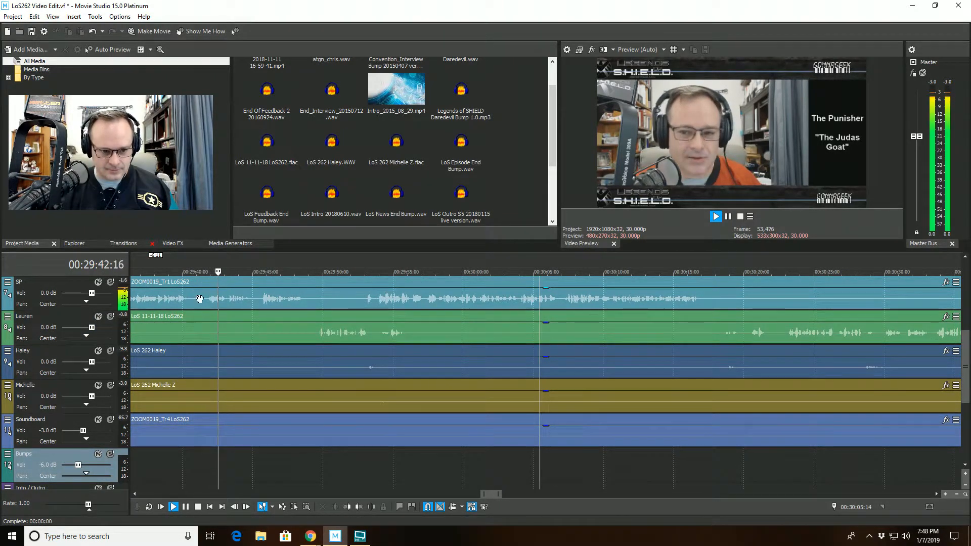
left_click(192, 284)
key("space")
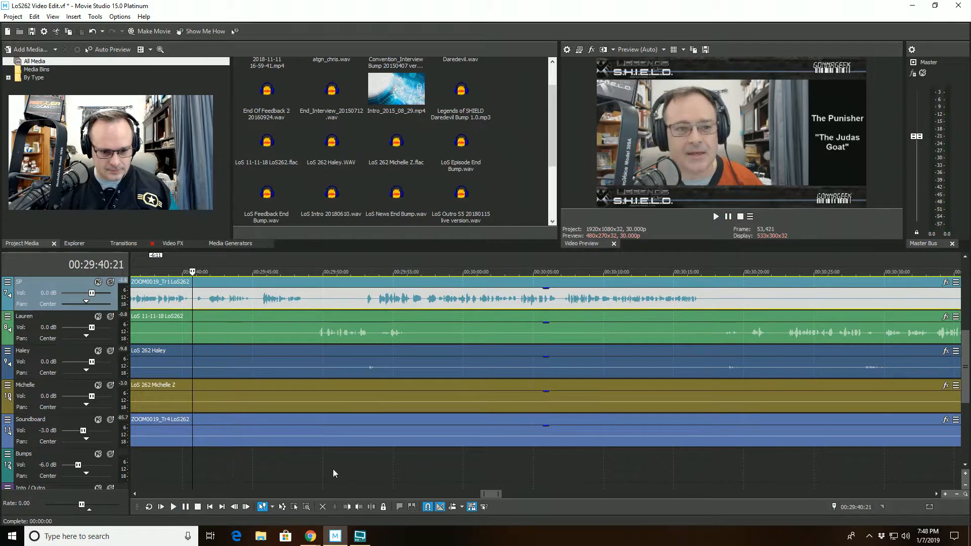
left_click(378, 507)
left_click(204, 308)
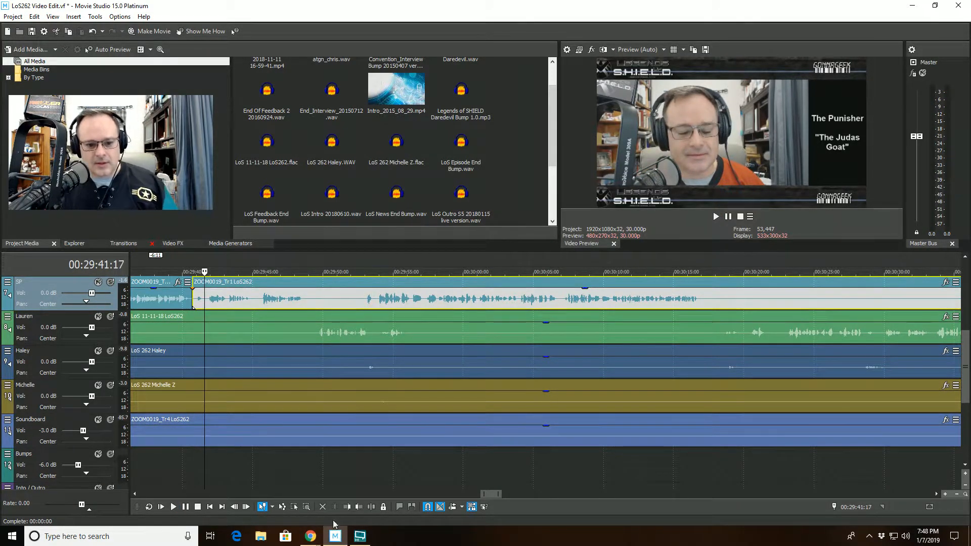
left_click(347, 507)
- Play back from 00:29:35:02 and mute track 7 to listen for sounds on the remaining tracks
scroll(290, 362, "down", 2)
left_click(448, 338)
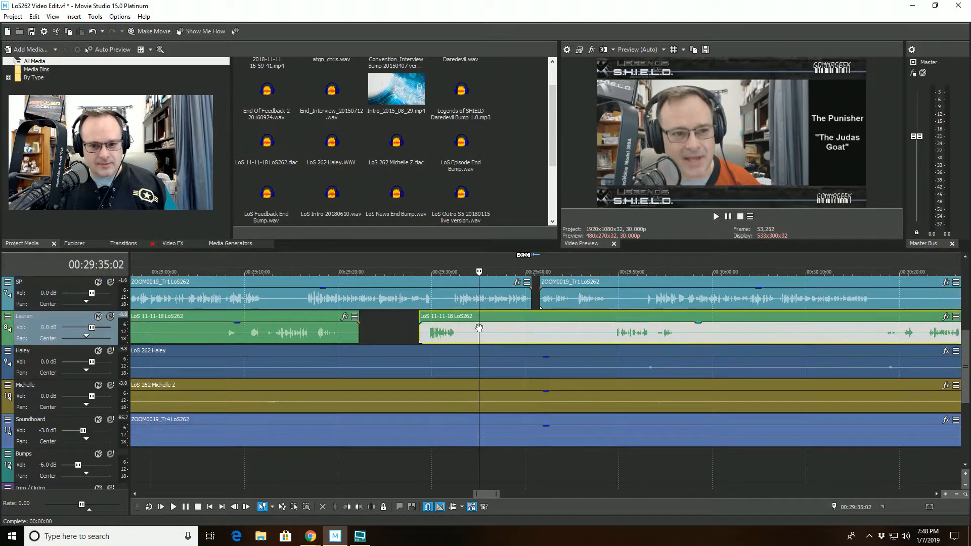
key("space")
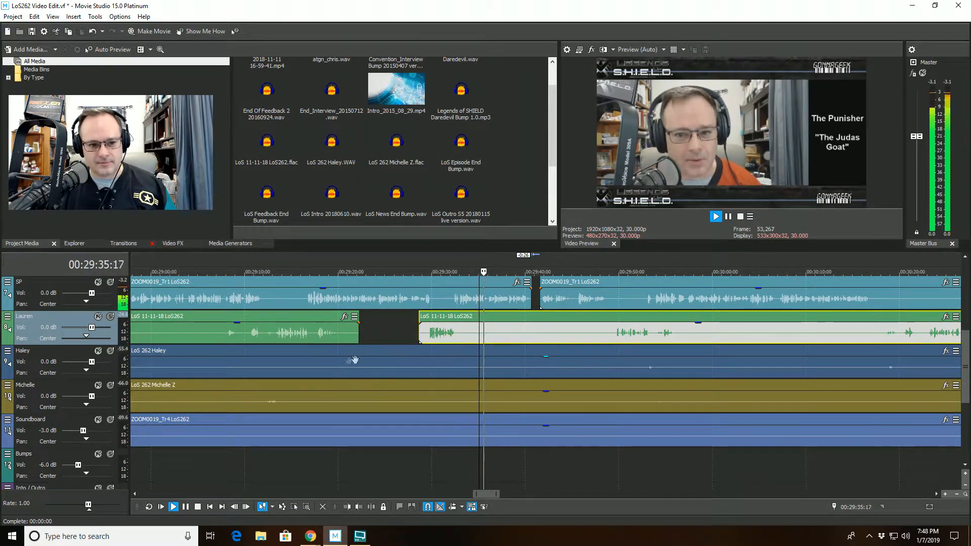
left_click(98, 282)
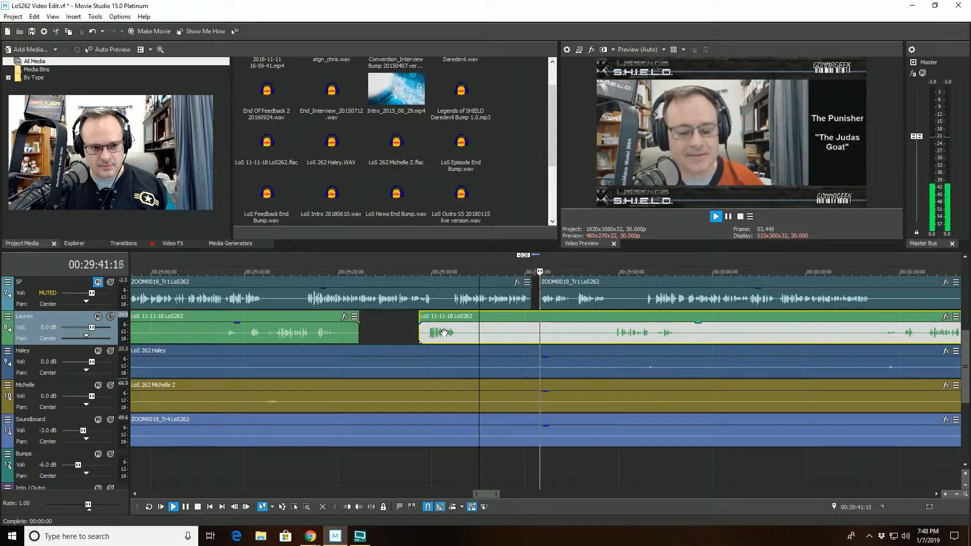
key("space")
- Split the track 9 audio clip at 00:29:38:28 and trim the start of the part after the split to 00:29:44:02
left_click(519, 362)
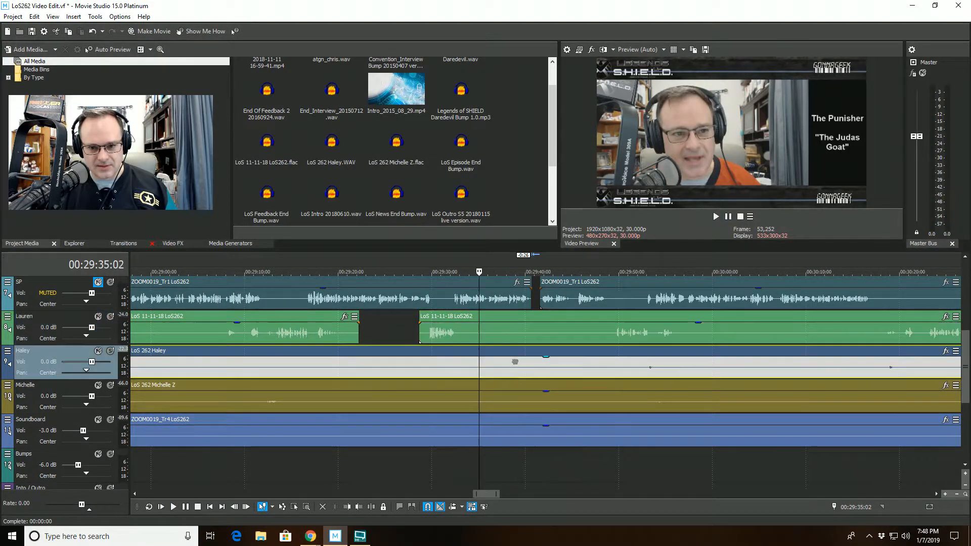
left_click(371, 507)
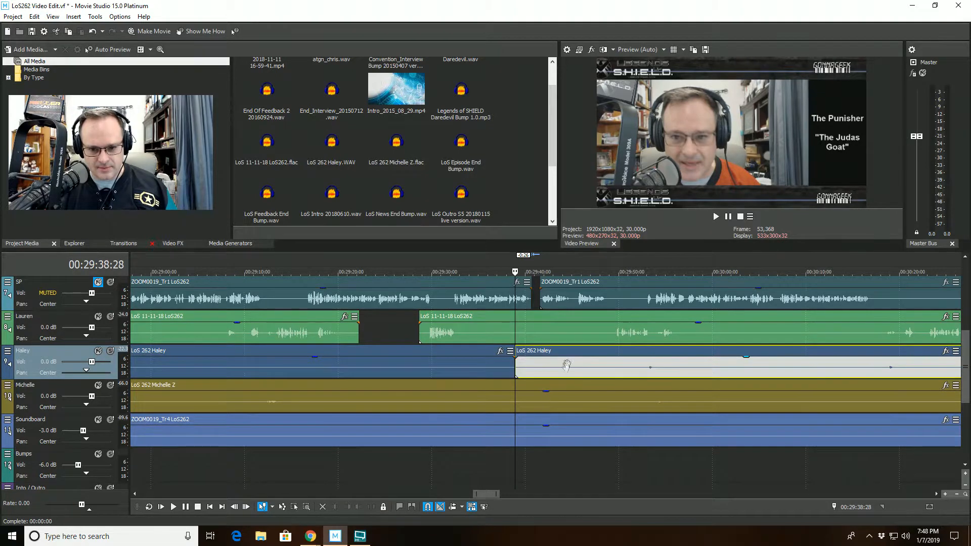
left_click(563, 353)
left_click(346, 506)
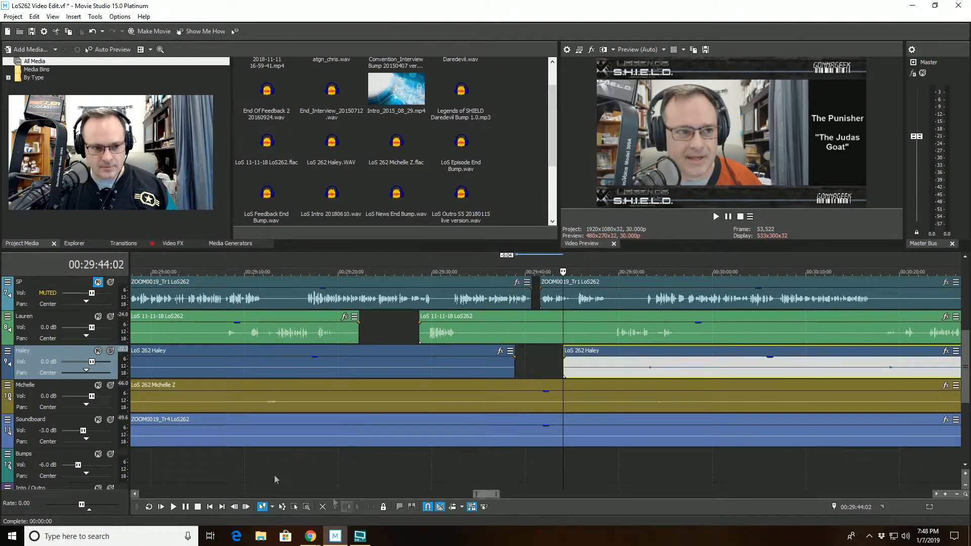
- Unmute track 7 and play back from about 00:29:36 to check the new cuts on tracks 7 and 9
left_click(98, 282)
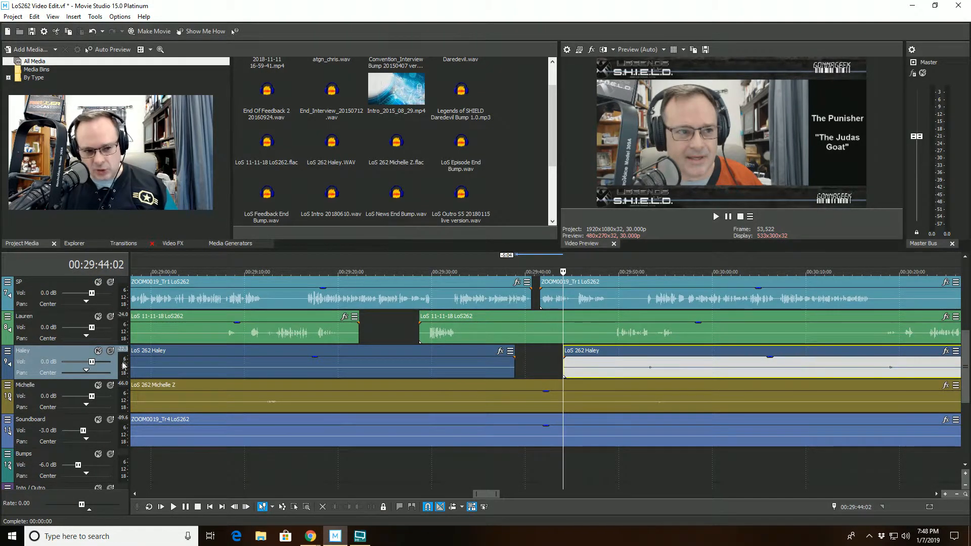
left_click(493, 281)
key("space")
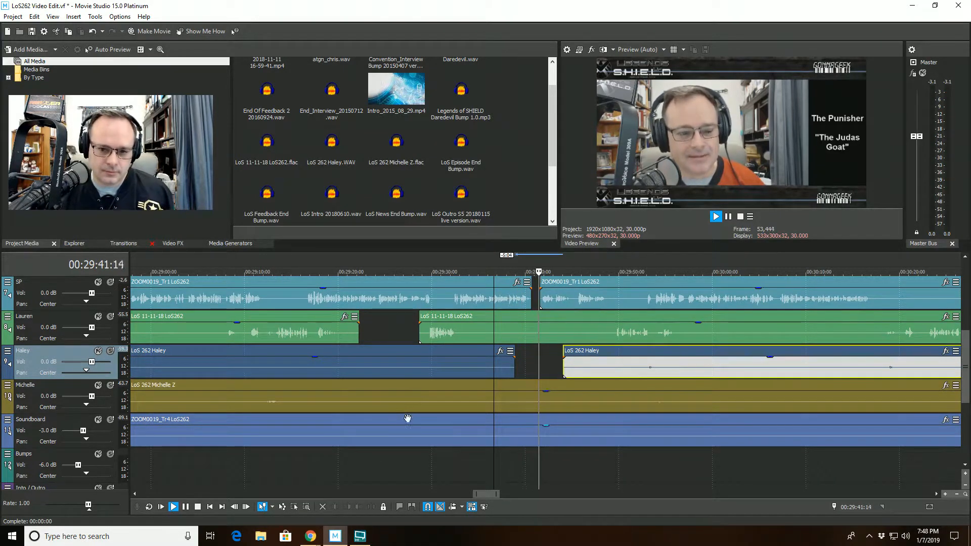
scroll(494, 333, "up", 2)
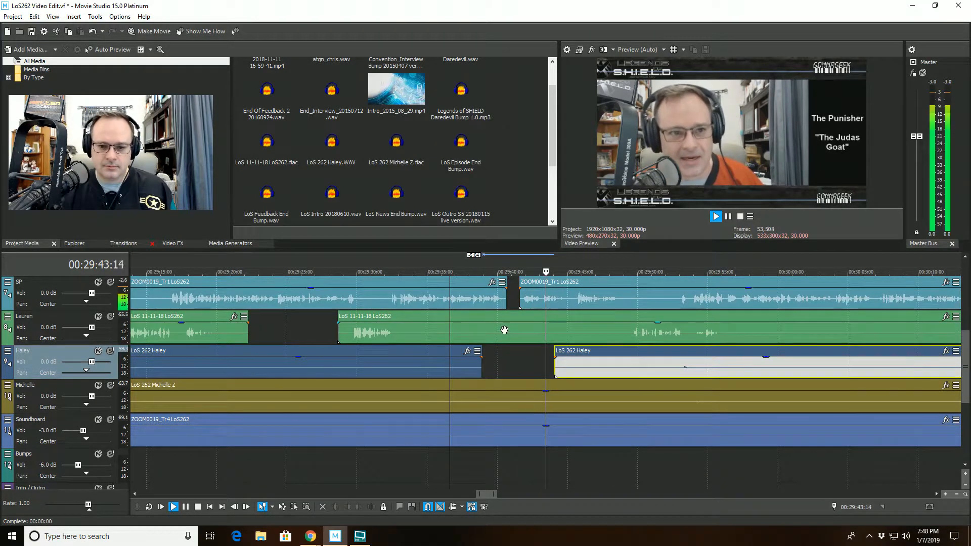
scroll(501, 328, "down", 2)
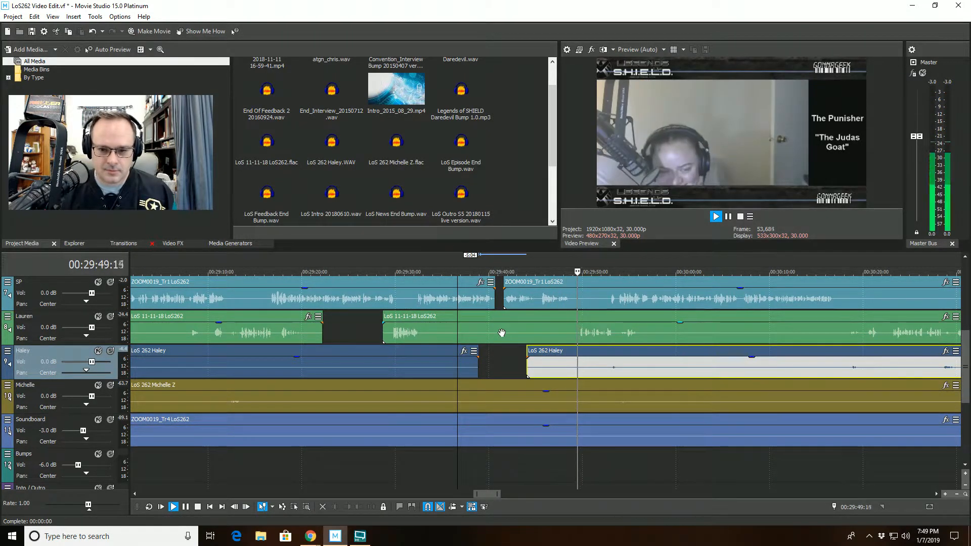
scroll(602, 329, "up", 4)
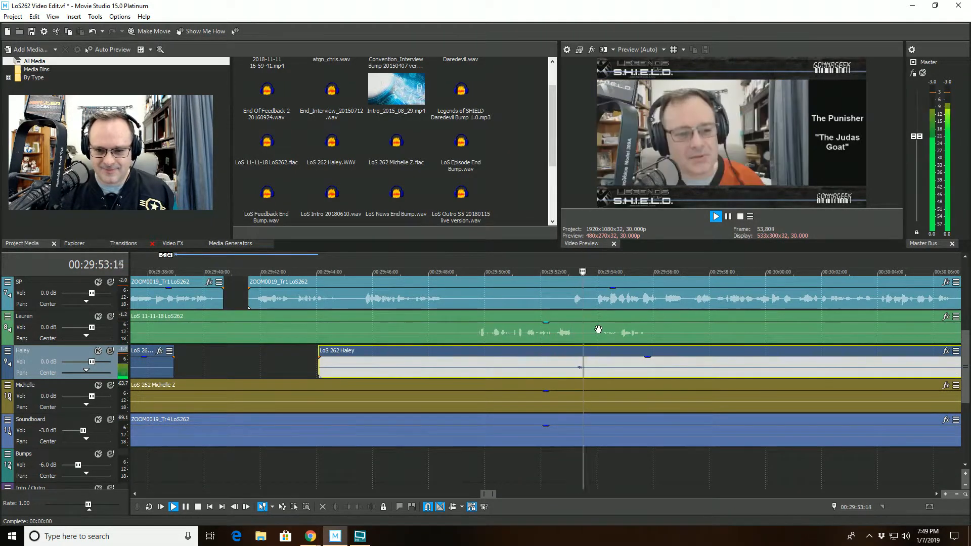
- Split the track 7 audio clip at 00:29:52:19 and trim about one second off the start of the part after the split
left_click(559, 305)
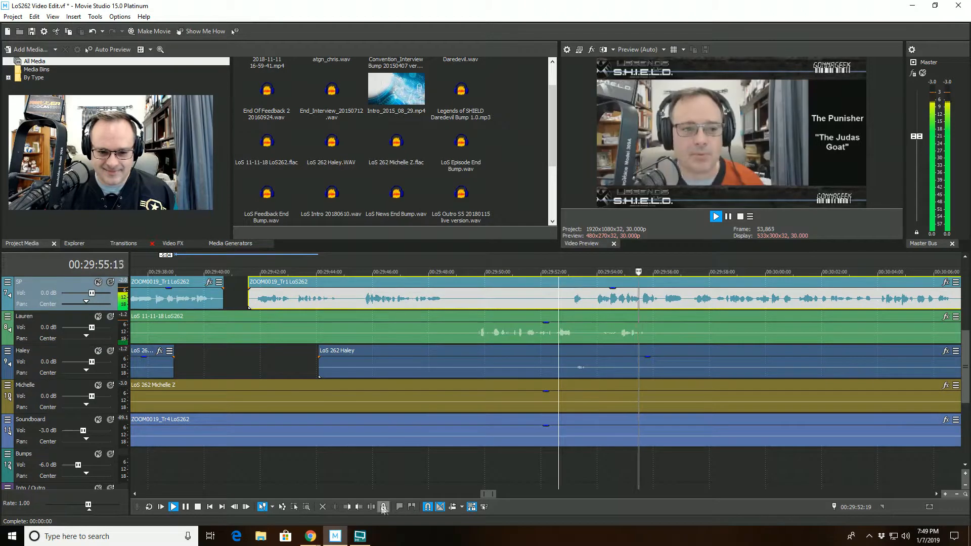
key("s")
left_click(588, 306)
left_click(348, 508)
- Split the track 7 audio clip at 00:29:58:07 and trim 9 frames off the start of the part after the split
scroll(610, 366, "down", 1)
left_click(625, 300)
key("space")
scroll(618, 326, "up", 3)
scroll(619, 326, "up", 2)
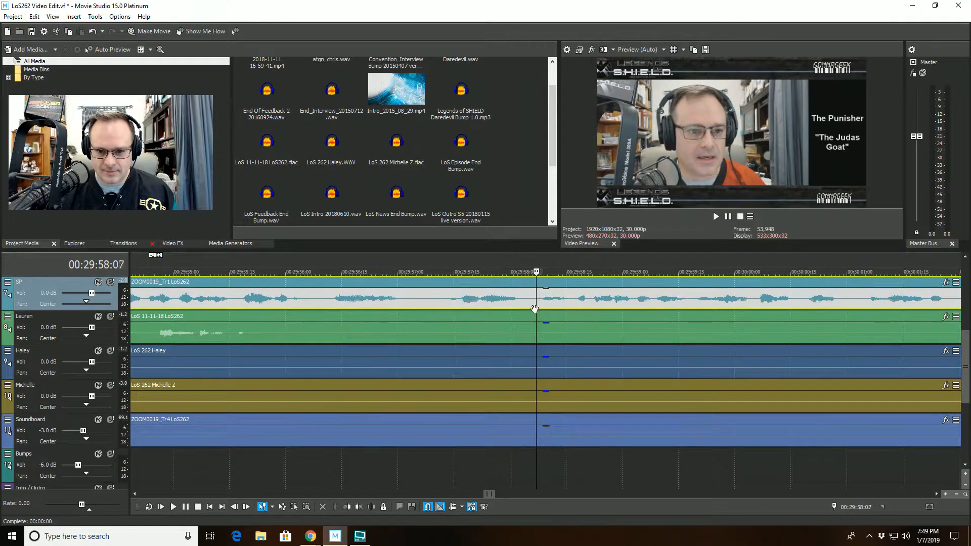
left_click(371, 506)
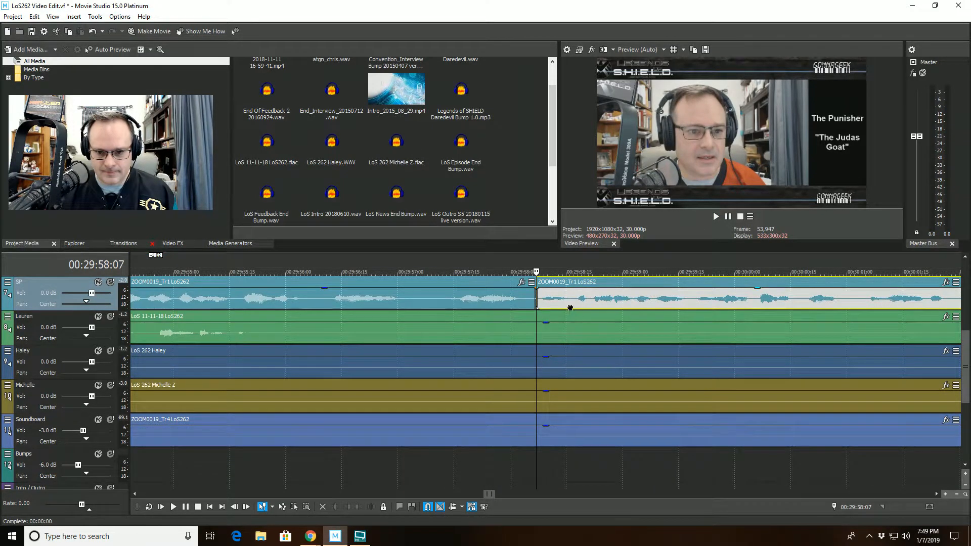
left_click(569, 308)
left_click(348, 508)
- Play back from 00:29:57:13 to check the new cut on track 7 and listen for remaining noise
left_click(447, 295)
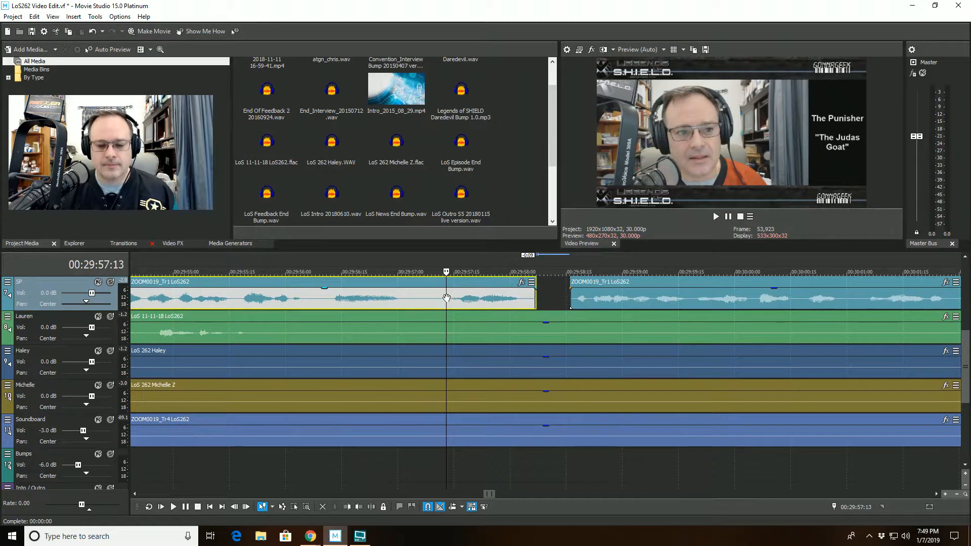
key("space")
scroll(447, 302, "down", 4)
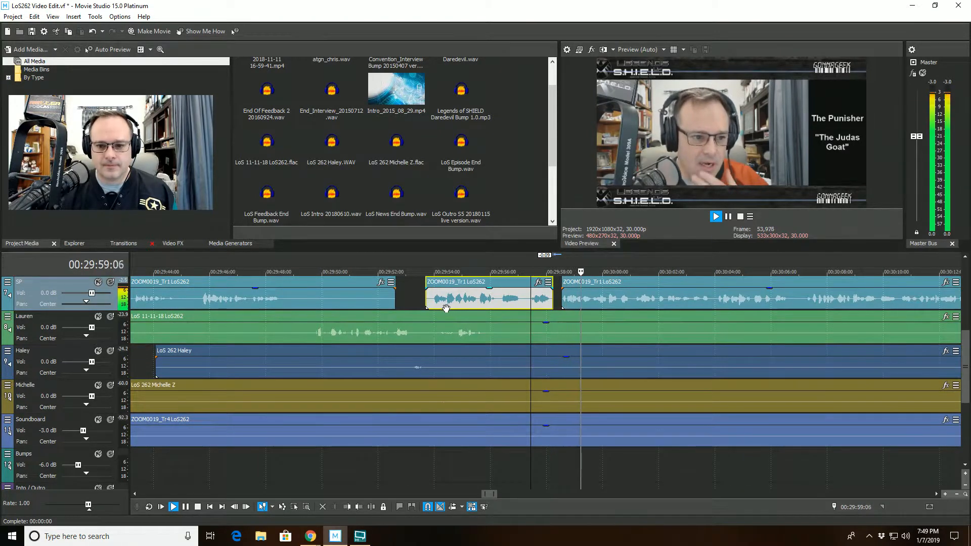
key("space")
key("space")
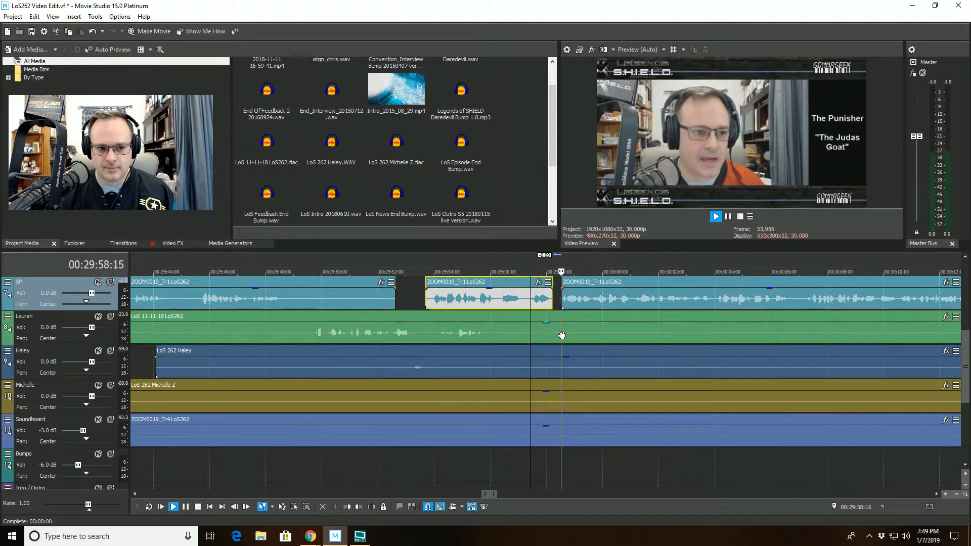
key("space")
- Split the track 8 audio clip at 00:29:57:21 and trim about 1.5 seconds off the start of the part after the split
left_click(537, 333)
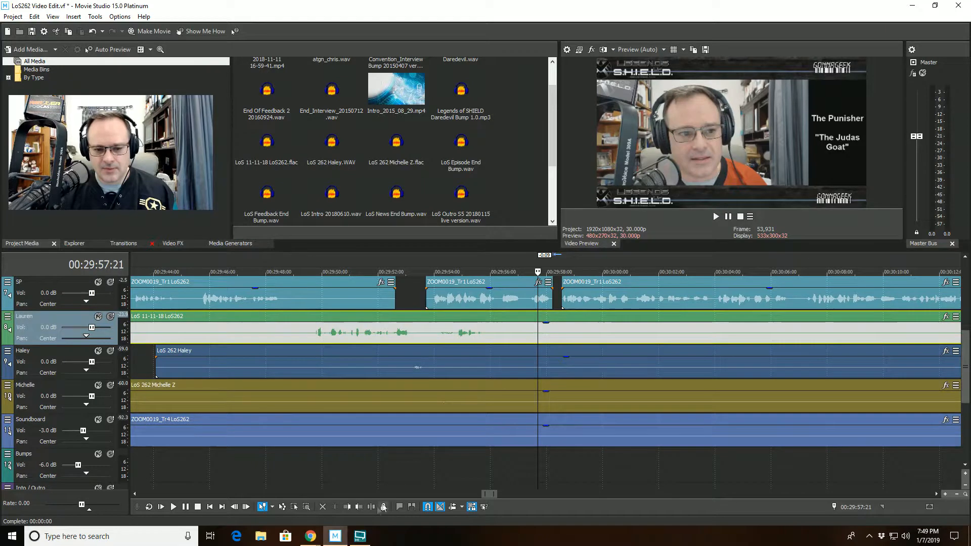
left_click(383, 506)
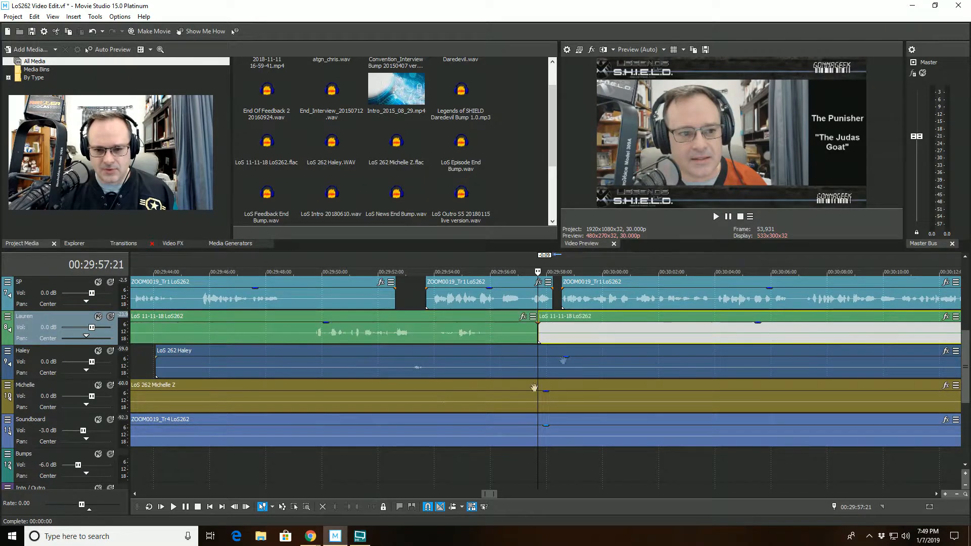
left_click(580, 317)
left_click(353, 508)
- Play back from 00:29:56:17 and trim the end of the track 8 clip before the gap to that point
left_click(506, 289)
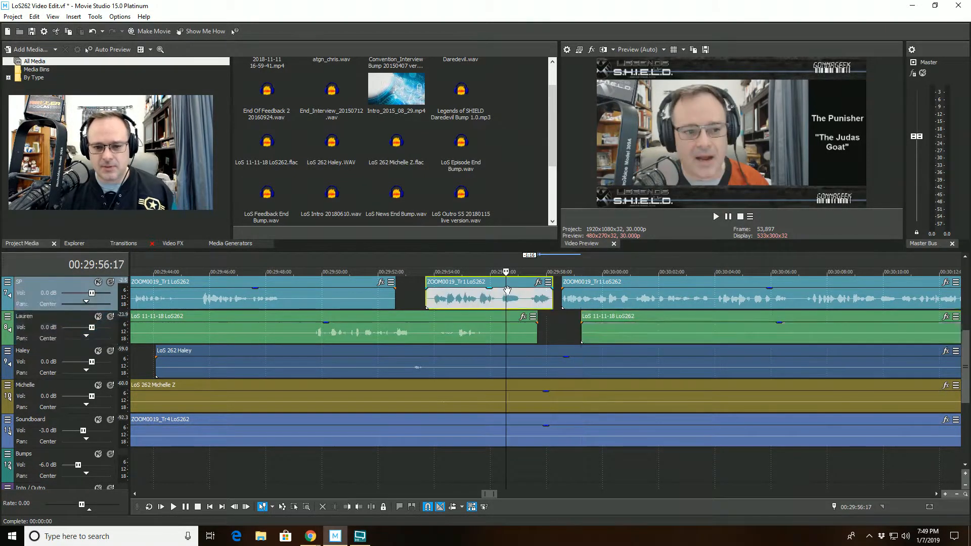
key("space")
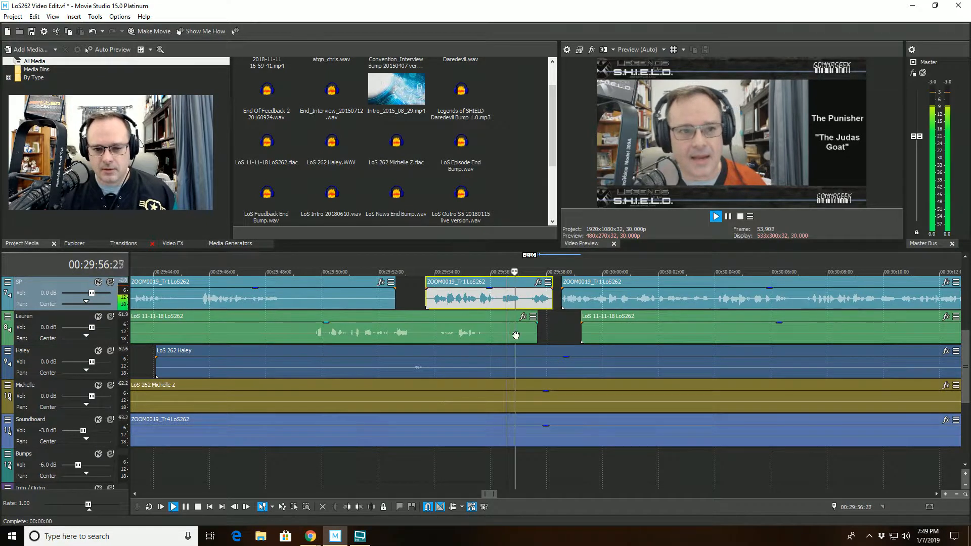
key("space")
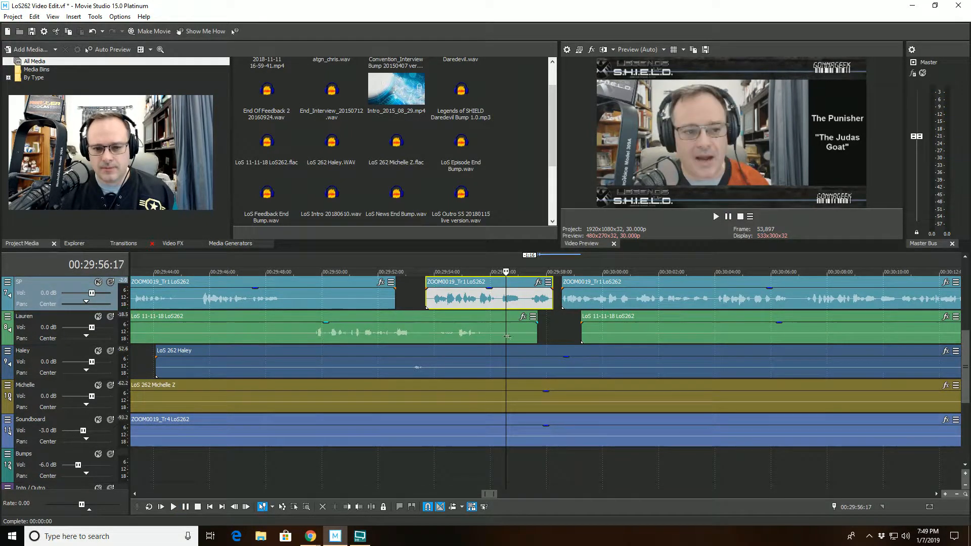
left_click(359, 506)
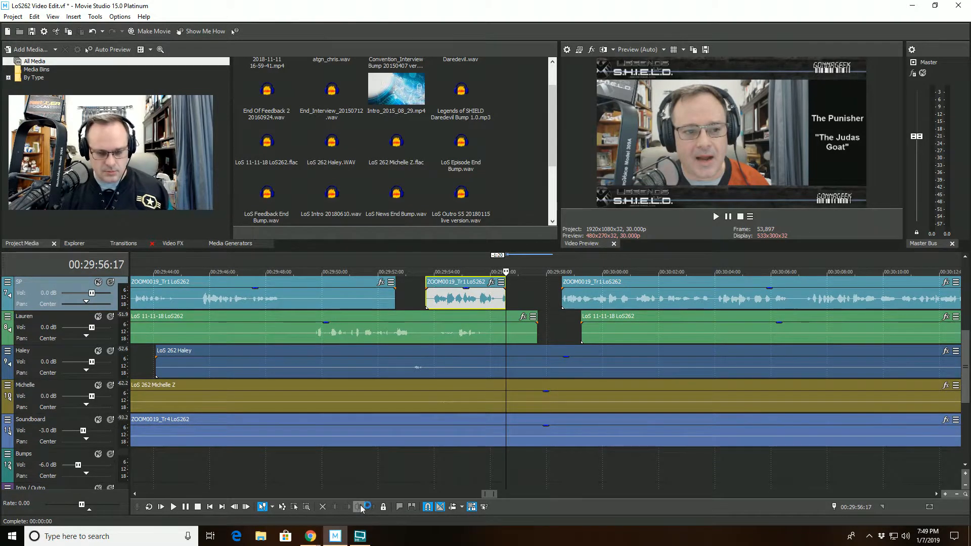
key("ctrl+z")
left_click(506, 339)
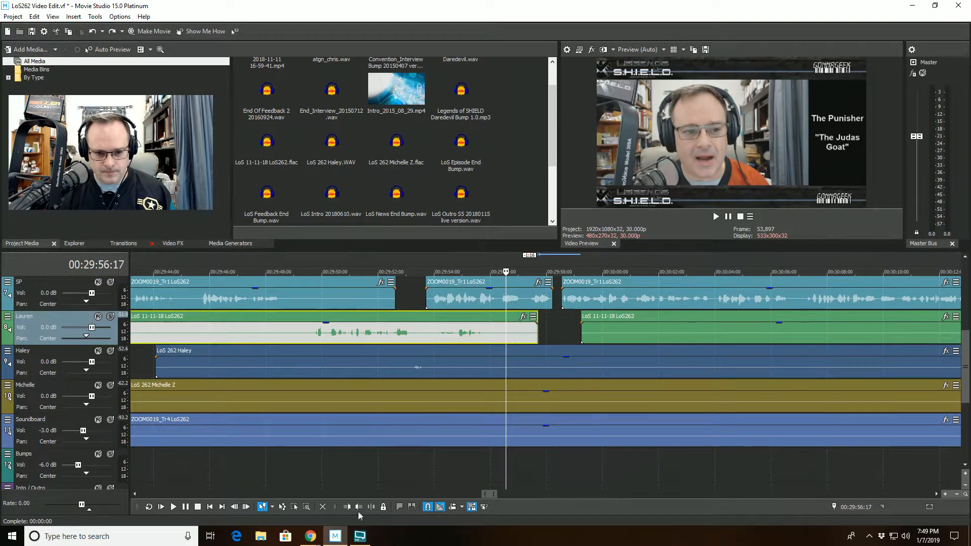
left_click(359, 507)
- Play back past the gap on track 8 and trim the start of the following clip to 00:30:06:13
scroll(384, 450, "down", 3)
key("space")
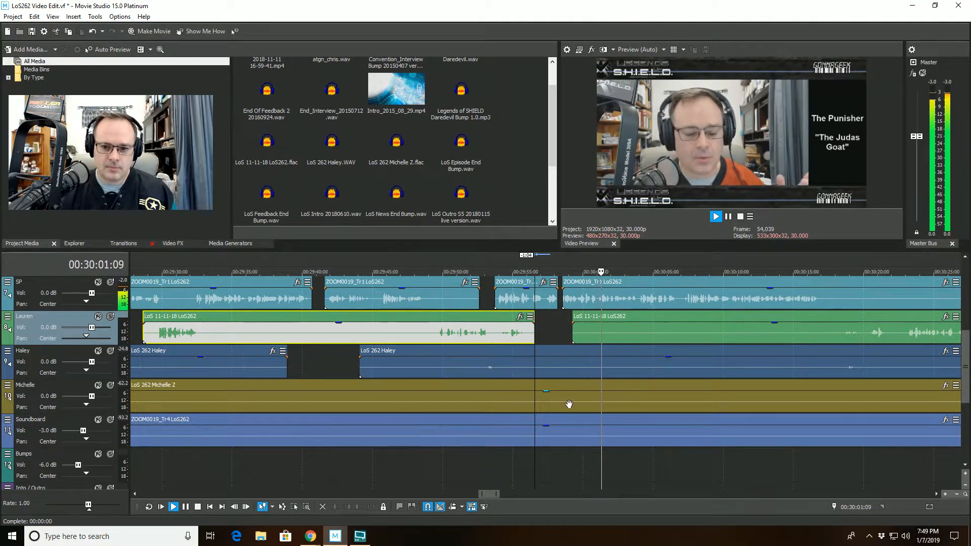
scroll(568, 404, "up", 2)
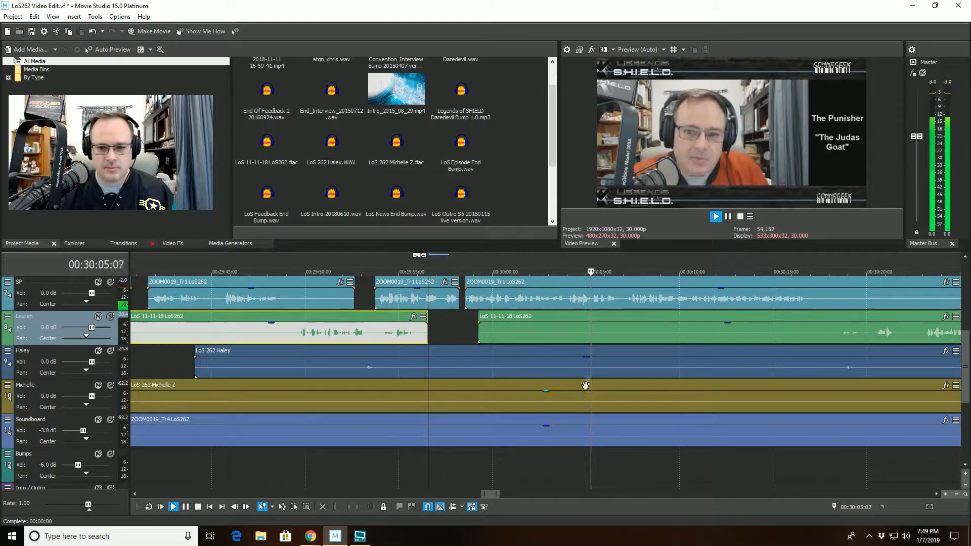
left_click(611, 327)
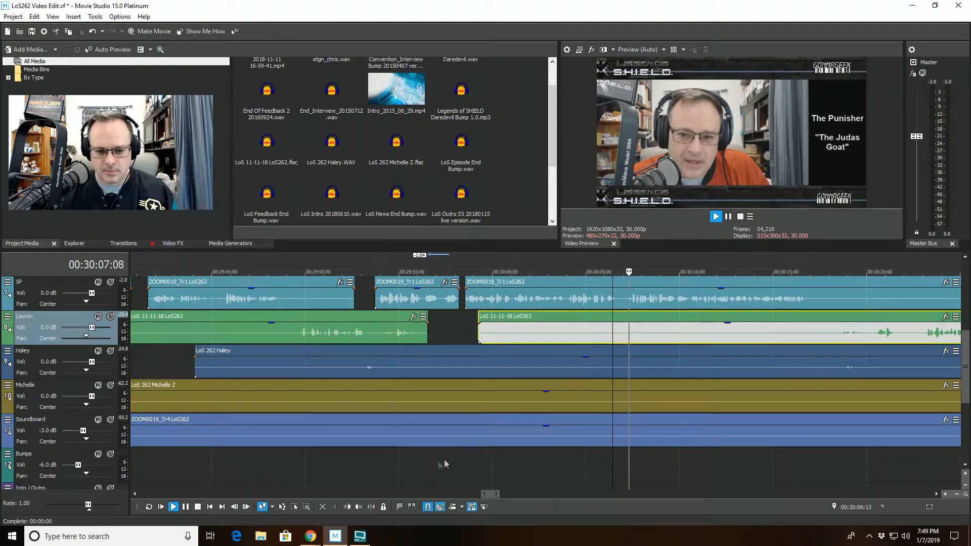
left_click(348, 507)
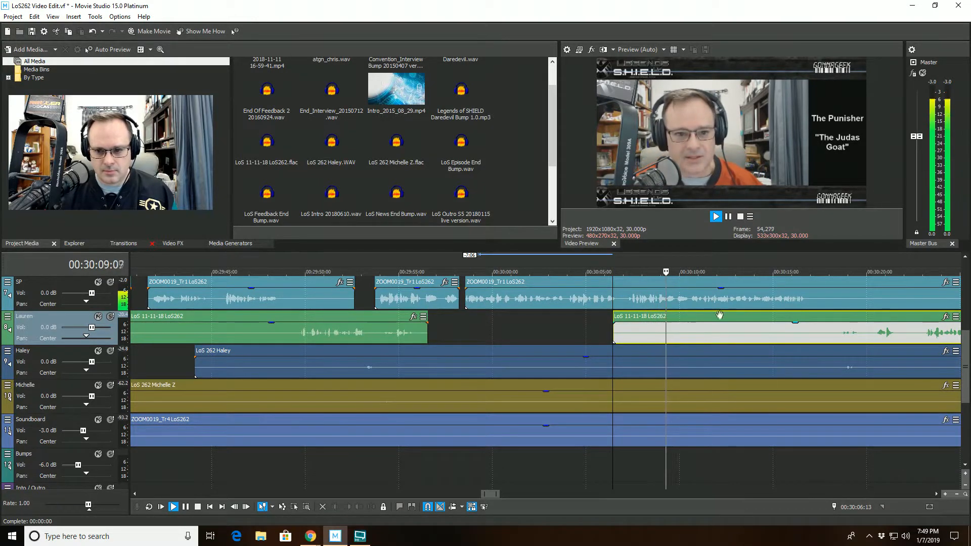
- Continue listening and trim the start of the track 8 clip after the gap to 00:30:12:27
scroll(724, 328, "up", 3)
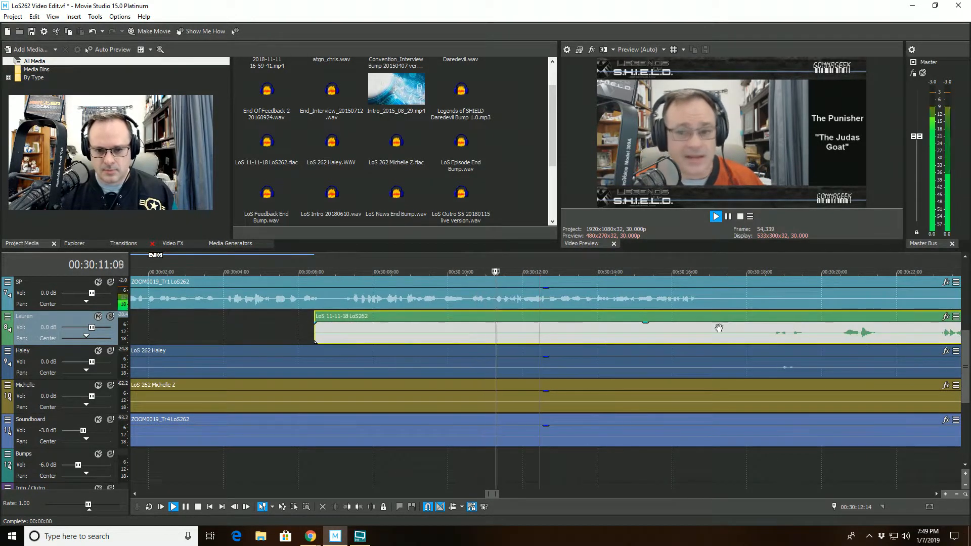
scroll(714, 335, "down", 1)
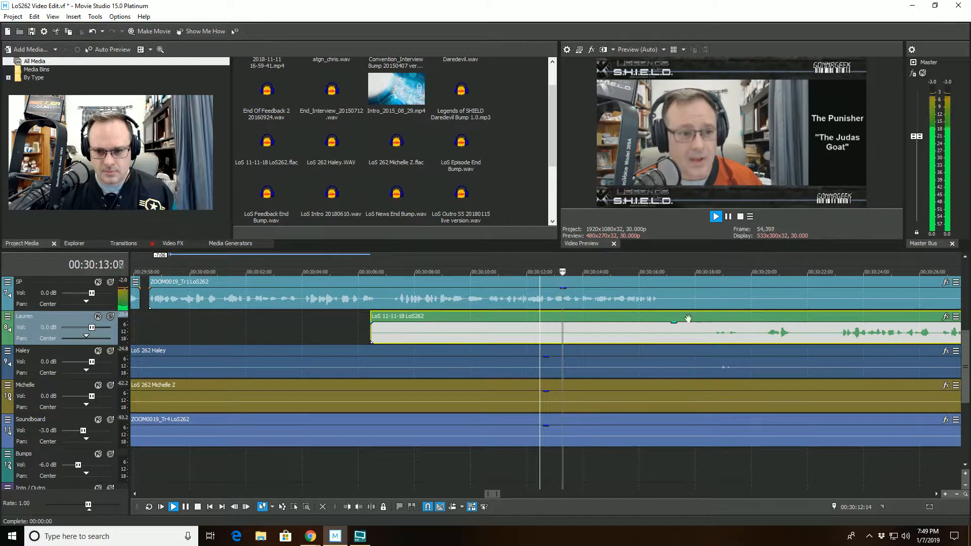
left_click(519, 303)
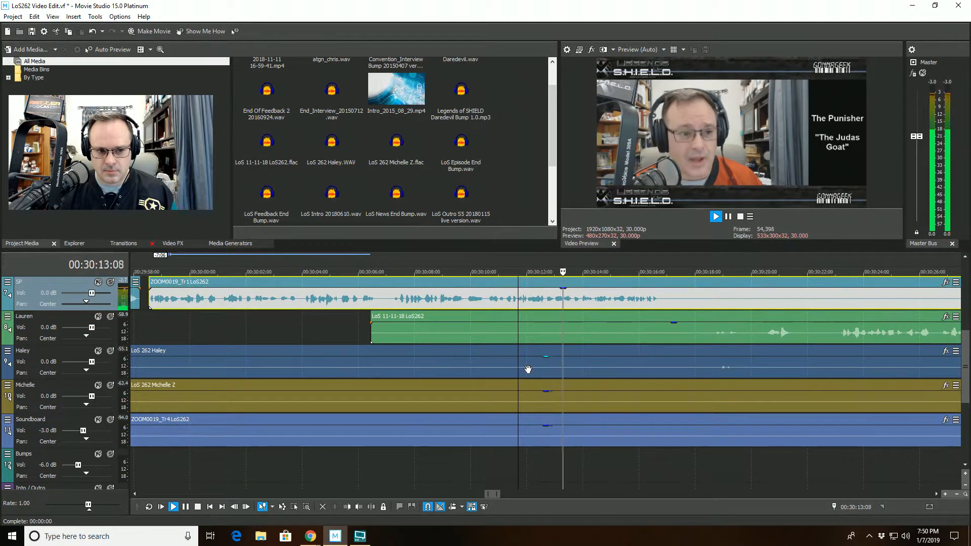
key("space")
left_click(551, 317)
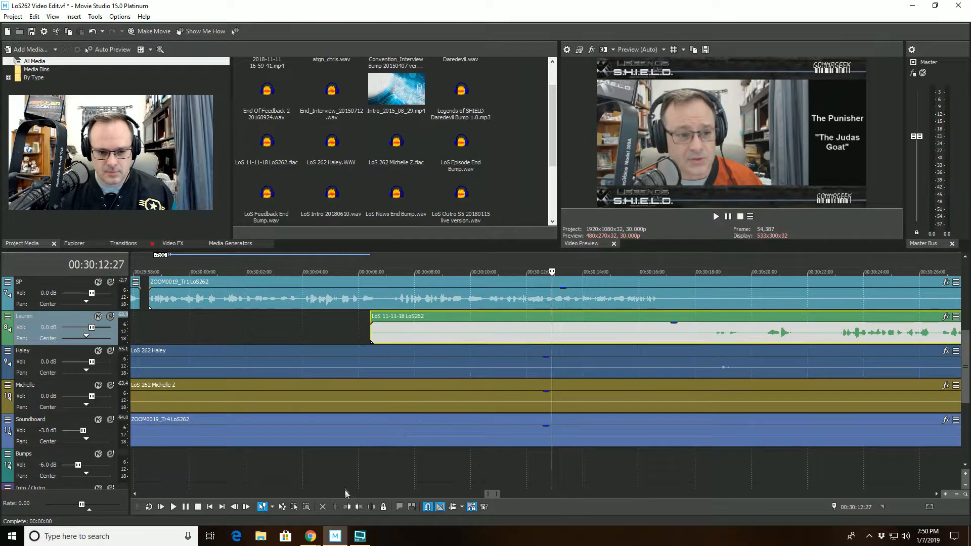
left_click(348, 506)
- Play back from 00:30:10:01 and trim the start of the track 8 clip after the gap to 00:30:13:21
left_click(471, 293)
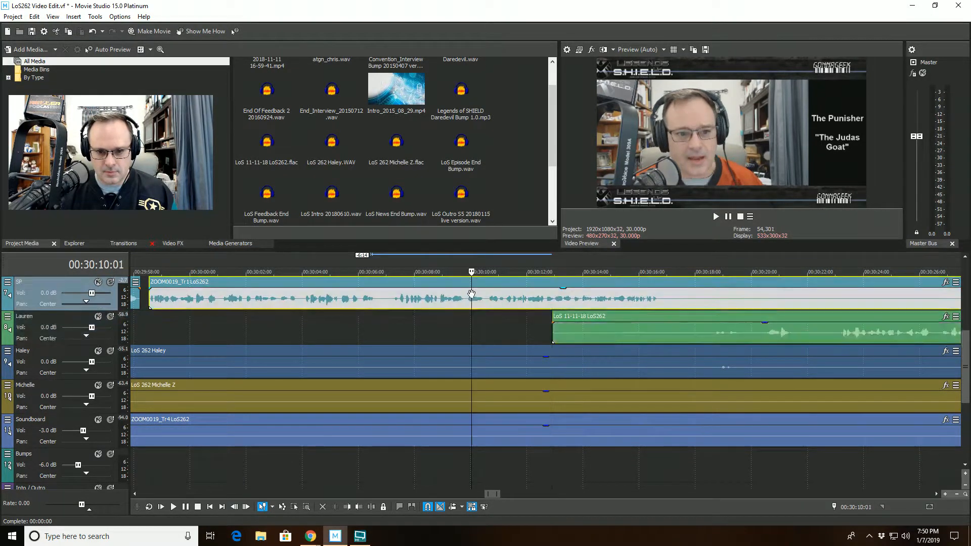
key("space")
scroll(472, 297, "down", 2)
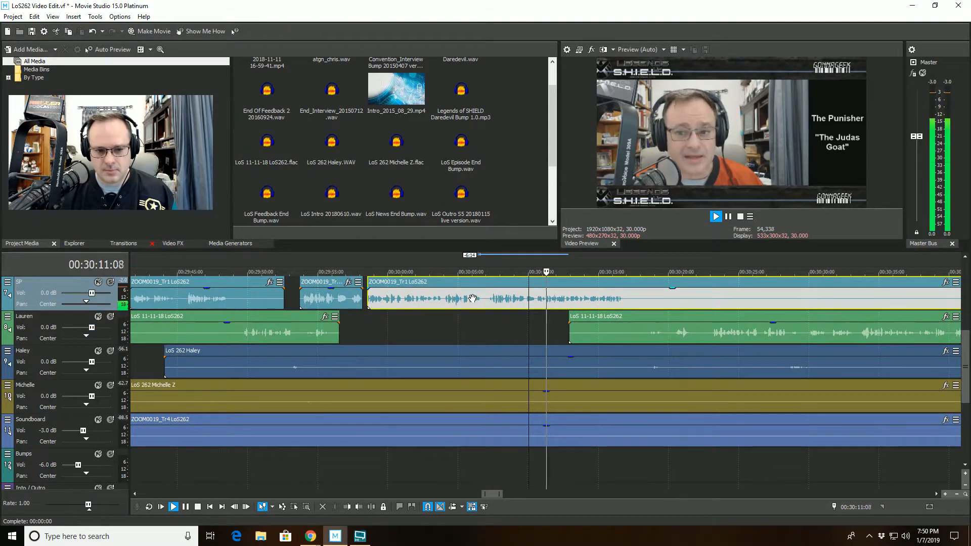
scroll(472, 298, "up", 2)
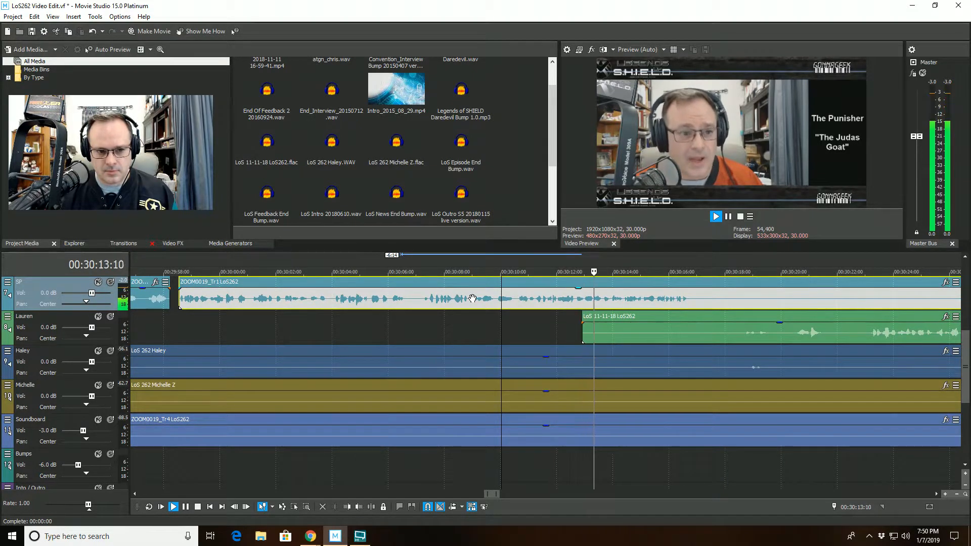
left_click(603, 317)
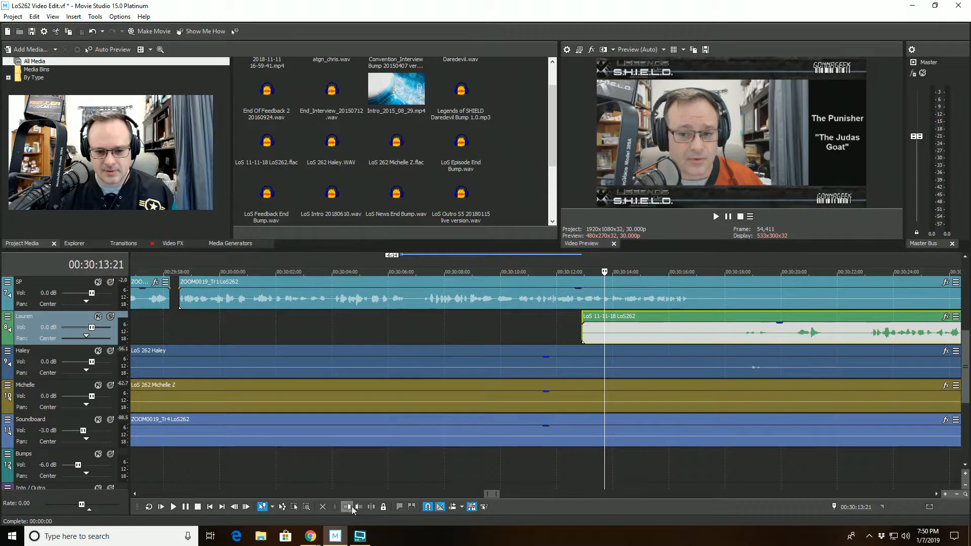
key("alt+bracketleft")
- Play back from 00:30:10:05, solo track 7 briefly to isolate its sound, and keep listening on all tracks until about 00:30:30
left_click(505, 293)
key("space")
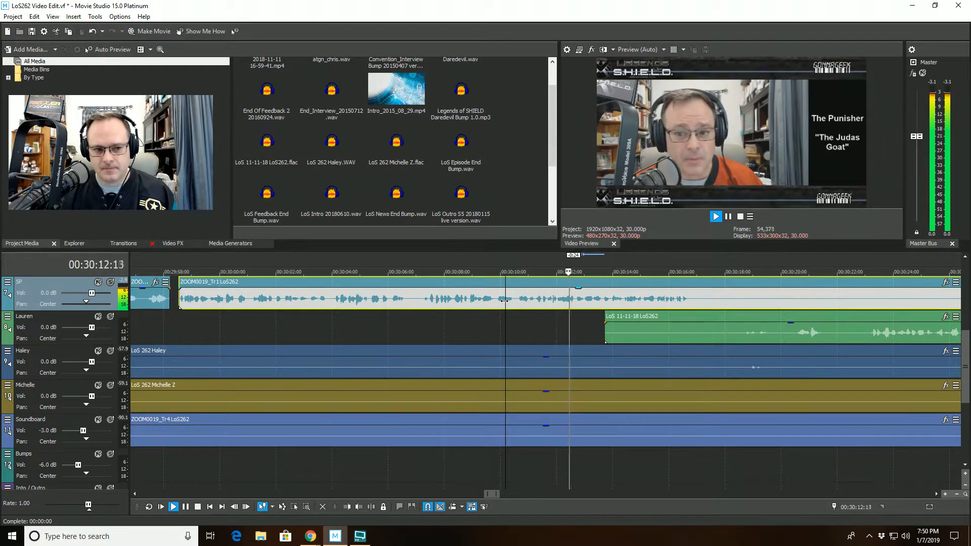
key("space")
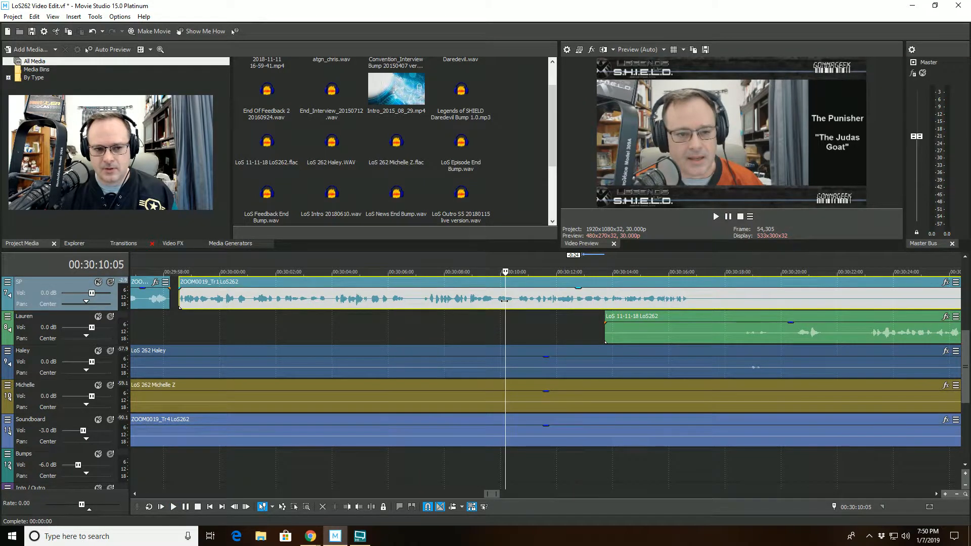
left_click(110, 282)
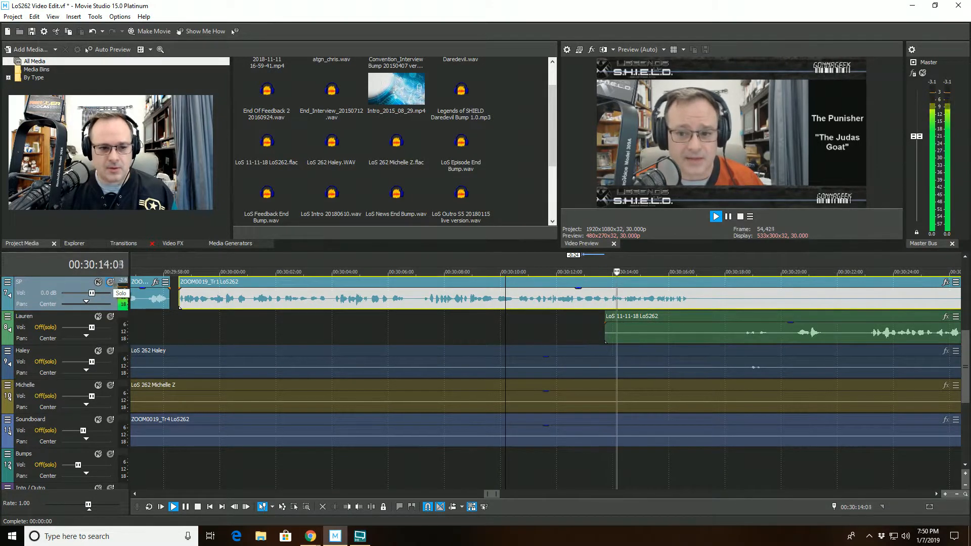
left_click(110, 282)
scroll(565, 359, "down", 2)
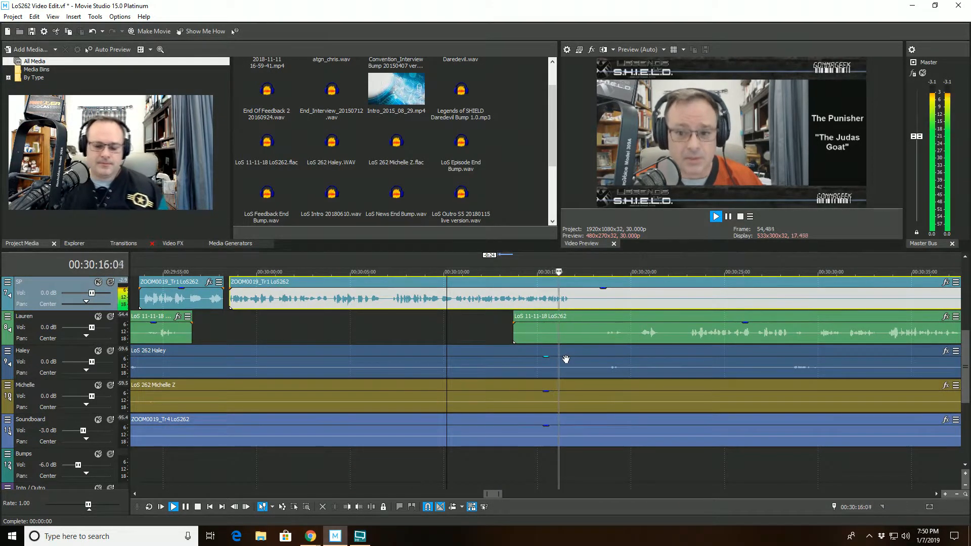
scroll(565, 359, "down", 1)
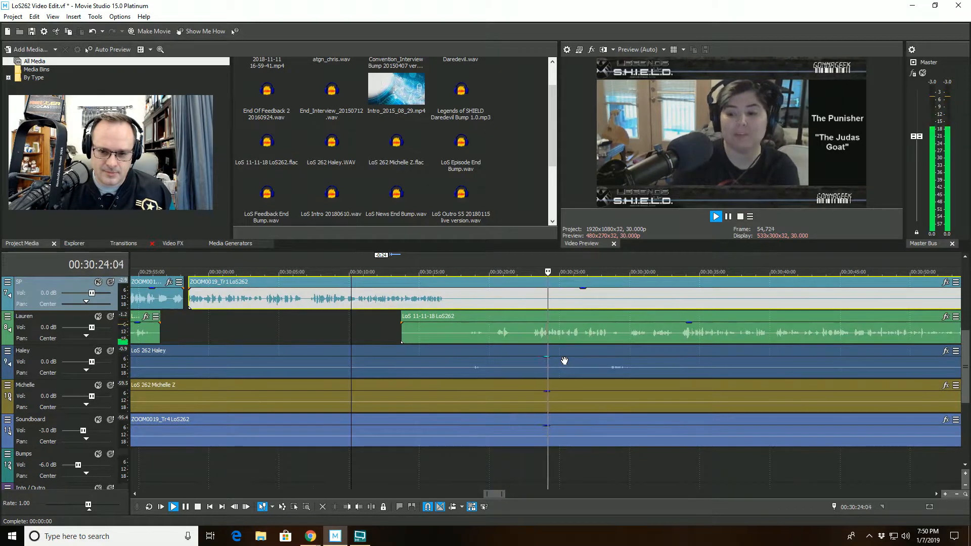
scroll(564, 360, "down", 3)
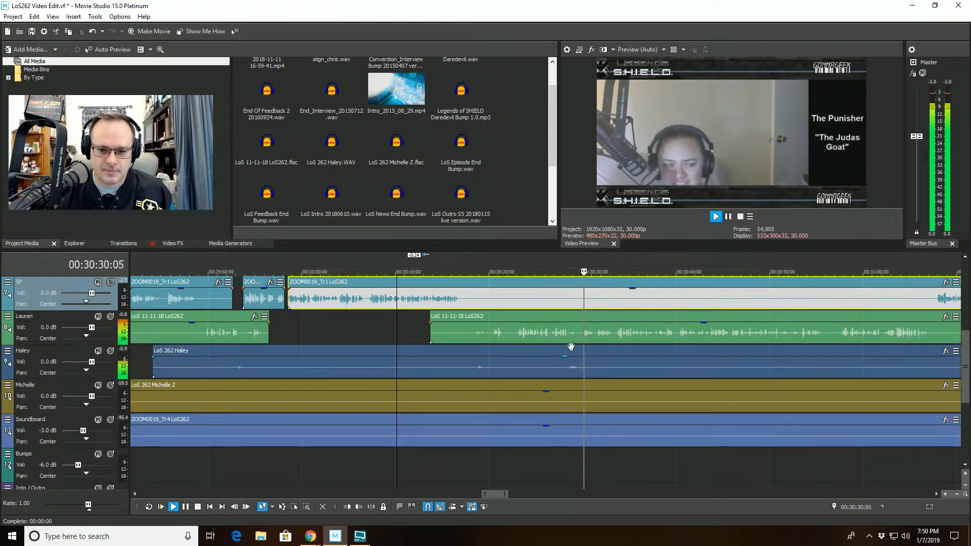
- Split the track 8 audio clip at 00:30:28:12, trim the start of the part after the split to 00:30:29:17, and continue playback
left_click(550, 335)
key("space")
scroll(567, 351, "up", 1)
scroll(568, 351, "up", 1)
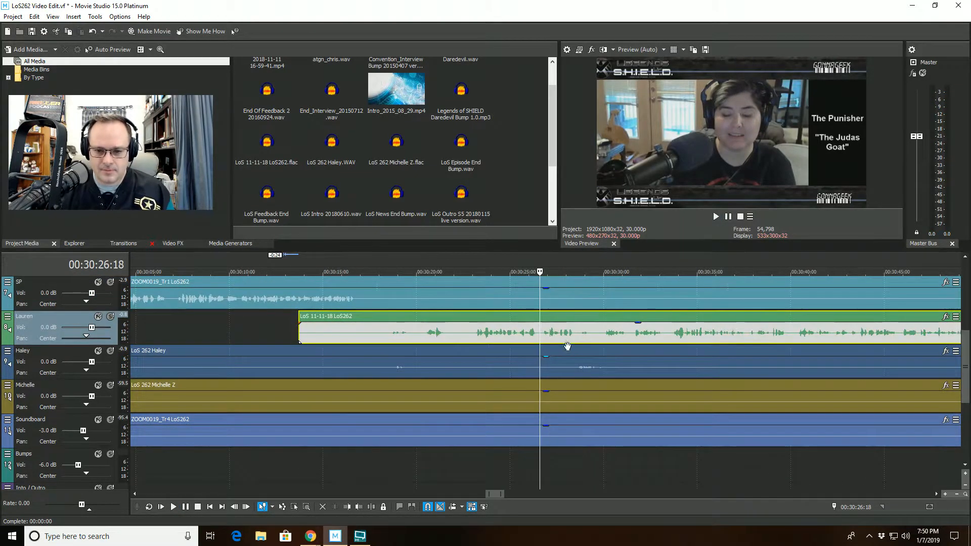
scroll(566, 342, "up", 2)
key("space")
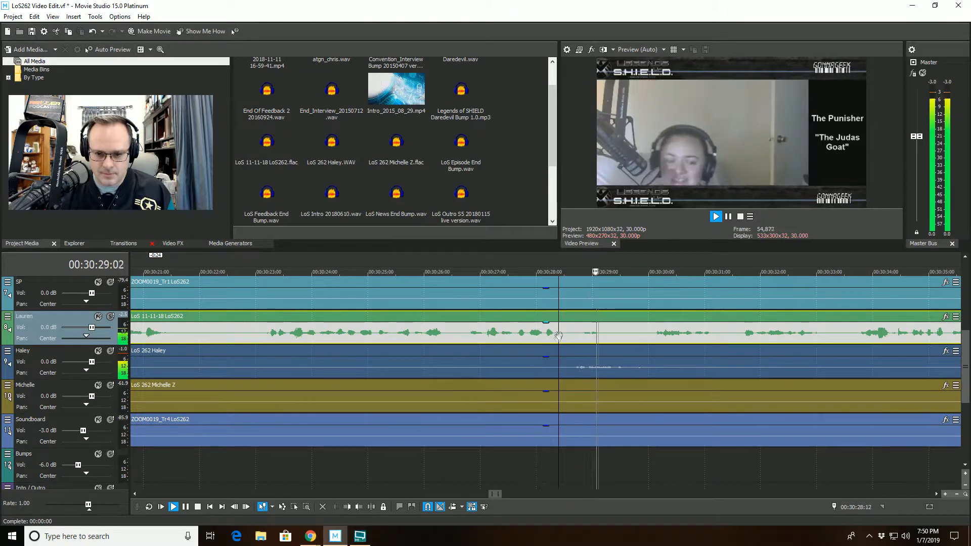
left_click(371, 507)
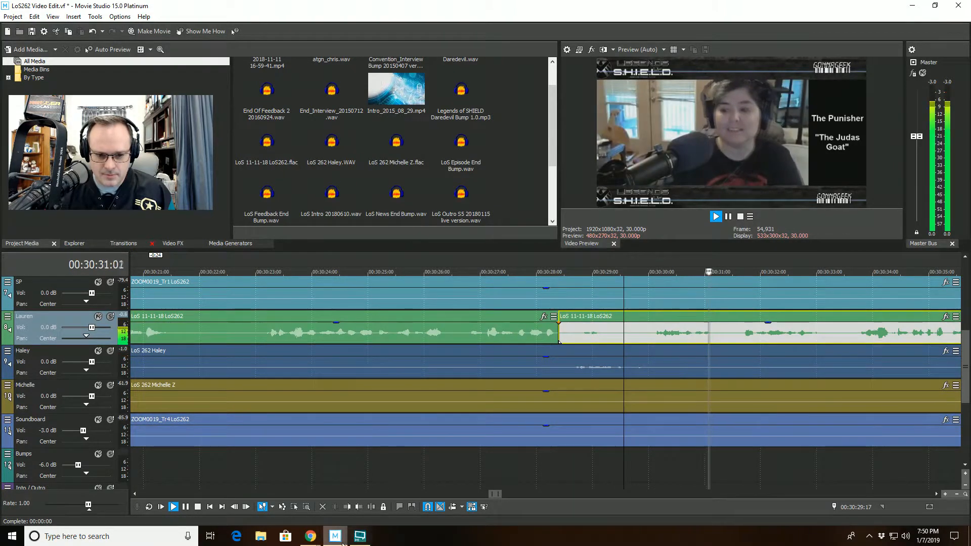
left_click(348, 508)
scroll(772, 341, "down", 2)
left_click(680, 339)
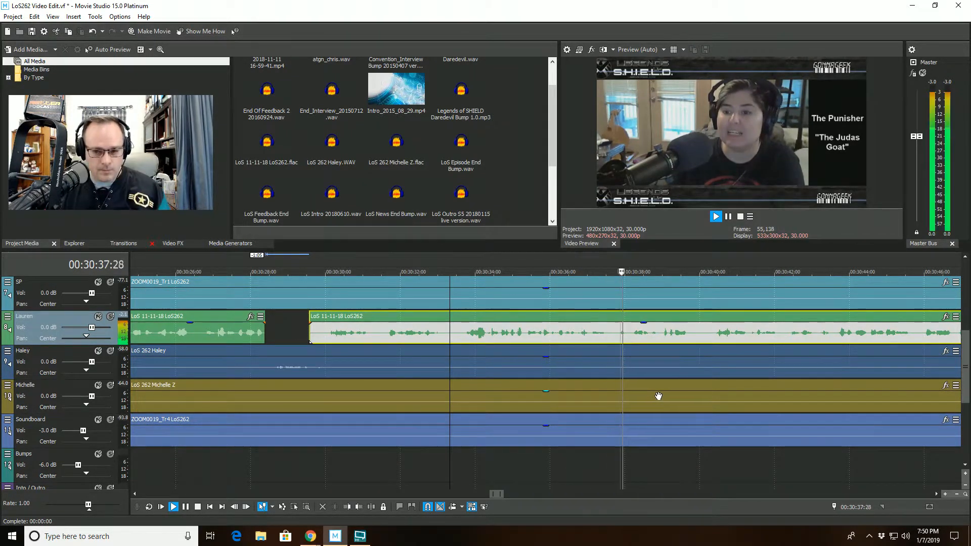
- Listen to all tracks from about 00:30:37 to 00:31:19 and examine the upcoming waveforms at different time scales
scroll(659, 395, "down", 1)
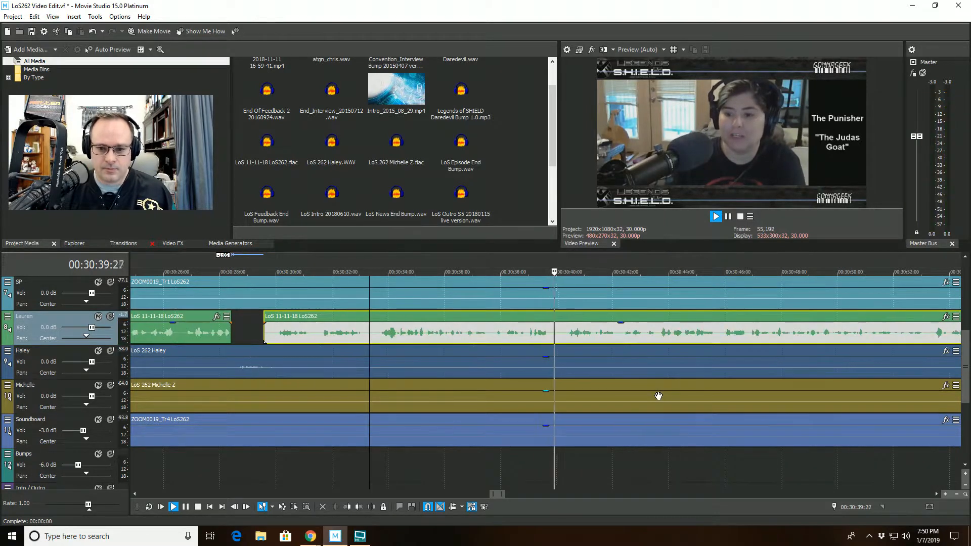
scroll(658, 396, "down", 1)
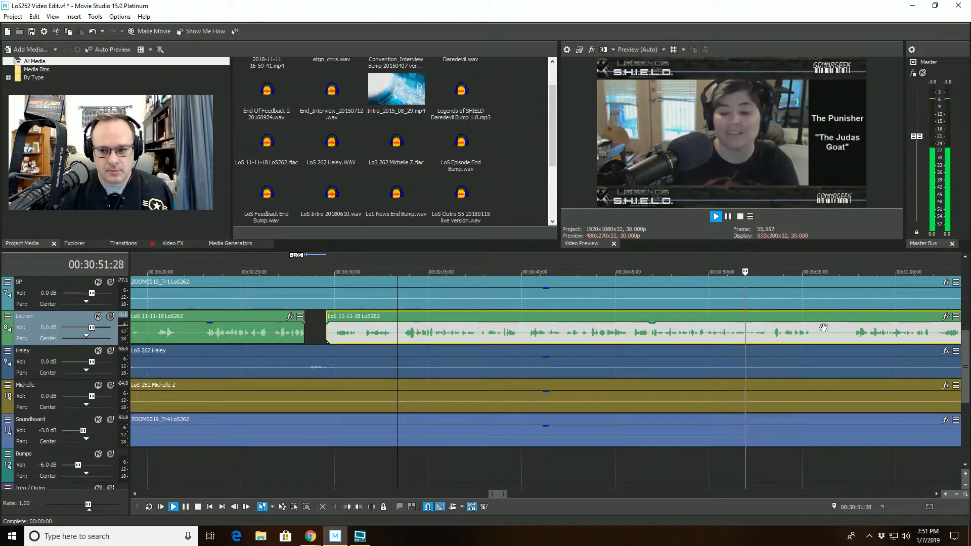
scroll(831, 328, "down", 2)
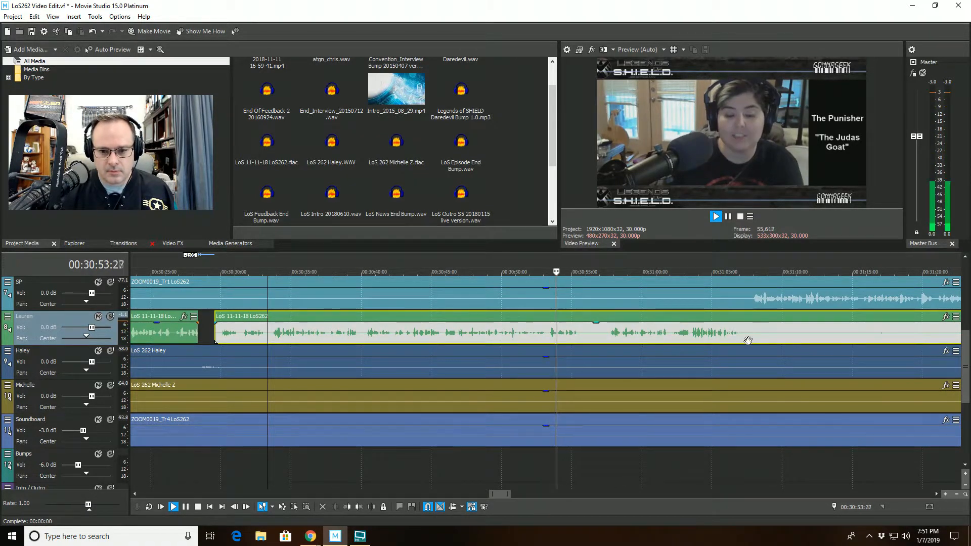
scroll(756, 342, "down", 2)
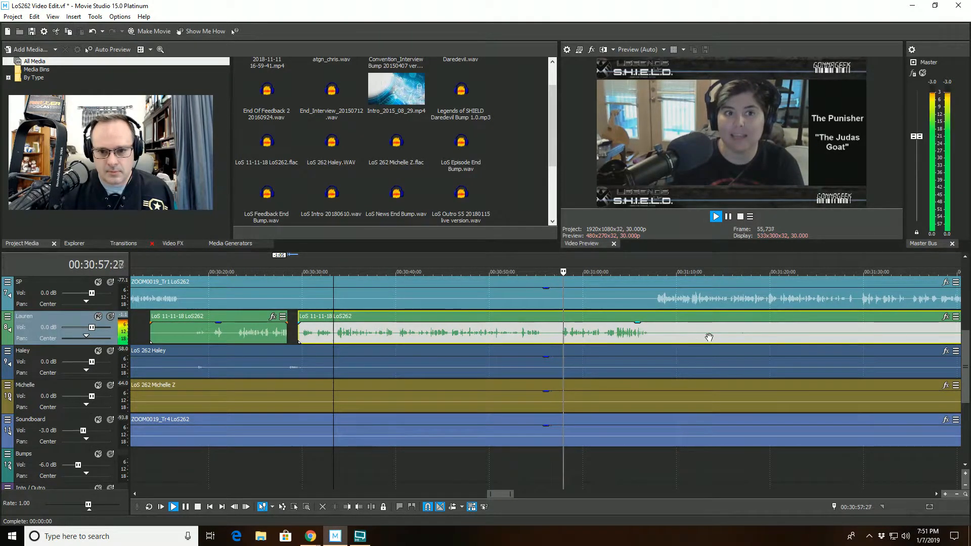
scroll(712, 336, "down", 1)
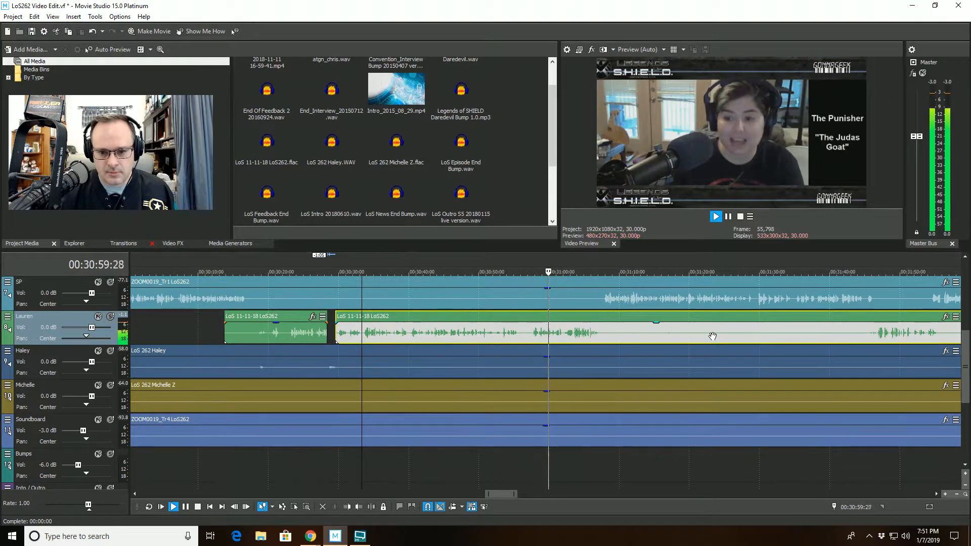
scroll(713, 336, "down", 2)
scroll(712, 337, "down", 1)
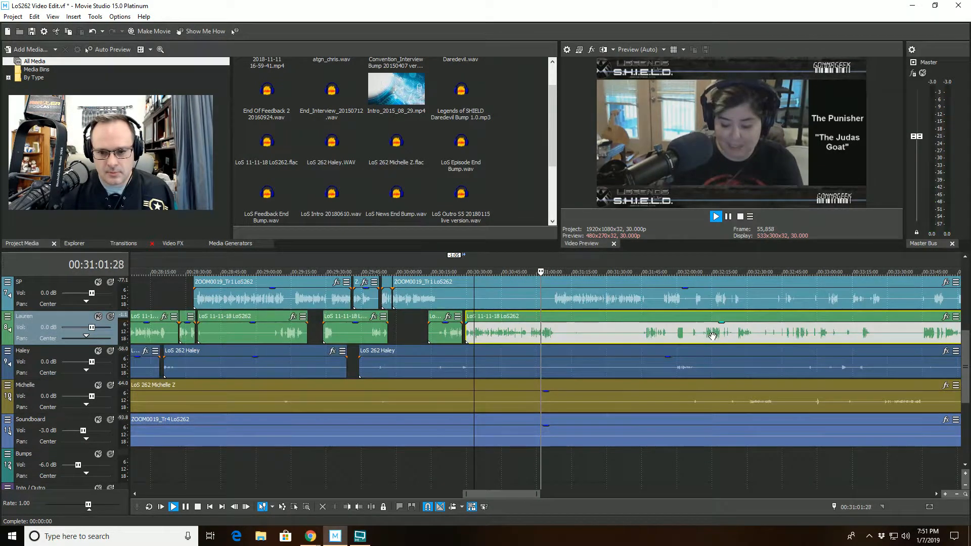
scroll(712, 336, "up", 3)
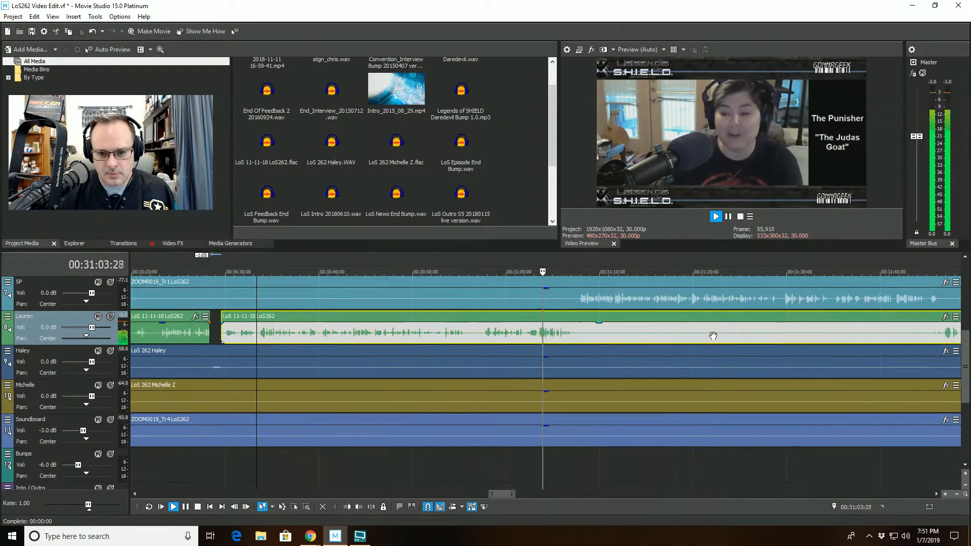
scroll(713, 335, "down", 6)
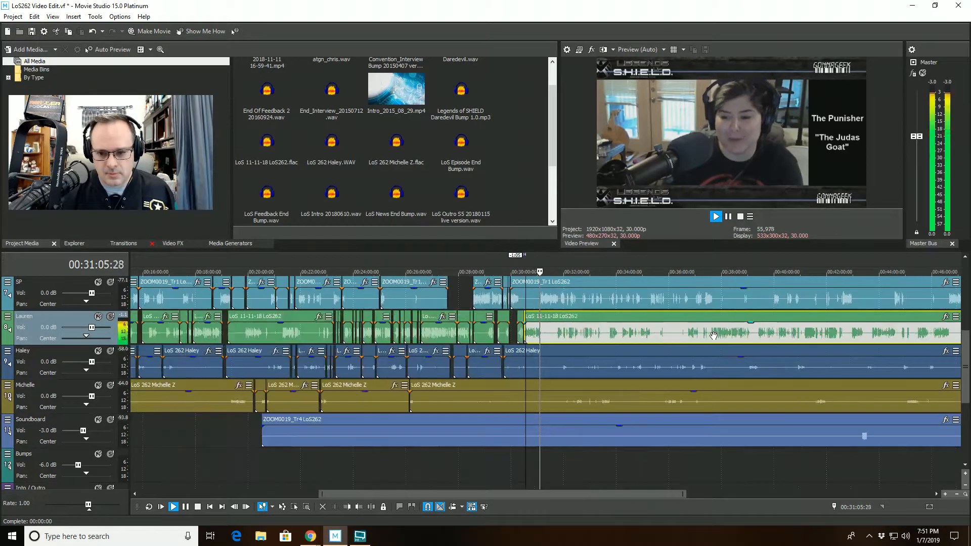
scroll(712, 335, "up", 9)
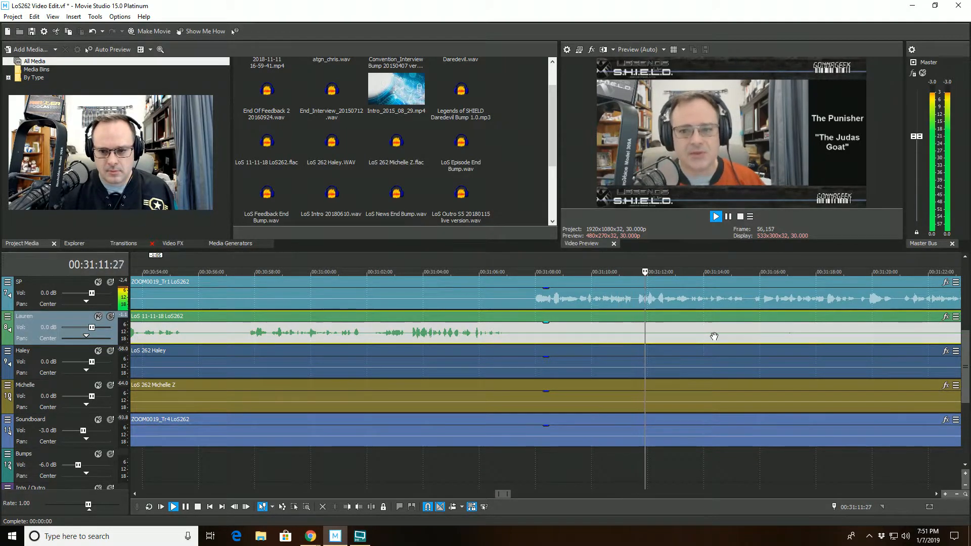
scroll(713, 336, "down", 2)
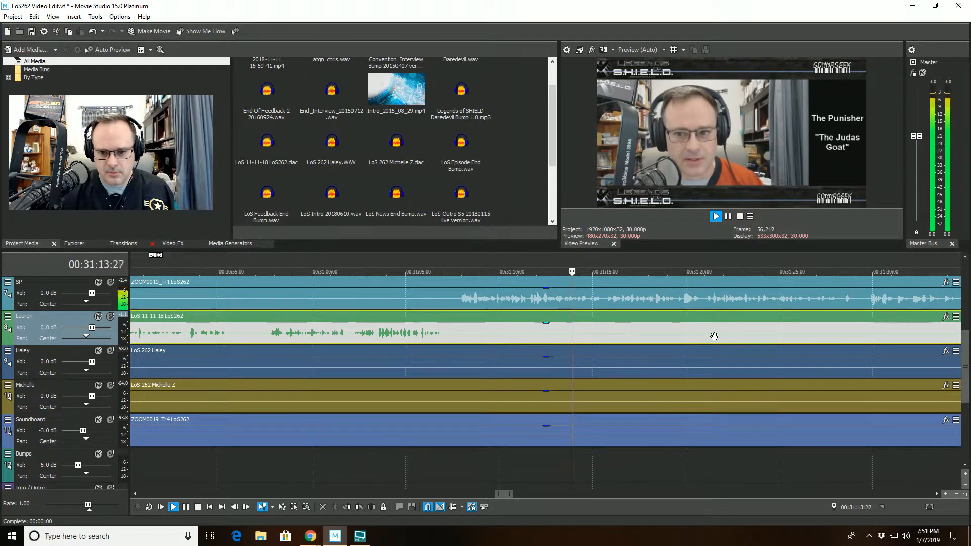
scroll(713, 336, "down", 8)
scroll(714, 336, "down", 10)
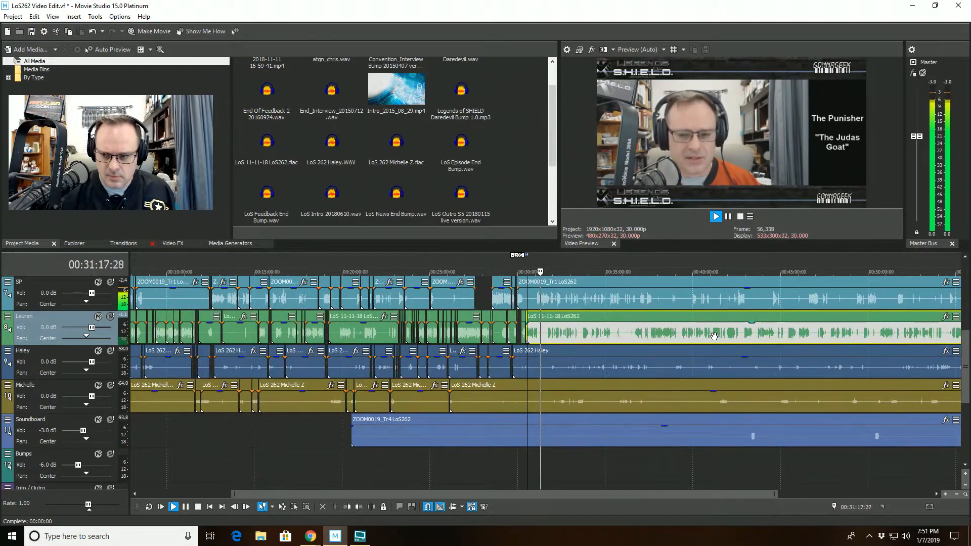
scroll(713, 337, "up", 20)
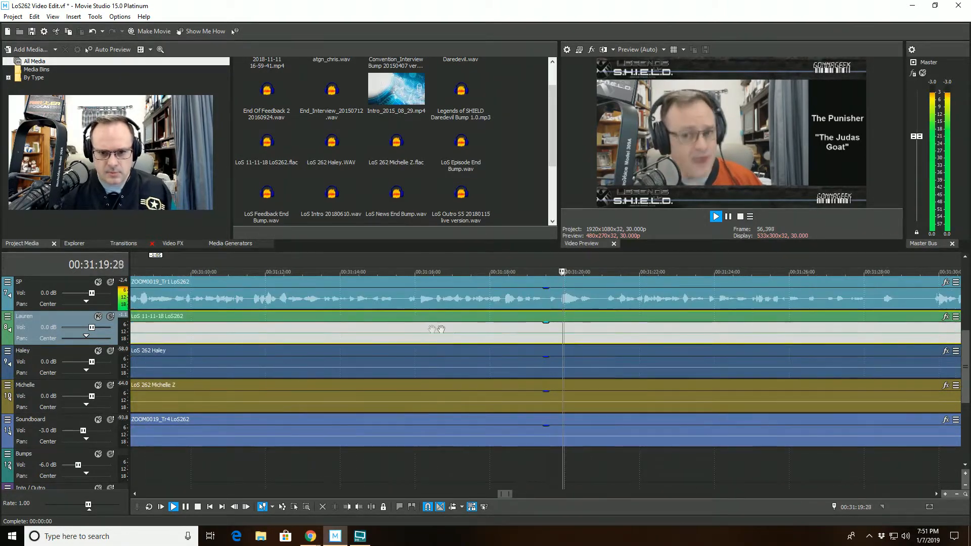
- Stop at 00:31:15:10, mute track 7 and play back the other tracks to isolate their background sound
left_click(390, 300)
key("space")
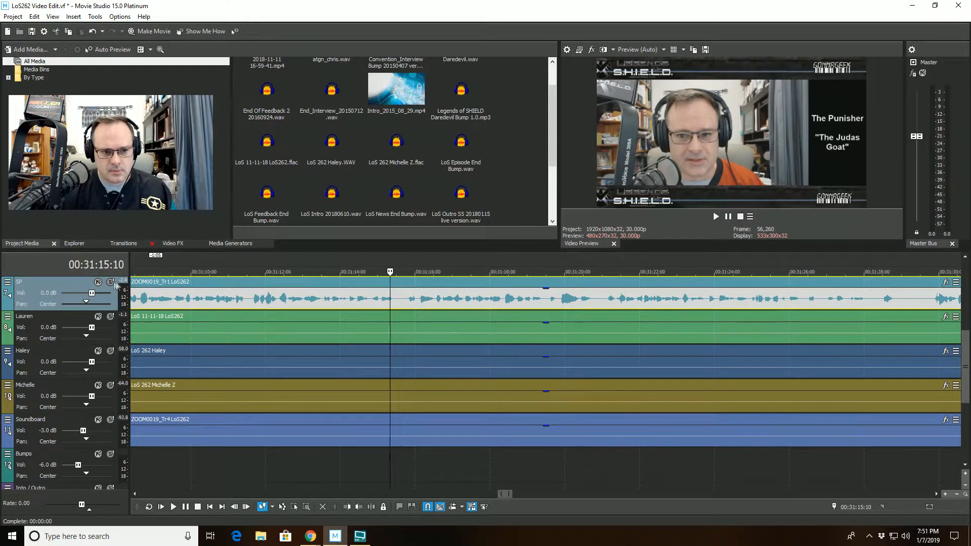
left_click(100, 282)
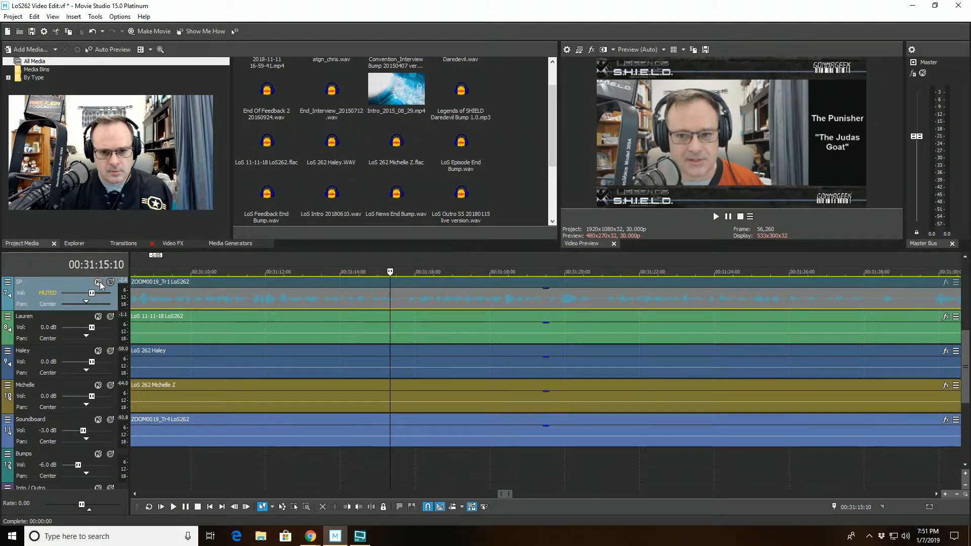
key("space")
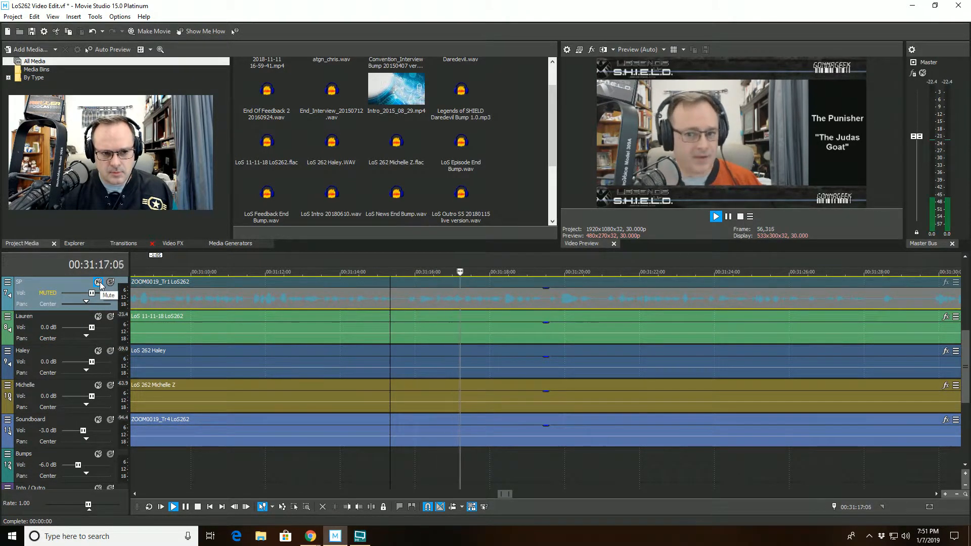
- Split the track 8 audio clip at 00:31:15:10, trim the start of the part after the split to 00:31:20:05, and unmute track 7
left_click(389, 337)
key("space")
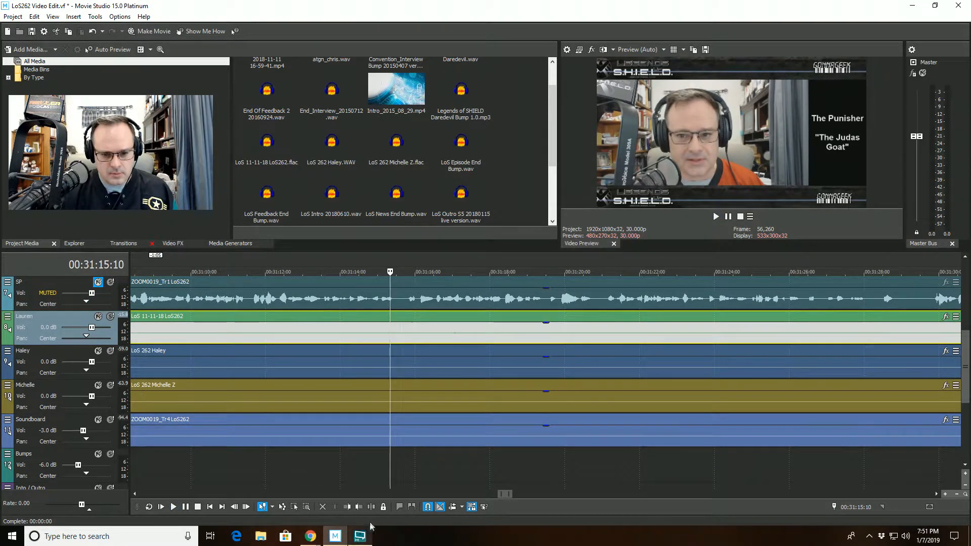
key("s")
key("space")
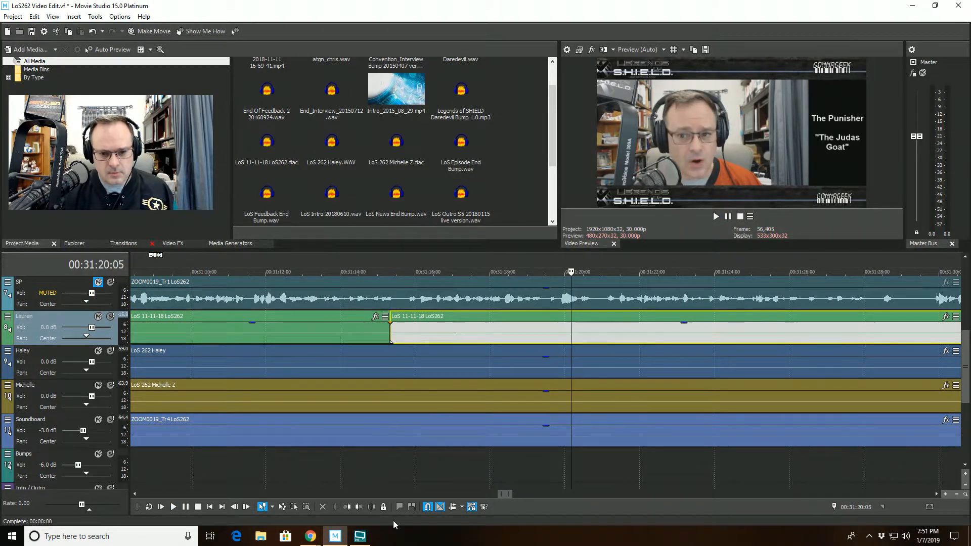
left_click(347, 506)
left_click(98, 282)
- Play back from 00:31:14:21 across the new gap on track 8 and keep listening until about 00:31:38
left_click(366, 293)
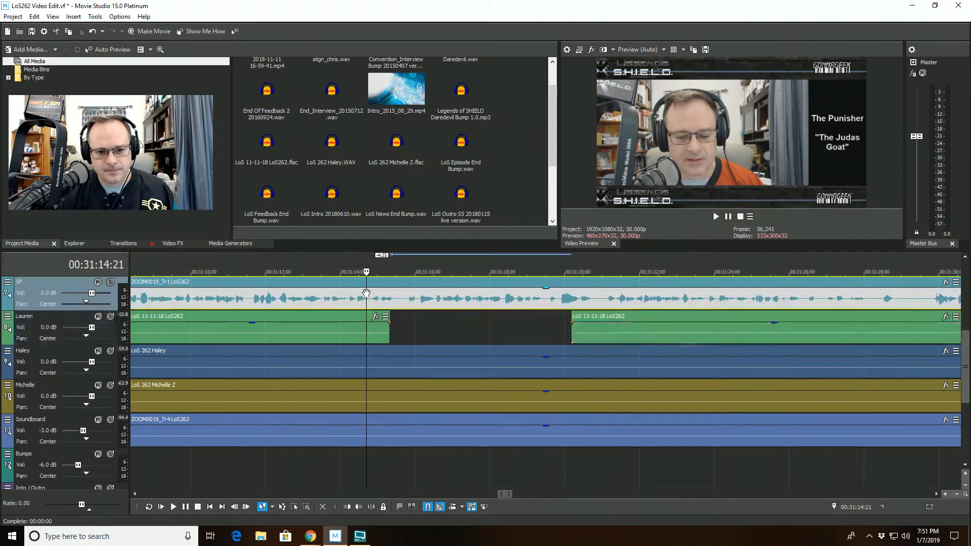
key("space")
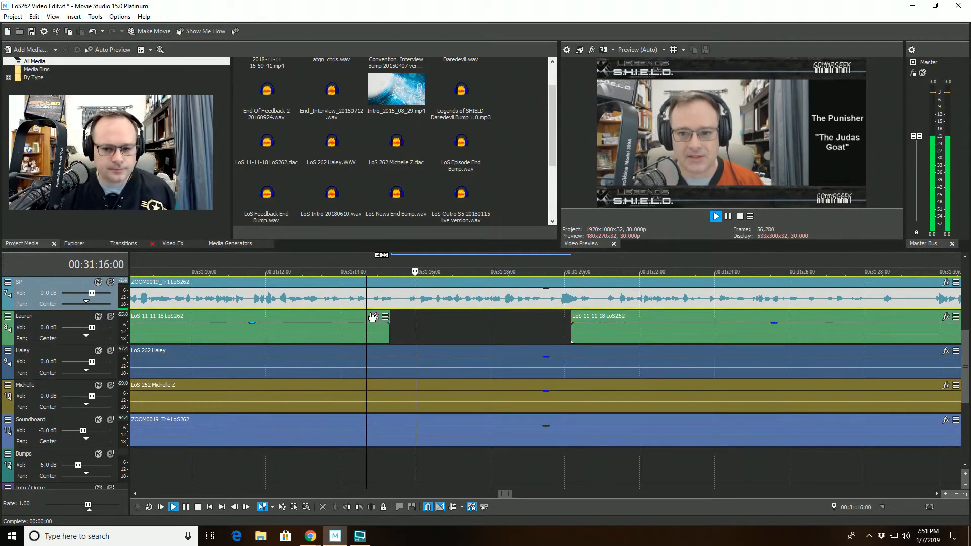
scroll(372, 319, "down", 3)
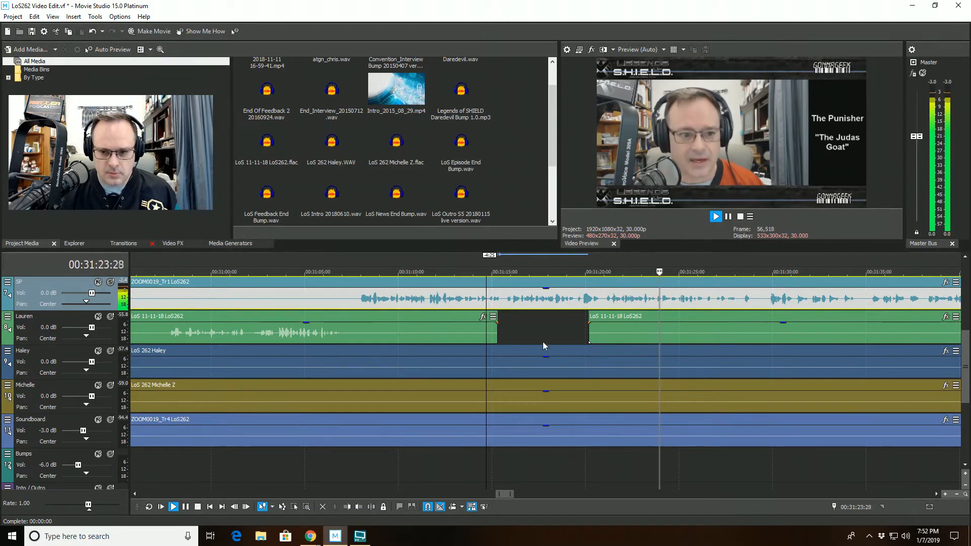
scroll(566, 336, "down", 3)
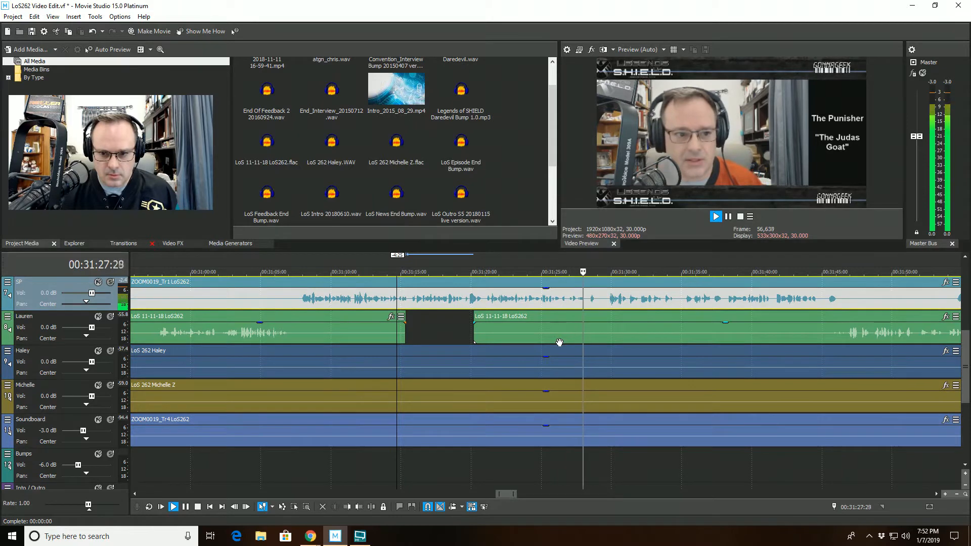
scroll(559, 343, "down", 3)
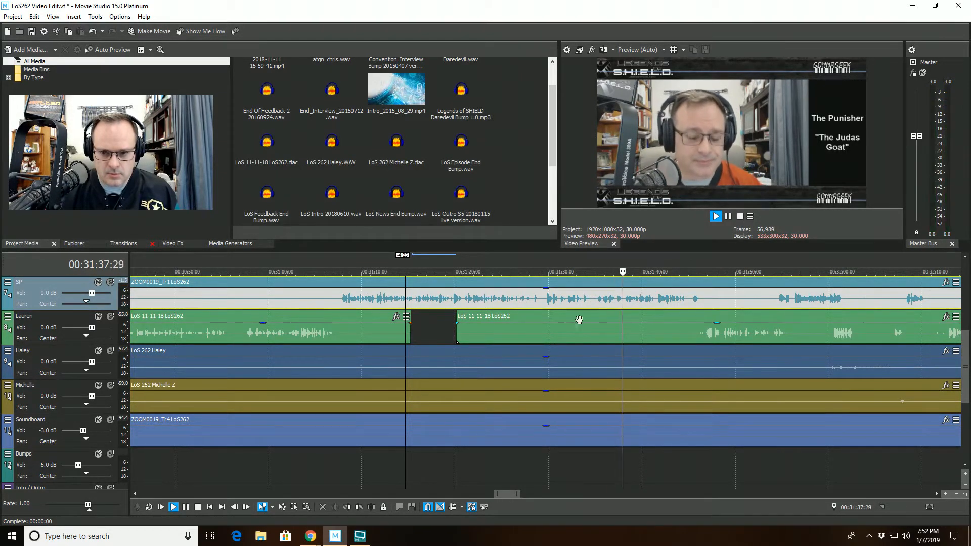
- Split the track 7 audio clip at 00:31:37:05 and trim 26 frames off the start of the part after the split
left_click(608, 300)
scroll(603, 308, "up", 5)
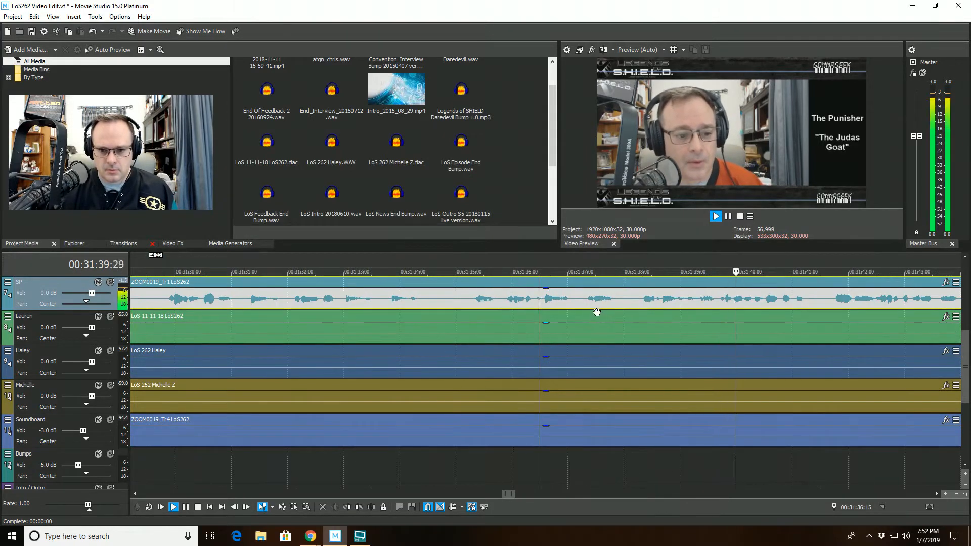
key("space")
left_click(576, 303)
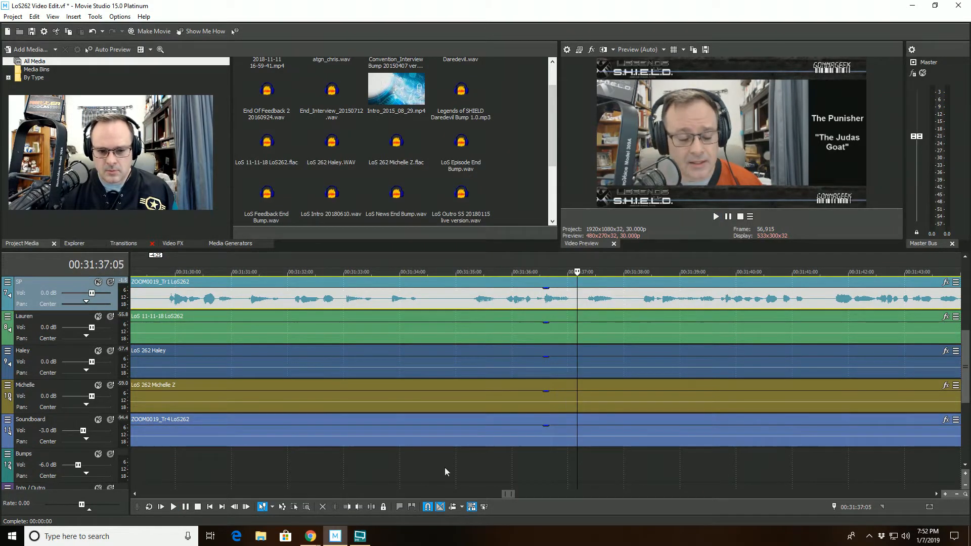
left_click(373, 508)
left_click(625, 294)
left_click(347, 507)
- Play back from about 00:31:34 across the new gap on track 7 and keep listening until about 00:31:42
left_click(405, 287)
scroll(405, 285, "down", 1)
key("space")
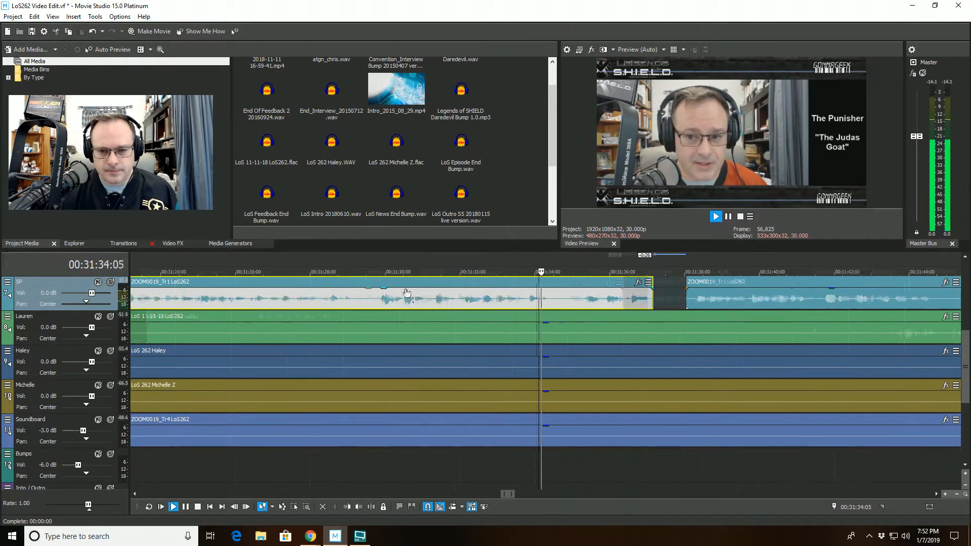
scroll(405, 291, "down", 2)
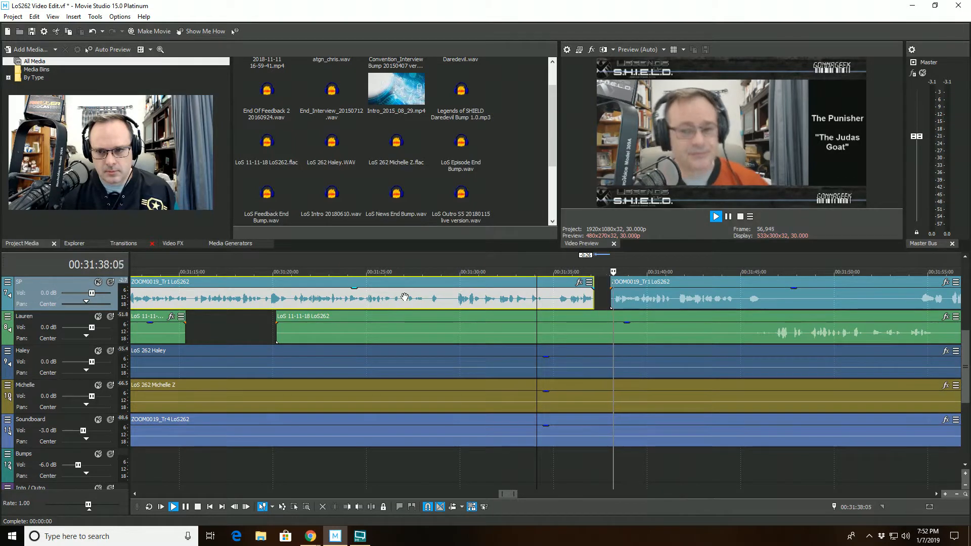
scroll(405, 298, "down", 1)
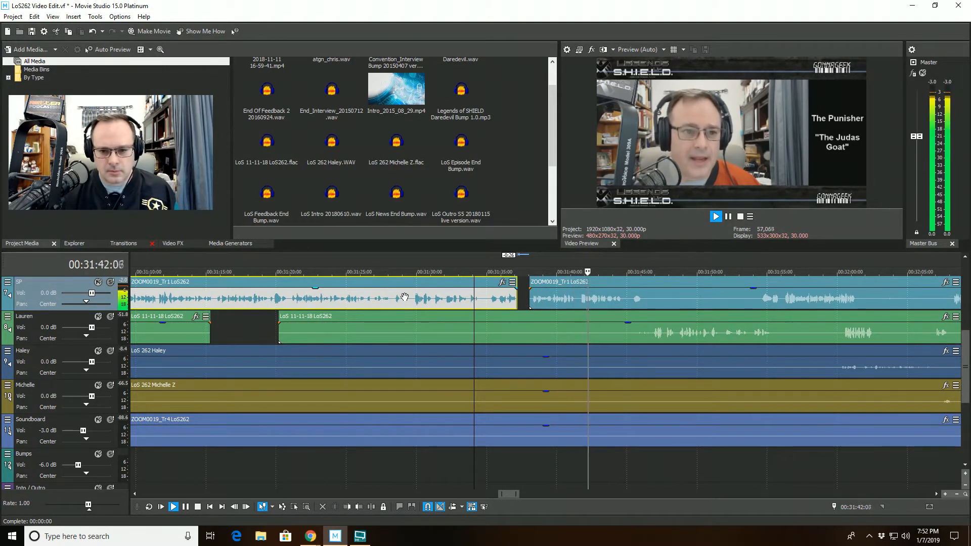
- Replay from 00:31:40:20, split the track 9 audio clip at 00:31:40:19, and trim the start of the part after the split to 00:31:43:03
left_click(565, 299)
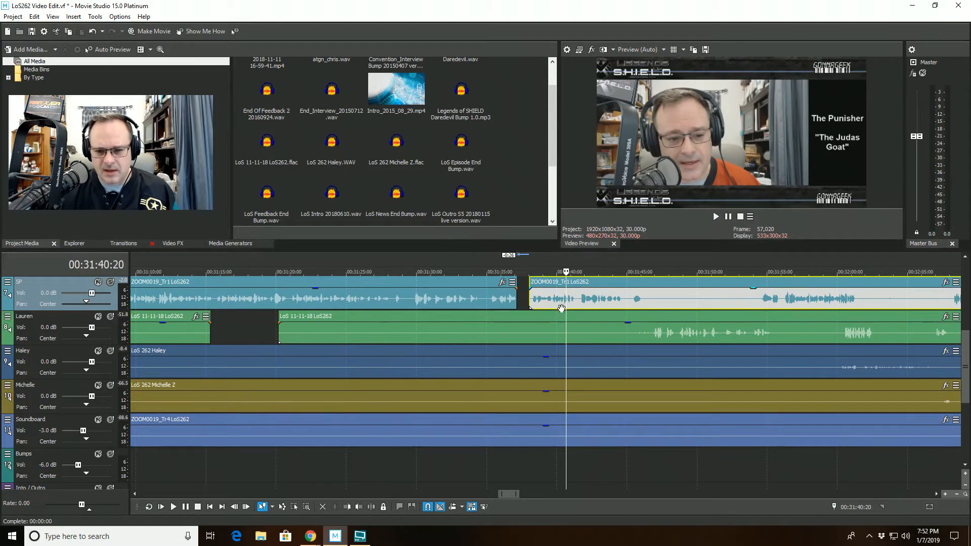
scroll(561, 308, "up", 3)
key("space")
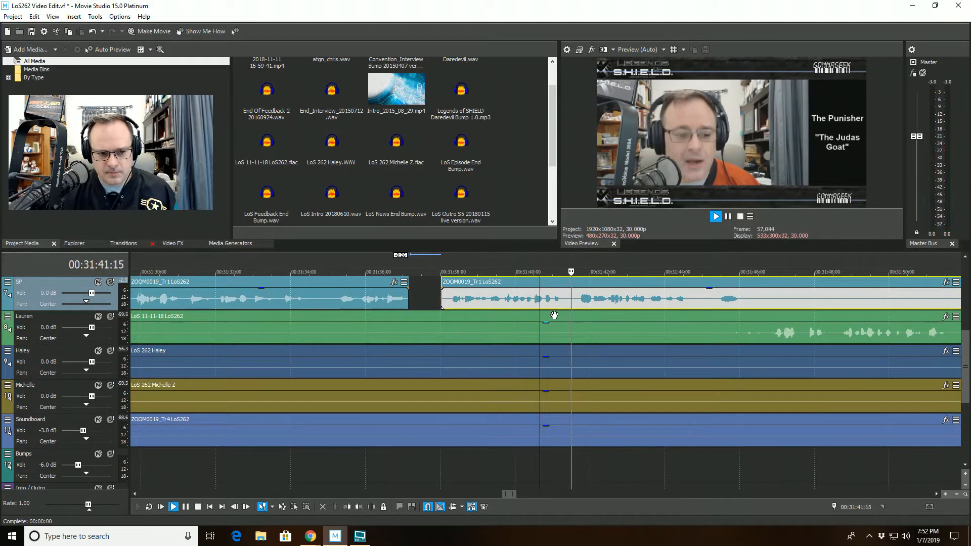
key("space")
left_click(538, 373)
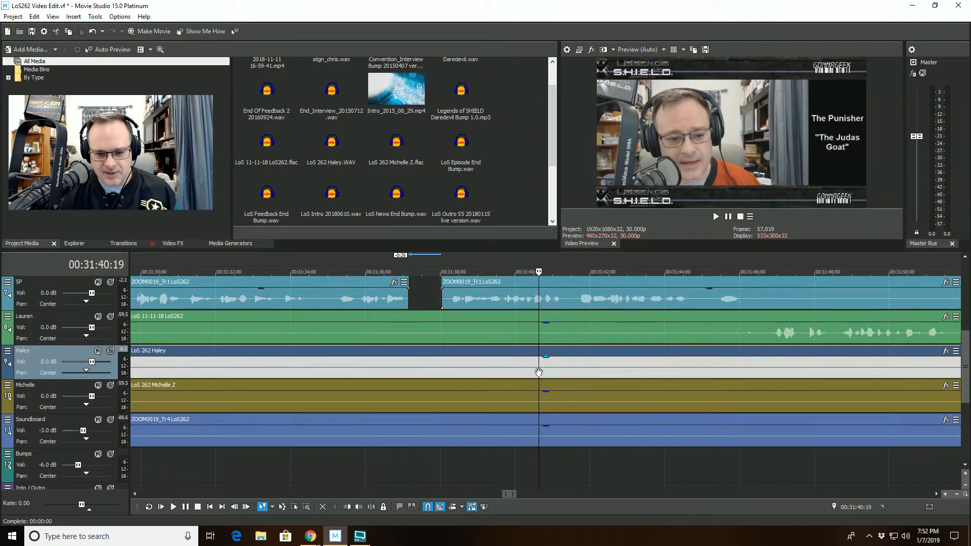
left_click(374, 507)
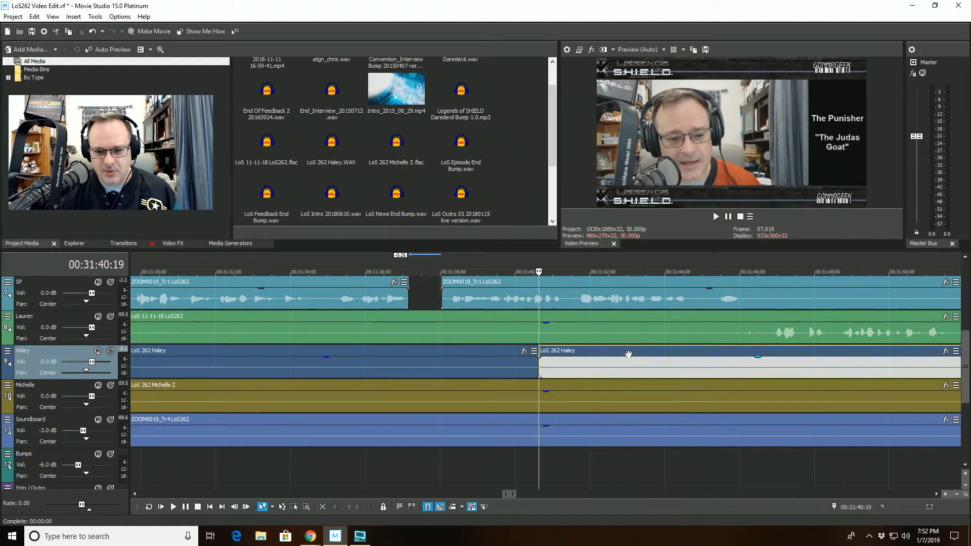
left_click(347, 506)
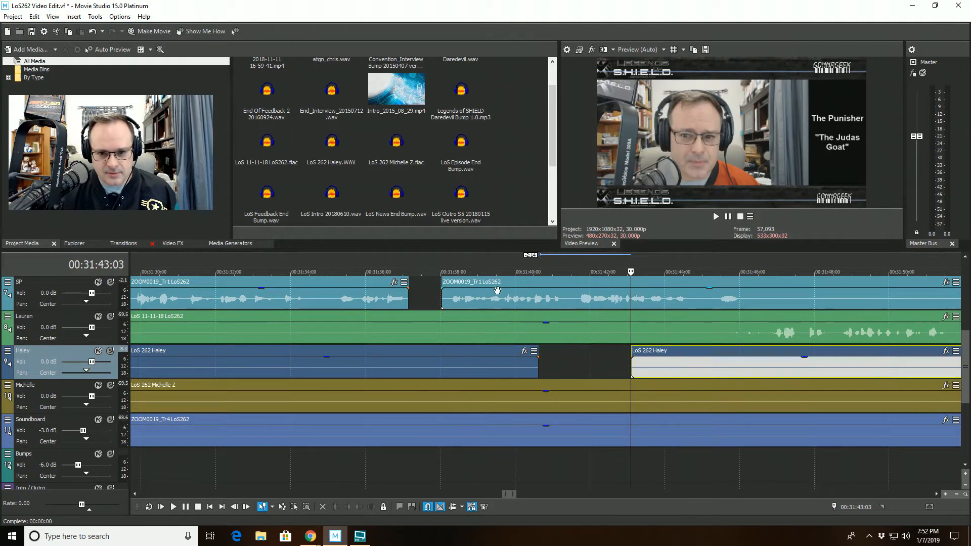
- Play back from about 00:31:39:16 across the new gap on track 9 and keep listening until about 00:31:48
left_click(497, 290)
key("space")
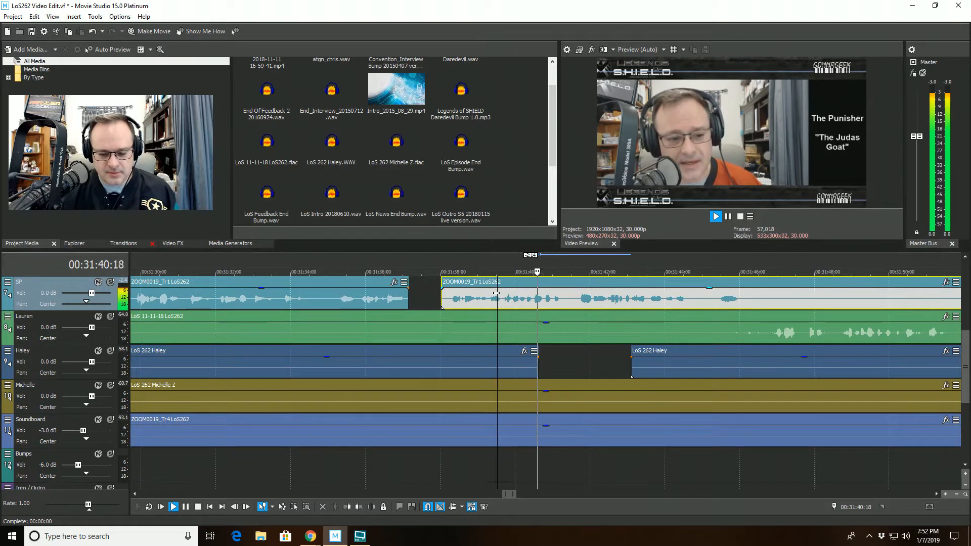
scroll(496, 294, "down", 1)
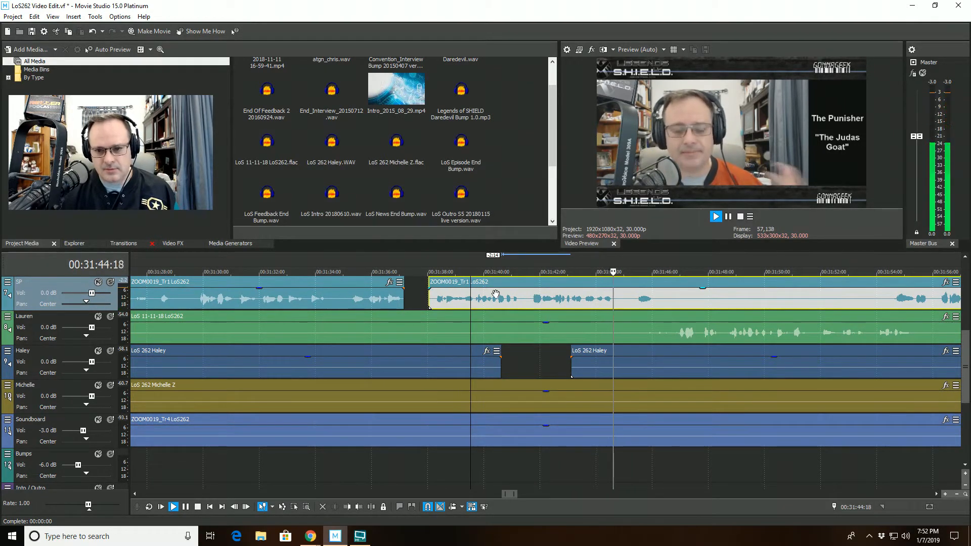
- Split the track 7 audio clip at 00:31:45:01 and trim the start of the part after the split to 00:31:46:24
left_click(624, 314)
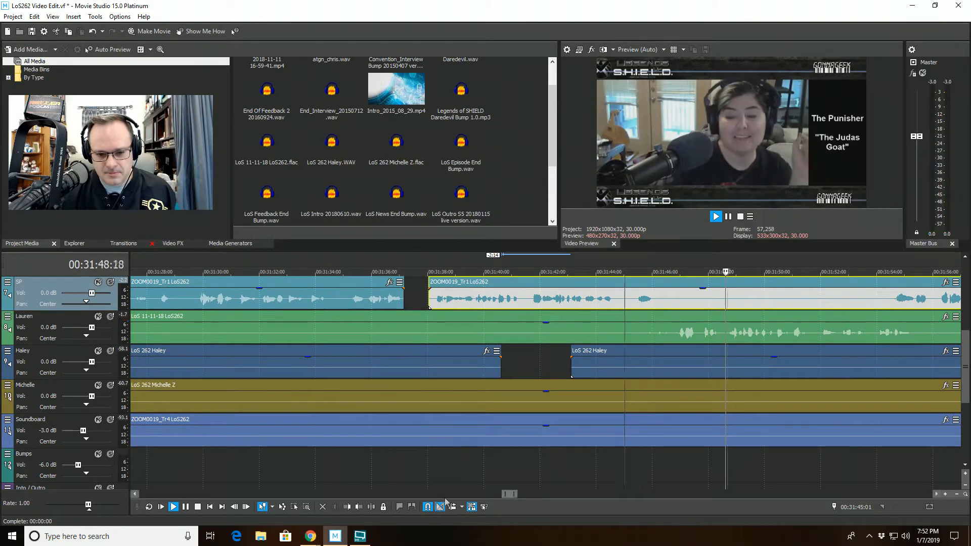
key("s")
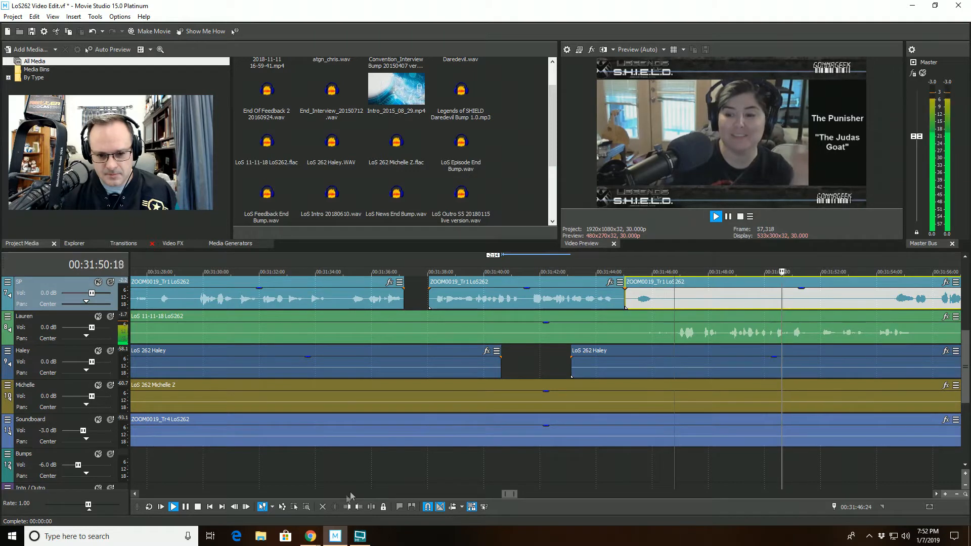
left_click(346, 507)
scroll(588, 382, "down", 1)
scroll(590, 382, "up", 1)
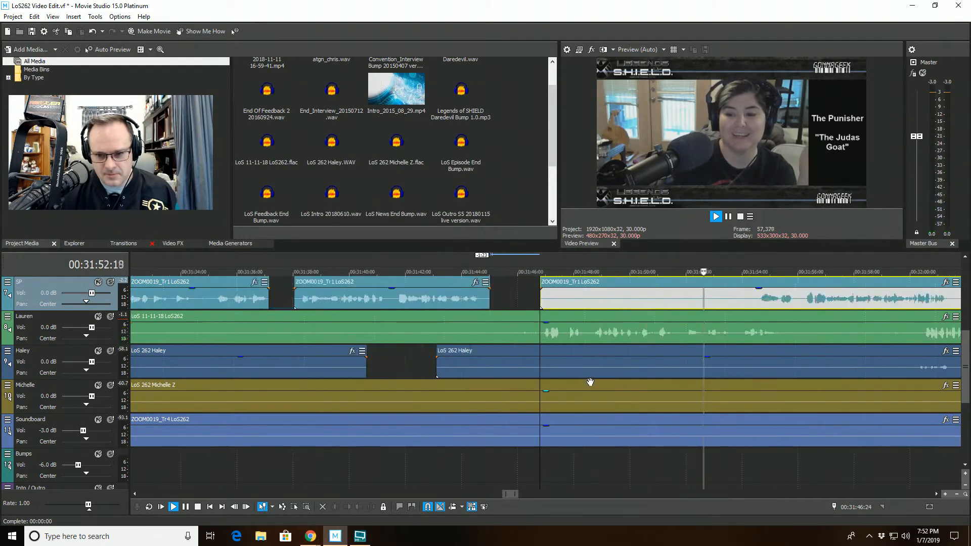
- Keep listening past the new gap on track 7 until about 00:32:02
scroll(590, 381, "down", 1)
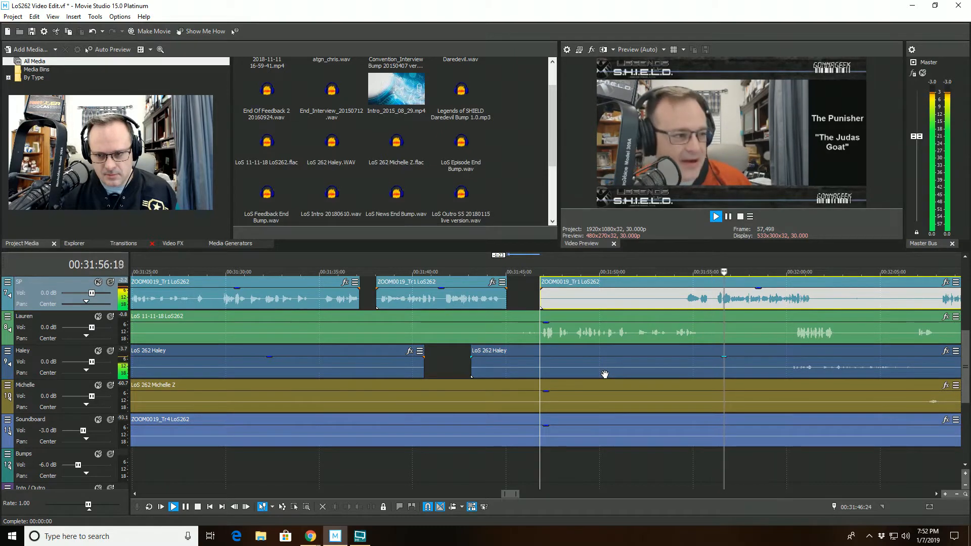
scroll(678, 344, "up", 1)
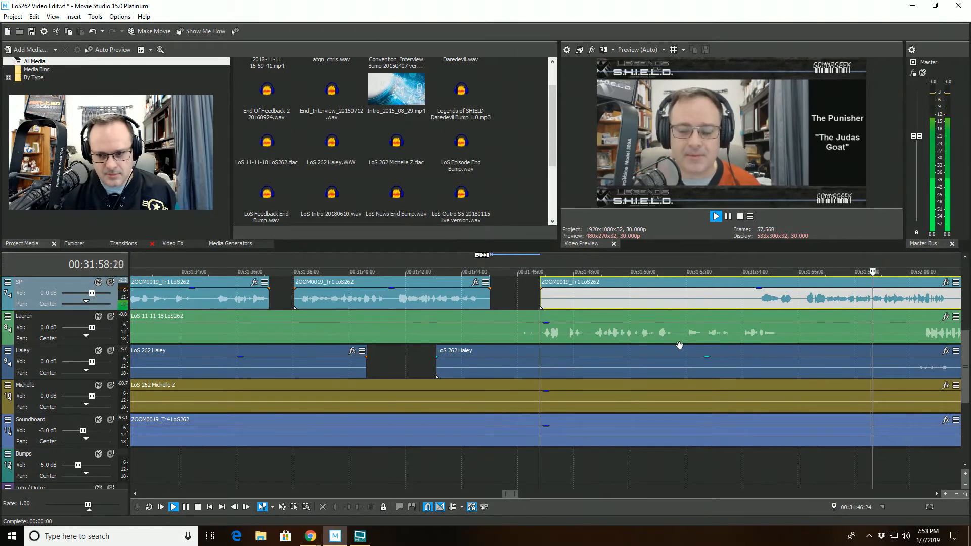
left_click(844, 329)
scroll(843, 328, "up", 1)
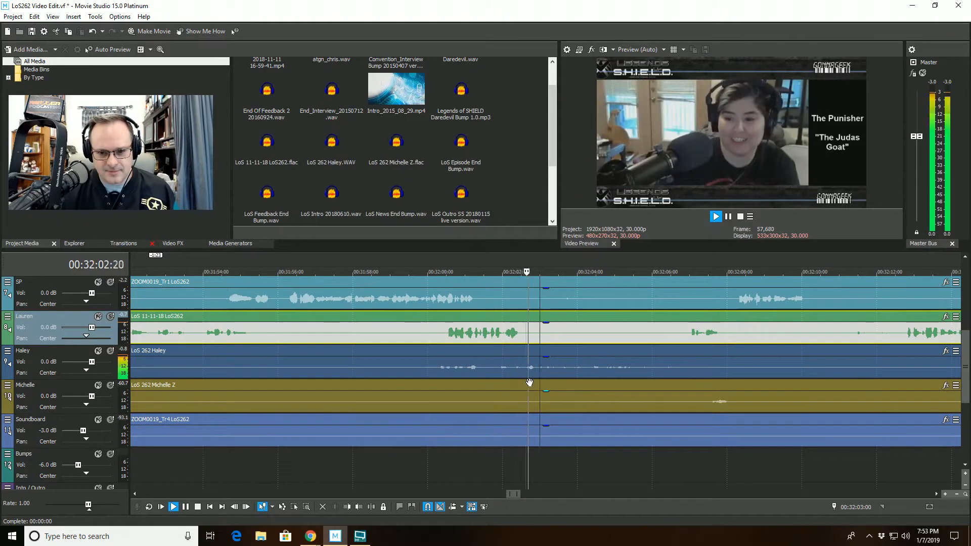
- Split the track 9 audio clip at 00:32:01:25 and trim the start of the part after the split to 00:32:02:07
left_click(495, 374)
key("space")
key("s")
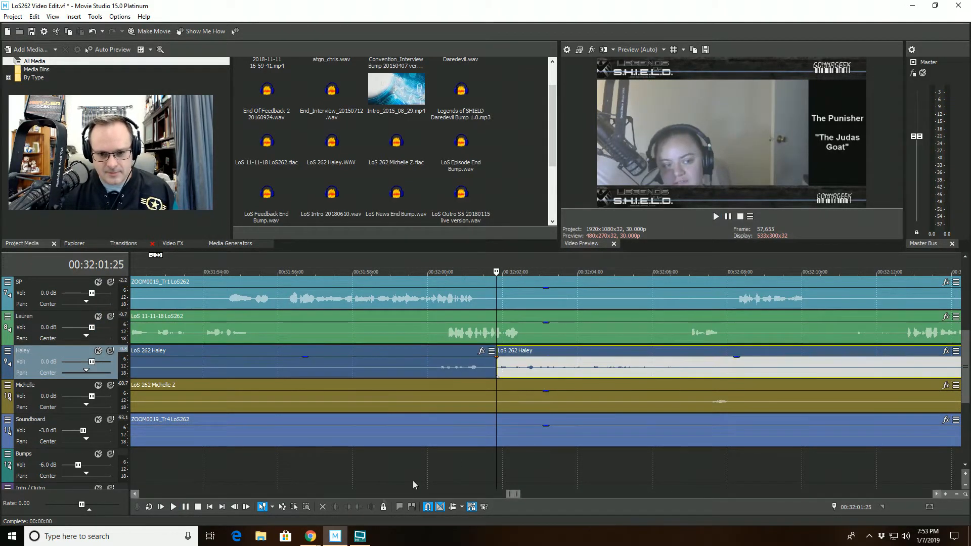
left_click(511, 374)
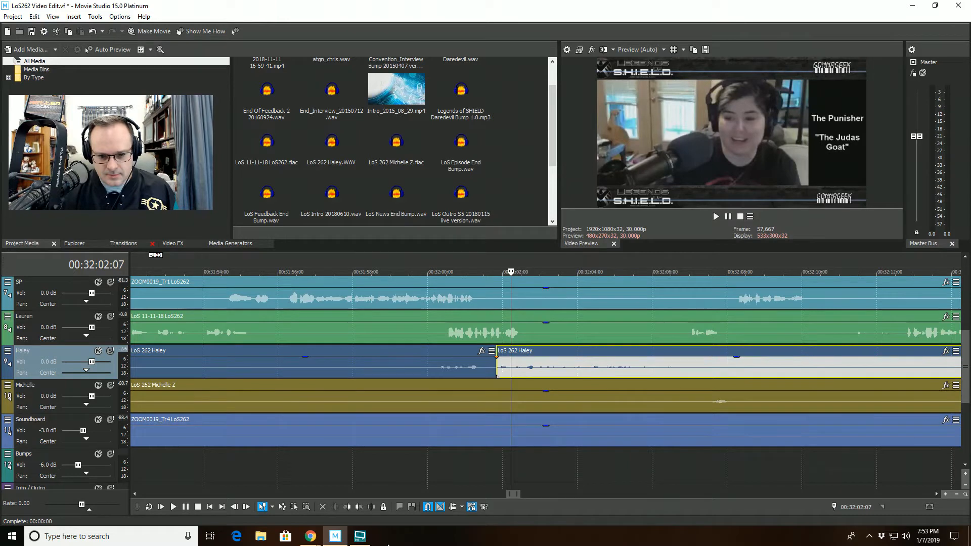
- Replay the section from 00:31:59:15 to about 00:32:01, listening to the speakers overlapping on track 7
left_click(409, 305)
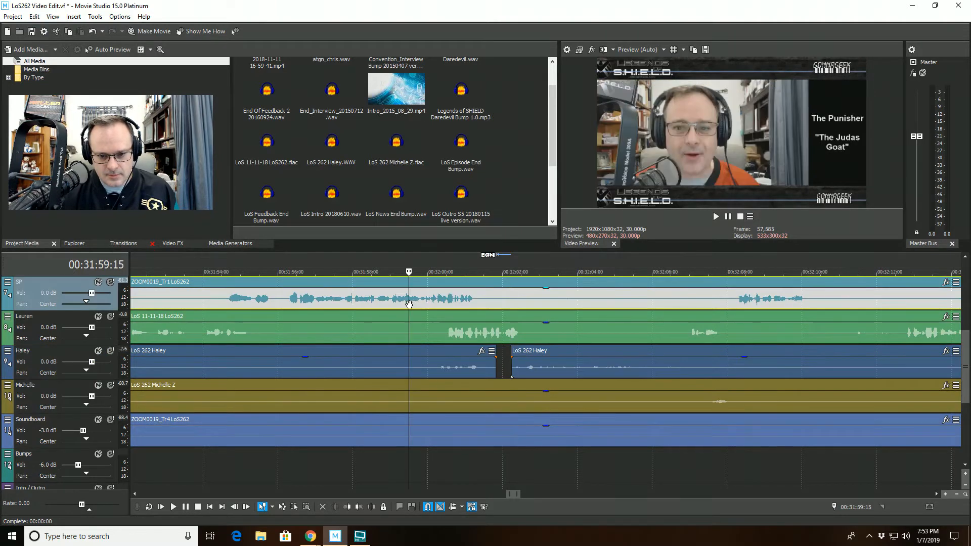
key("space")
scroll(445, 308, "up", 3)
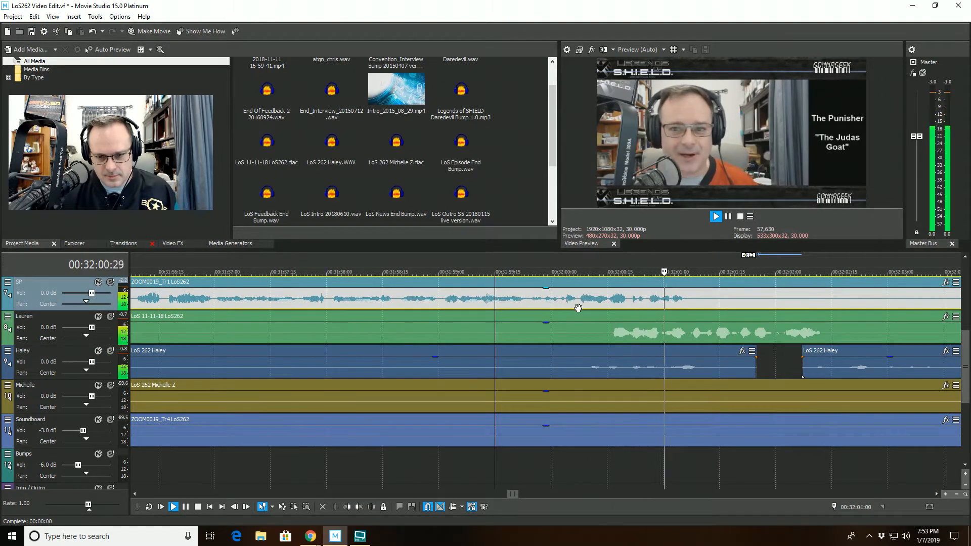
key("space")
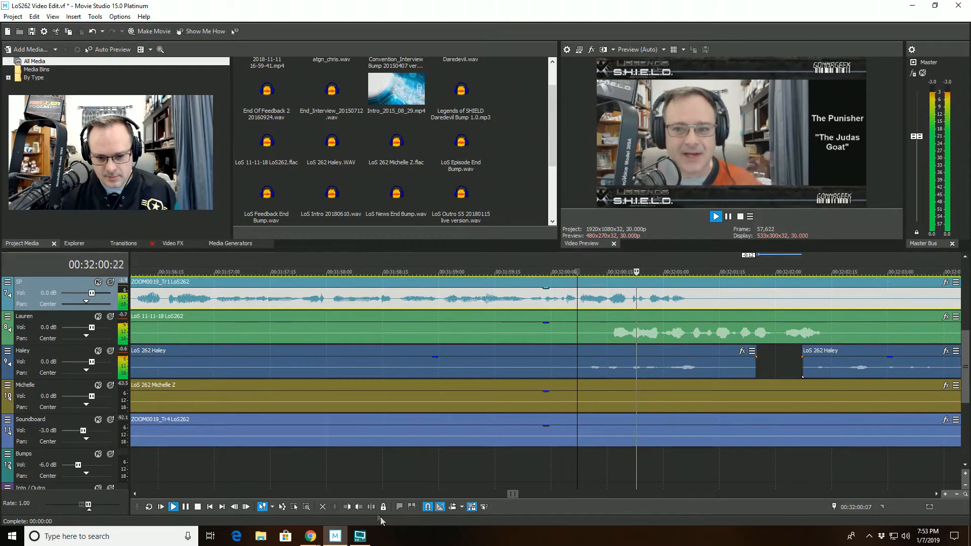
- Split the track 7 audio clip at 00:32:00:07 and trim the start of the part after the split to 00:32:01:11
key("s")
left_click(704, 303)
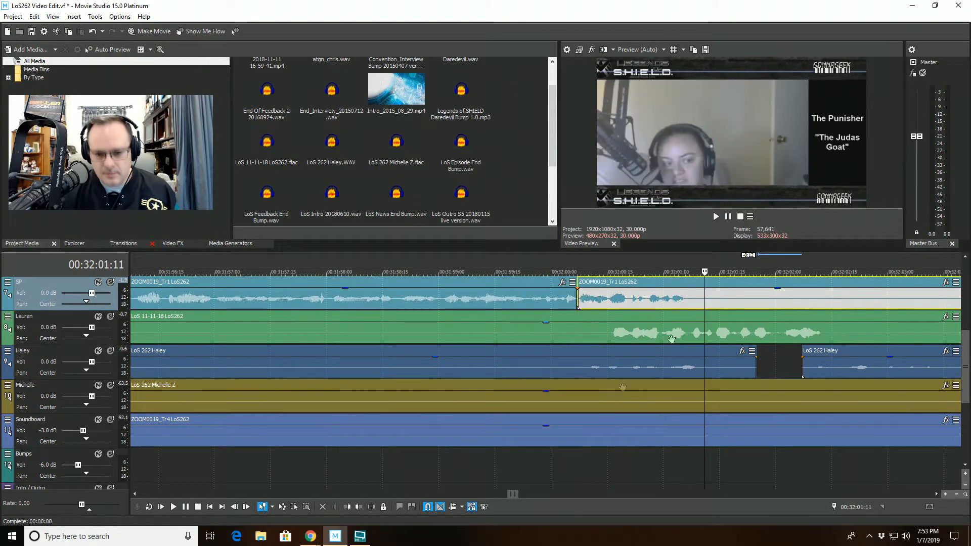
left_click(346, 508)
- Play back from 00:31:59:20 and trim the end of the track 9 clip before the gap to 00:32:00:04
left_click(514, 293)
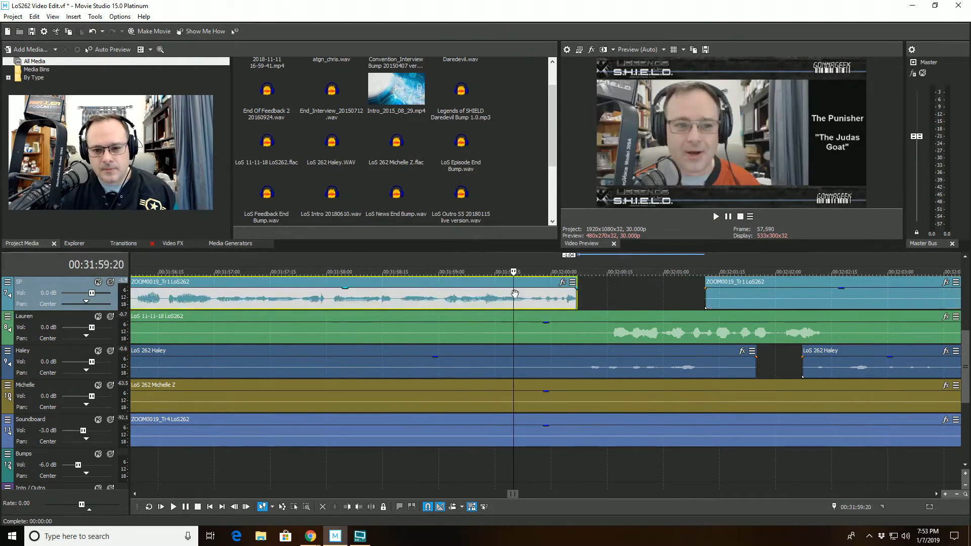
key("space")
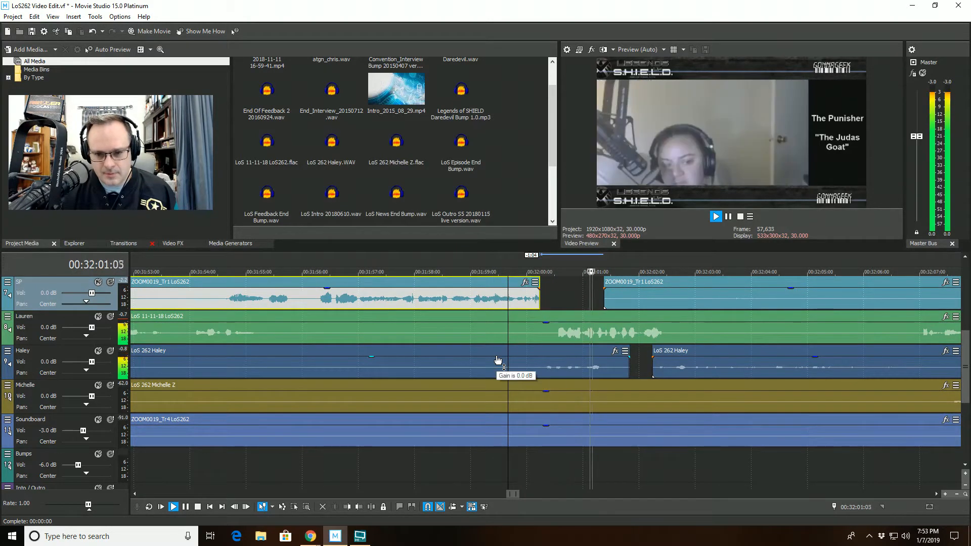
left_click(534, 357)
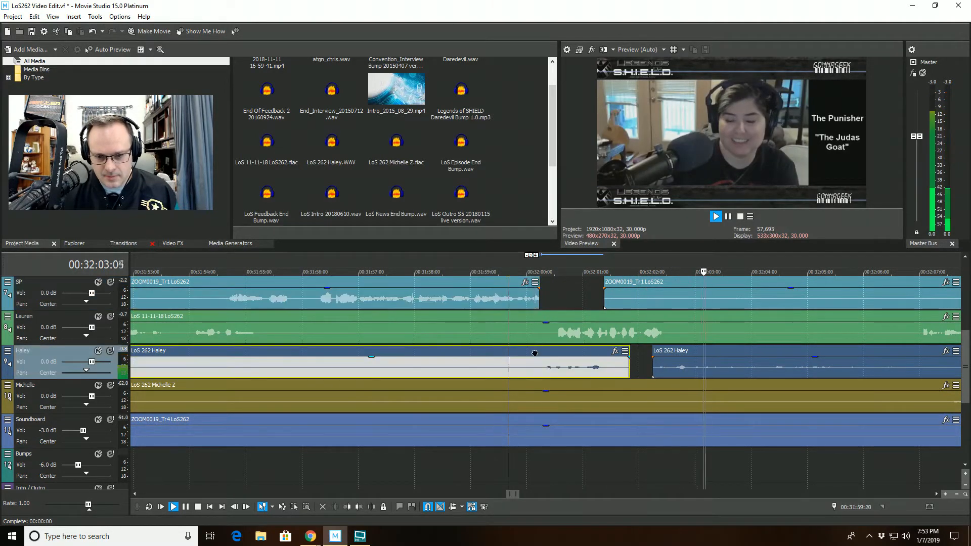
left_click(359, 507)
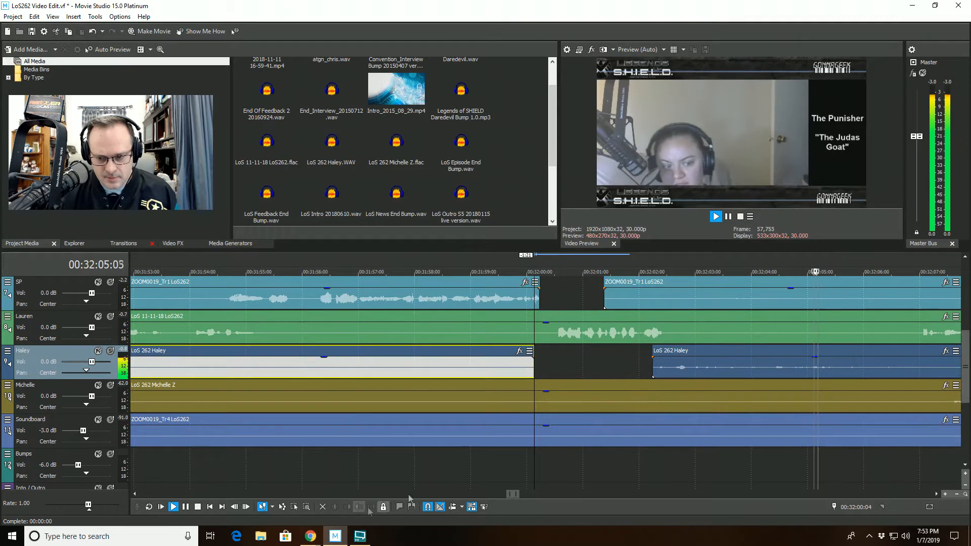
- Play back from about 00:32:02 and trim the start of the track 7 clip after the gap to 00:32:04:13
key("space")
left_click(653, 334)
key("space")
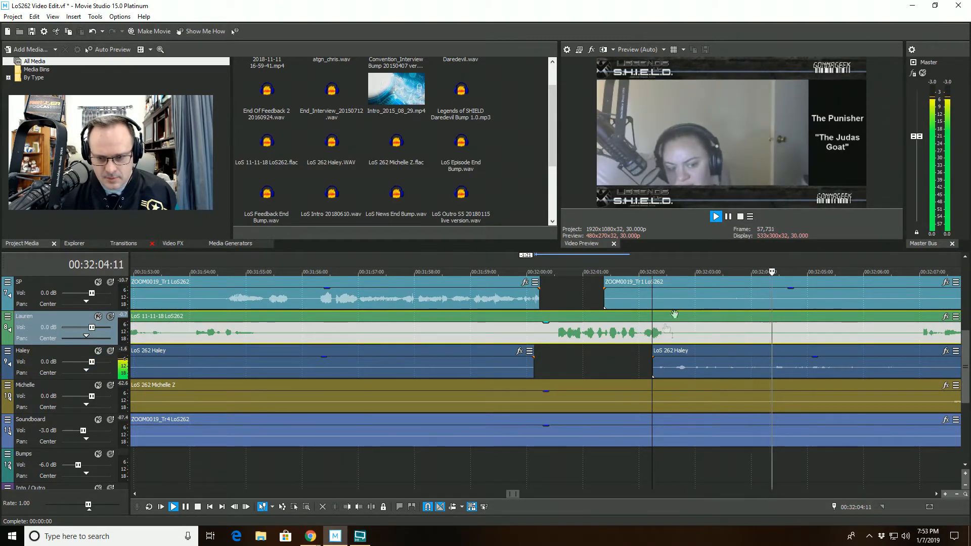
left_click(775, 295)
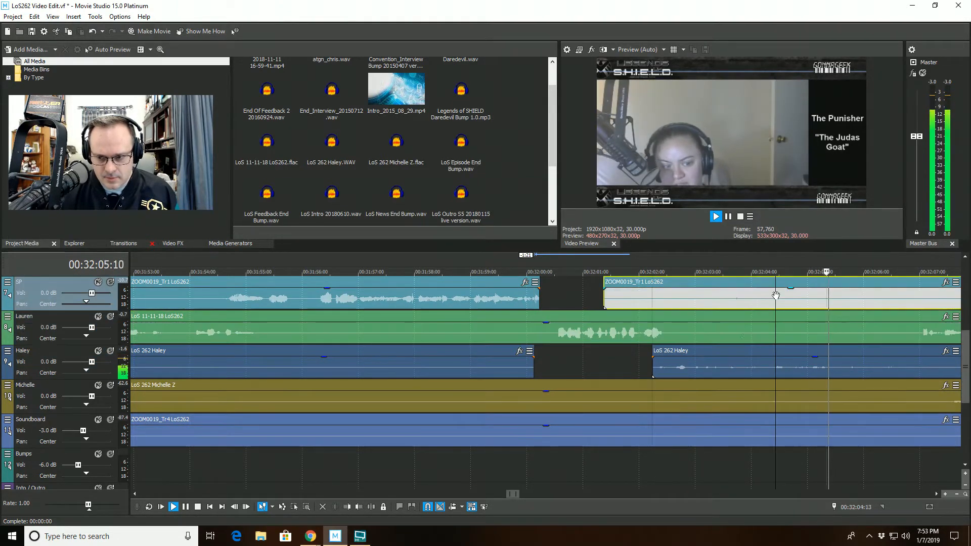
left_click(360, 508)
scroll(711, 300, "down", 2)
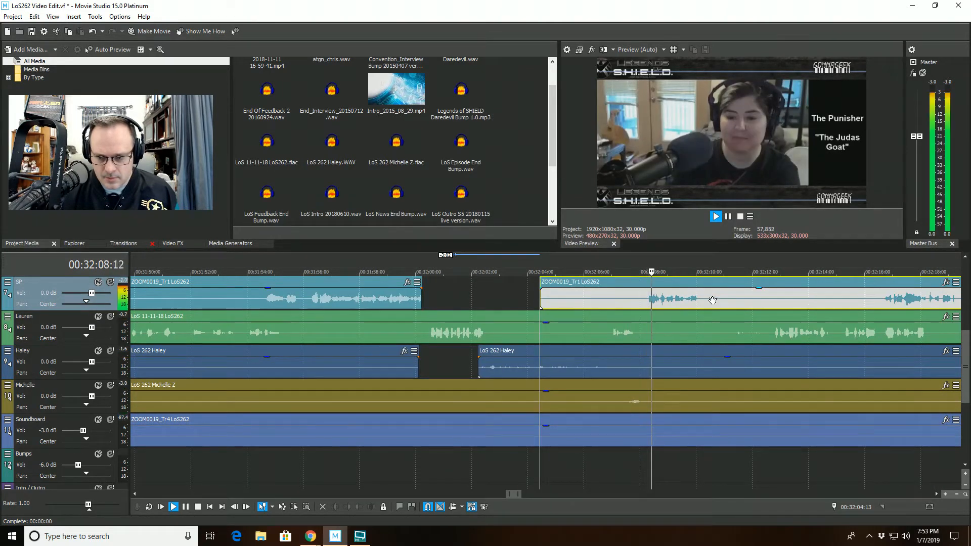
- Keep listening from about 00:32:10 to about 00:32:21 for overlapping speech on tracks 7 and 8
left_click(711, 297)
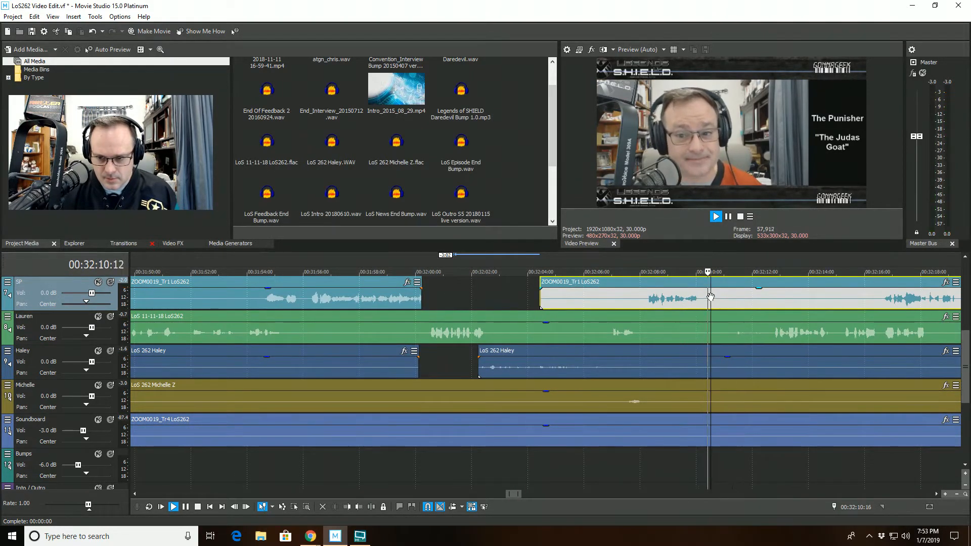
scroll(707, 301, "up", 1)
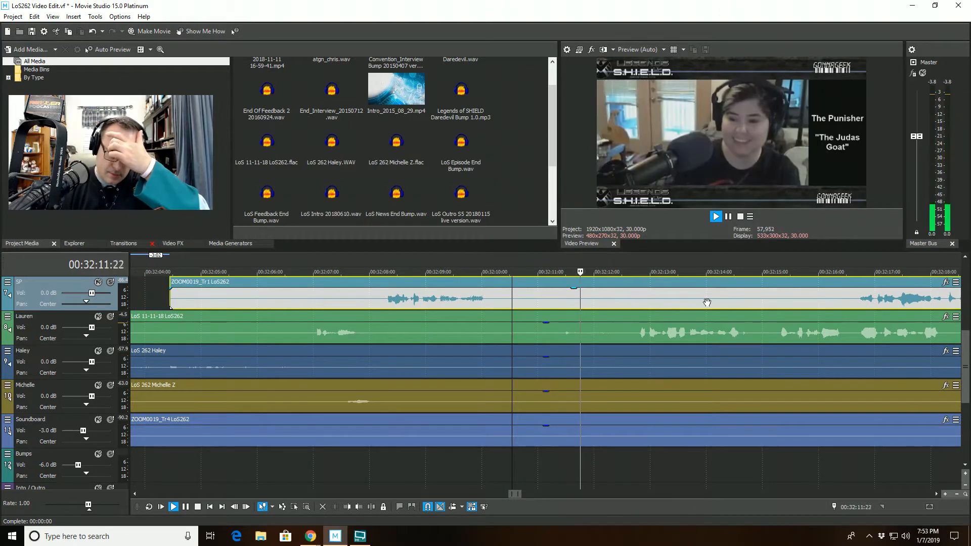
scroll(706, 301, "down", 1)
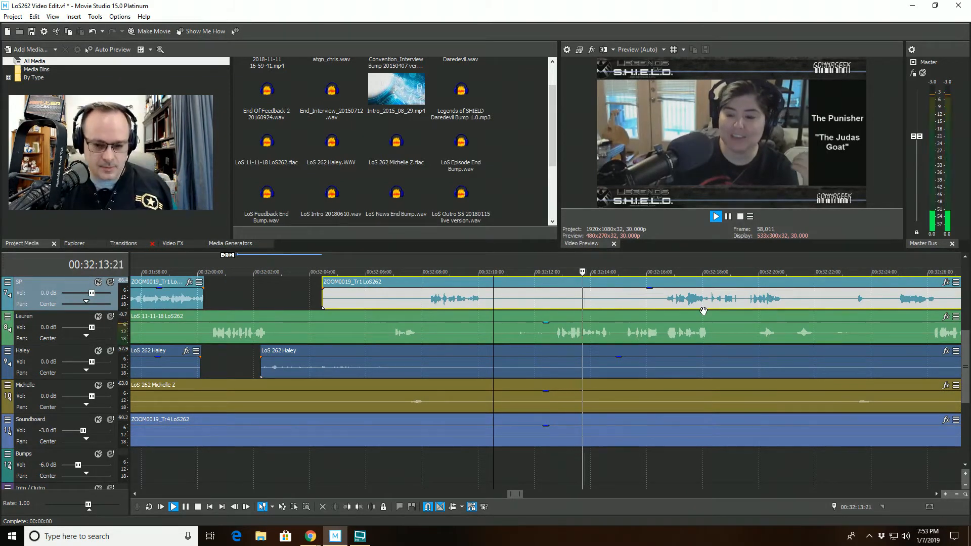
scroll(703, 310, "down", 1)
scroll(702, 311, "up", 2)
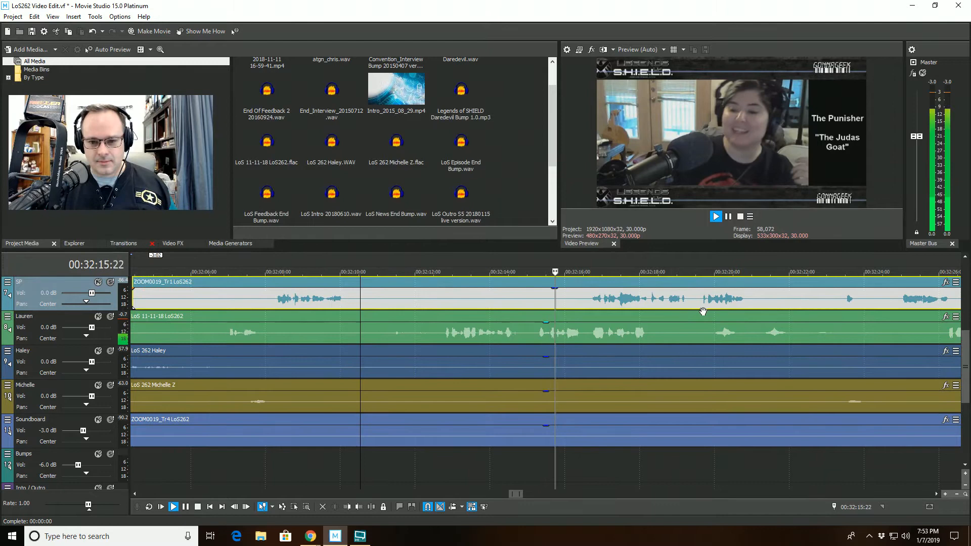
scroll(702, 311, "down", 1)
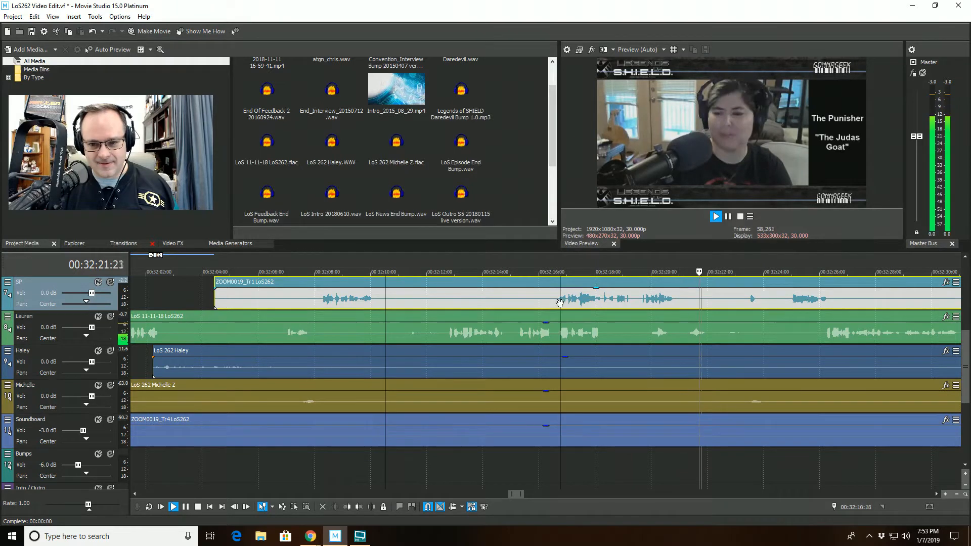
- Replay the overlapping speech on tracks 7 and 8 from about 00:32:16
key("space")
scroll(557, 309, "up", 2)
key("space")
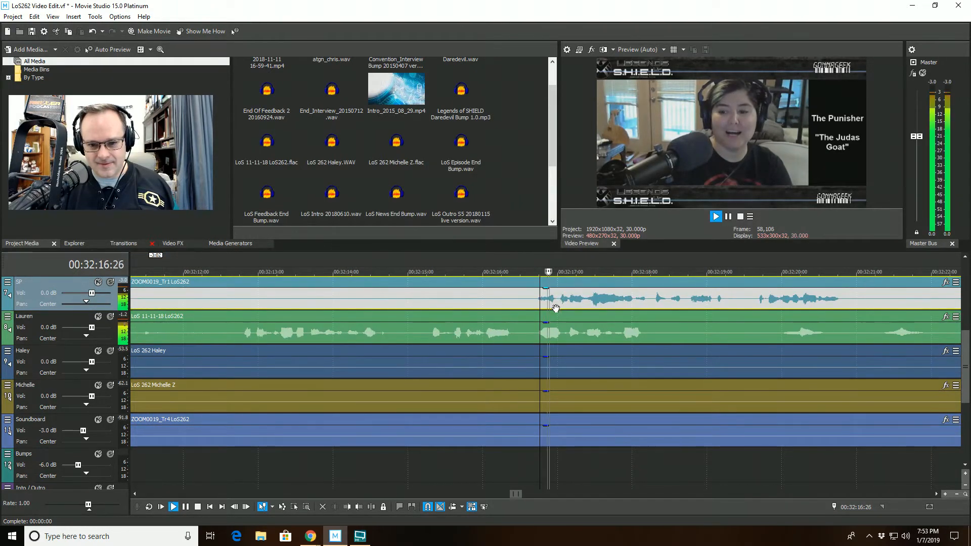
key("space")
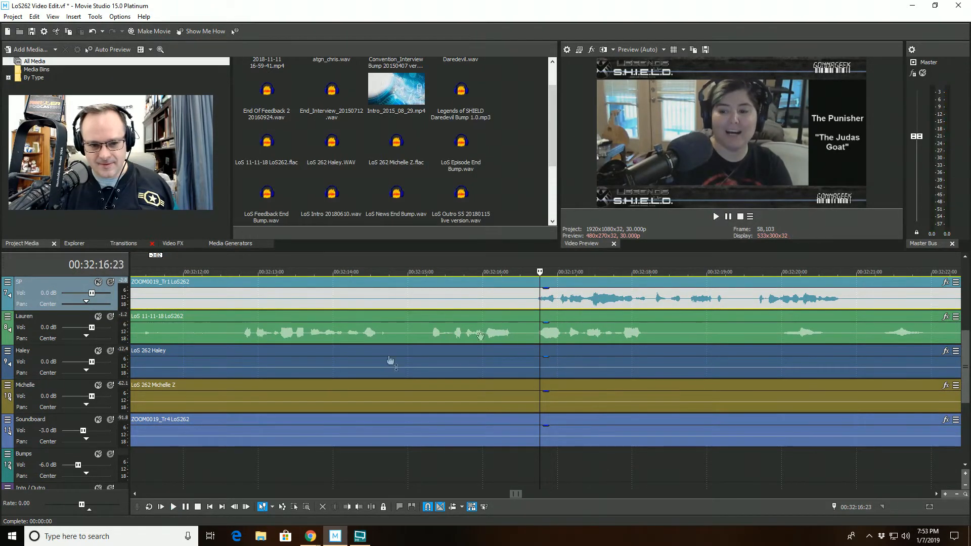
- Solo track 8 and play it alone from 00:32:16:23 to about 00:32:18
left_click(109, 320)
key("space")
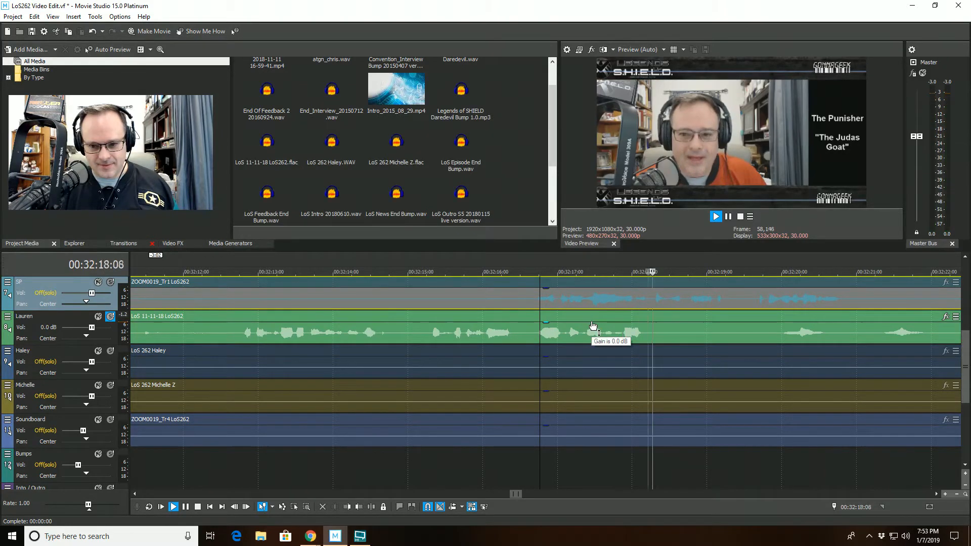
key("space")
- Split the track 7 audio clip at 00:32:18:07 and trim the end of the part before the split to 00:32:16:17
left_click(649, 303)
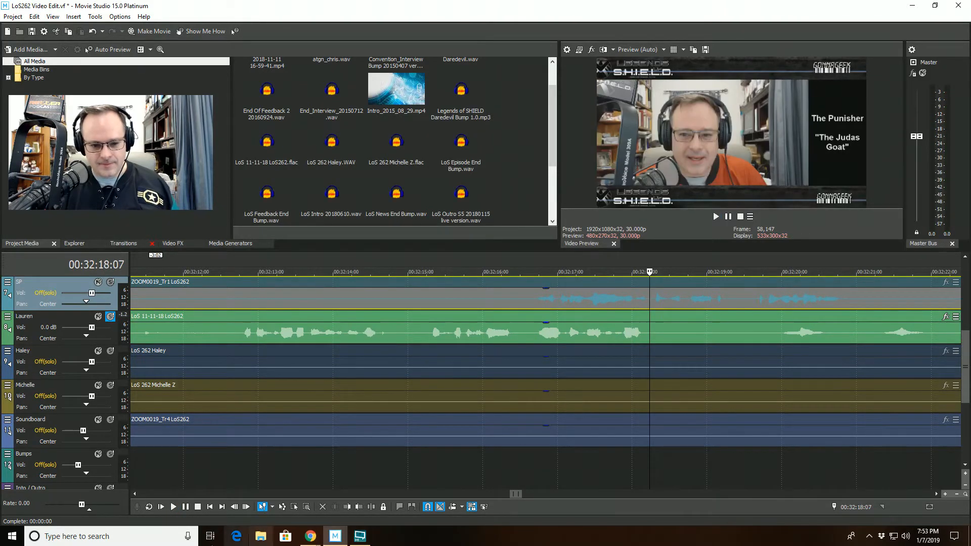
left_click(371, 508)
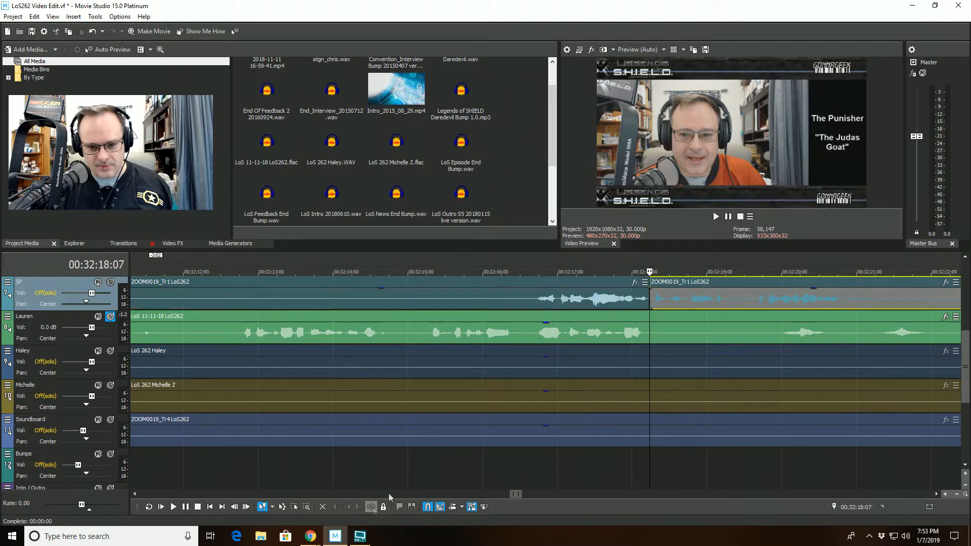
left_click(524, 303)
left_click(358, 507)
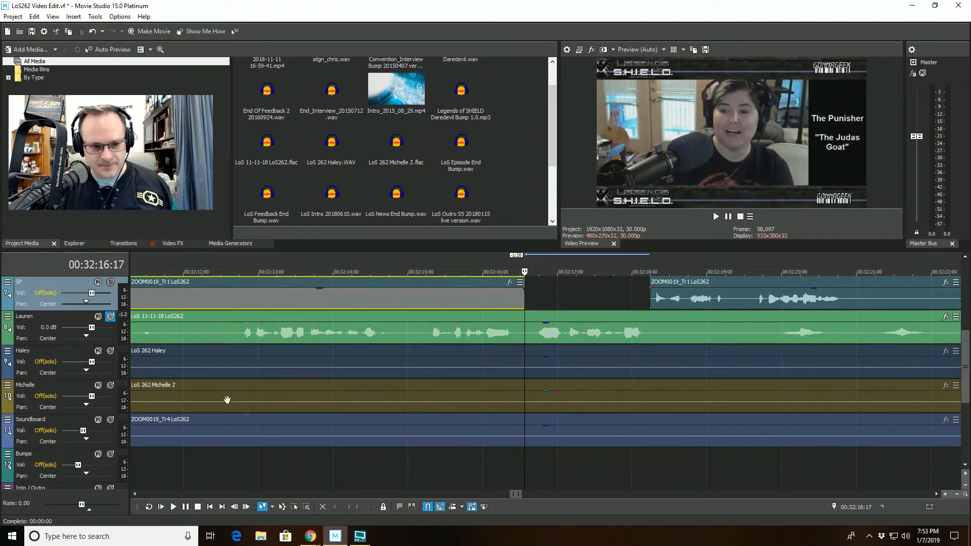
- Turn off solo on track 8 and play back from 00:32:15:23 across the new track 7 gap until about 00:32:23
left_click(110, 316)
left_click(465, 326)
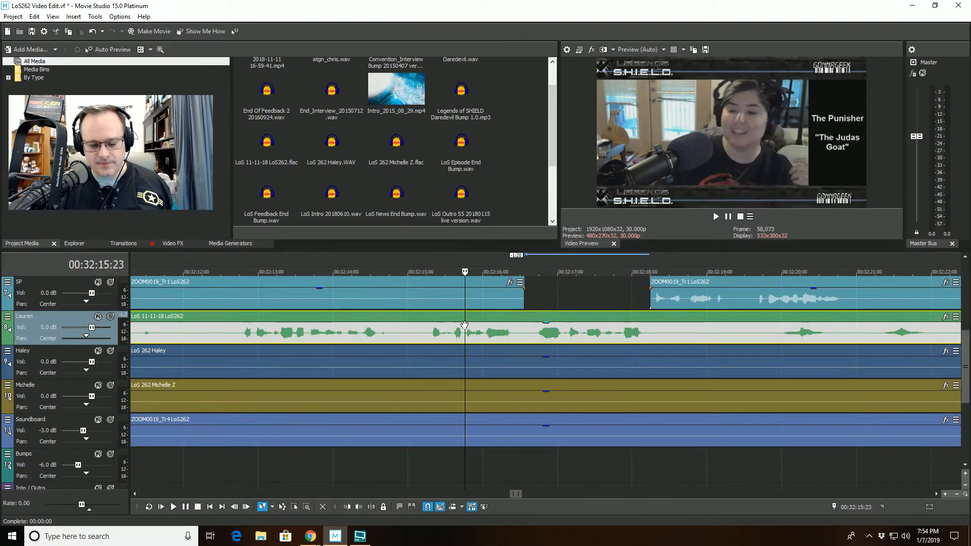
key("space")
scroll(456, 332, "down", 1)
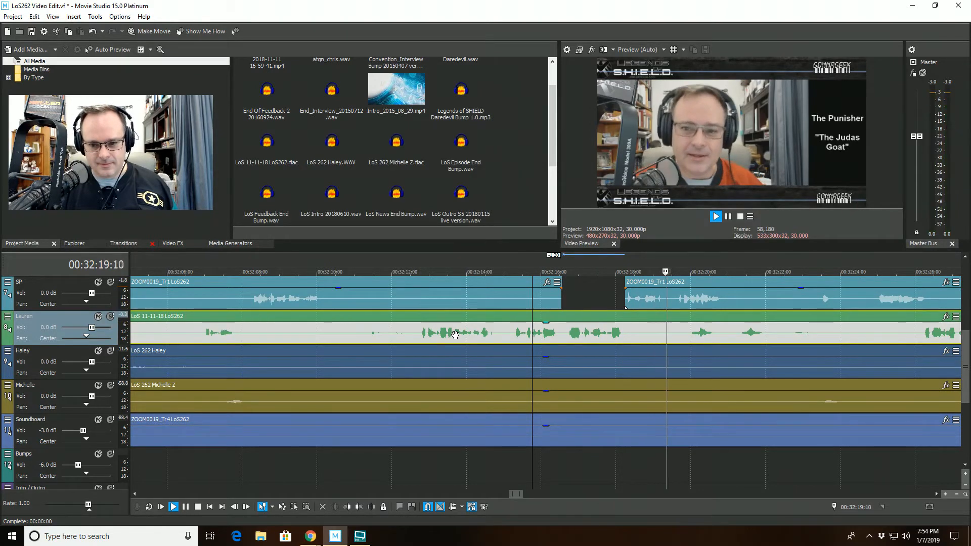
scroll(592, 351, "down", 1)
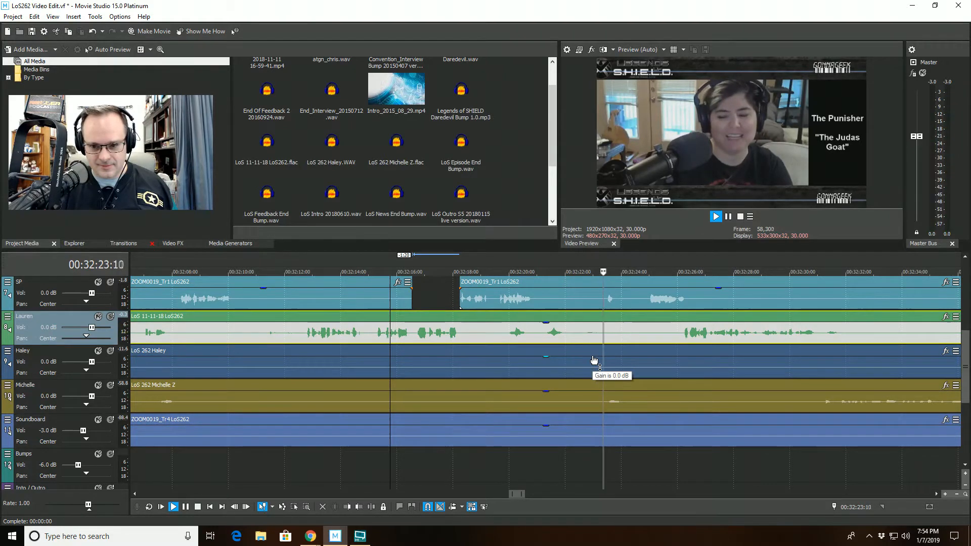
- Split the track 7 audio clip at 00:32:23:07 and trim the start of the part after the split to 00:32:24:05
left_click(599, 303)
key("s")
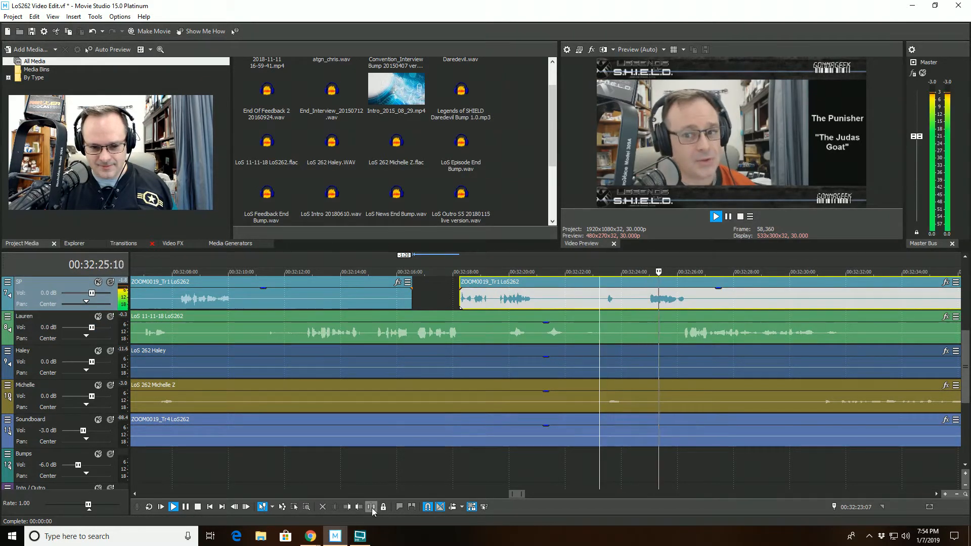
left_click(625, 298)
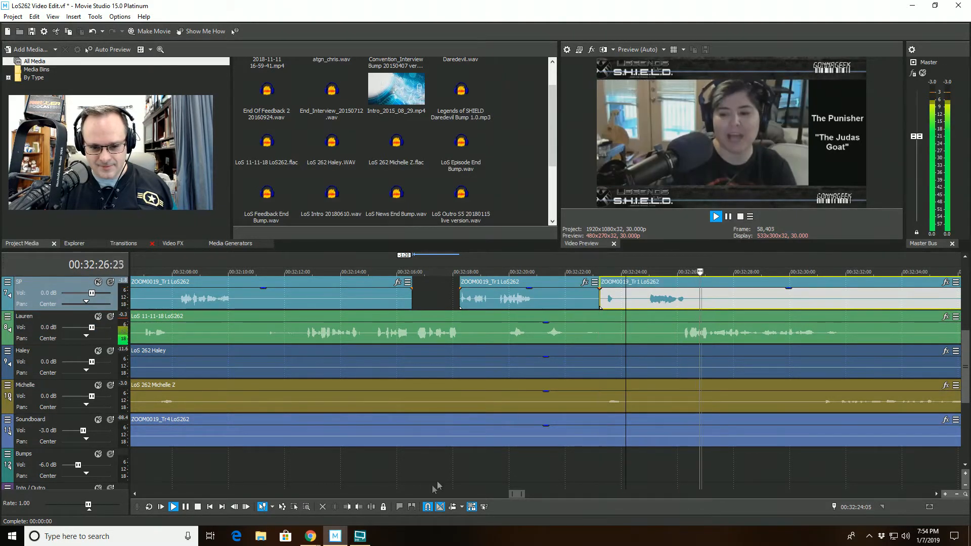
left_click(348, 507)
- Split the track 7 audio clip at 00:32:26:00 and trim the start of the part after the split to 00:32:26:12
left_click(670, 304)
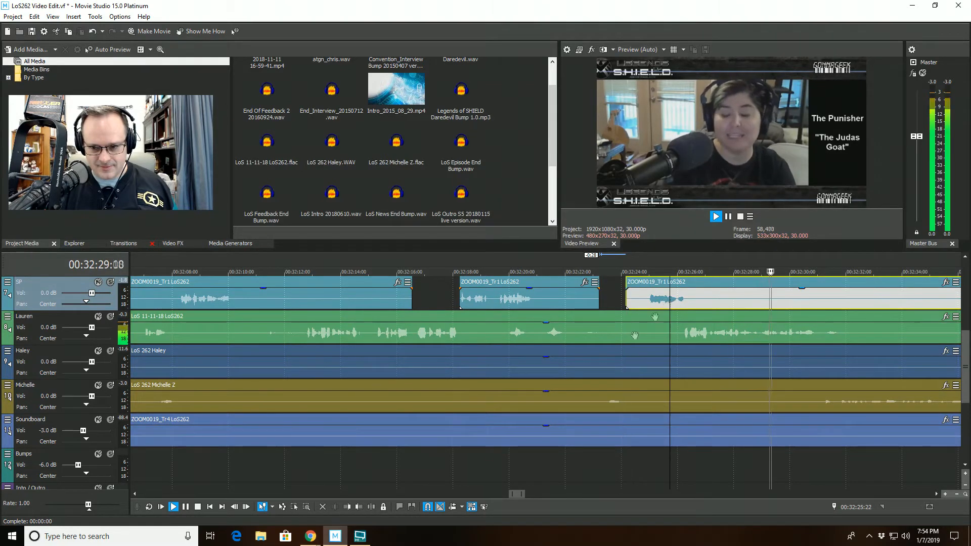
key("space")
scroll(627, 344, "up", 6)
left_click(599, 315)
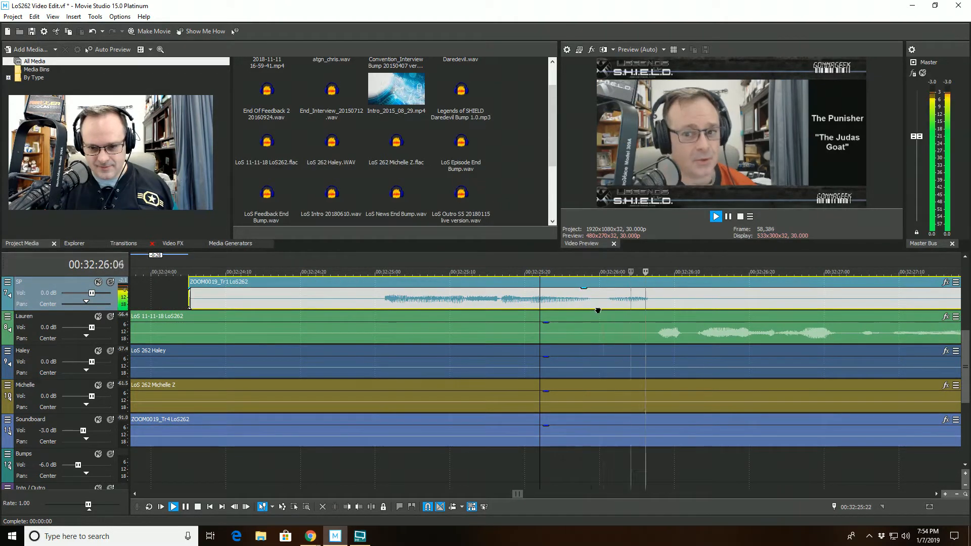
left_click(363, 508)
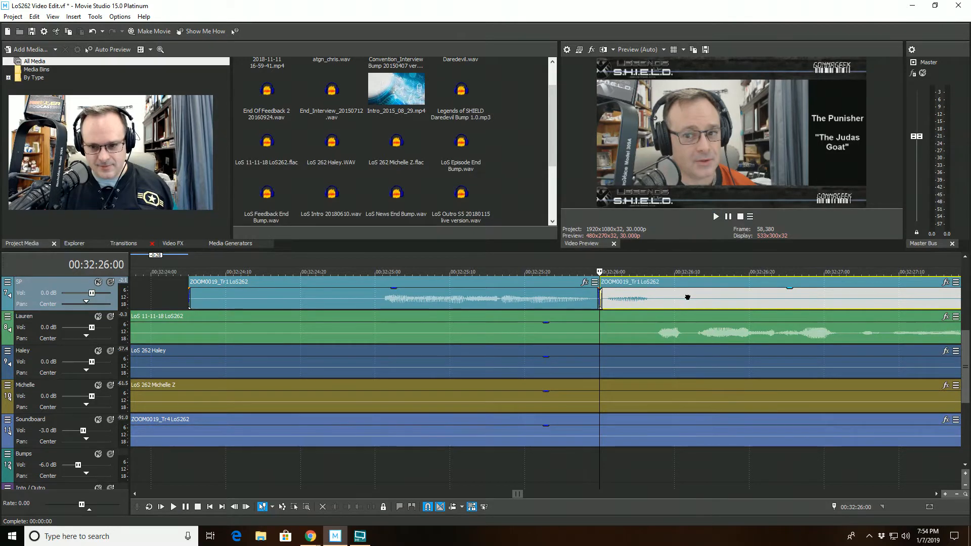
left_click(687, 297)
left_click(344, 509)
scroll(491, 298, "down", 5)
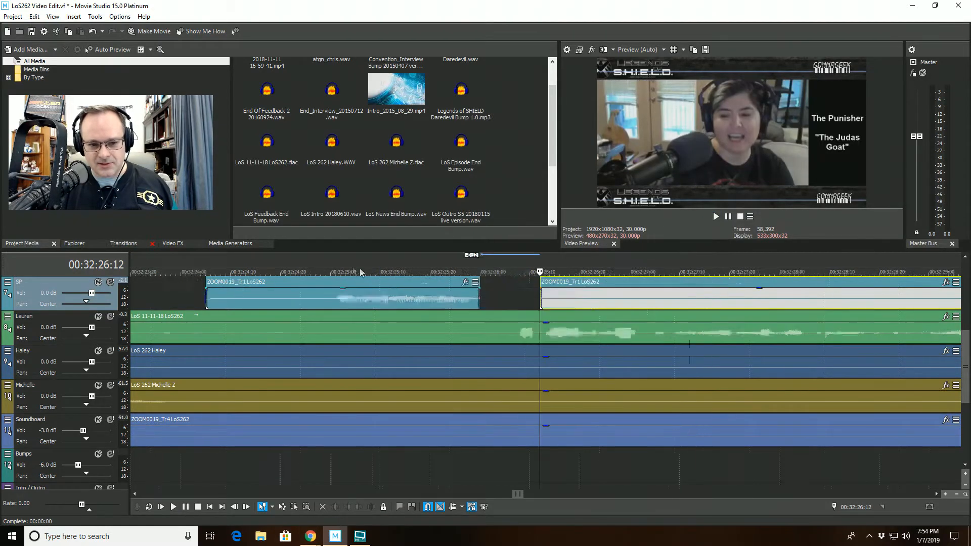
- Play back across the new track 7 gap from about 00:32:24 to about 00:32:31
left_click(432, 294)
left_click(431, 294)
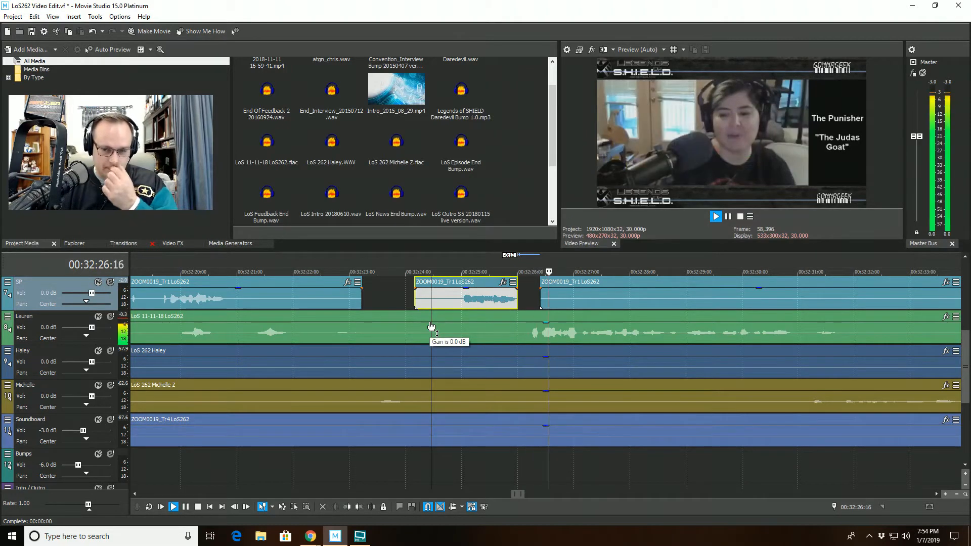
scroll(431, 327, "down", 2)
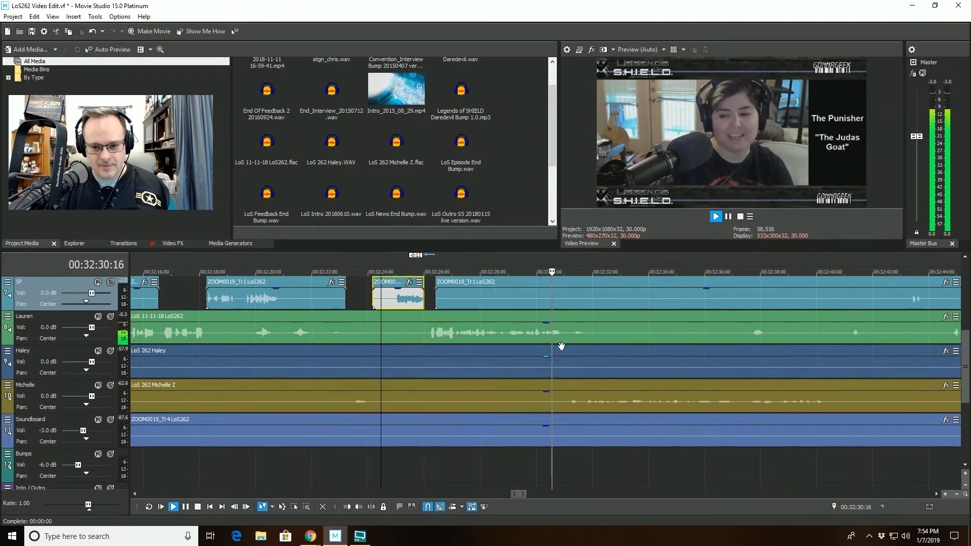
scroll(560, 344, "right", 3)
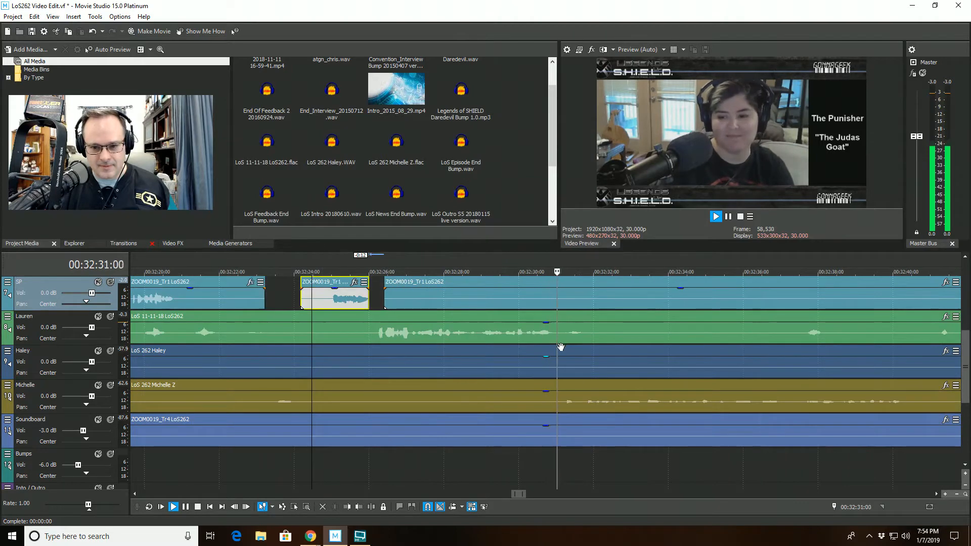
- Split the track 10 audio clip at 00:32:31:01 and trim the start of the part after the split to 00:32:31:19
left_click(557, 401)
key("s")
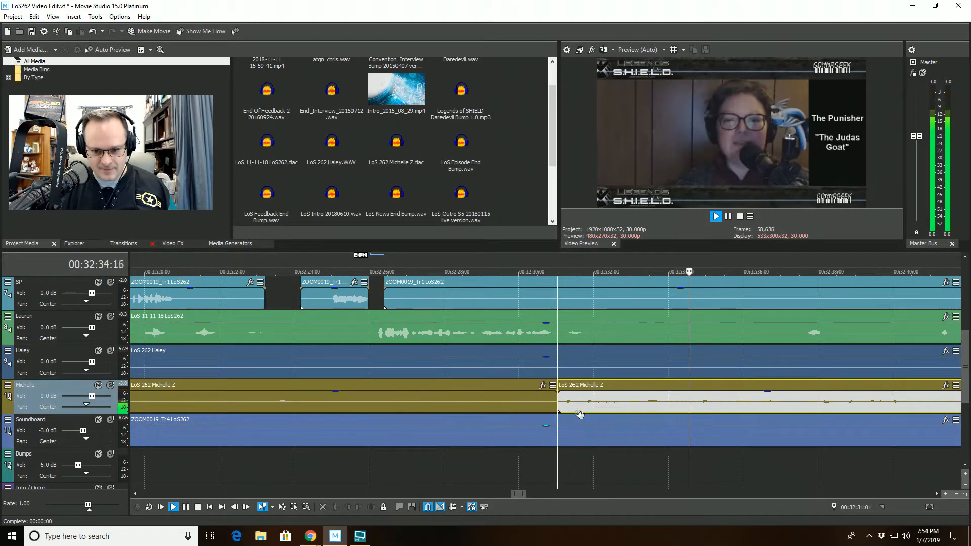
left_click(347, 506)
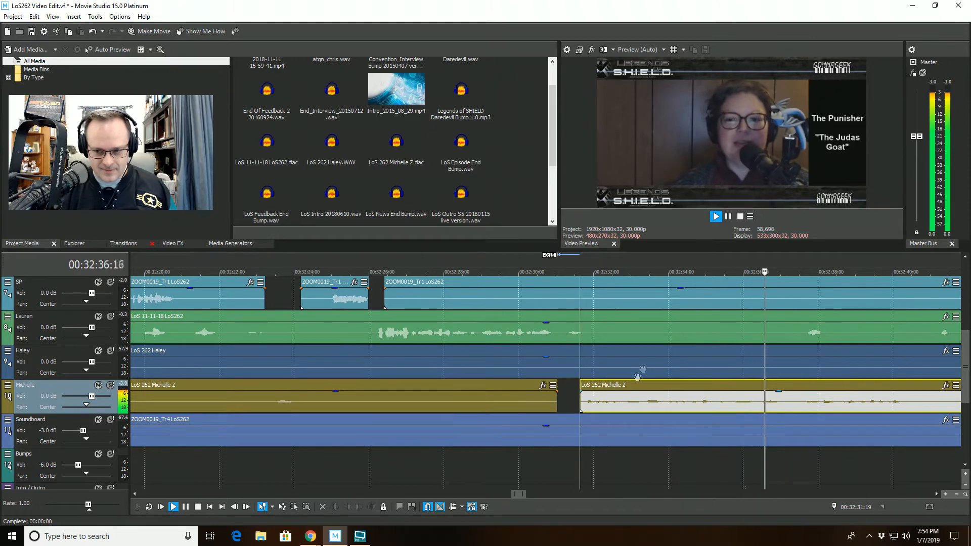
- Skip ahead to 00:32:40:09 and play back until about 00:32:48
scroll(666, 363, "up", 2)
scroll(667, 361, "down", 3)
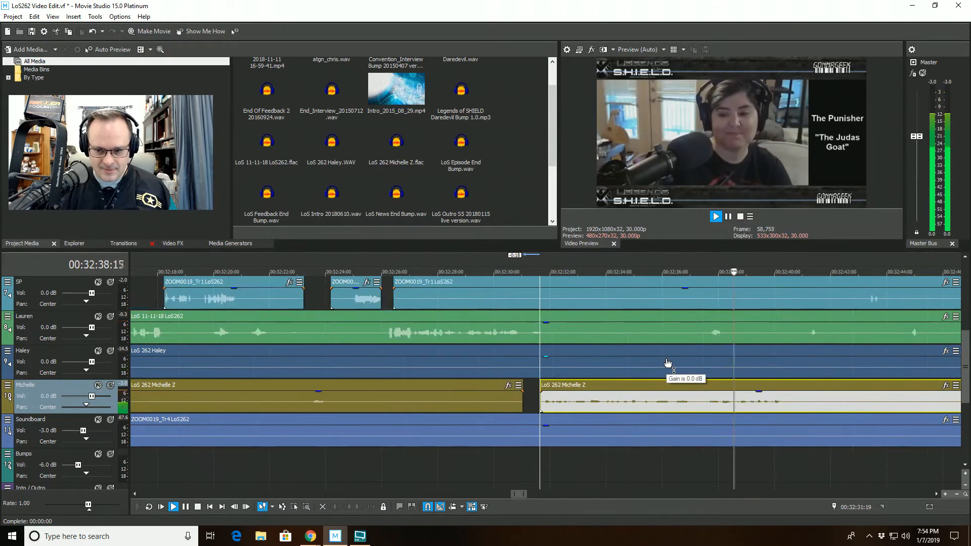
left_click(772, 338)
scroll(734, 342, "up", 1)
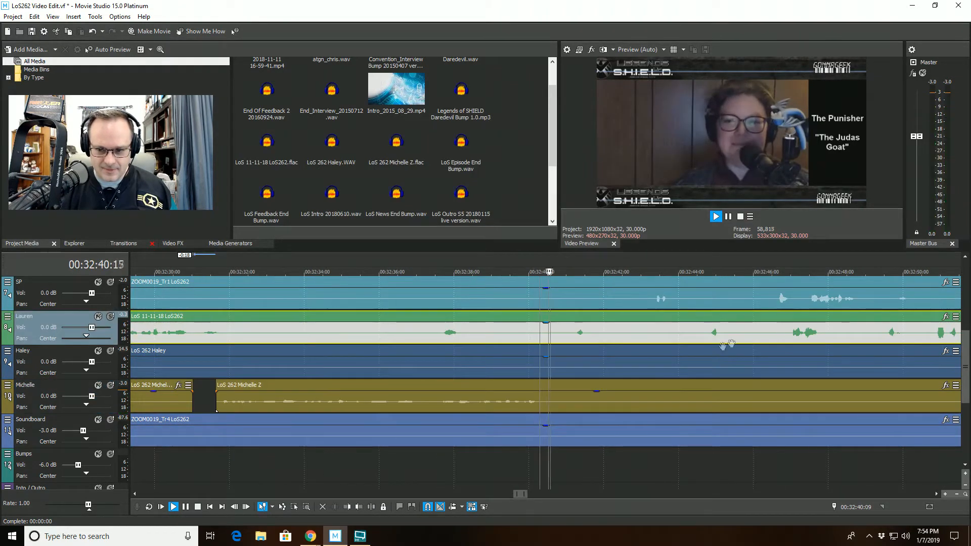
key("space")
key("space")
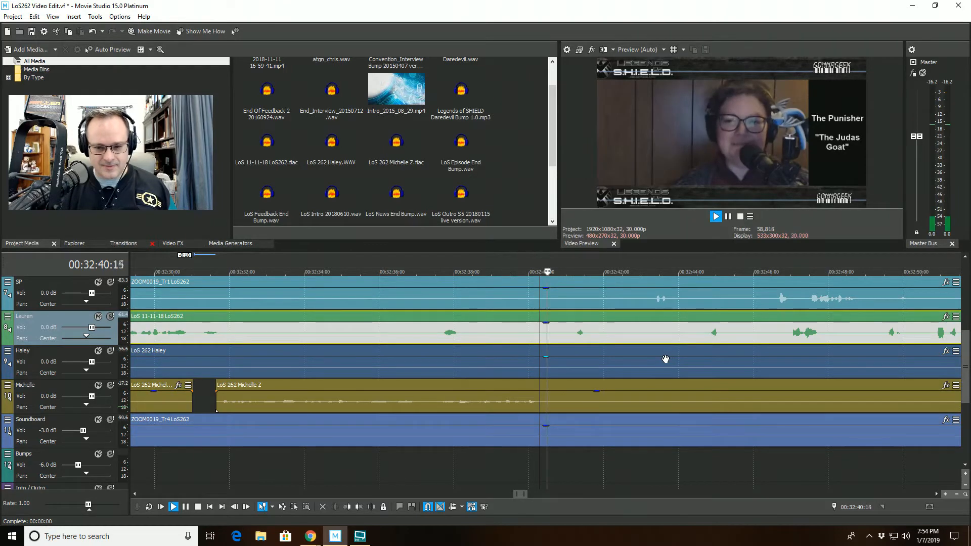
scroll(665, 359, "down", 1)
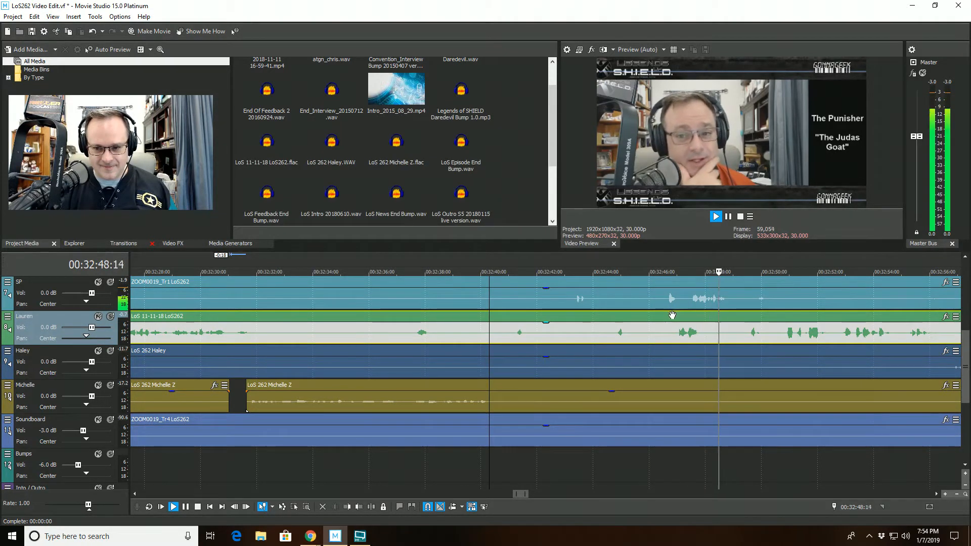
- Split the track 8 audio clip at 00:32:46:24 and trim the start of the part after the split to 00:32:48:12
key("space")
key("s")
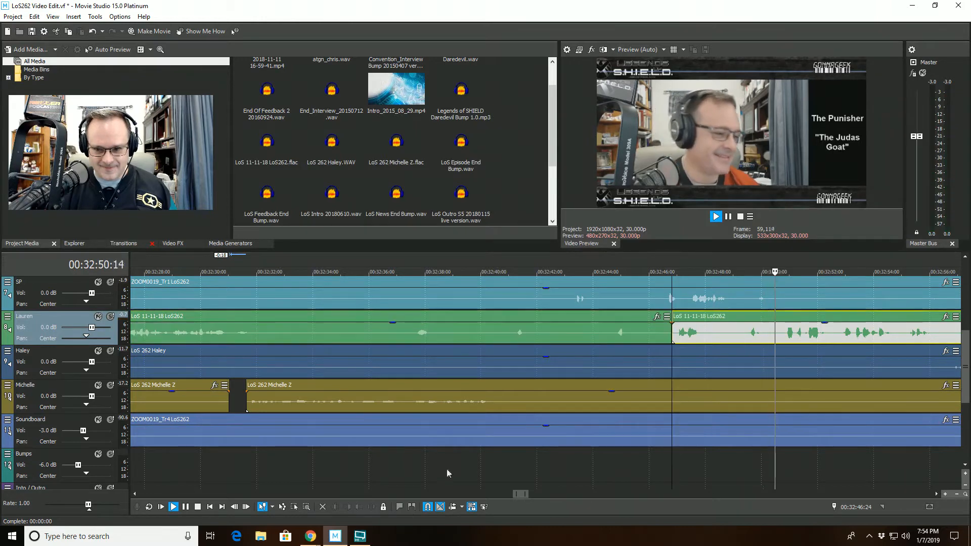
left_click(716, 324)
key("alt+[")
- Listen on past the new track 8 gap until about 00:33:04 and place the cursor at 00:33:08:06
scroll(656, 407, "down", 1)
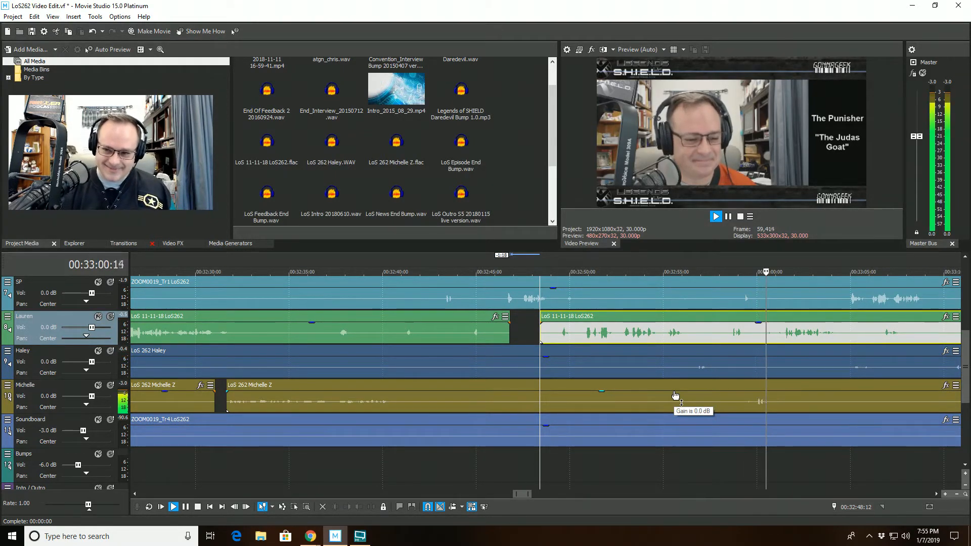
scroll(677, 396, "up", 2)
scroll(681, 393, "down", 3)
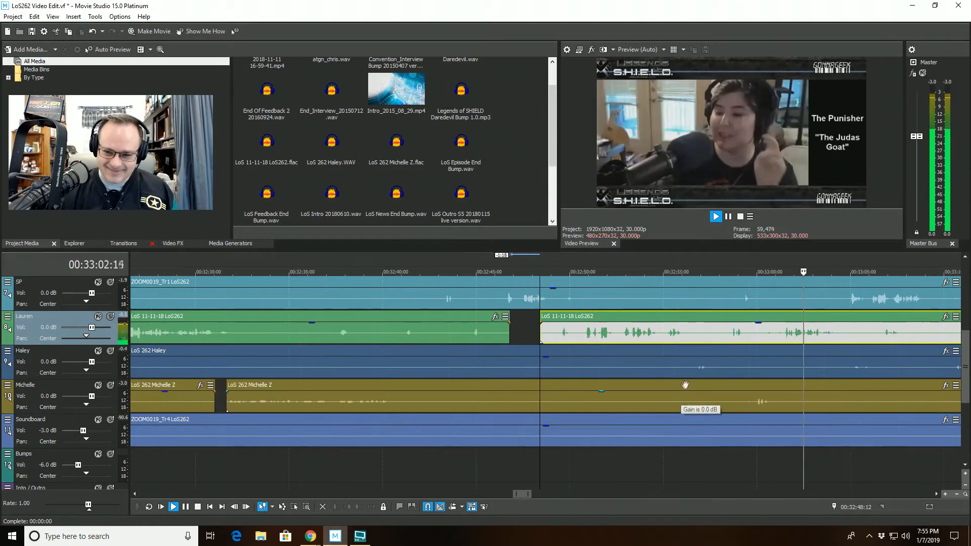
left_click(816, 450)
scroll(817, 450, "up", 1)
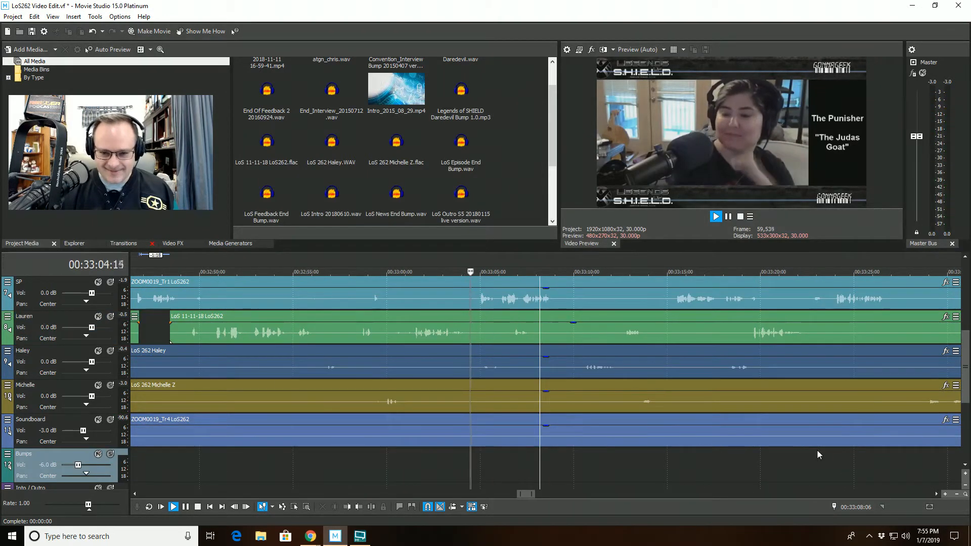
- Split the track 7 audio clip at 00:33:04:11 and trim the start of the part after the split to 00:33:07:04
left_click(468, 302)
left_click(373, 508)
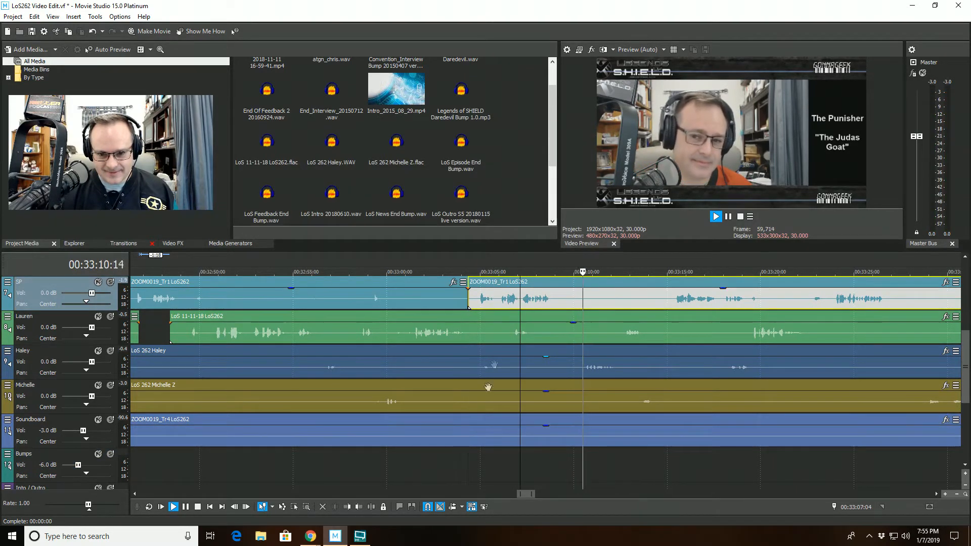
left_click(348, 508)
- Play back from 00:33:02:26 across the new track 7 gap until about 00:33:18
left_click(440, 293)
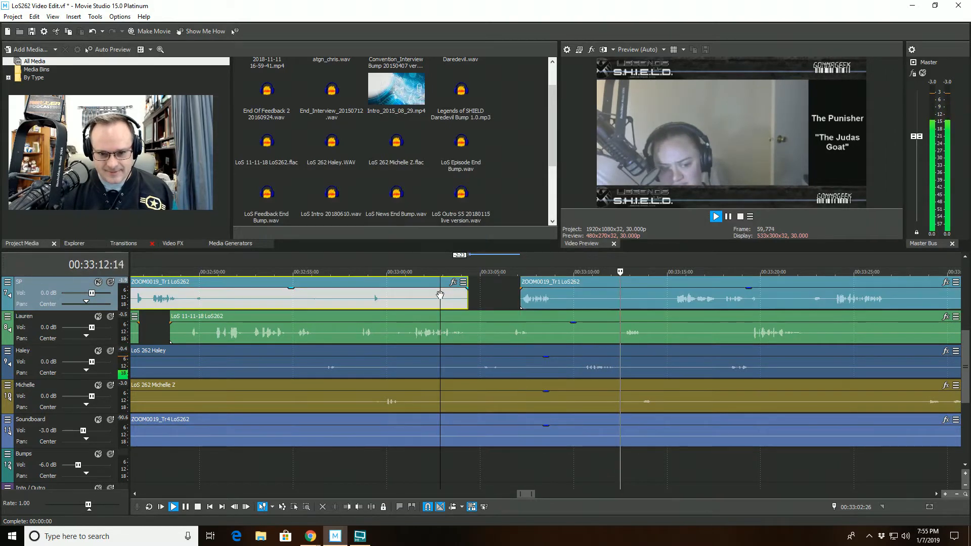
key("space")
key("space")
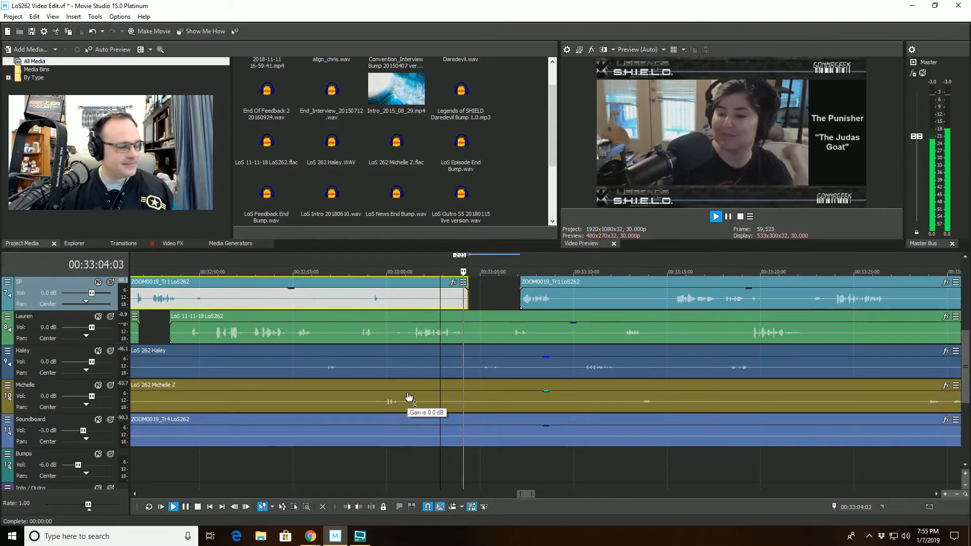
scroll(440, 377, "down", 2)
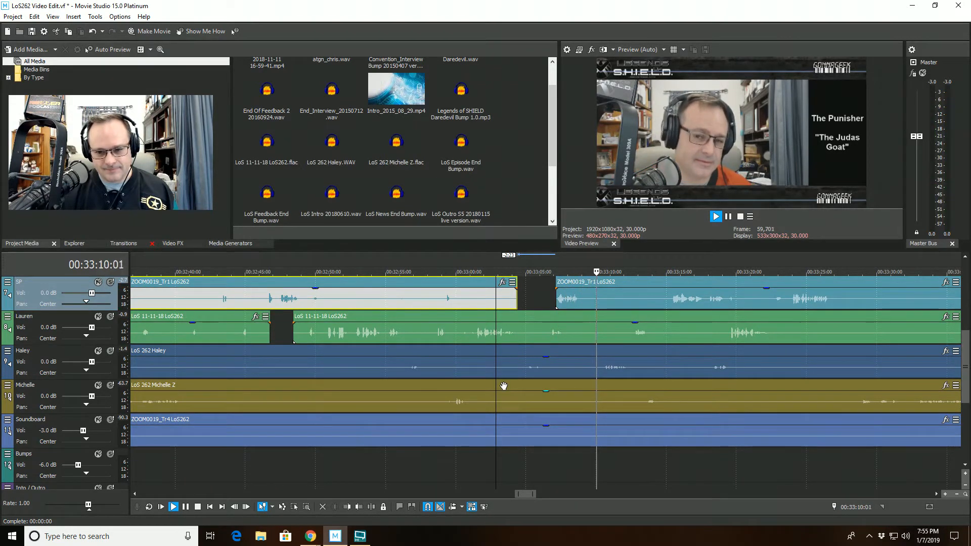
scroll(503, 386, "up", 1)
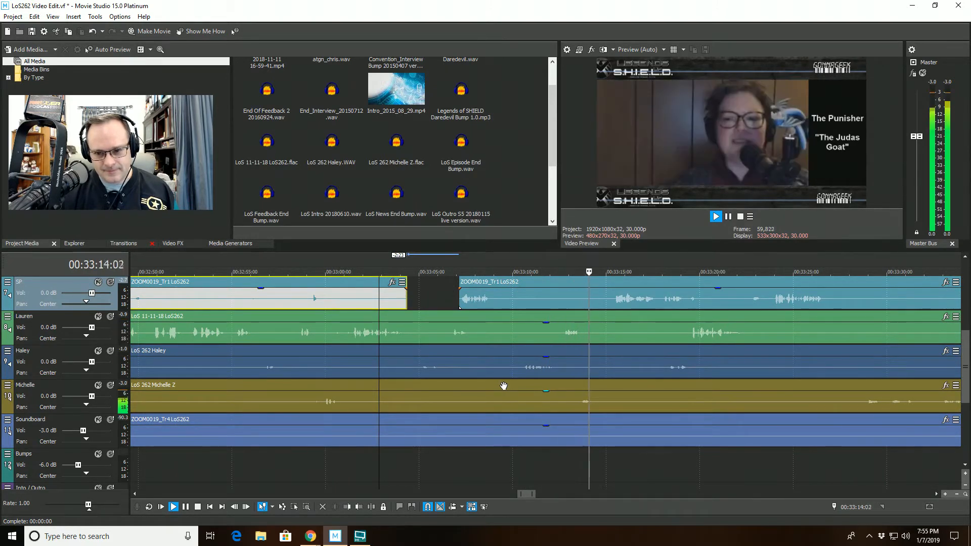
scroll(503, 385, "down", 1)
scroll(509, 384, "up", 1)
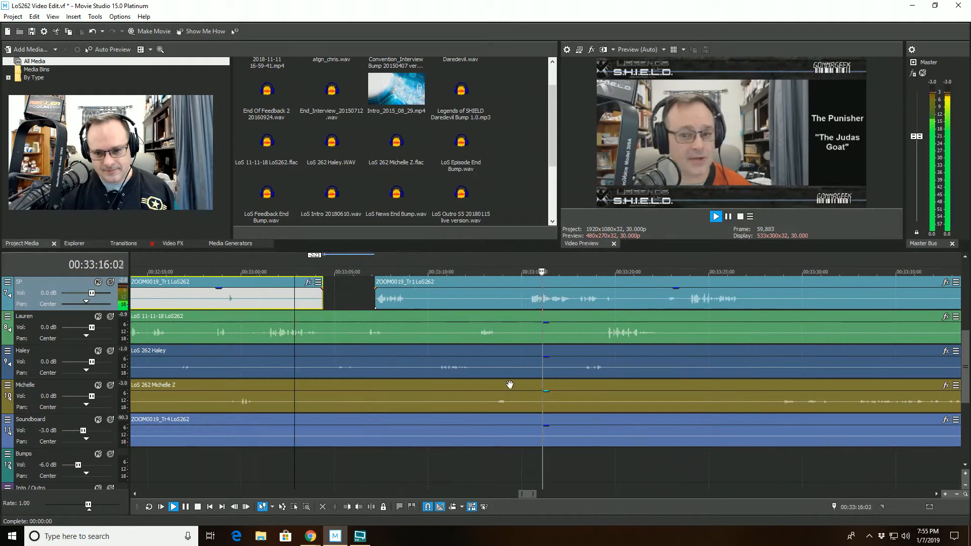
scroll(509, 384, "up", 1)
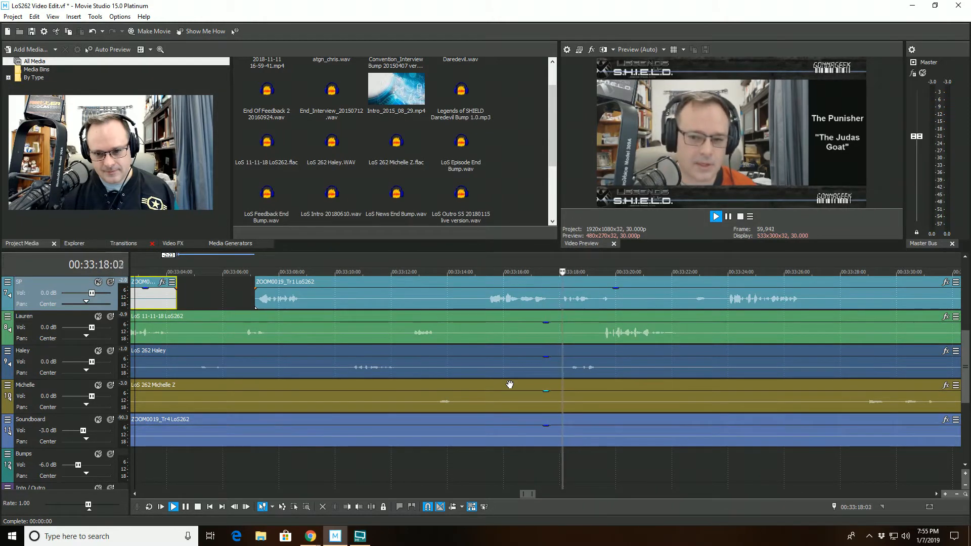
- Split the track 7 audio clip at 00:33:17:26 and trim the start of the part after the split to 00:33:20:01
left_click(555, 302)
left_click(371, 507)
left_click(616, 303)
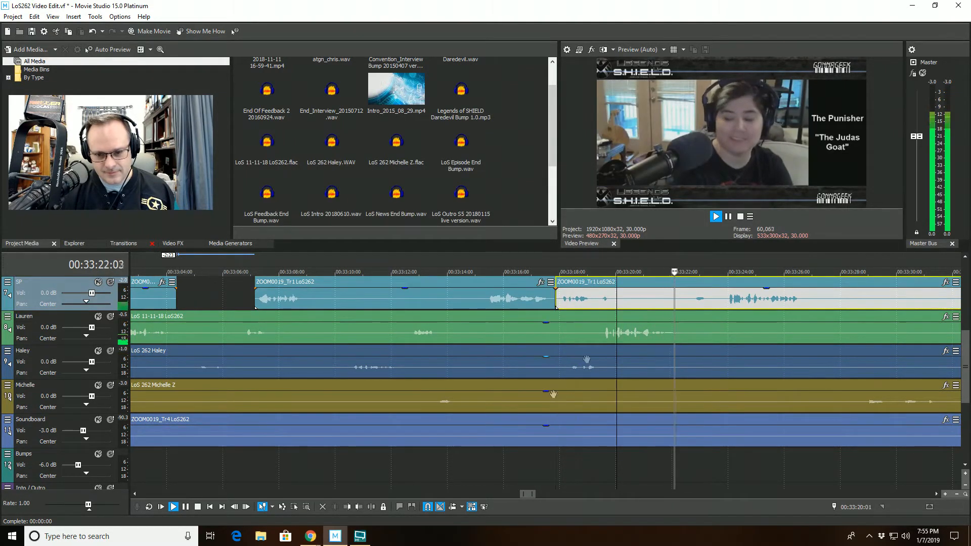
scroll(556, 394, "down", 2)
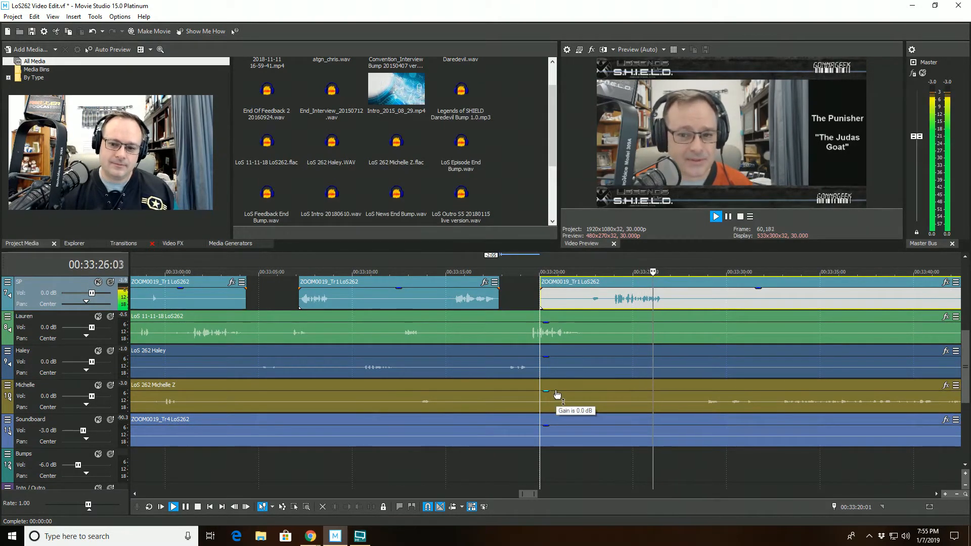
- Split the track 8 audio clip at 00:33:23:08 and trim the start of the part after the split to 00:33:26:29
key("space")
left_click(600, 325)
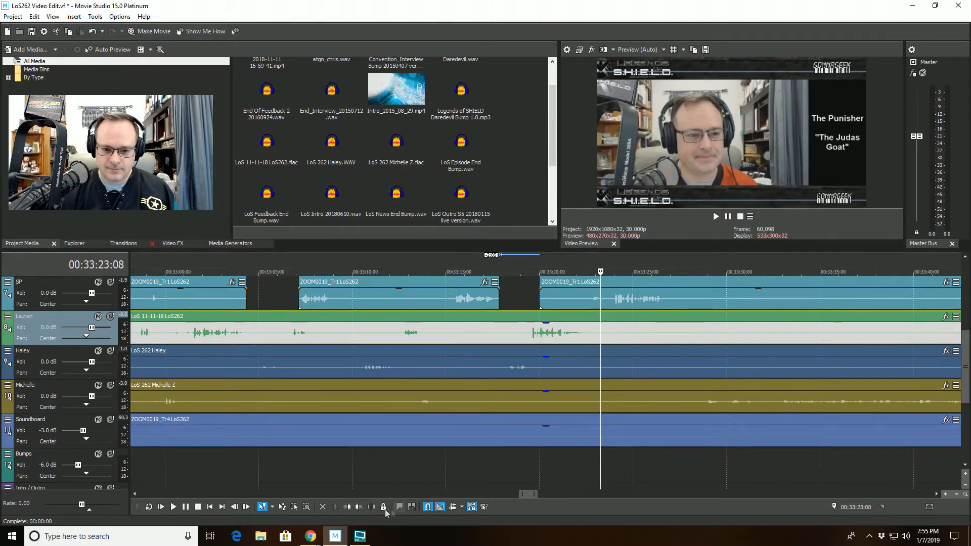
left_click(371, 506)
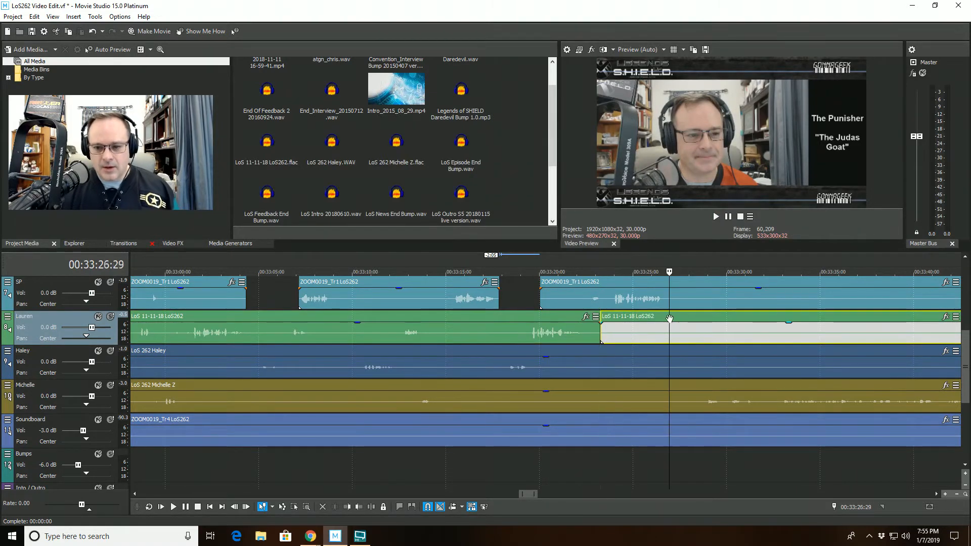
left_click(347, 507)
- Play back from 00:33:19:11 into the new track 8 gap until about 00:33:26
left_click(527, 292)
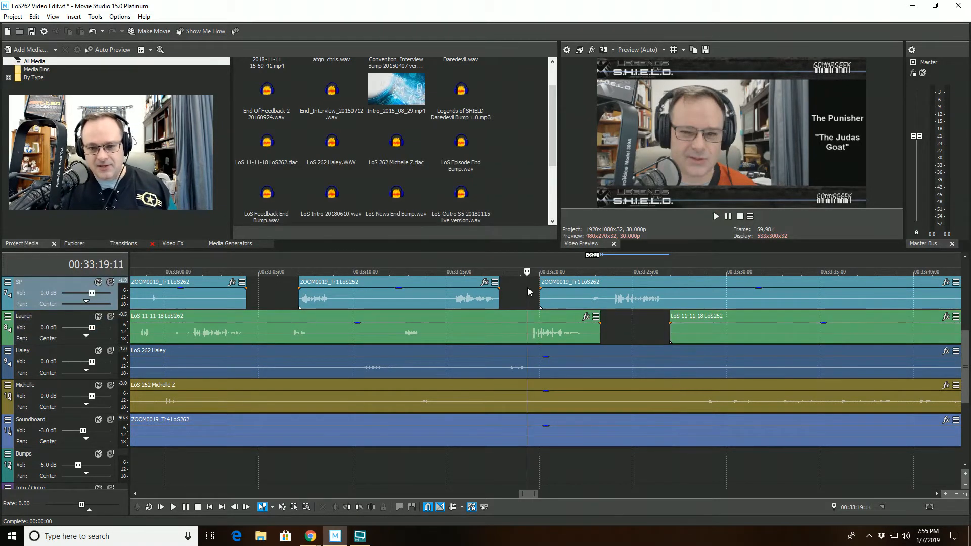
key("space")
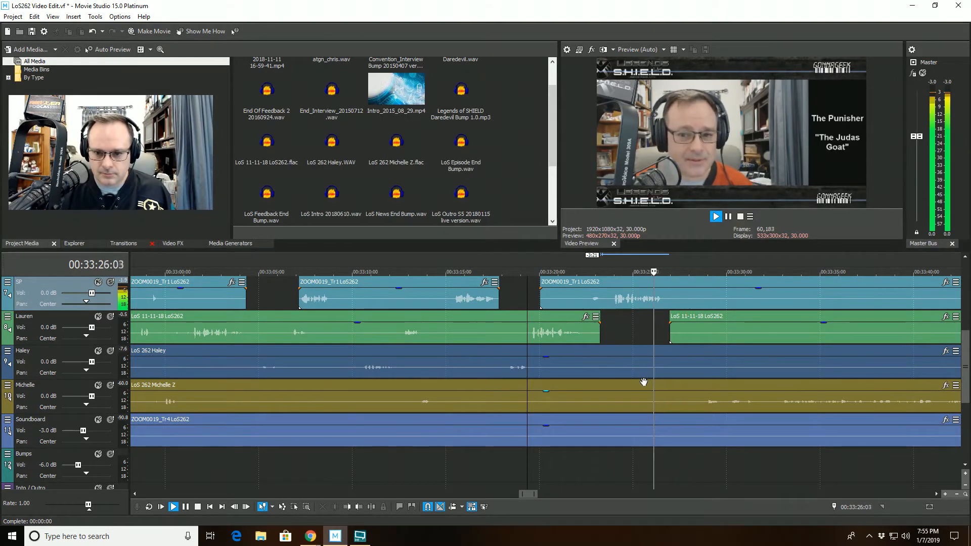
key("space")
- Split the track 9 audio clip at 00:33:23:08 and trim the start of the part after the split to 00:33:26:29
left_click(600, 363)
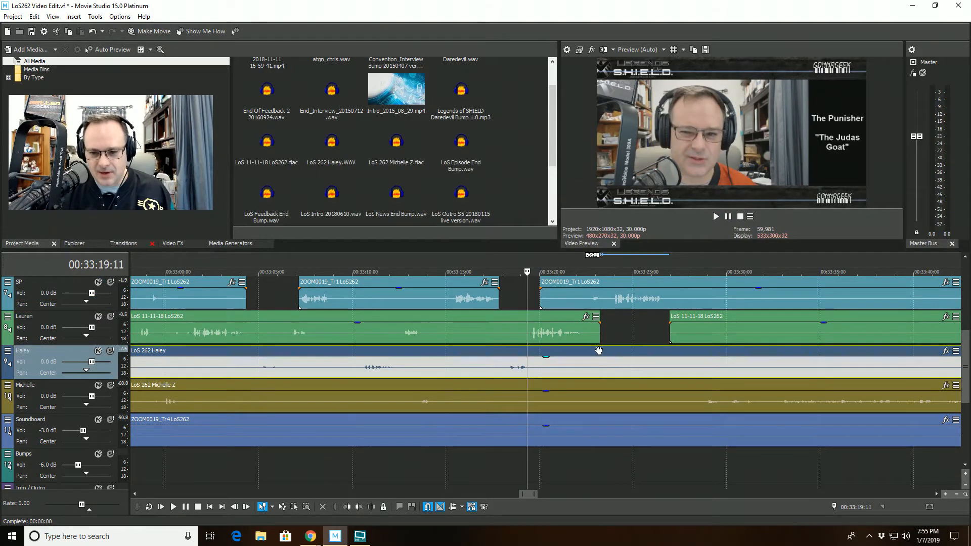
left_click(599, 350)
left_click(371, 507)
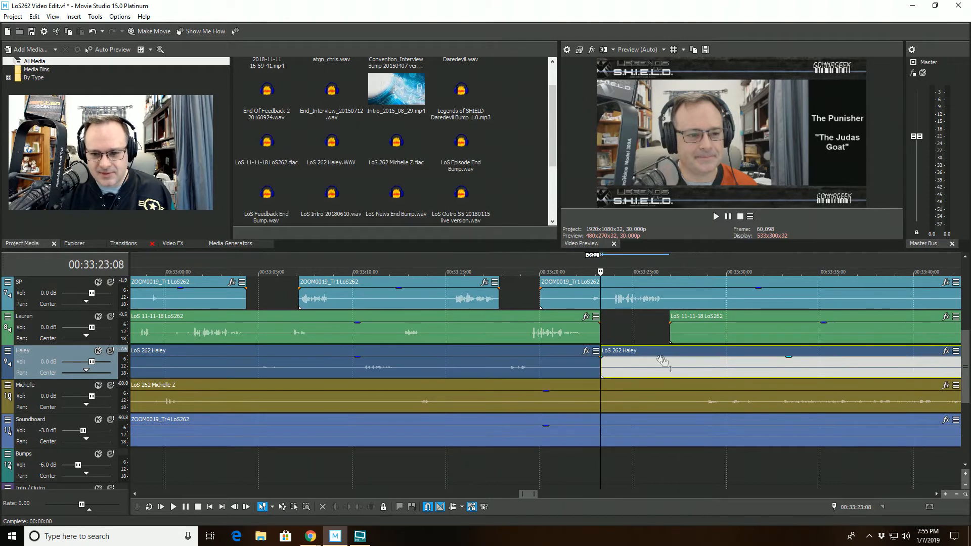
left_click(668, 356)
left_click(346, 507)
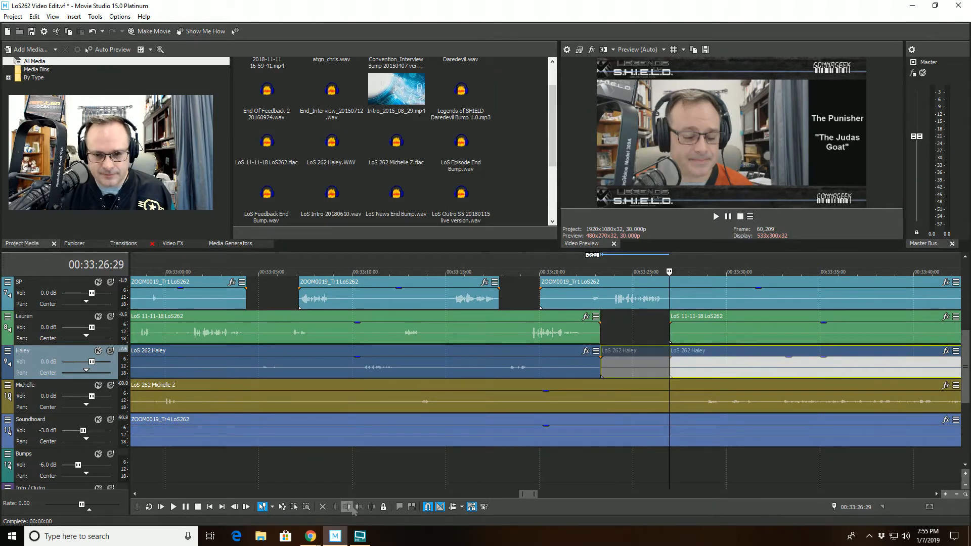
- Undo and restore the last track 9 trim, and play back from 00:33:22:18 across the new gaps in tracks 8 and 9
left_click(589, 297)
left_click(588, 301)
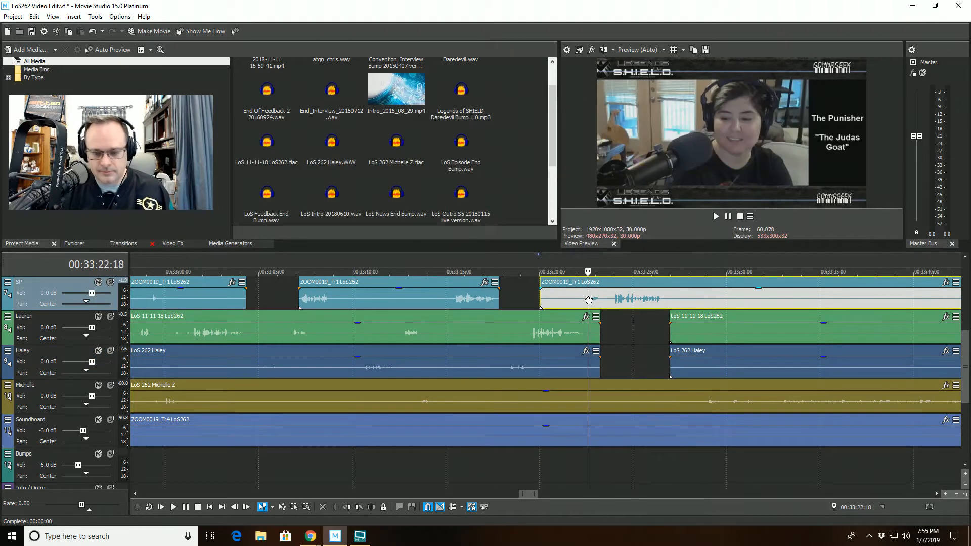
key("ctrl+z")
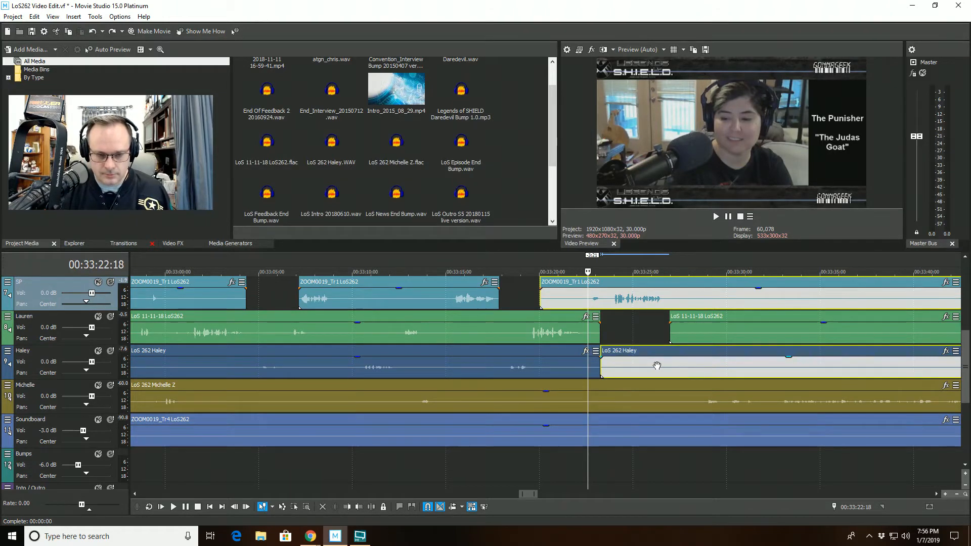
left_click(114, 33)
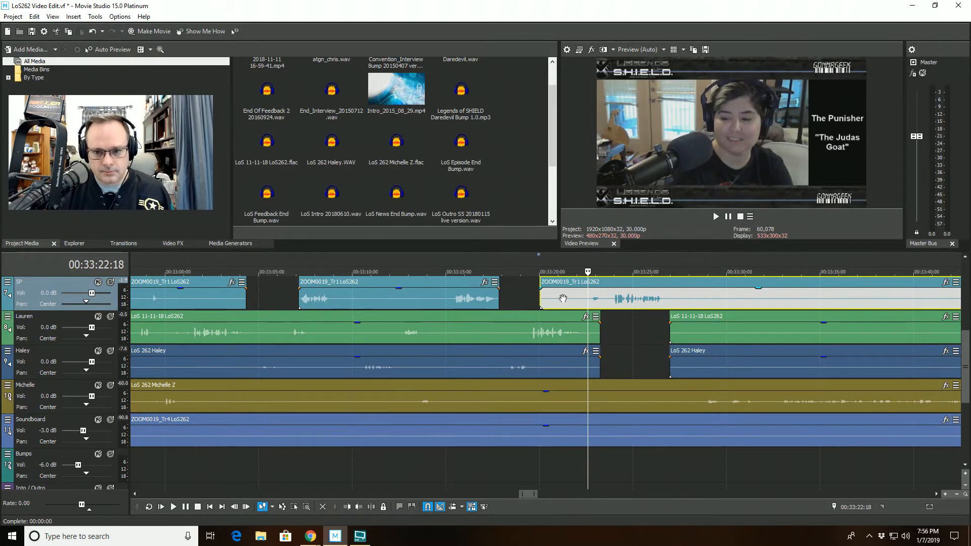
key("space")
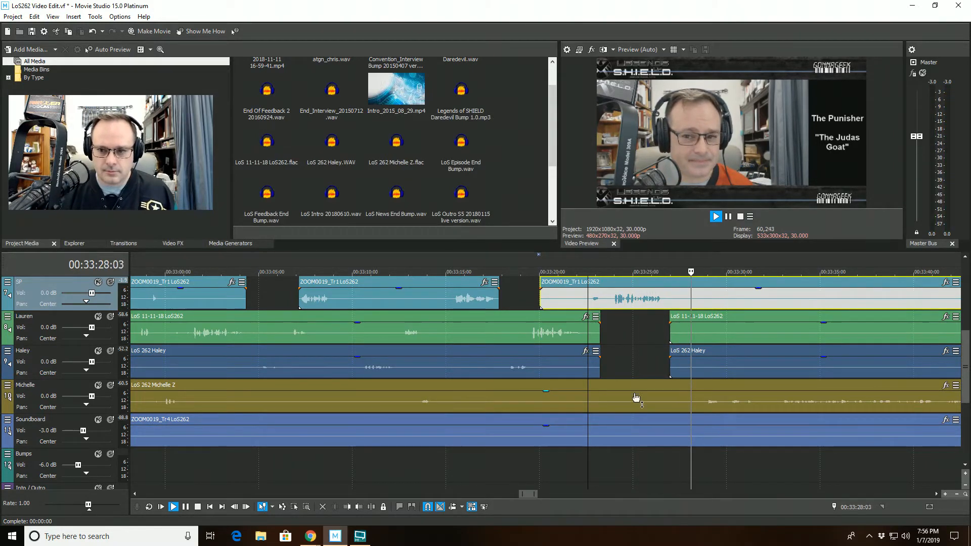
- Split the track 10 audio clip at 00:33:29:22 and trim the end of the part before the split to 00:33:28:14
left_click(721, 386)
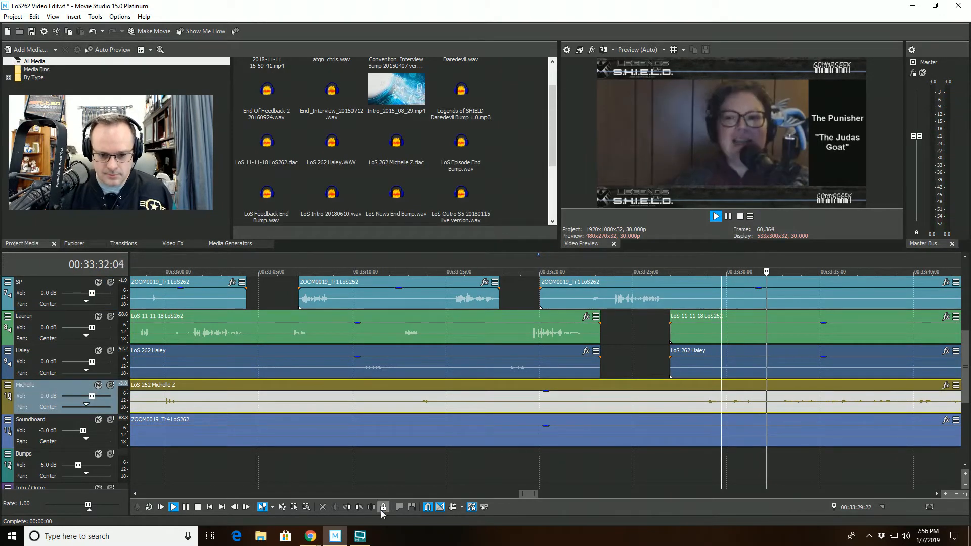
left_click(374, 507)
left_click(697, 385)
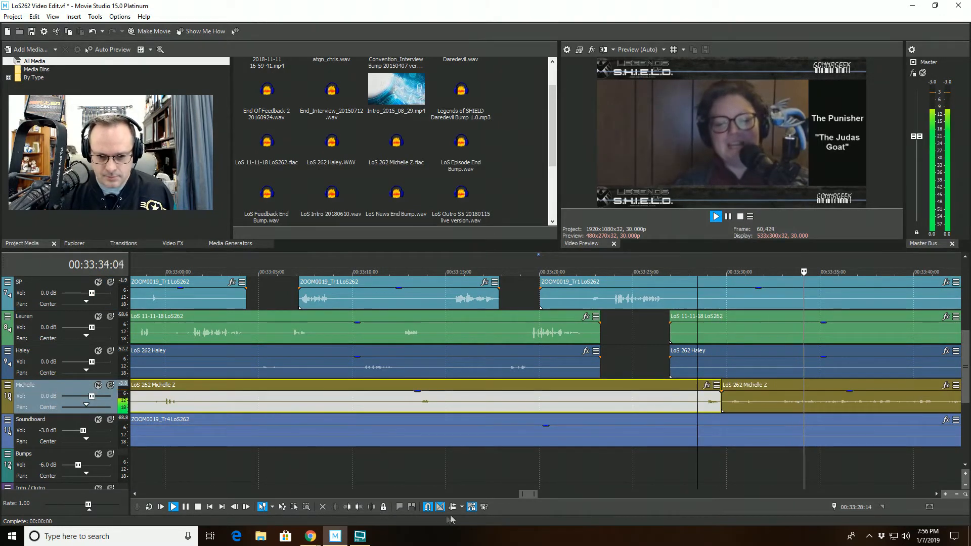
left_click(359, 508)
- Split the track 7 audio clip at 00:33:44:26 and trim the start of the part after the split to 00:33:46:07
scroll(736, 408, "down", 3)
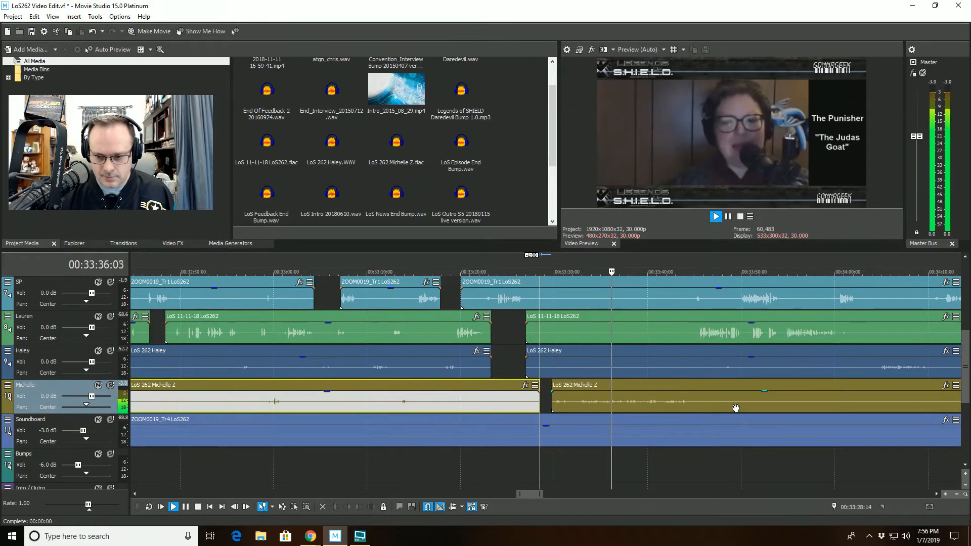
left_click(661, 385)
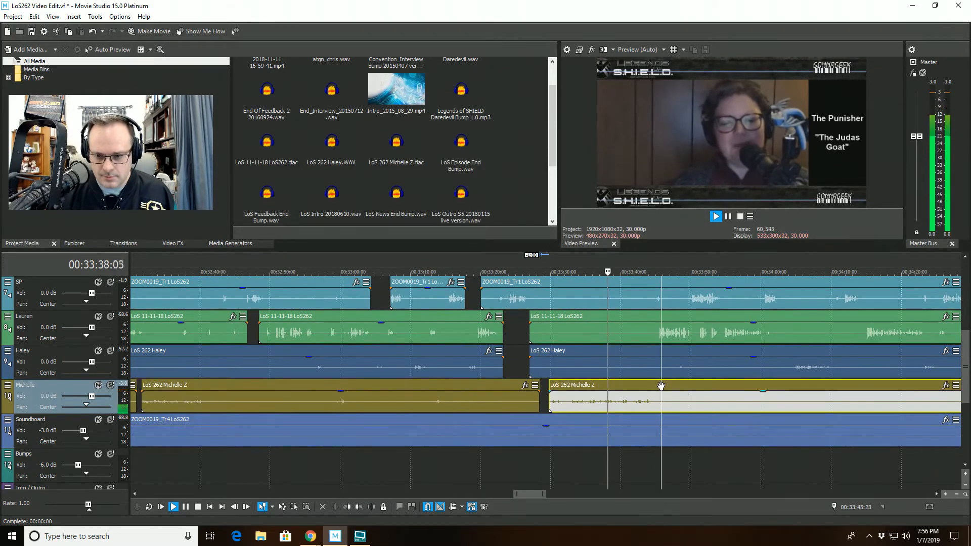
scroll(661, 385, "up", 3)
scroll(661, 386, "down", 2)
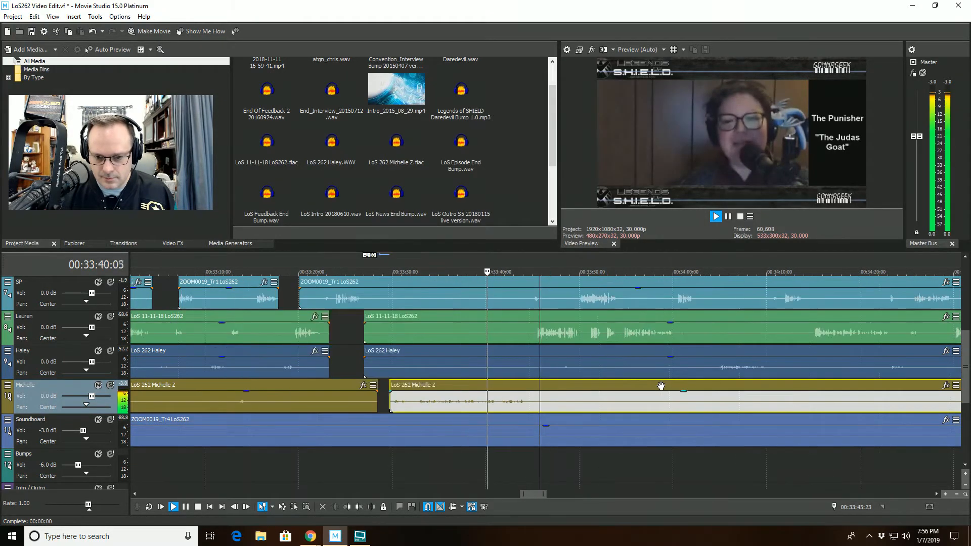
scroll(661, 386, "up", 2)
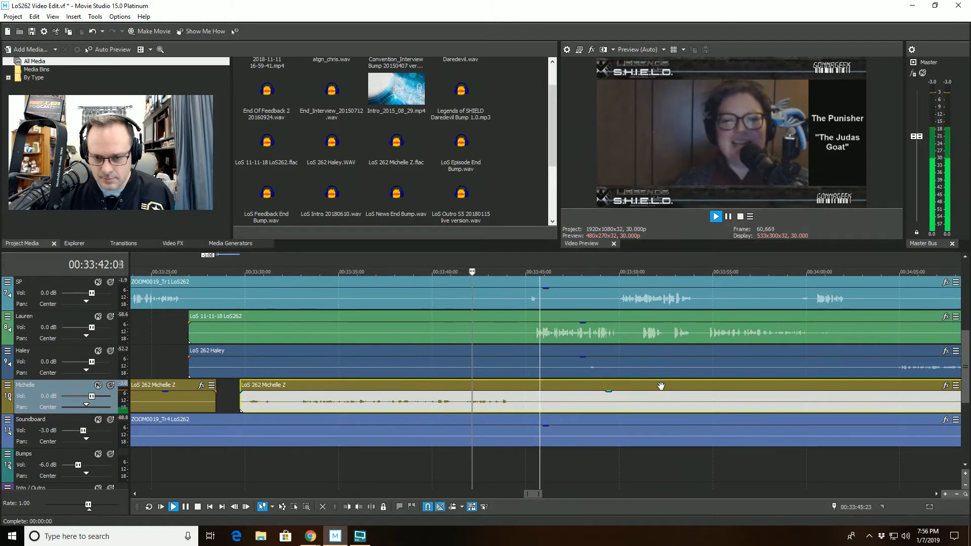
scroll(661, 386, "up", 2)
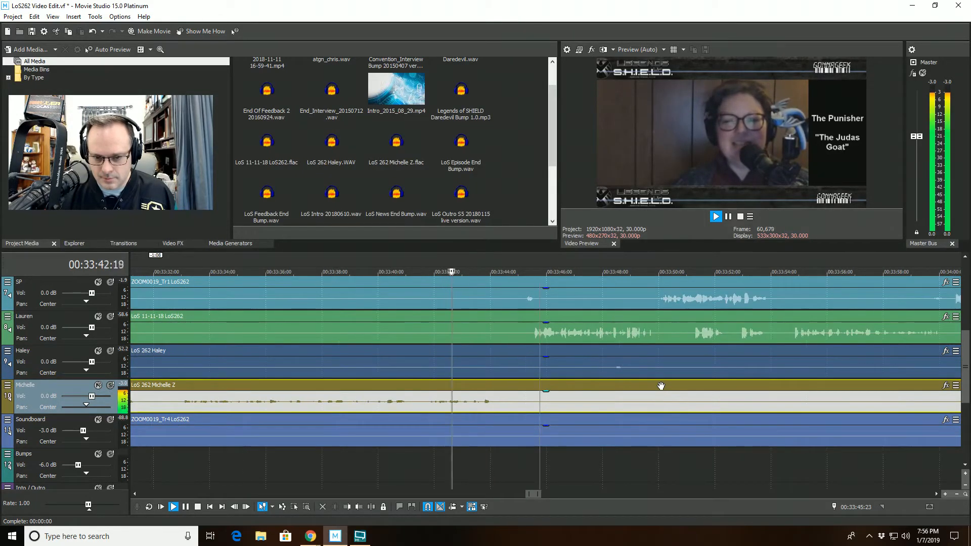
left_click(514, 302)
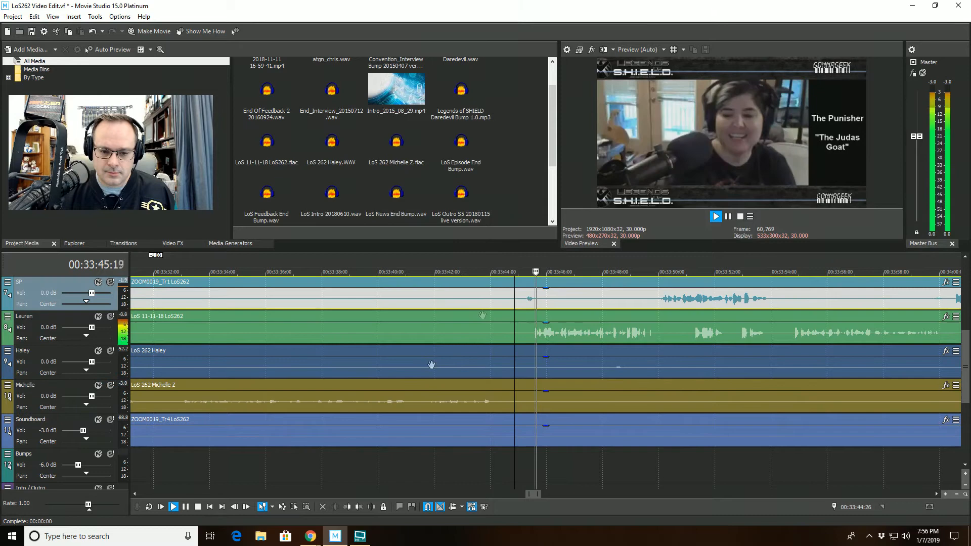
left_click(347, 507)
left_click(553, 281)
left_click(346, 507)
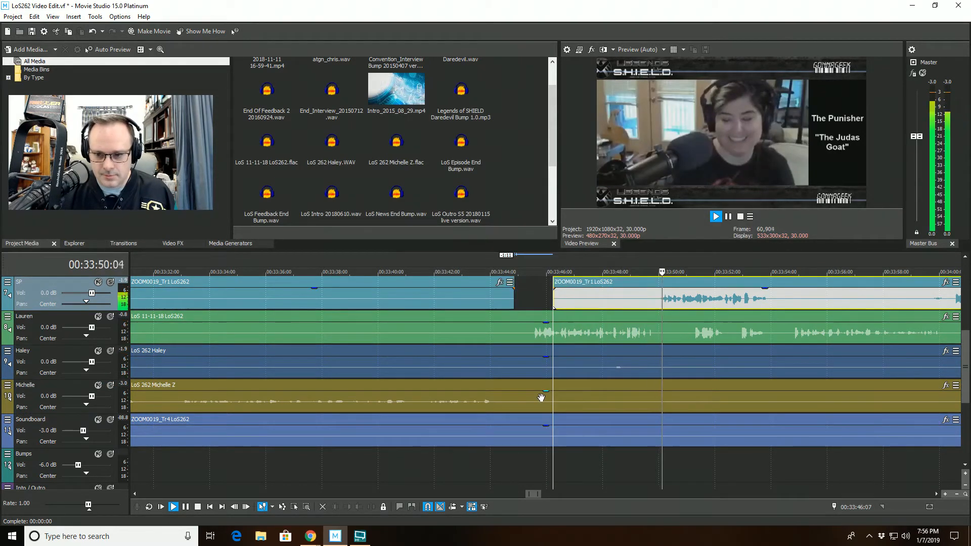
- Split the track 8 audio clip at 00:33:50:27 and trim the start of the part after the split to 00:33:54:01
scroll(541, 398, "down", 2)
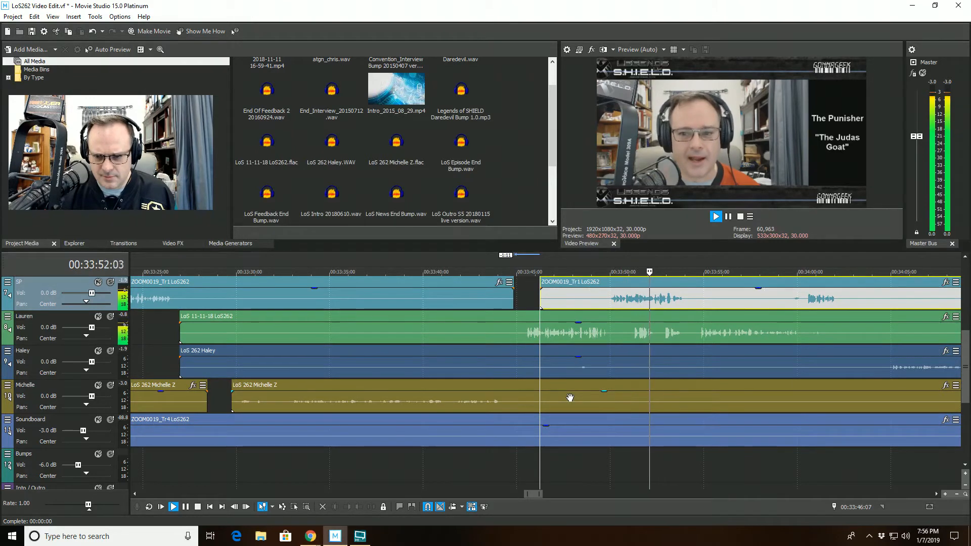
left_click(627, 315)
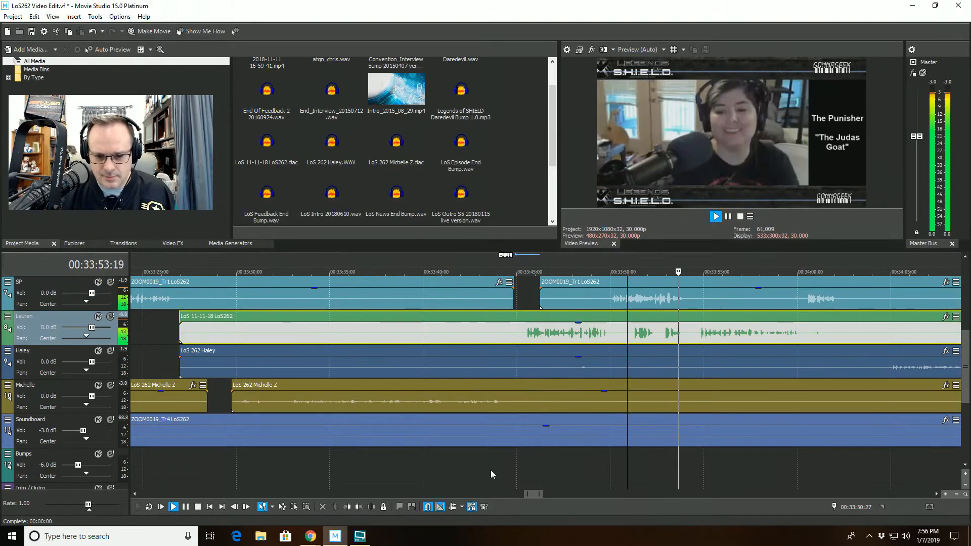
left_click(371, 506)
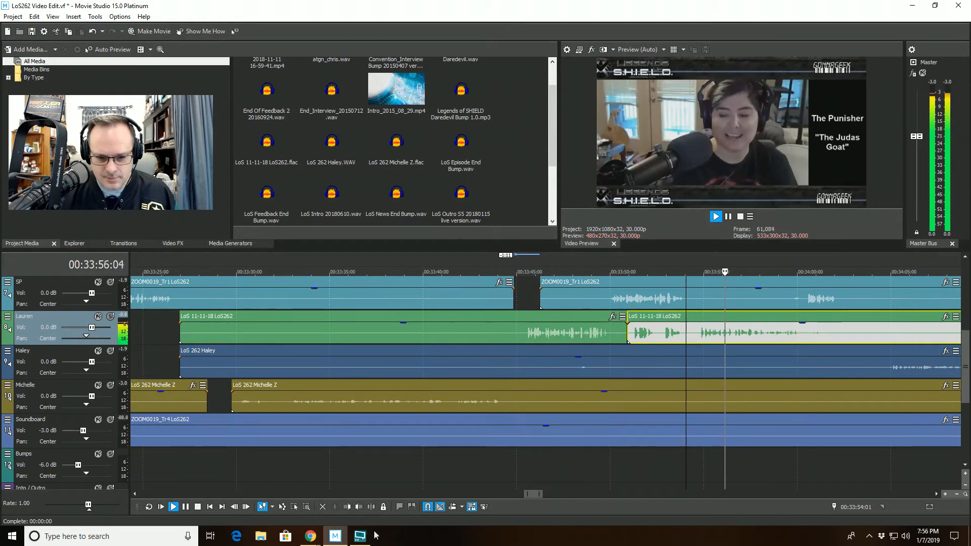
left_click(347, 507)
- Split the track 7 audio clip at 00:34:22:23 and trim the start of the part after the split to 00:34:24:07
scroll(672, 400, "down", 1)
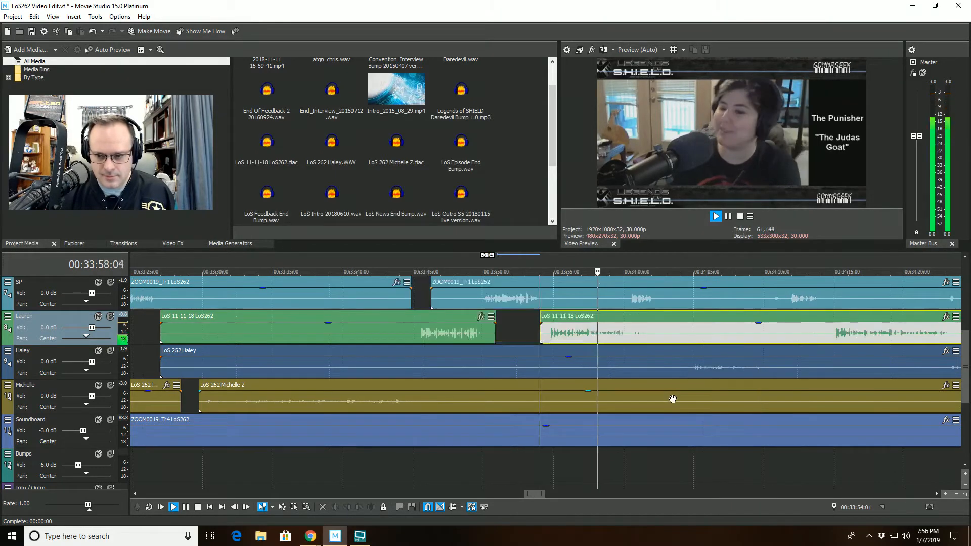
scroll(671, 400, "up", 1)
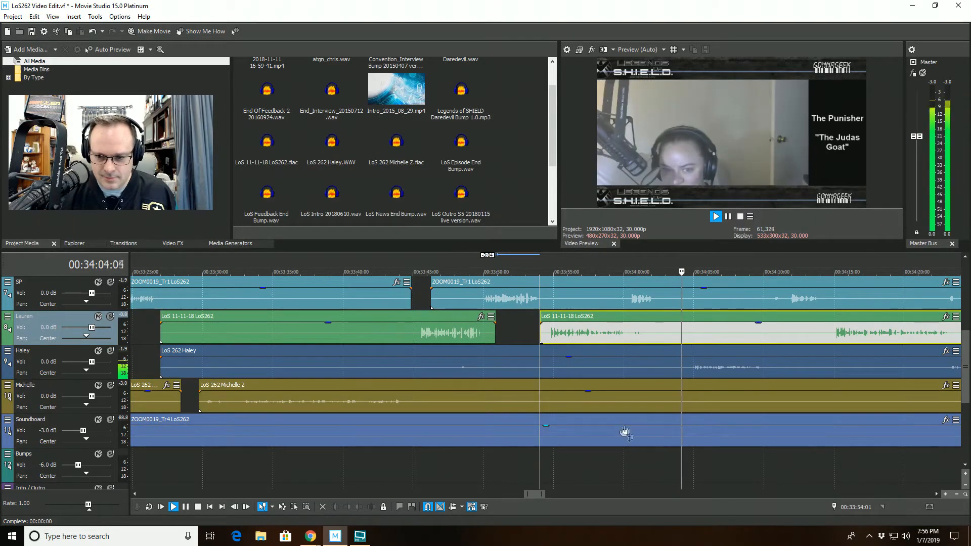
scroll(689, 385, "down", 3)
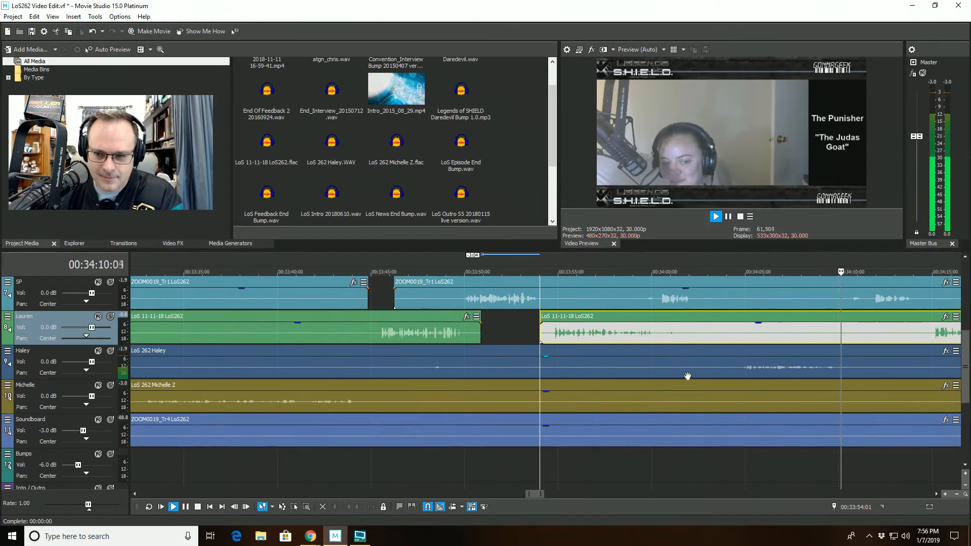
left_click(771, 356)
scroll(771, 355, "up", 6)
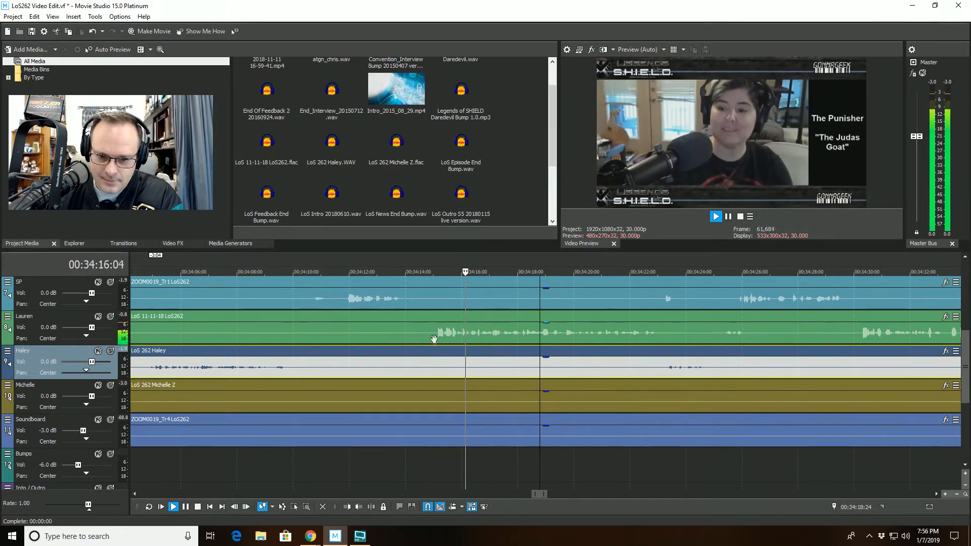
scroll(714, 351, "down", 3)
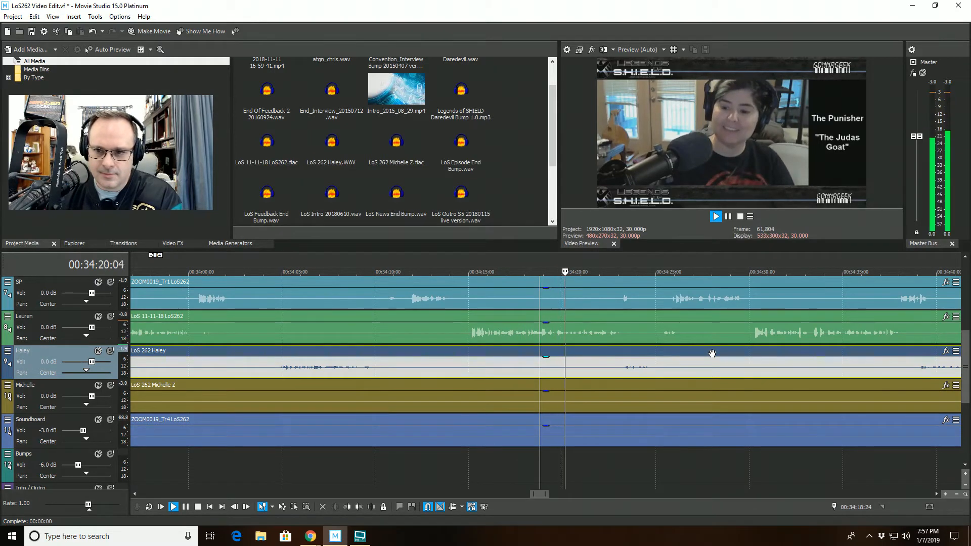
scroll(712, 353, "down", 2)
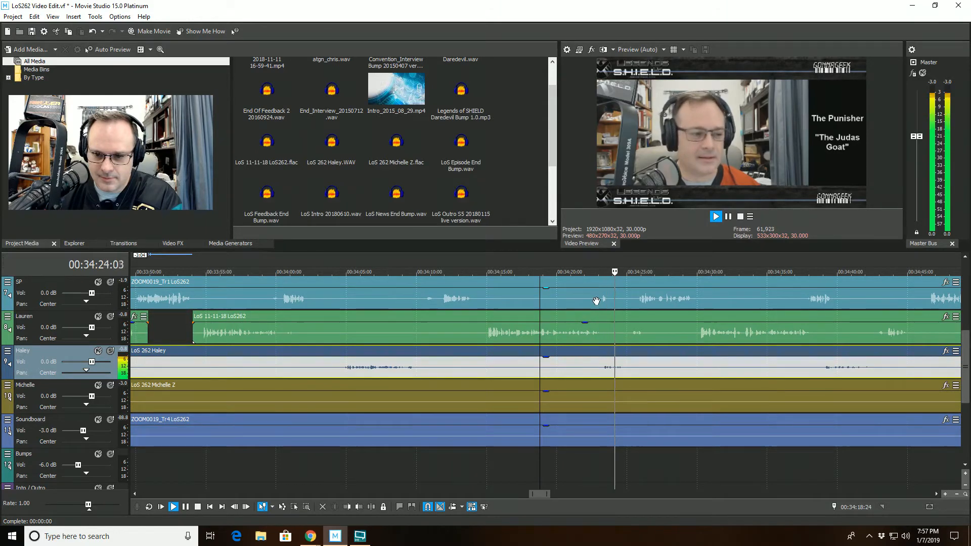
left_click(595, 284)
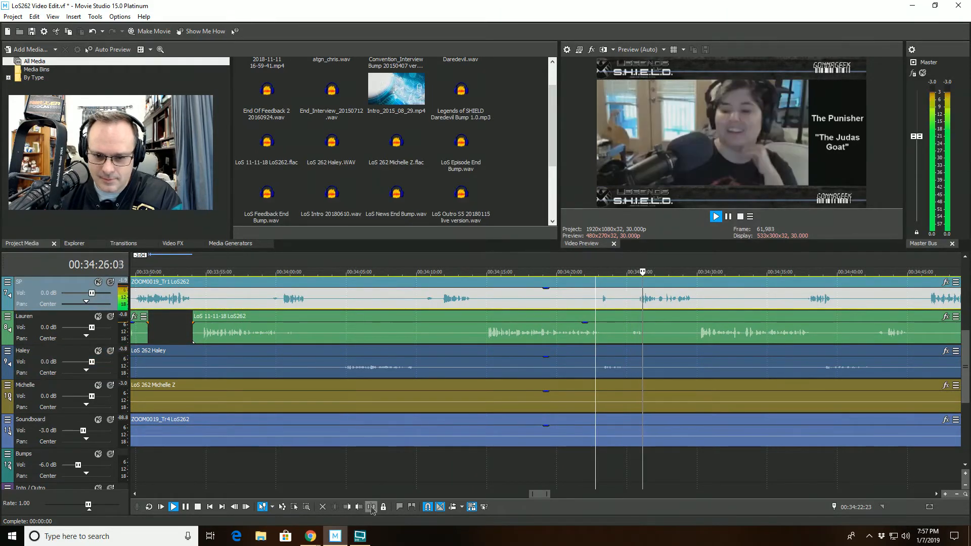
key("s")
left_click_drag(598, 311, 620, 311)
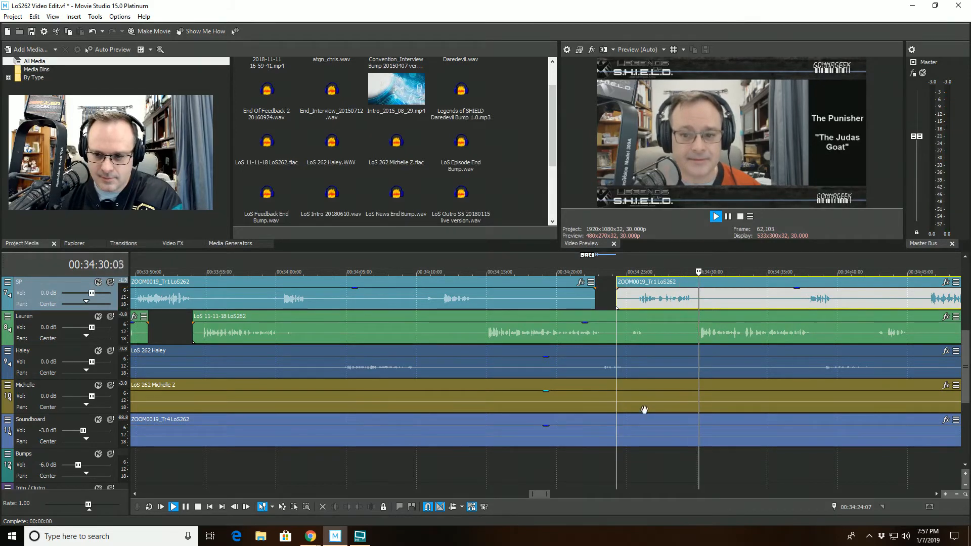
- Try to split the track 7 audio clip at 00:34:38:15 and trim 1:06 off the start of the part after the split
scroll(645, 410, "down", 3)
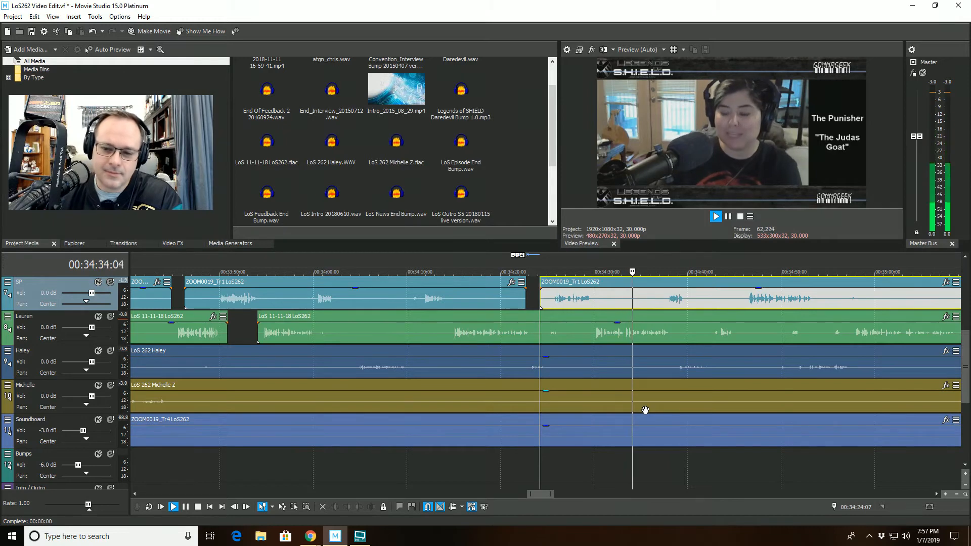
scroll(645, 409, "up", 3)
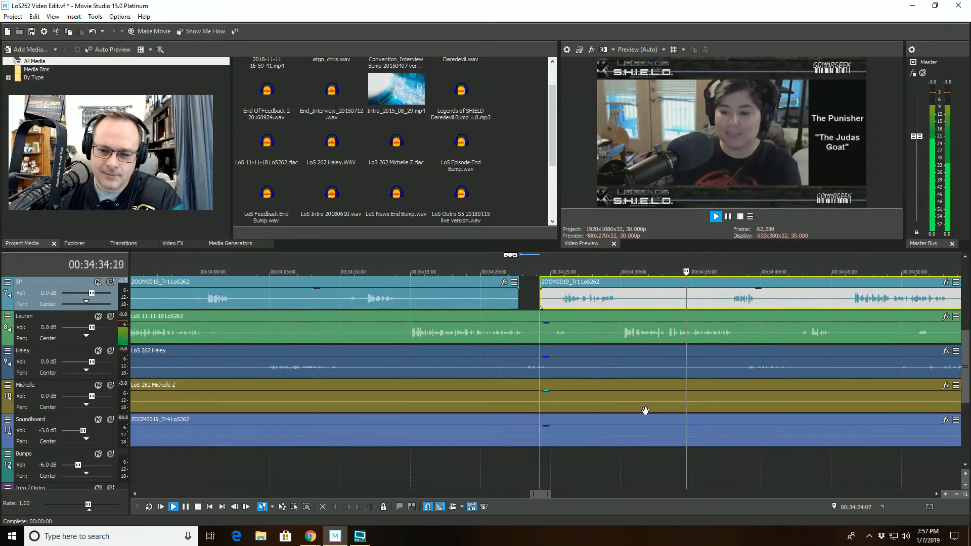
left_click(761, 316)
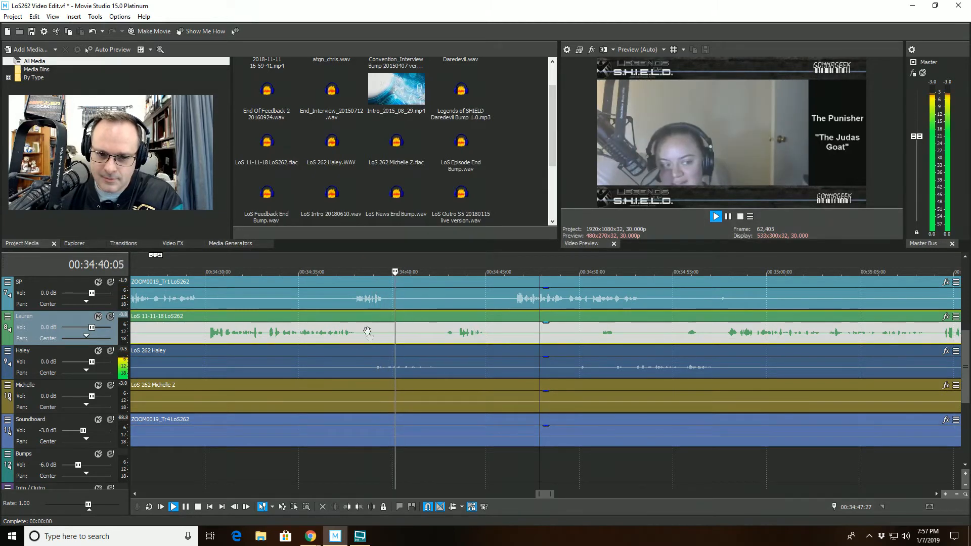
left_click(359, 300)
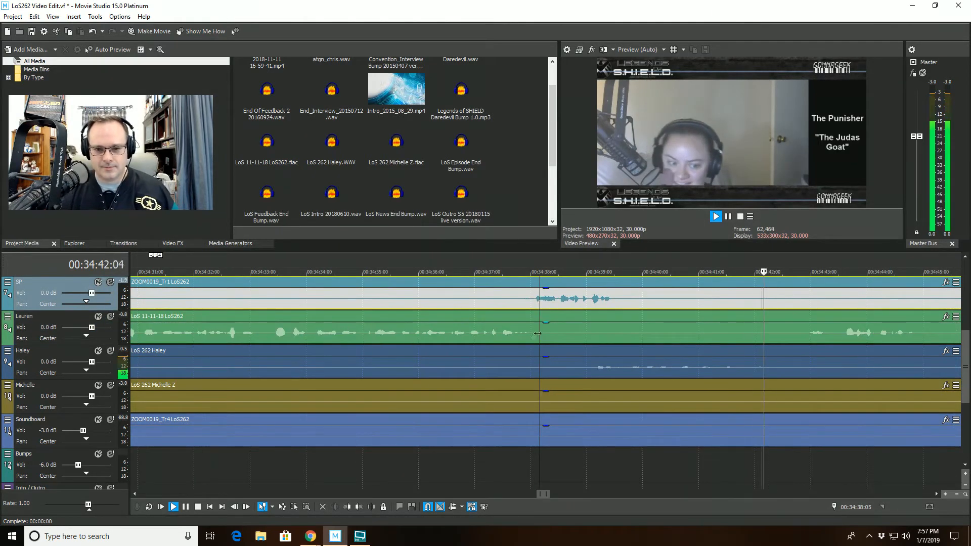
key("space")
left_click(558, 306)
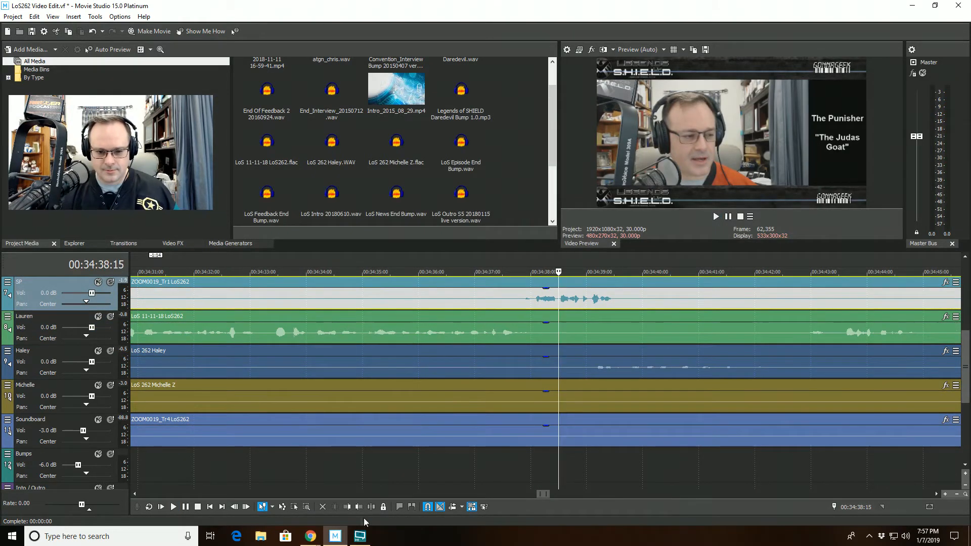
key("s")
key("space")
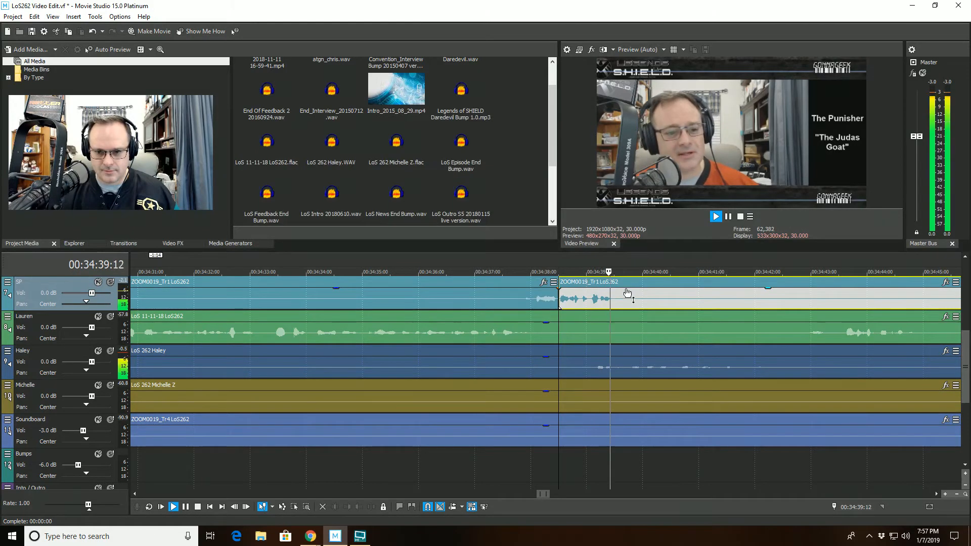
left_click(626, 284)
key("space")
left_click(346, 509)
- Play back from 00:34:37:16 up to the new track 7 gap and undo the last trim and split
left_click(502, 306)
key("space")
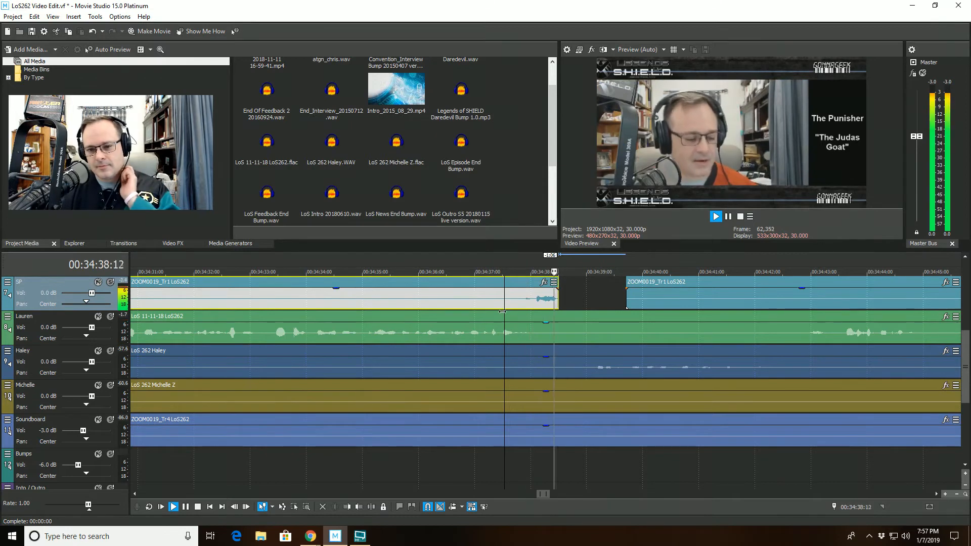
key("space")
key("ctrl+z")
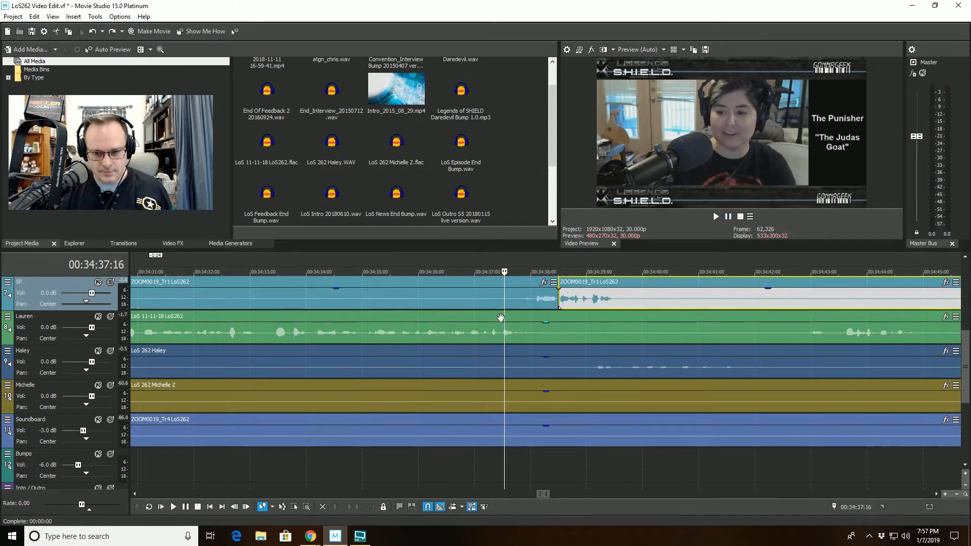
key("ctrl+z")
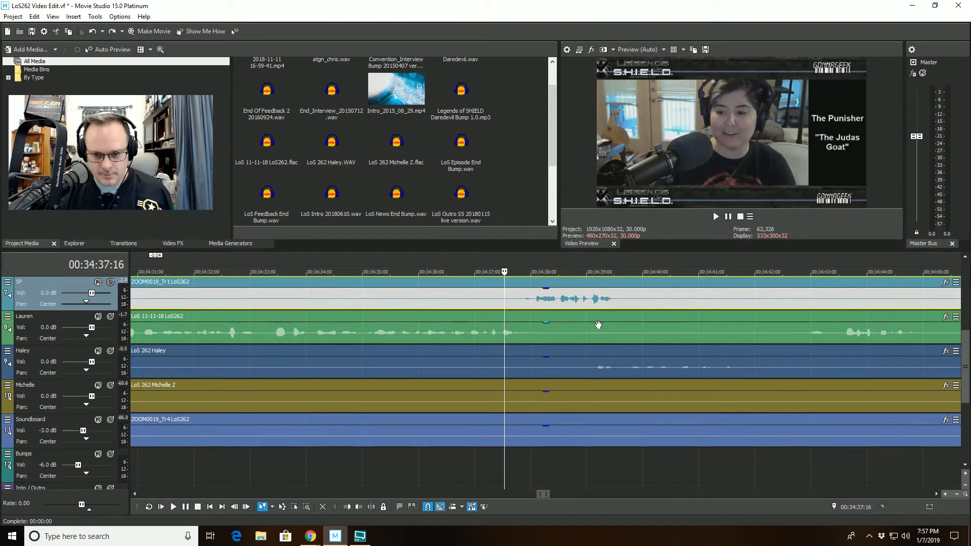
- Split the track 7 audio clip at 00:34:38:20 and trim the start of the part after the split to 00:34:39:26
key("space")
scroll(566, 308, "up", 3)
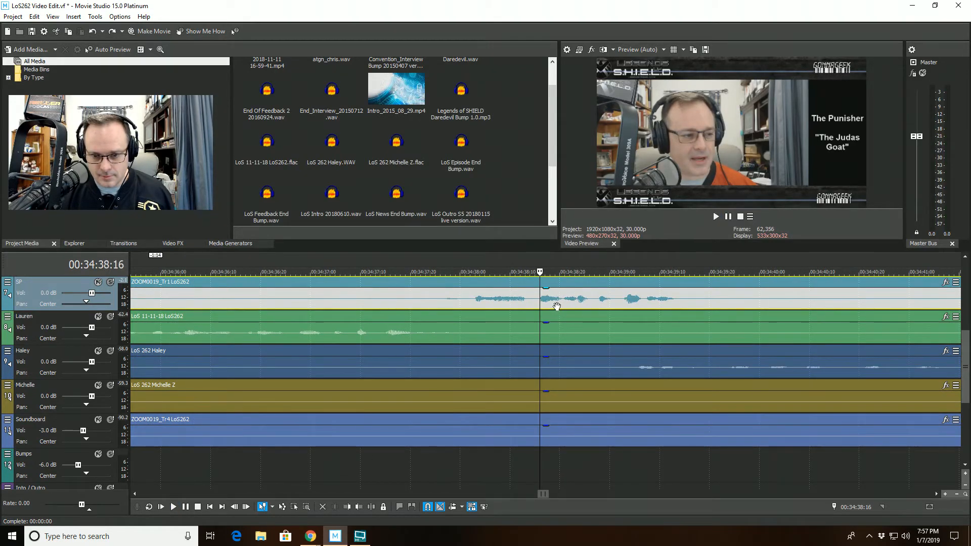
scroll(558, 319, "up", 2)
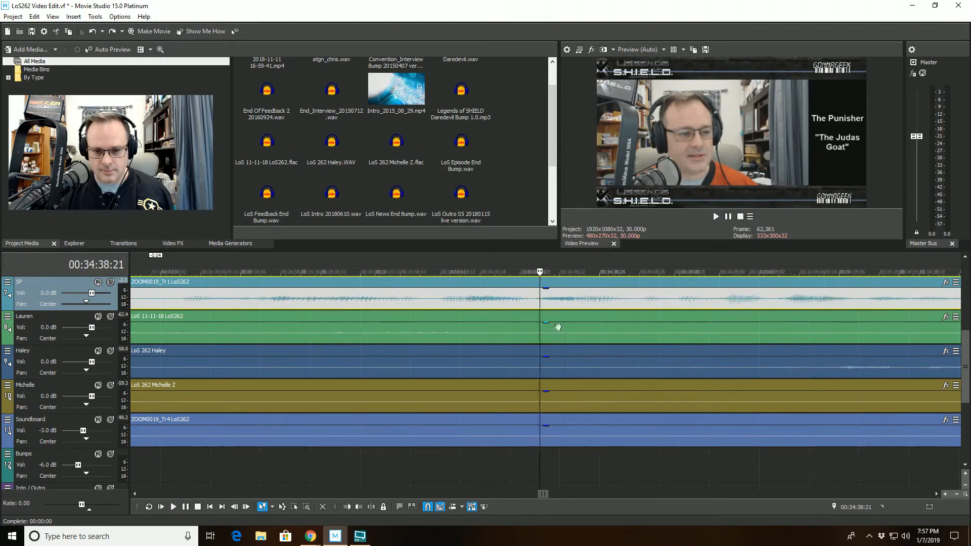
key("space")
key("space")
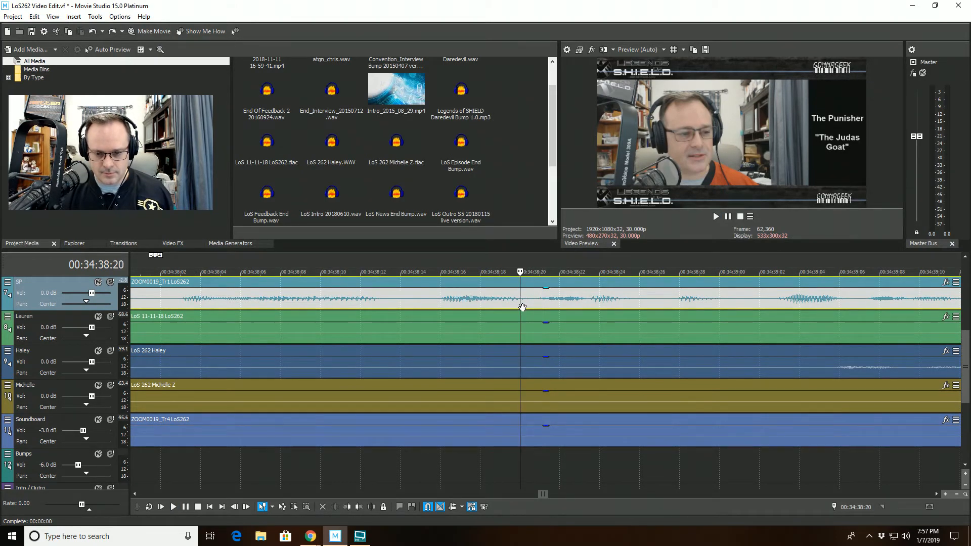
left_click(371, 506)
scroll(634, 372, "down", 4)
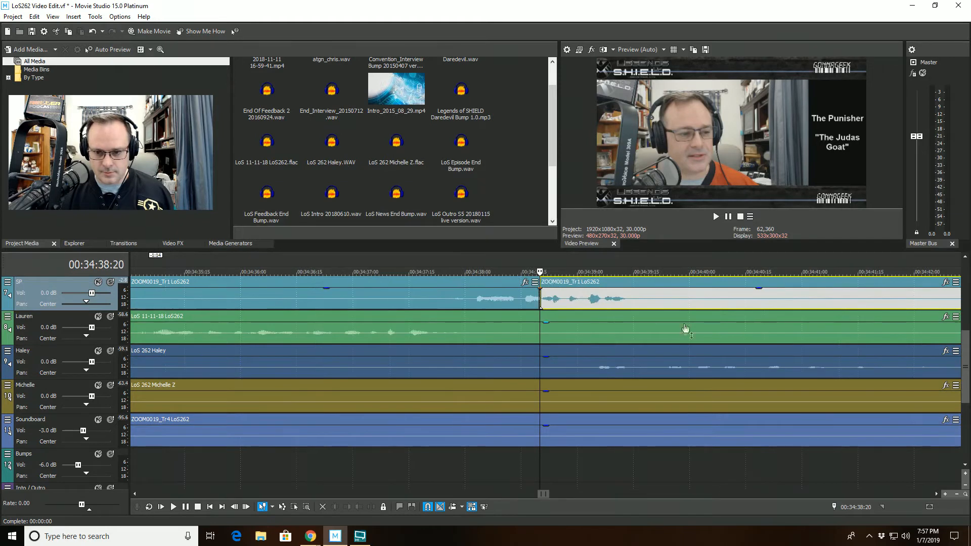
left_click(675, 293)
left_click(346, 506)
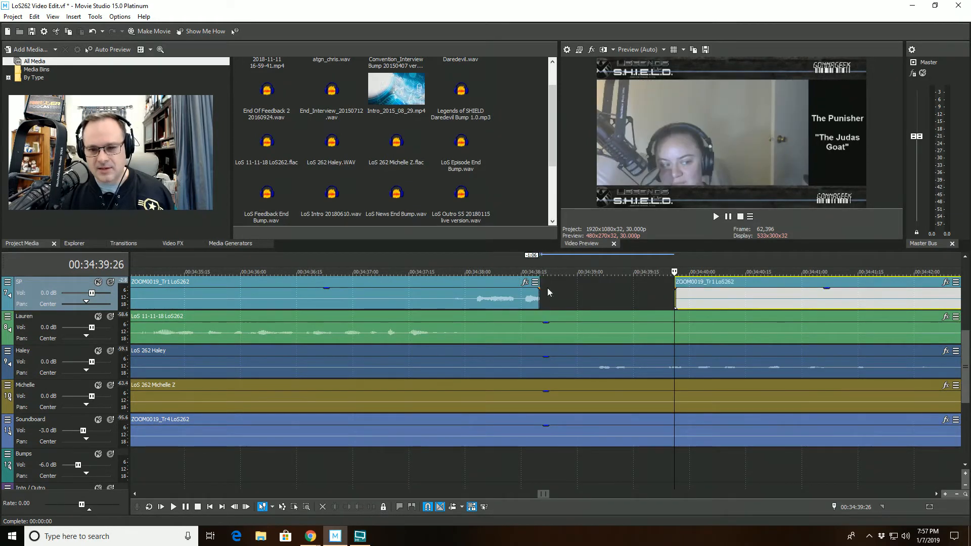
- Add a two-frame fade-out to the end of the track 7 clip before the new gap and play back from 00:34:37:13
left_click_drag(539, 286, 536, 289)
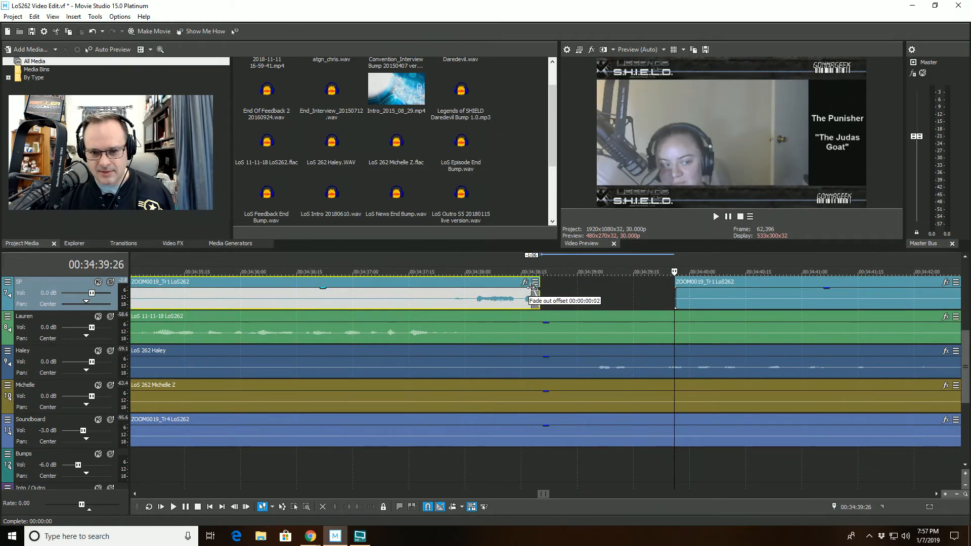
left_click(401, 274)
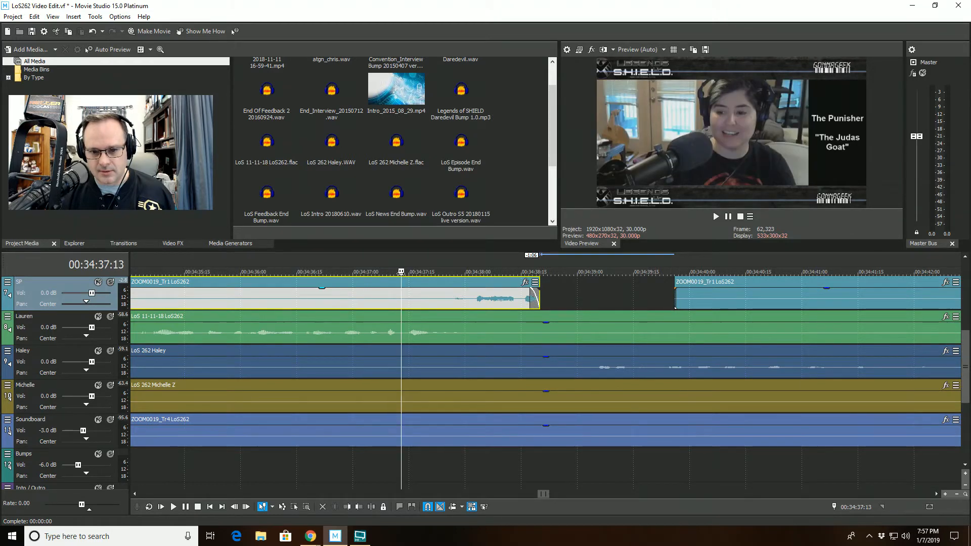
key("space")
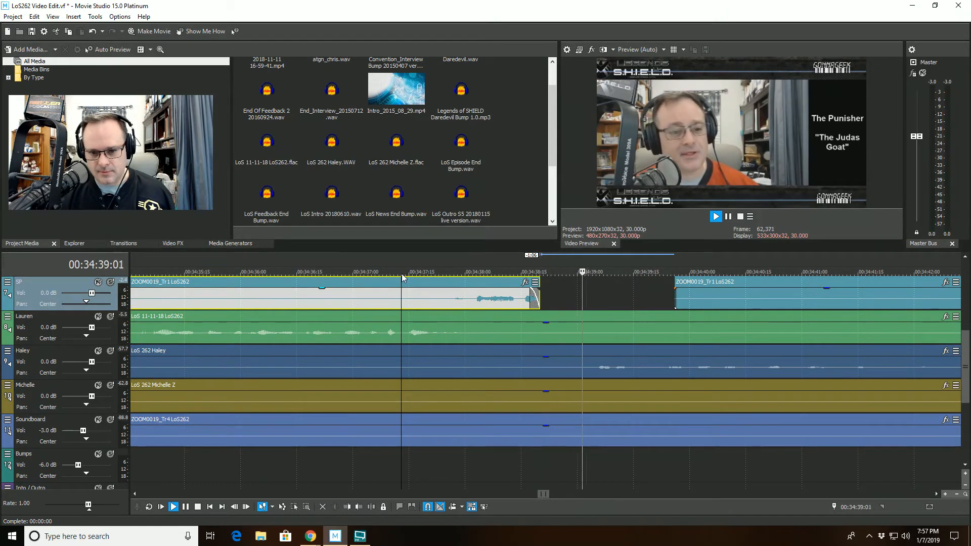
scroll(490, 281, "down", 3)
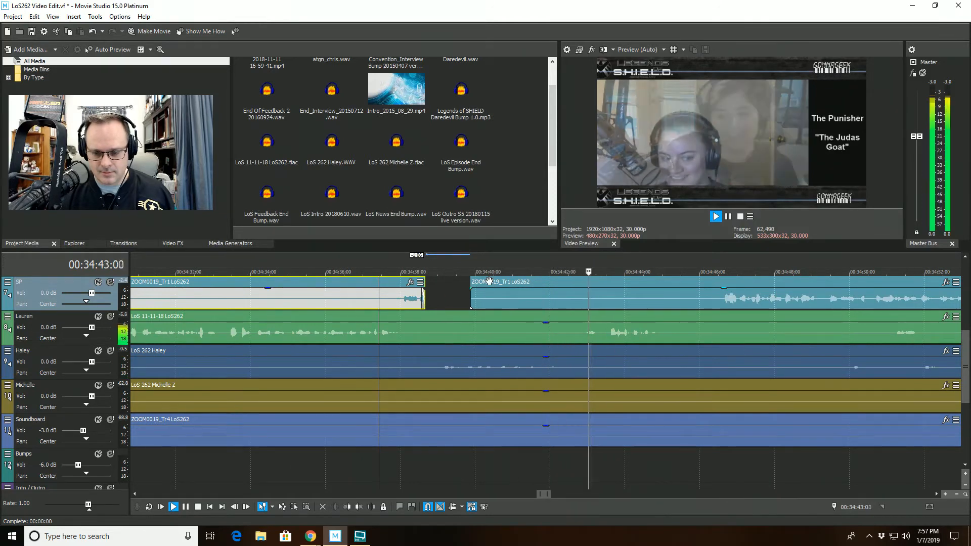
key("space")
- Remove the fade-out from the track 7 clip before the gap and play back its ending from 00:34:37:13
scroll(502, 295, "up", 4)
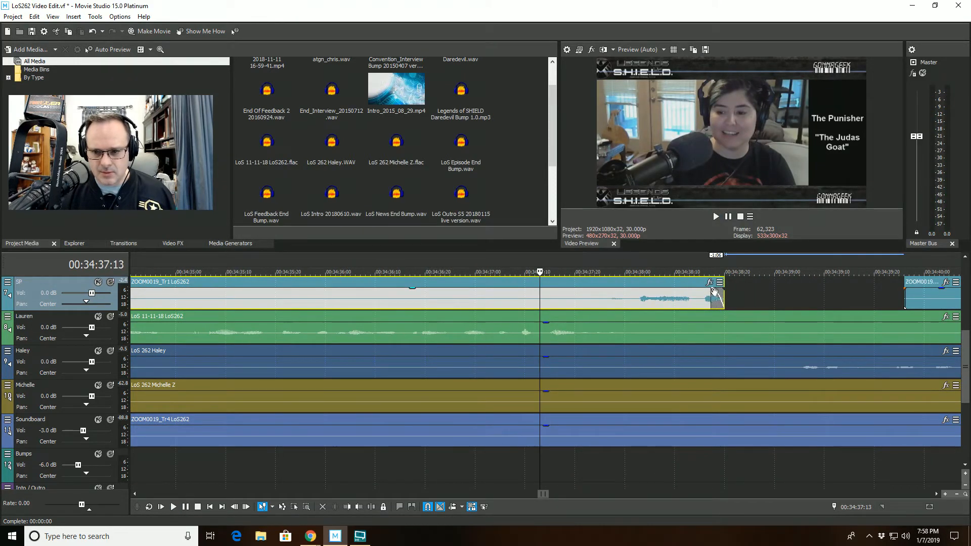
left_click_drag(713, 287, 726, 286)
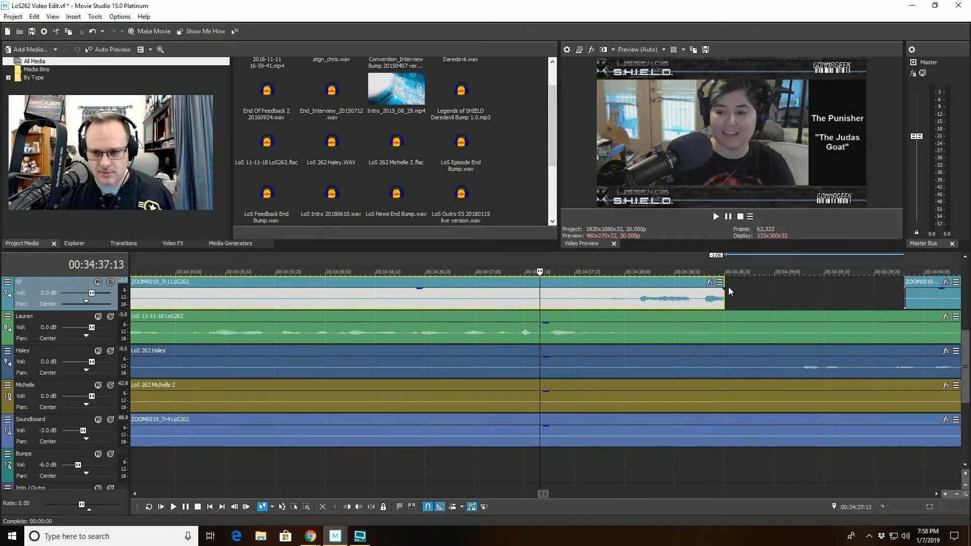
key("space")
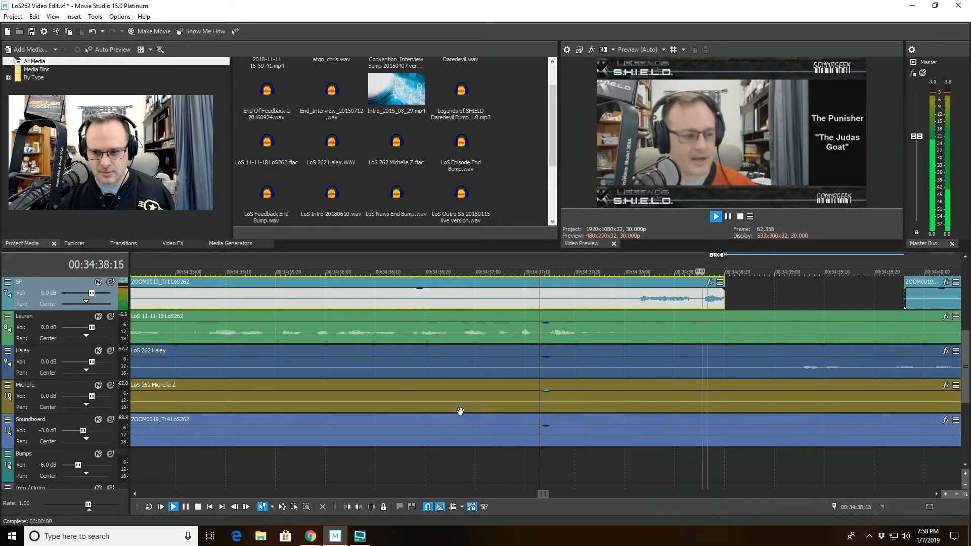
key("space")
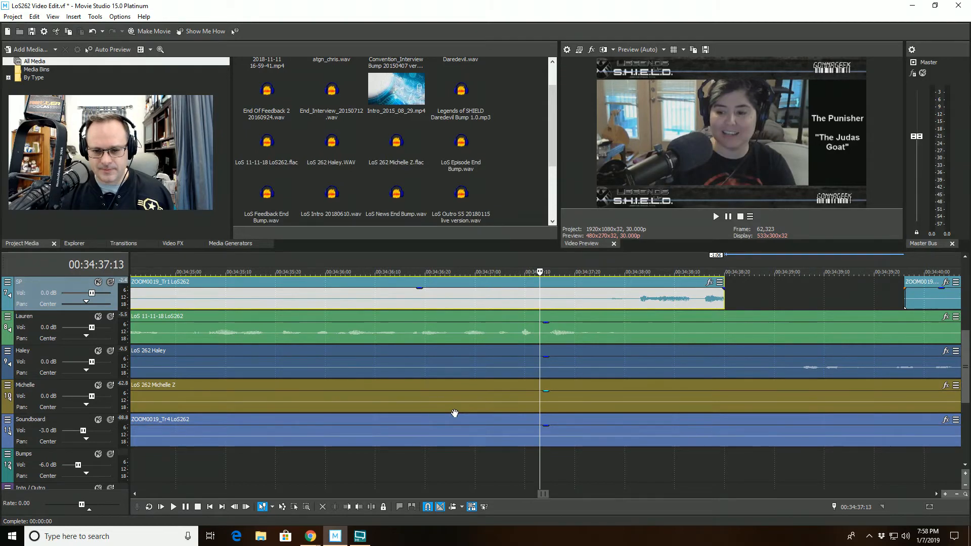
- Add a short fade-out again to the end of the track 7 clip at 00:34:38:20 and play back across the gap
left_click_drag(723, 288, 713, 293)
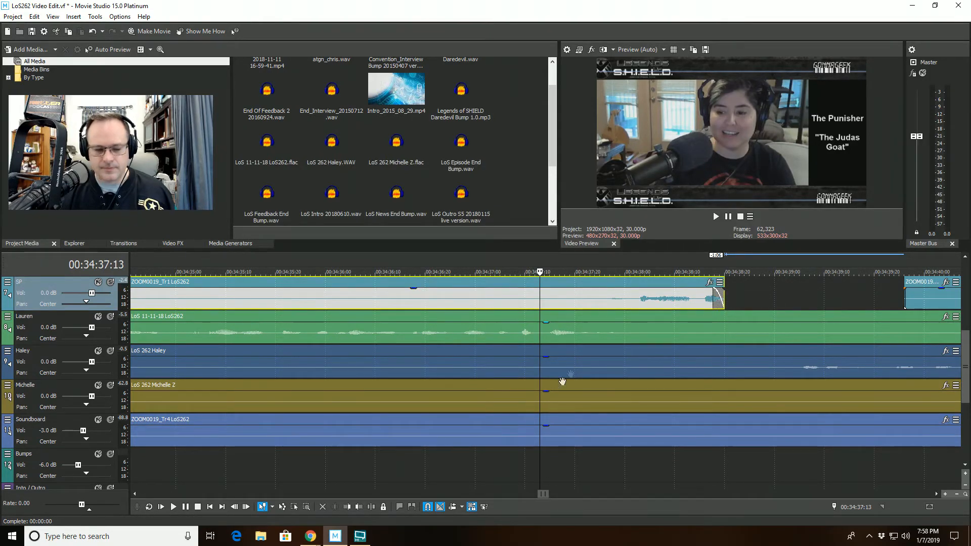
key("space")
scroll(551, 395, "down", 5)
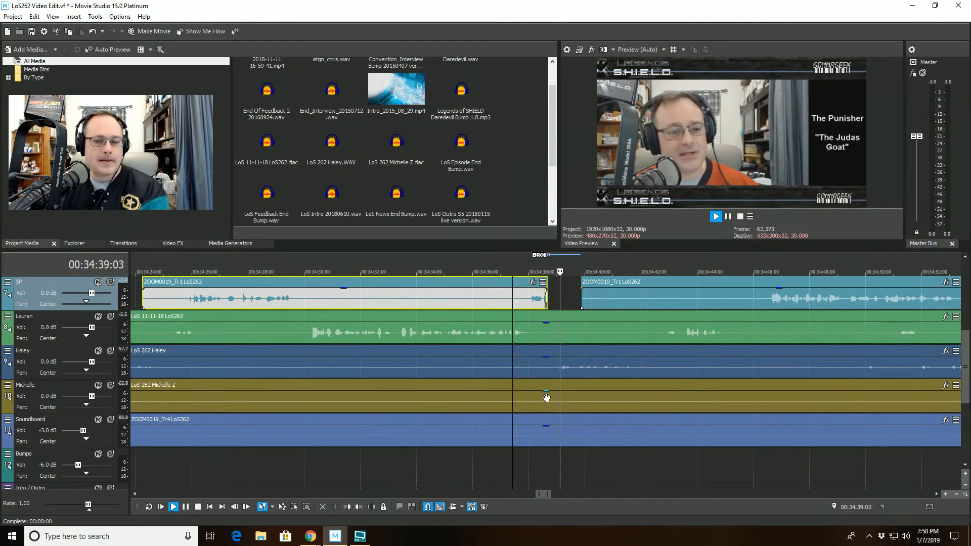
scroll(544, 400, "down", 2)
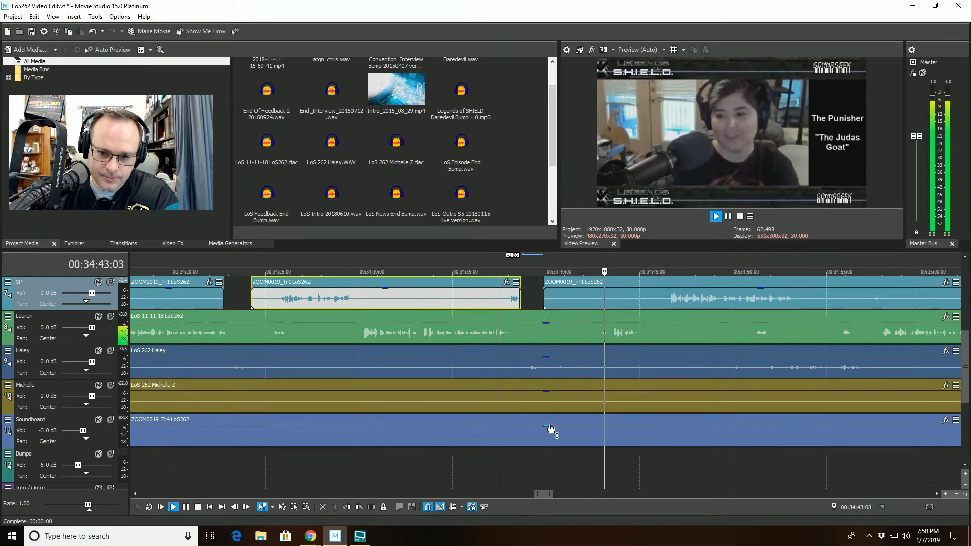
- Trim a further 4:06 off the start of the track 7 clip that follows the gap
left_click(590, 333)
left_click(590, 333)
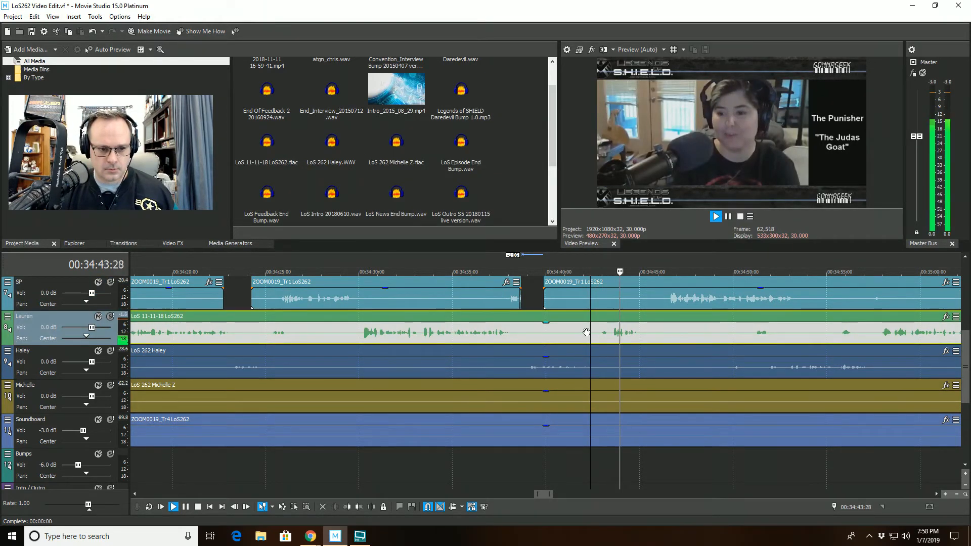
left_click(714, 215)
left_click(622, 295)
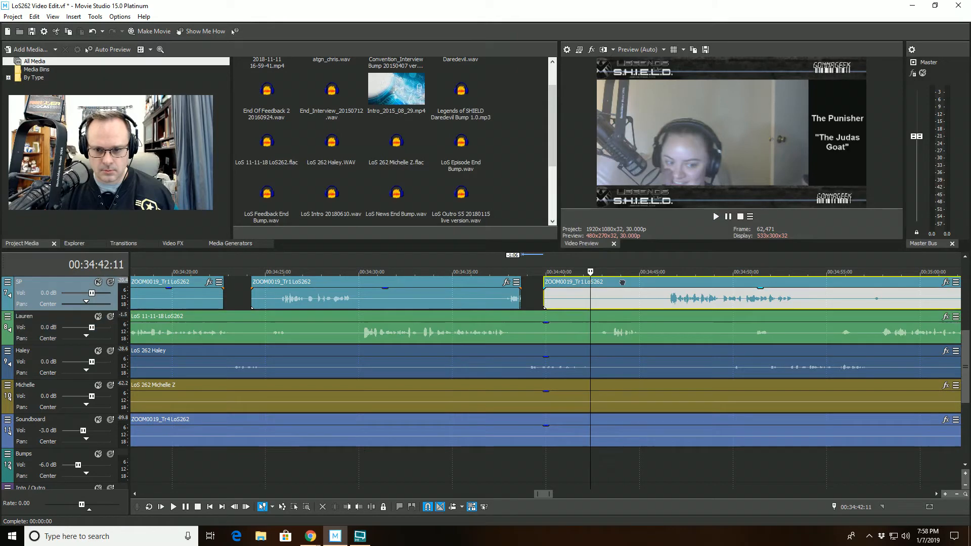
left_click(352, 506)
- Play back from 00:34:42:27 through the start of the trimmed track 7 clip to about 00:34:54:16
key("space")
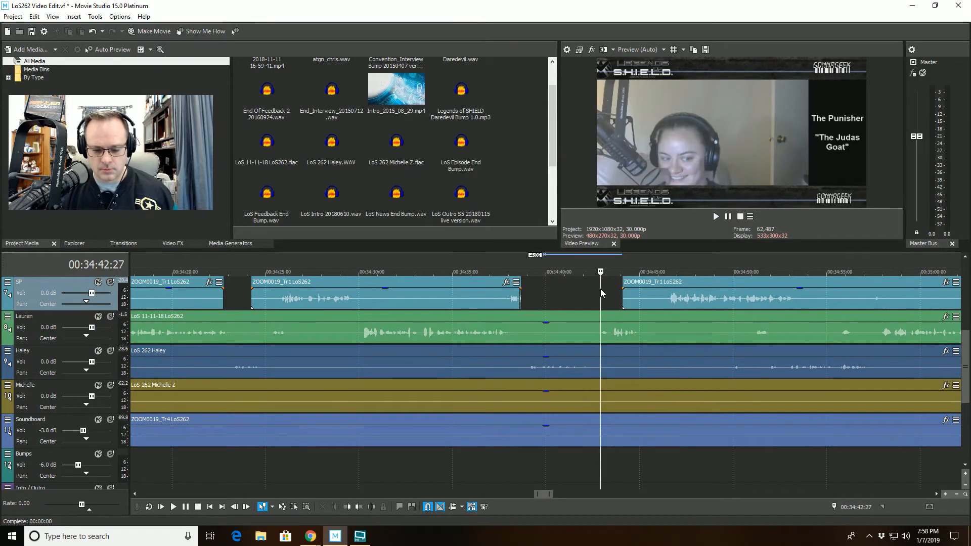
scroll(602, 293, "up", 2)
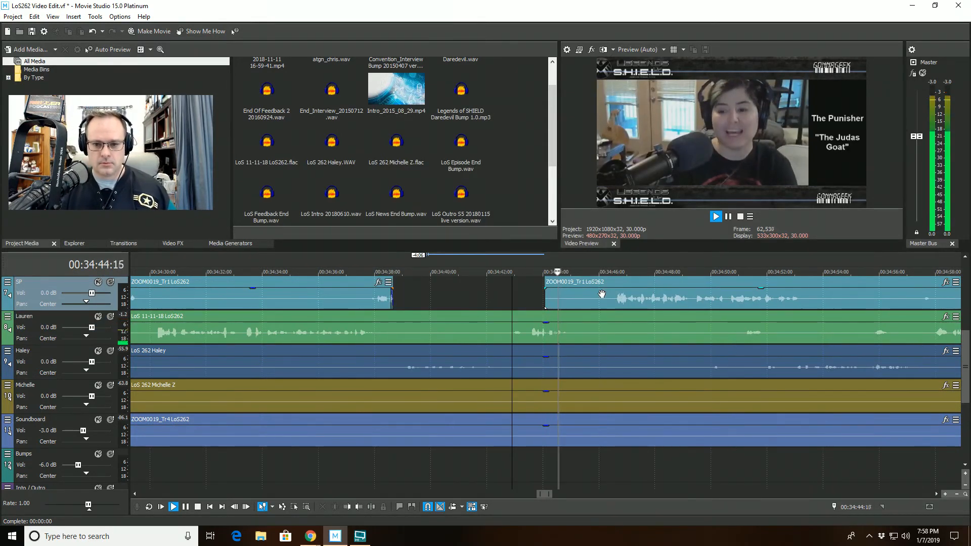
scroll(601, 293, "down", 2)
scroll(602, 294, "up", 1)
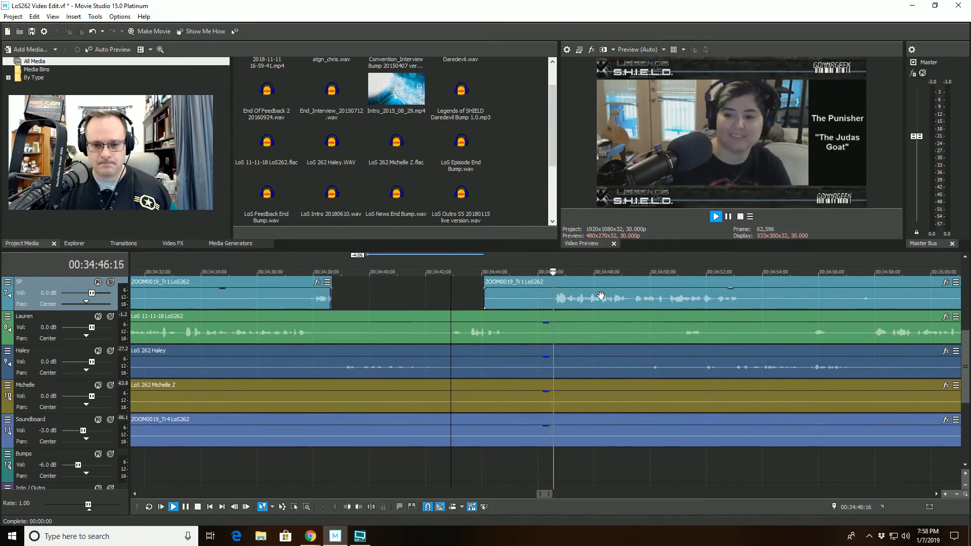
scroll(601, 295, "down", 1)
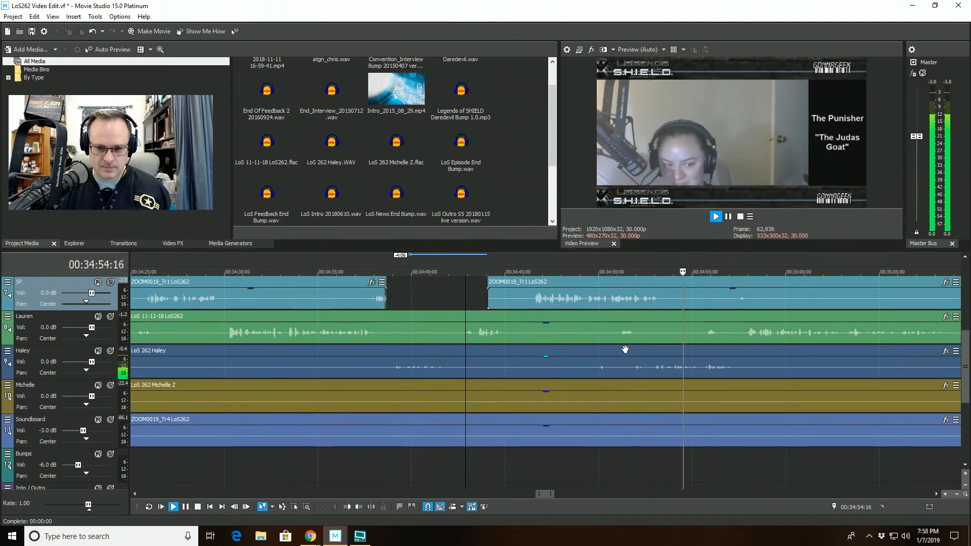
key("space")
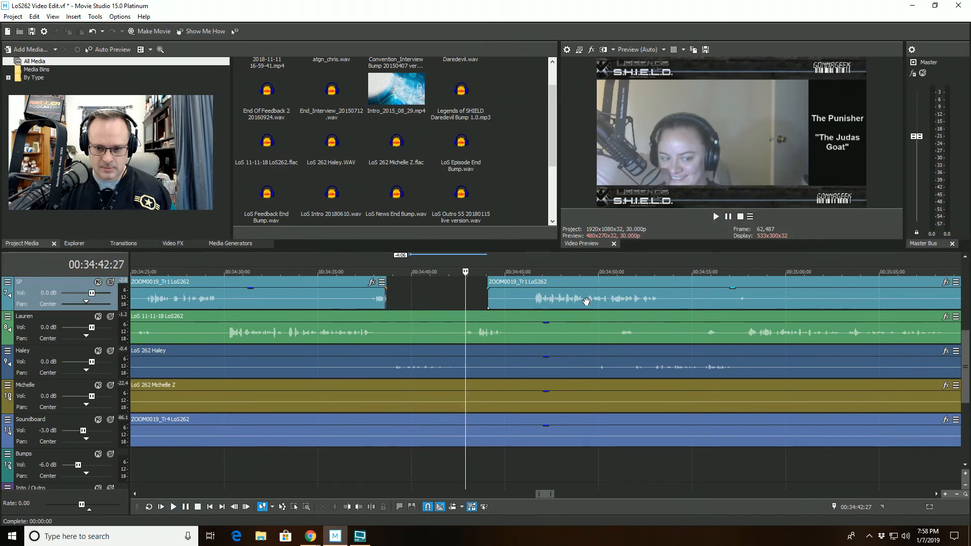
- Split the track 7 audio clip at 00:34:49:22 and trim the start of the part after the split to 00:34:50:08
left_click(586, 302)
scroll(581, 306, "up", 5)
key("space")
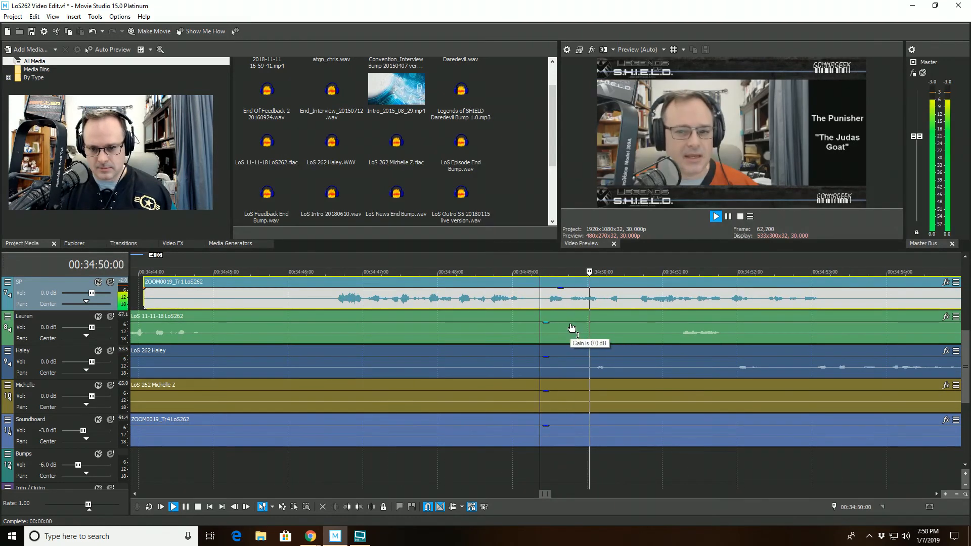
key("space")
left_click(567, 301)
left_click(371, 507)
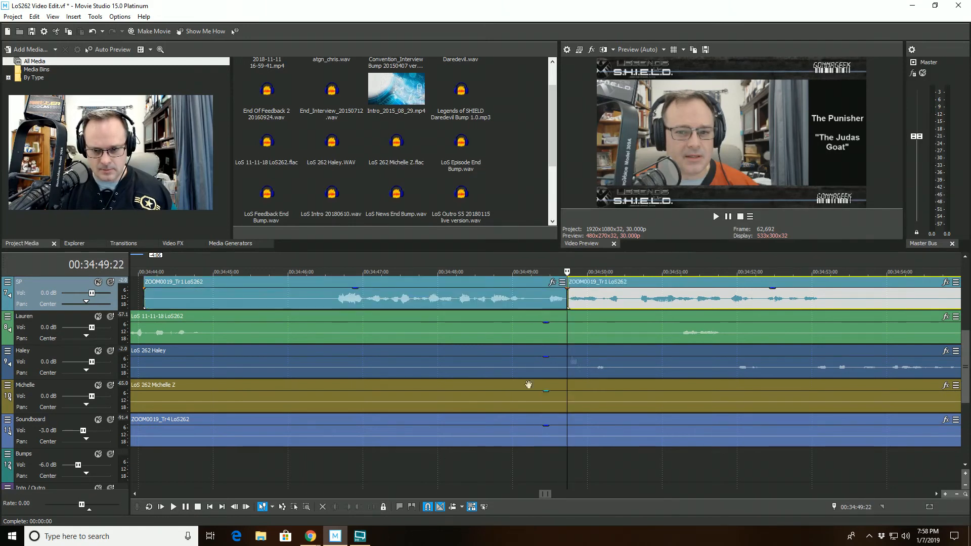
left_click(606, 307)
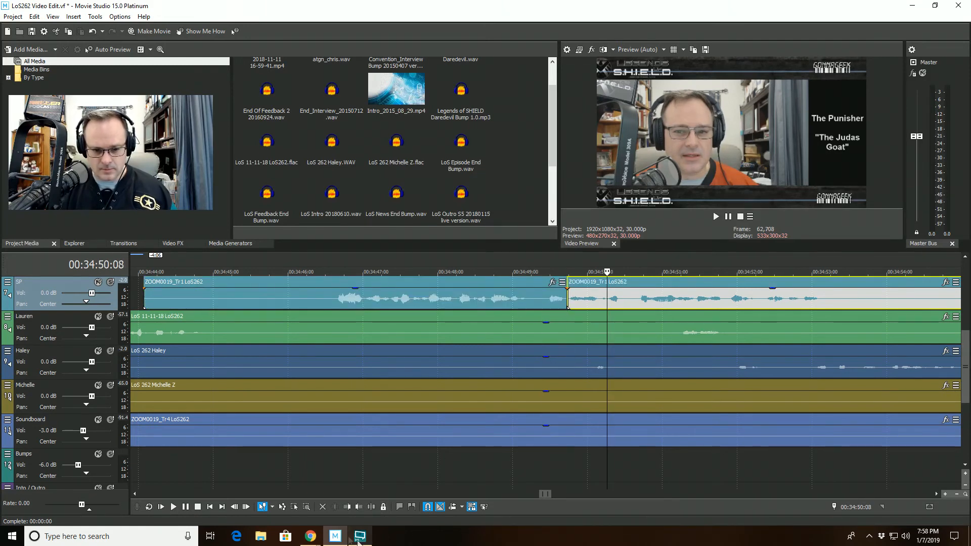
left_click(346, 509)
- Play back from 00:34:49:07 across the new 16-frame gap on track 7
left_click(530, 303)
key("space")
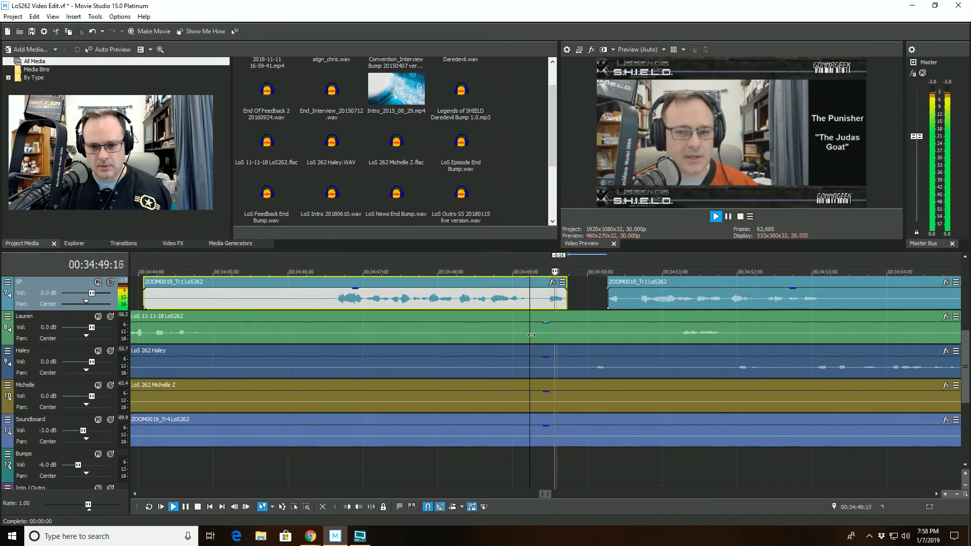
scroll(531, 306, "down", 2)
scroll(567, 334, "up", 2)
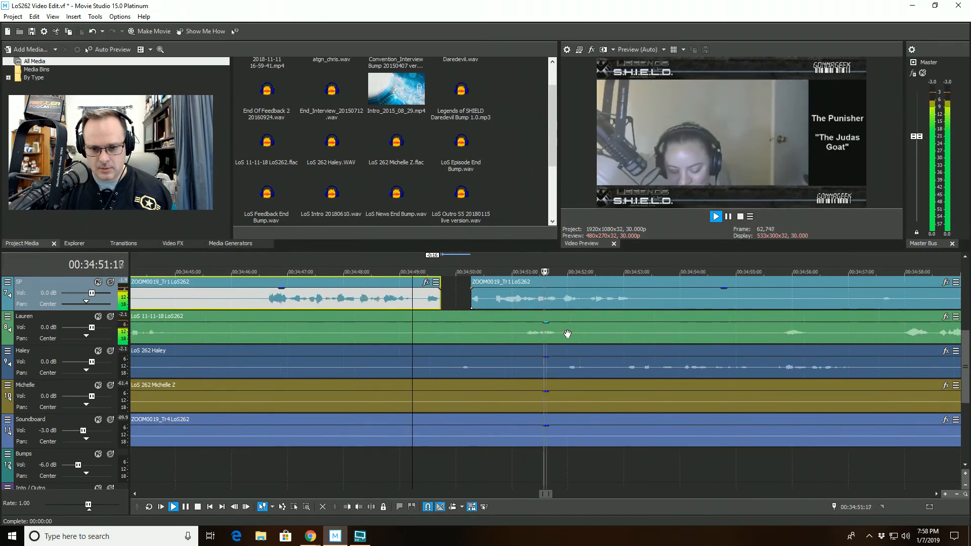
key("space")
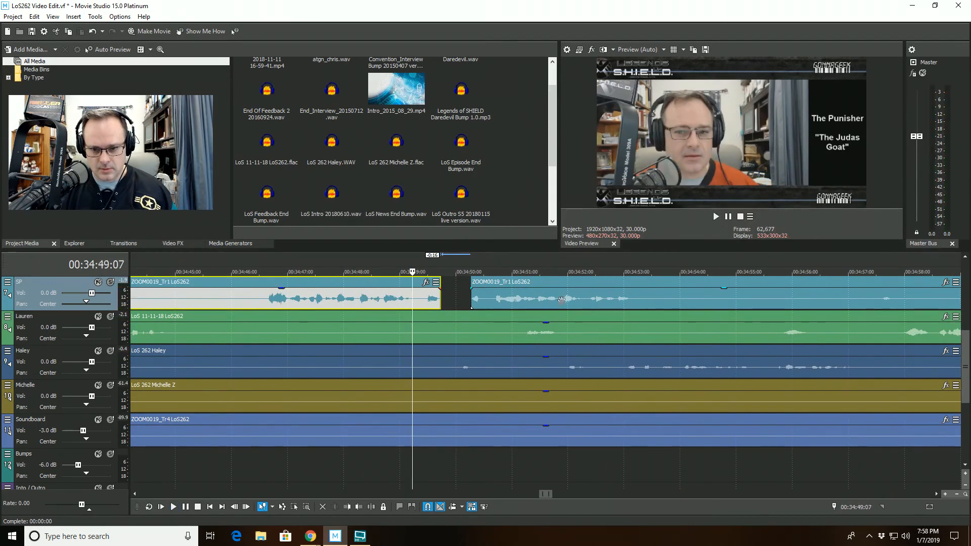
- Split the track 7 audio clip at 00:34:51:26 and trim the start of the part after the split to 00:34:52:08
left_click(560, 304)
scroll(561, 306, "up", 3)
key("space")
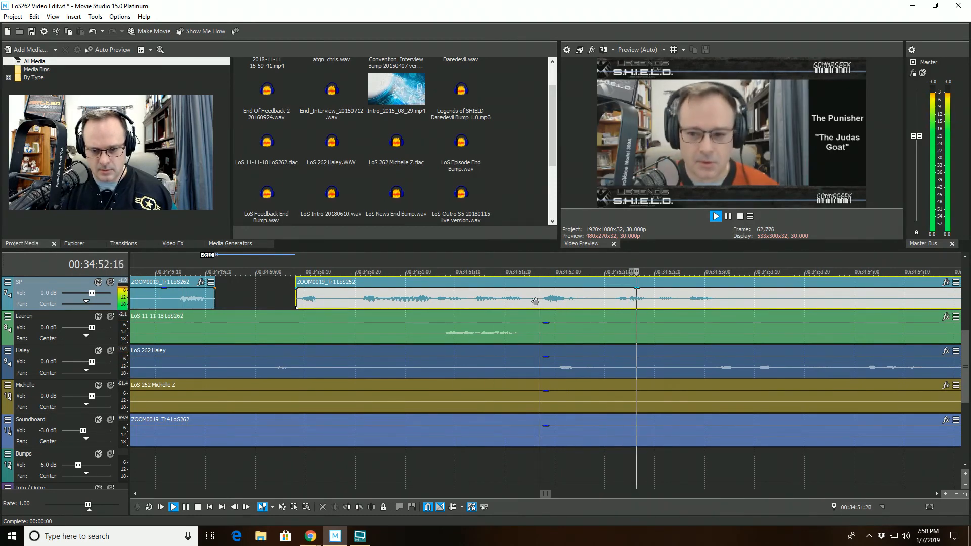
key("space")
left_click(371, 507)
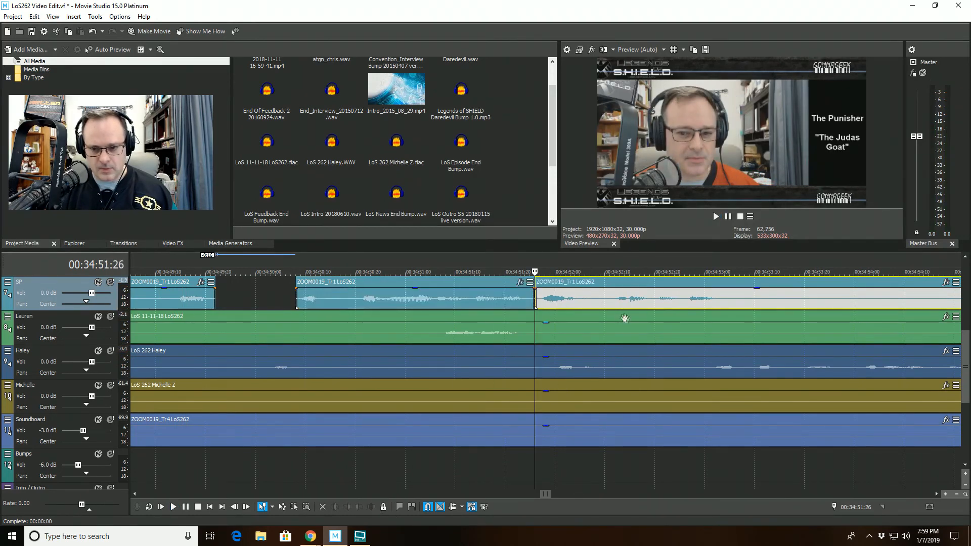
left_click(595, 300)
left_click(348, 507)
scroll(512, 392, "down", 2)
scroll(495, 412, "down", 1)
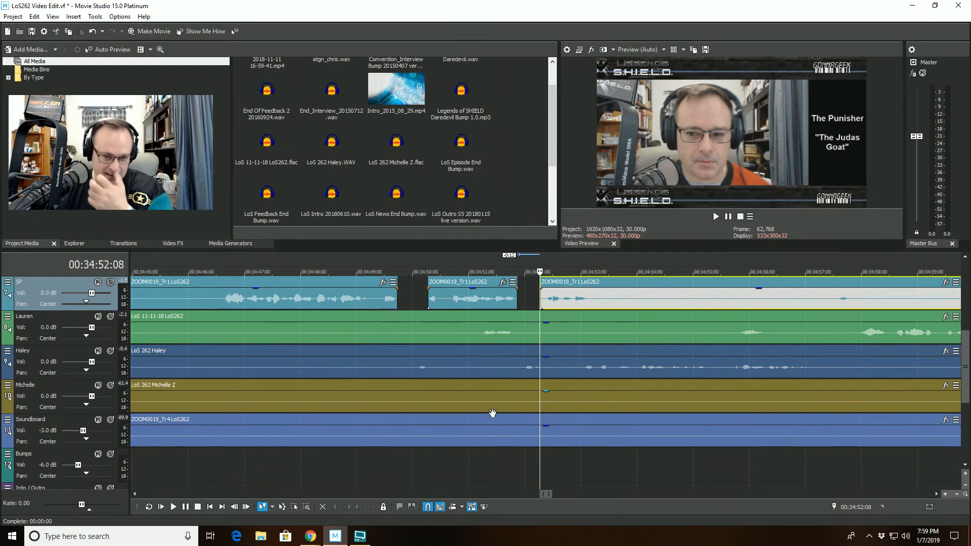
- Play back from 00:34:48:09 across the two short gaps on track 7 to about 00:35:09
left_click(317, 452)
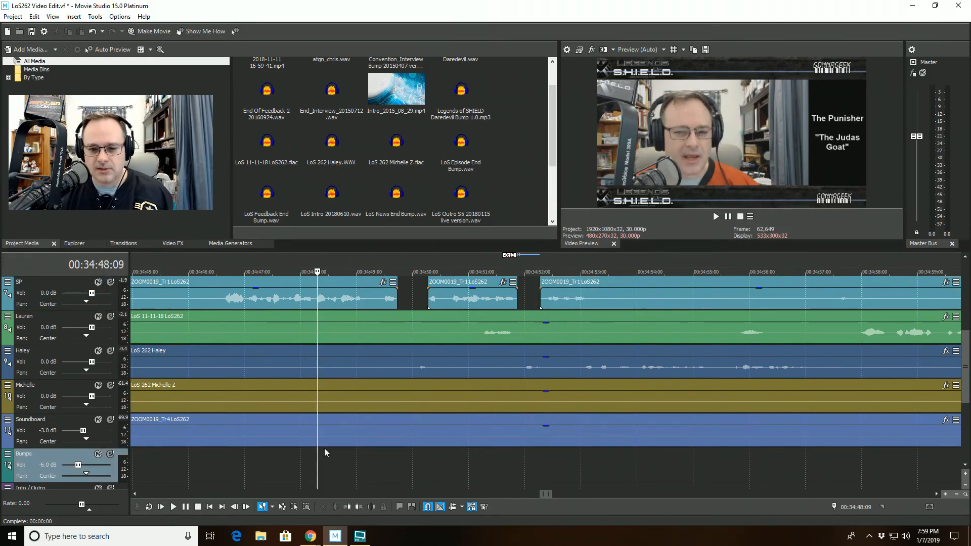
key("space")
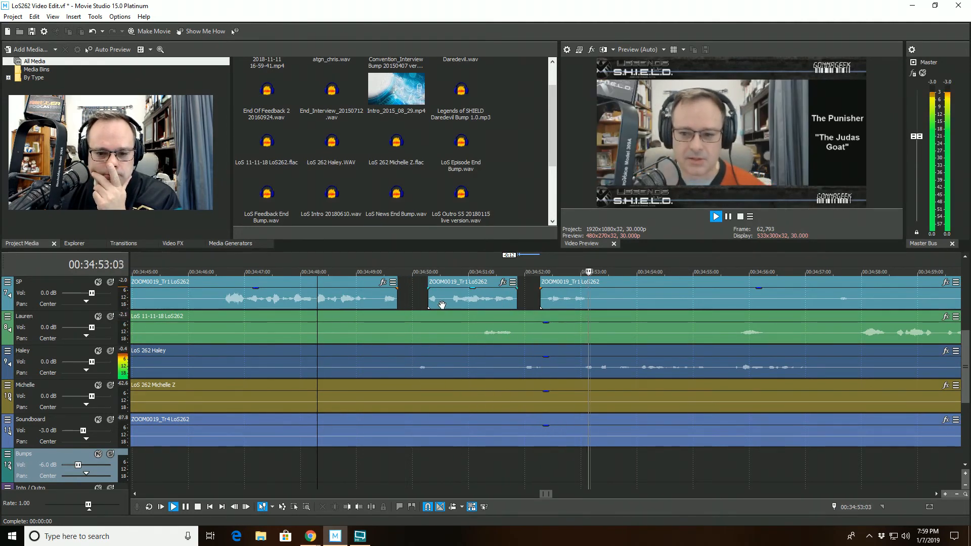
scroll(546, 354, "down", 2)
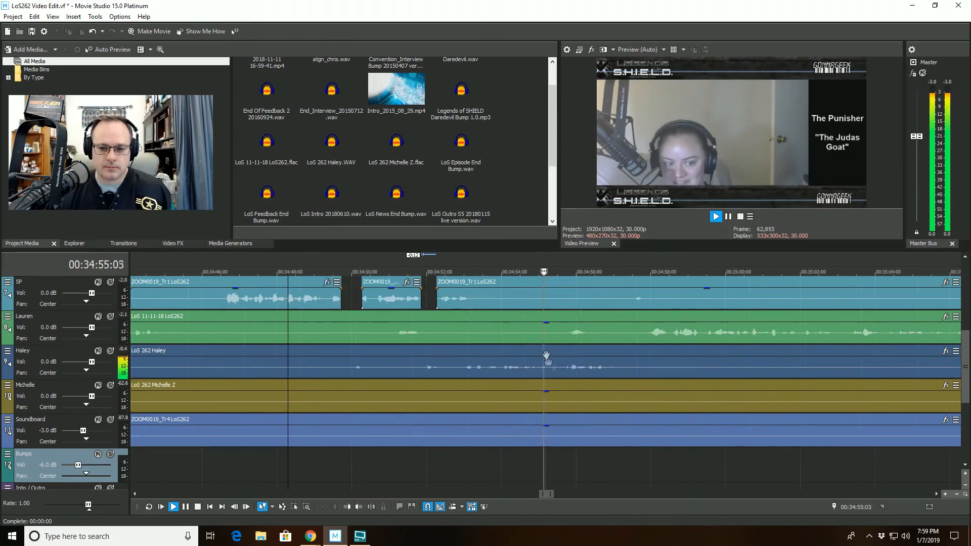
scroll(545, 357, "up", 2)
scroll(545, 359, "down", 1)
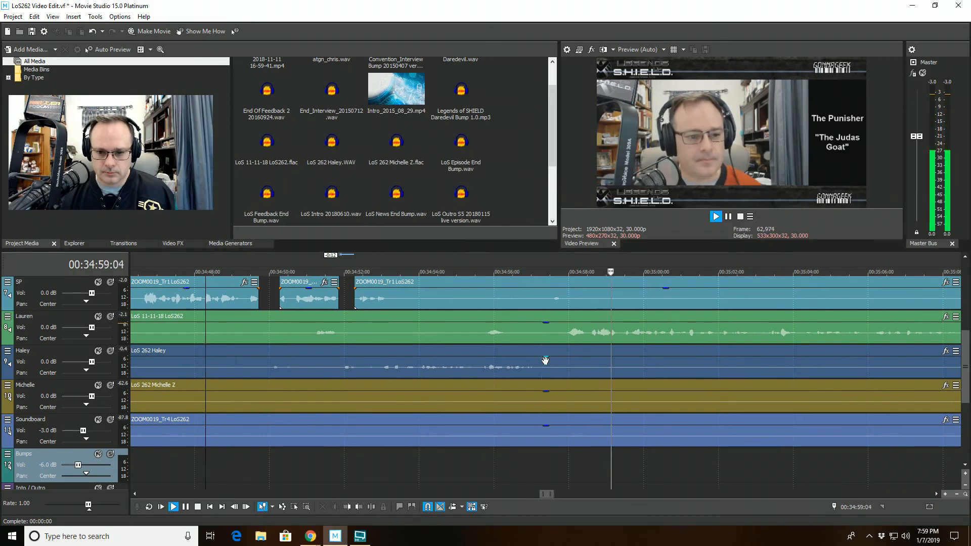
scroll(545, 361, "down", 1)
scroll(545, 360, "down", 1)
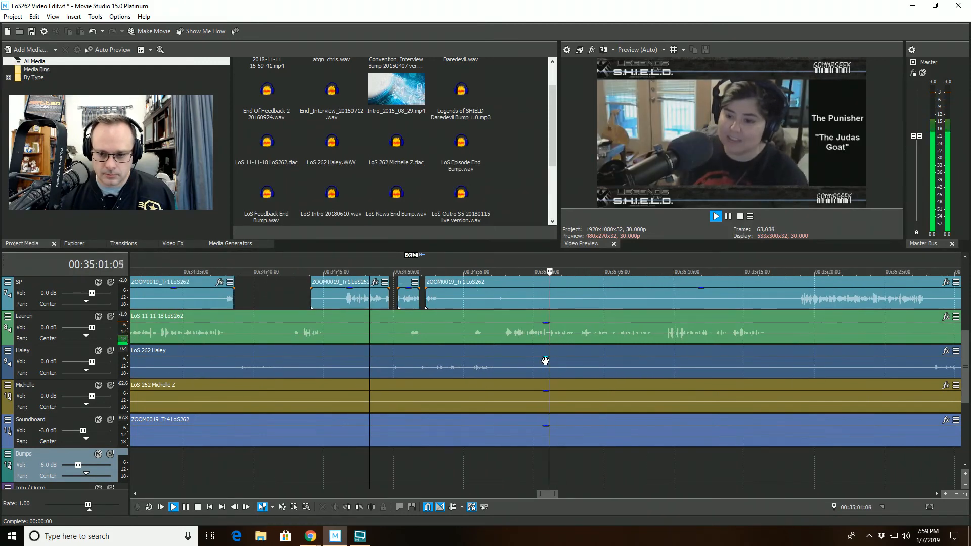
scroll(545, 360, "down", 1)
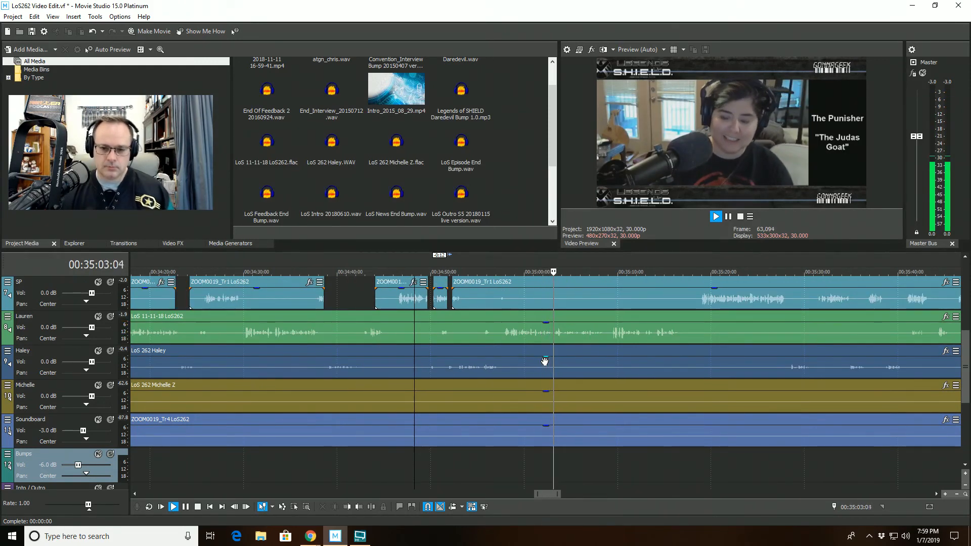
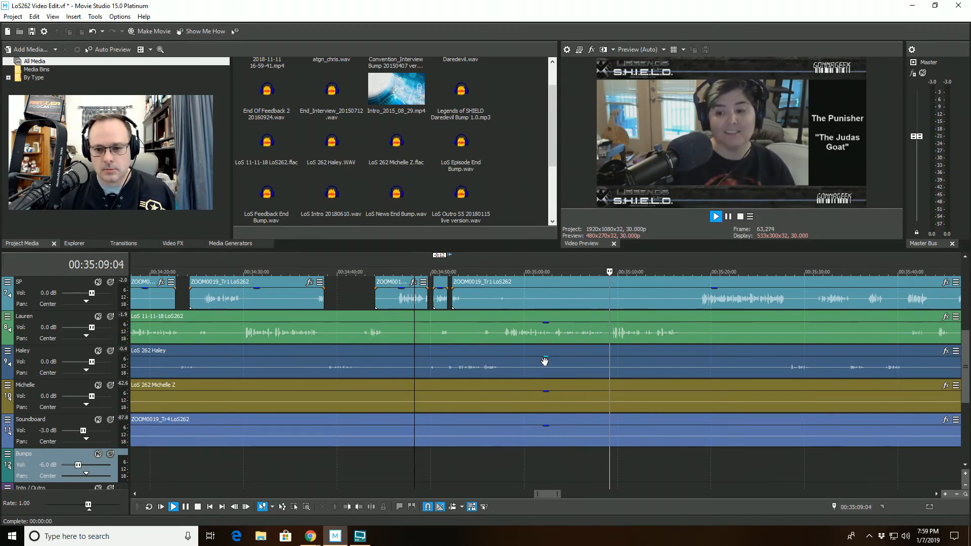
- Split the track 7 audio clip at 00:35:07:16 and trim the start of the part after the split to 00:35:09:18
left_click(596, 339)
key("space")
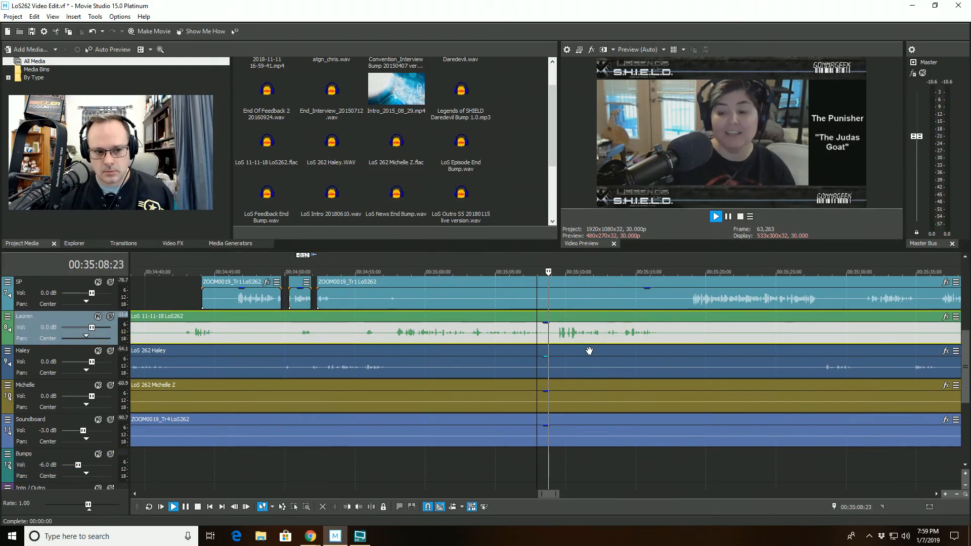
left_click(531, 295)
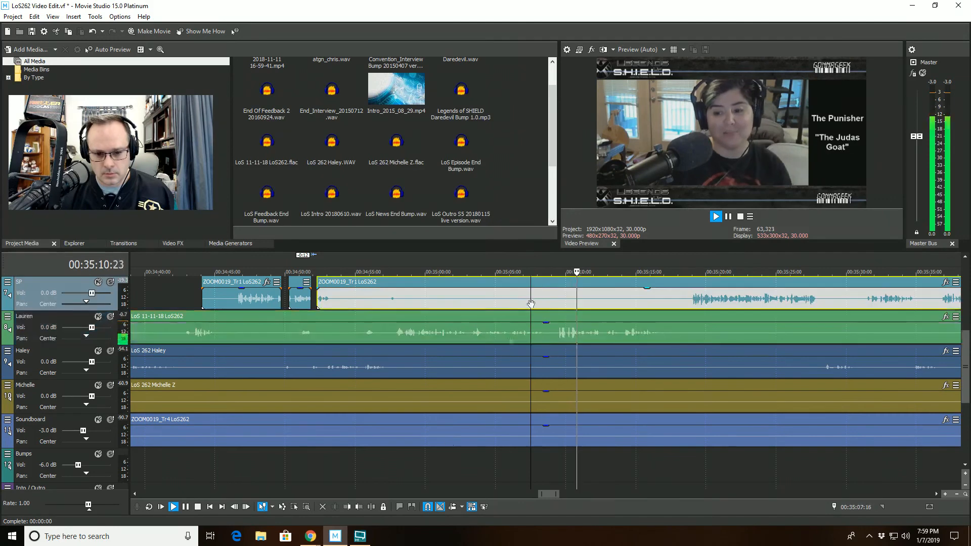
left_click(372, 507)
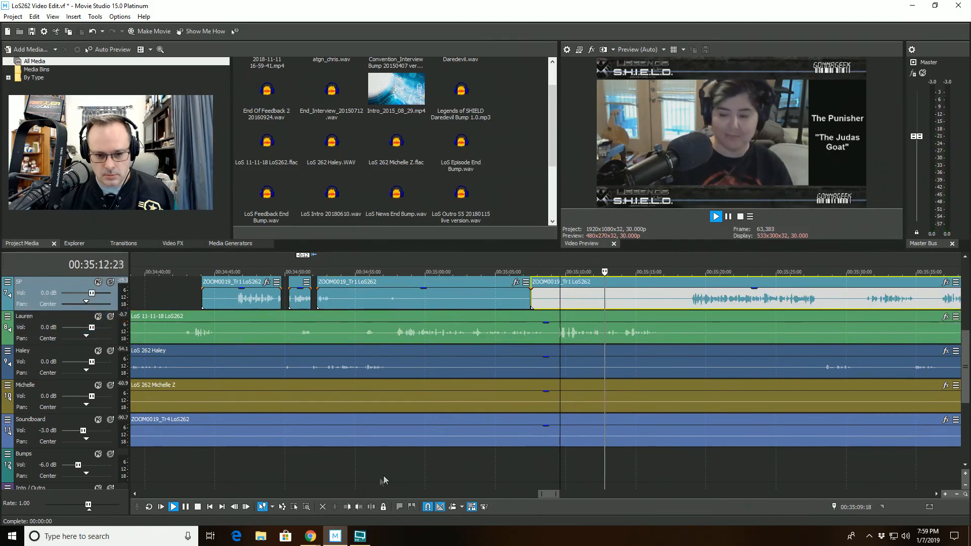
left_click(349, 506)
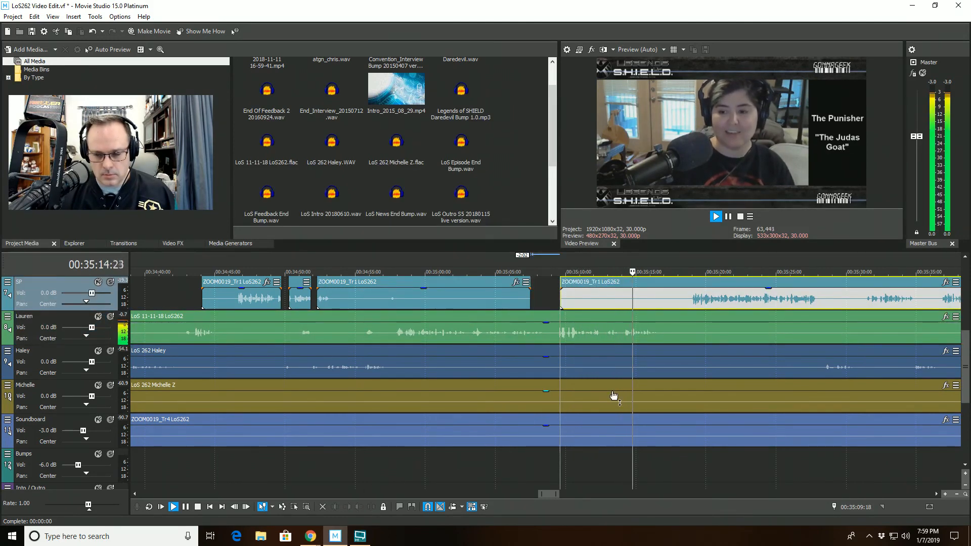
- Trim the start of the Soundboard audio clip on track 11 to 00:35:18:29
scroll(697, 347, "up", 2)
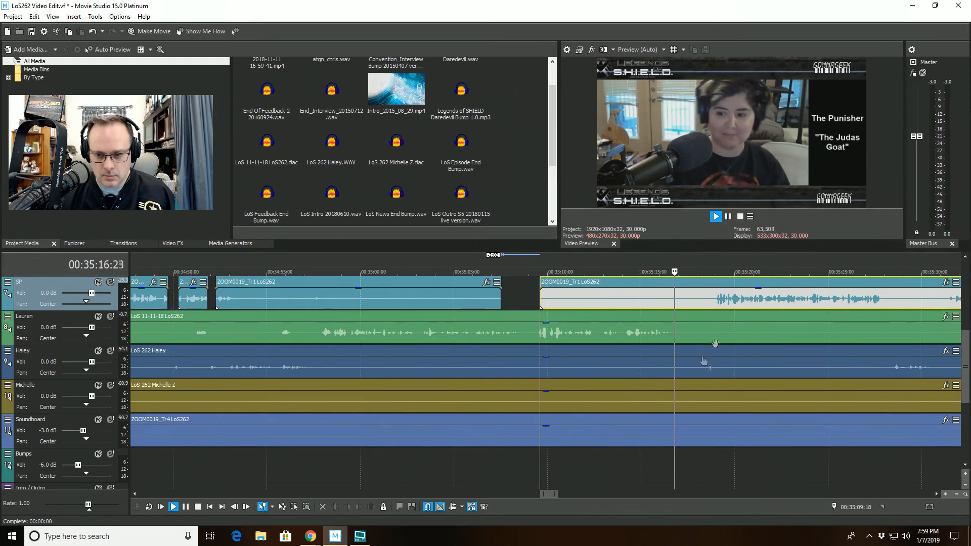
left_click(715, 421)
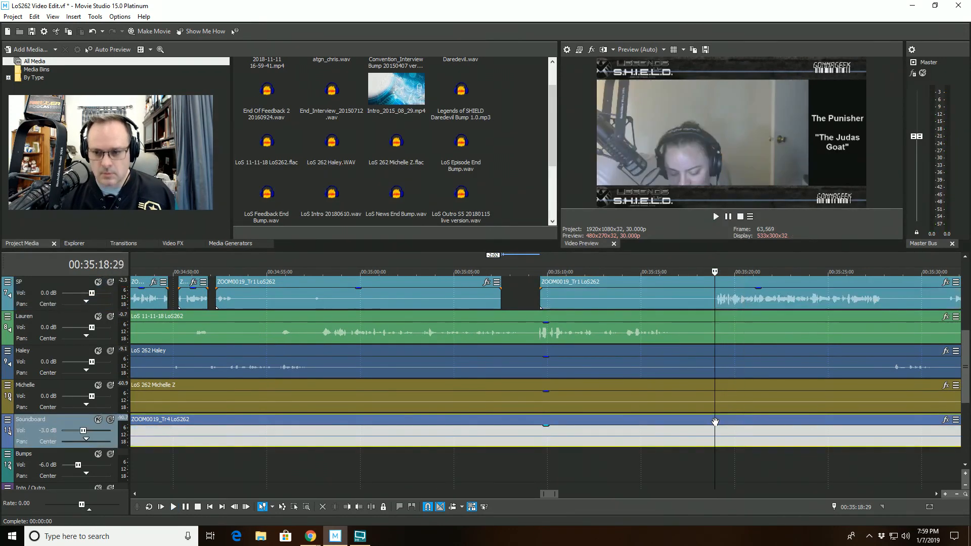
scroll(636, 448, "down", 15)
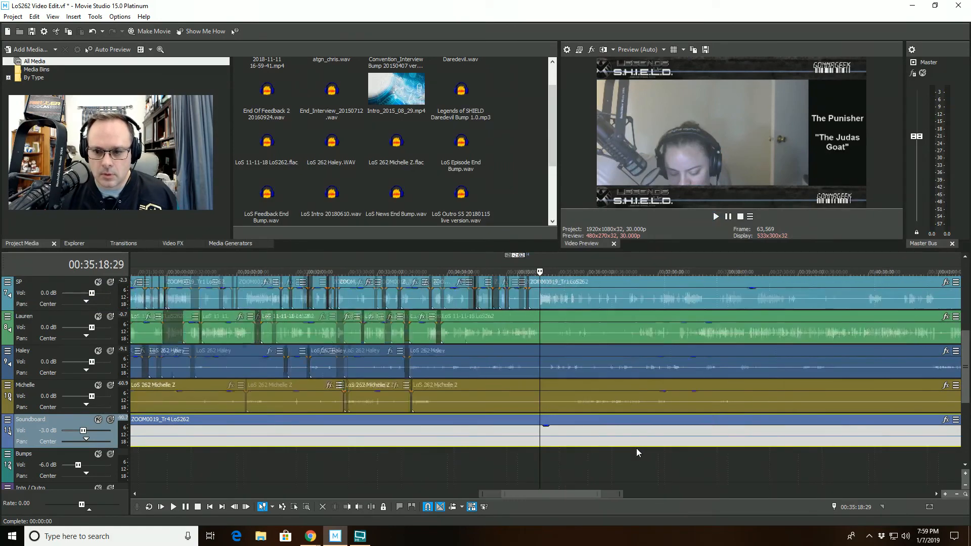
scroll(636, 448, "down", 10)
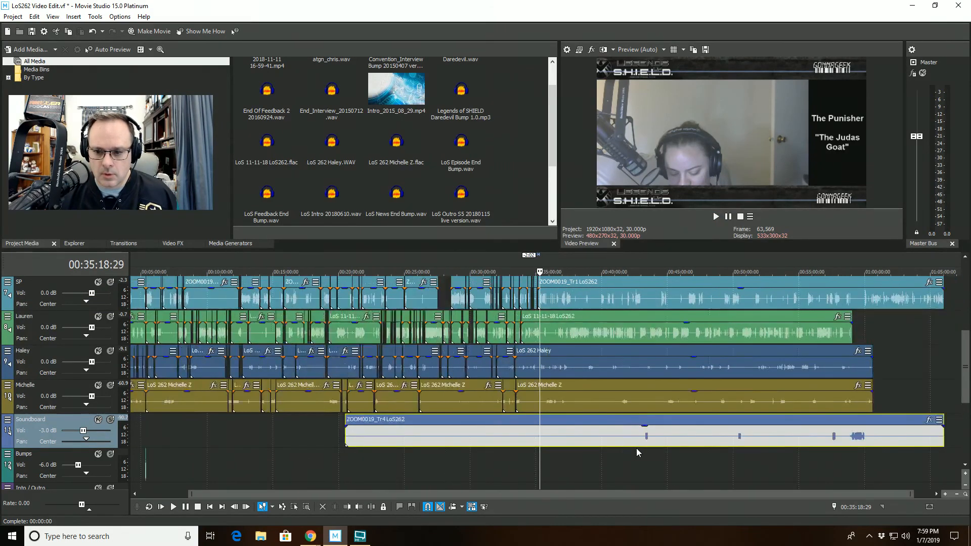
left_click(350, 506)
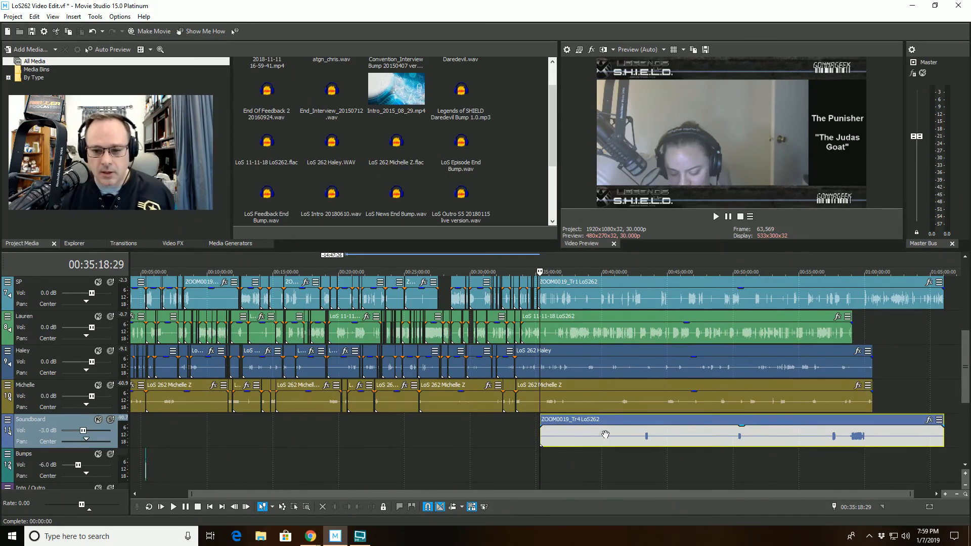
scroll(611, 434, "up", 10)
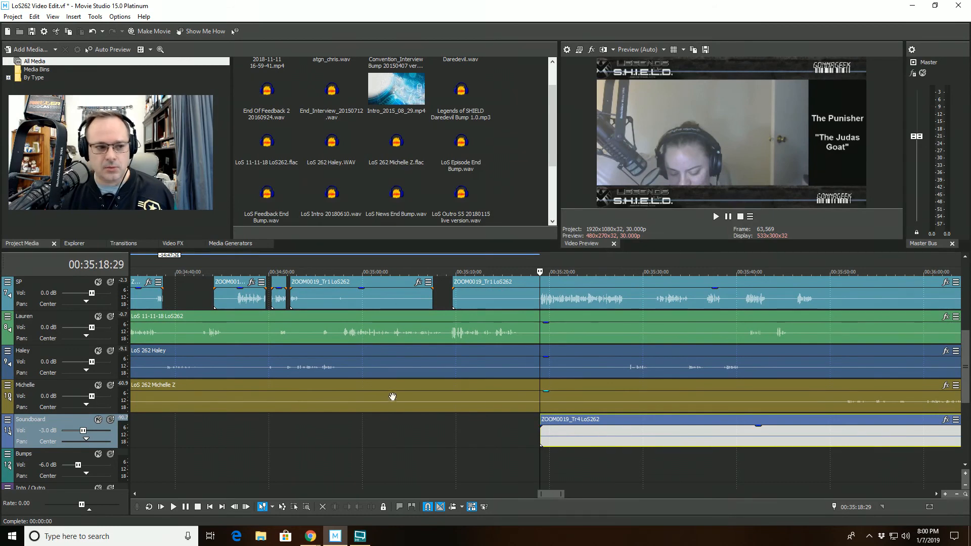
scroll(485, 420, "down", 15)
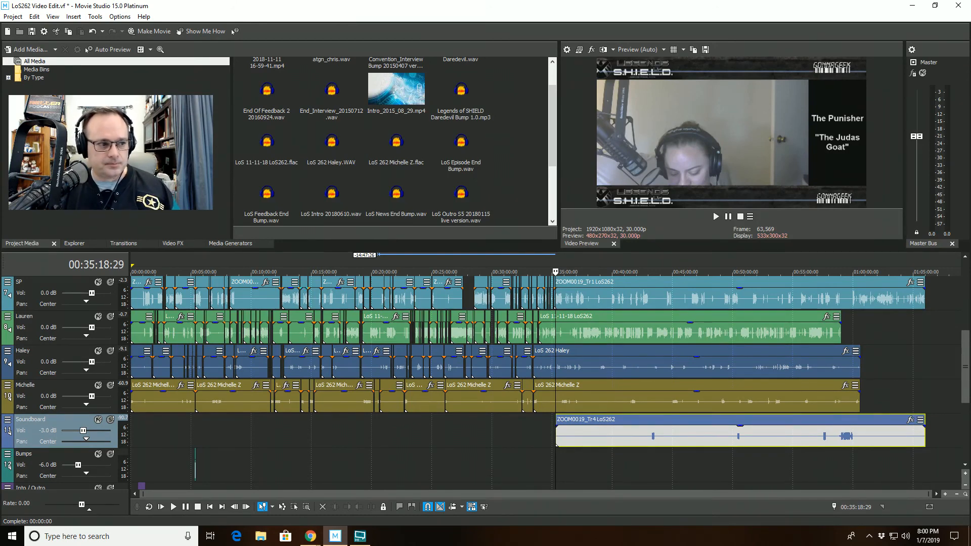
- Save the project under its existing name
key("alt+Tab")
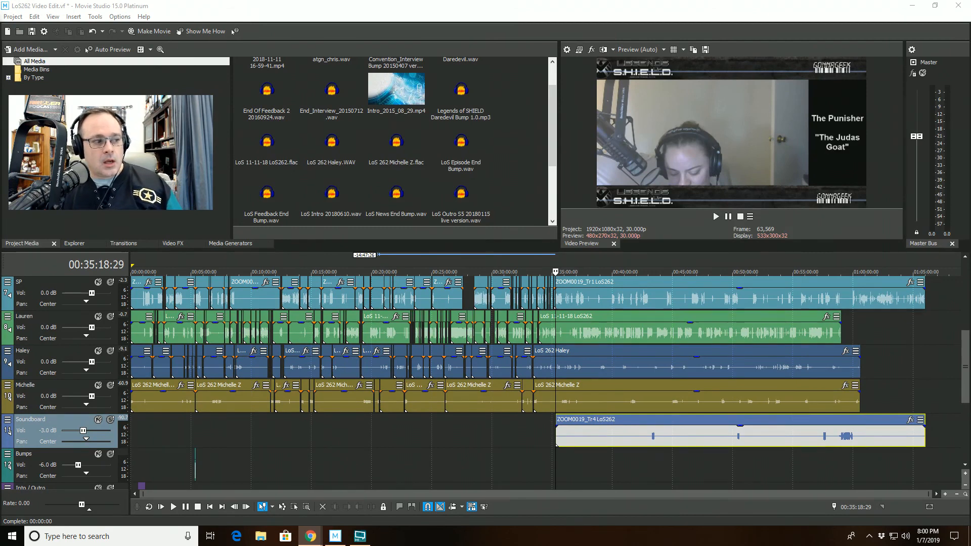
left_click(21, 17)
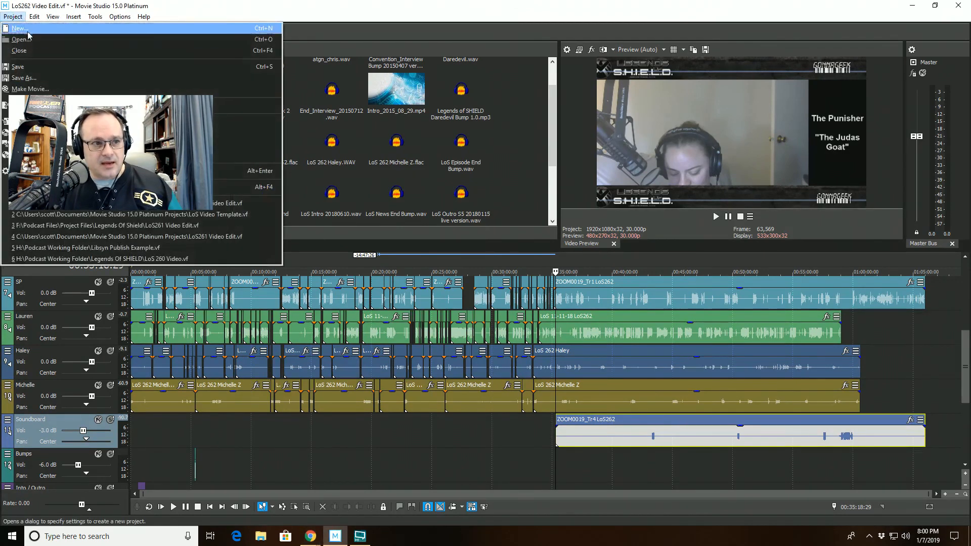
left_click(30, 67)
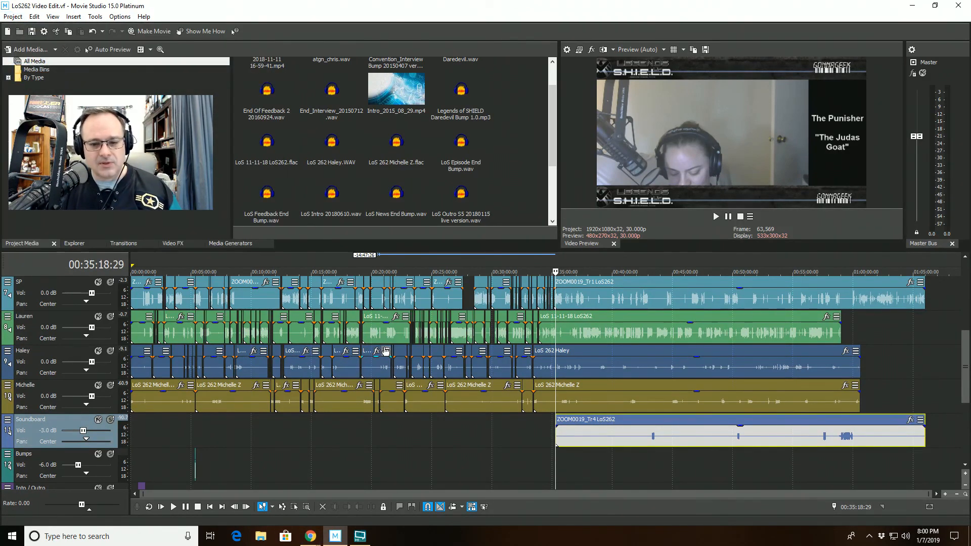